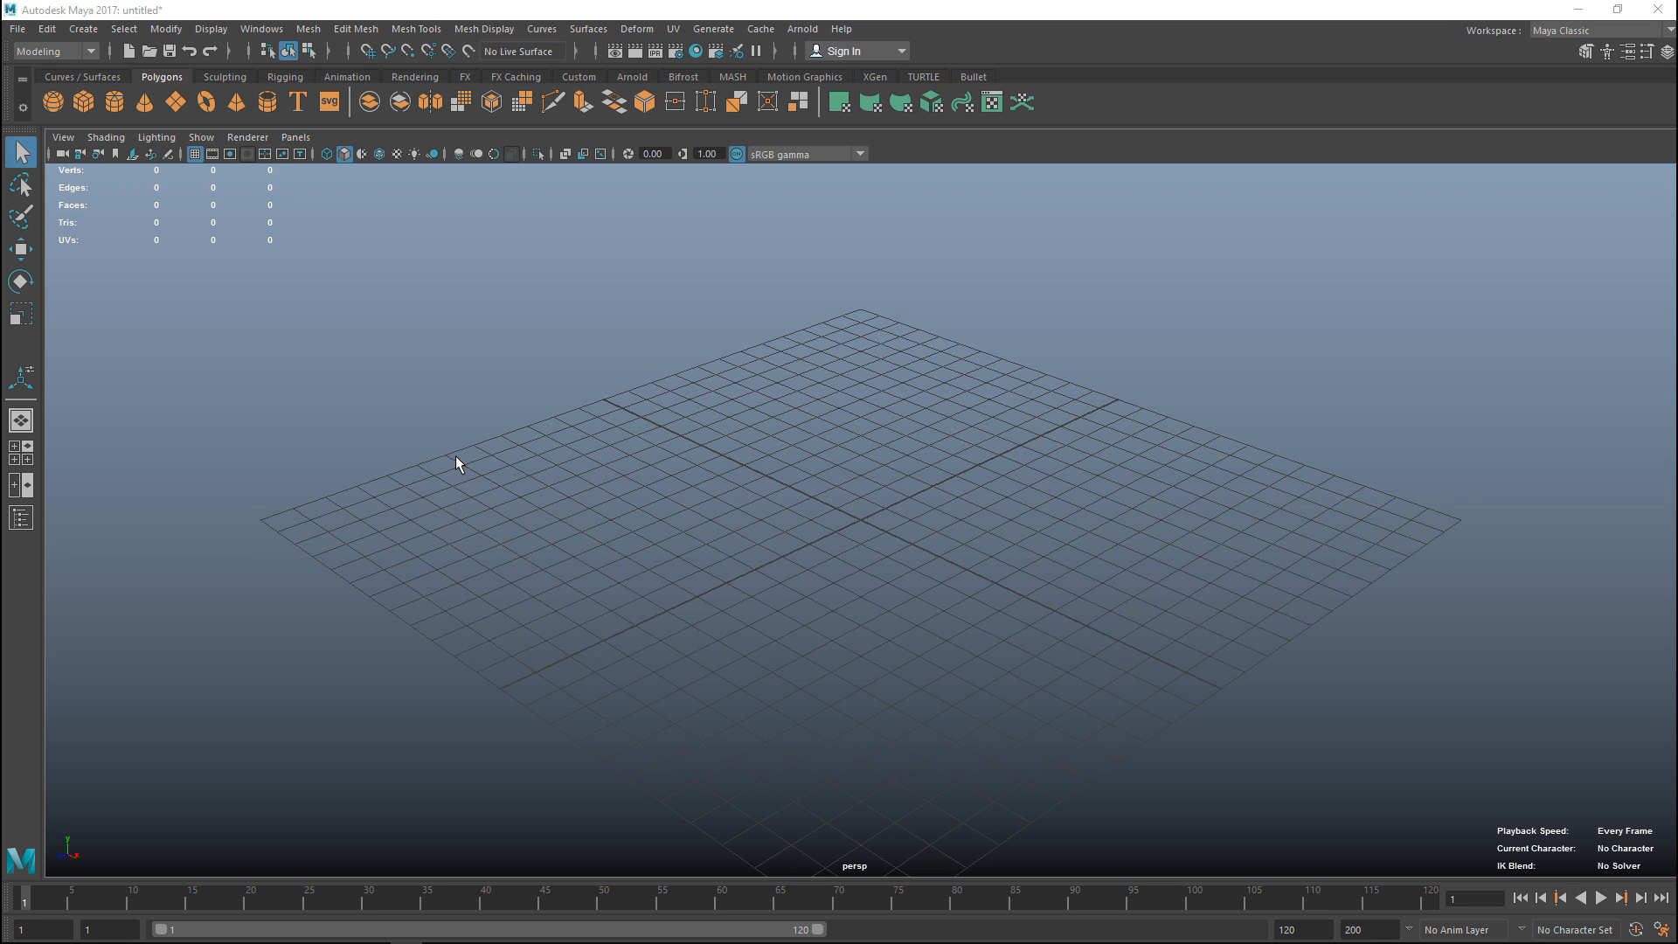
{"action": "scroll", "coordinate": [500, 470], "scroll_direction": "down", "scroll_amount": 2}
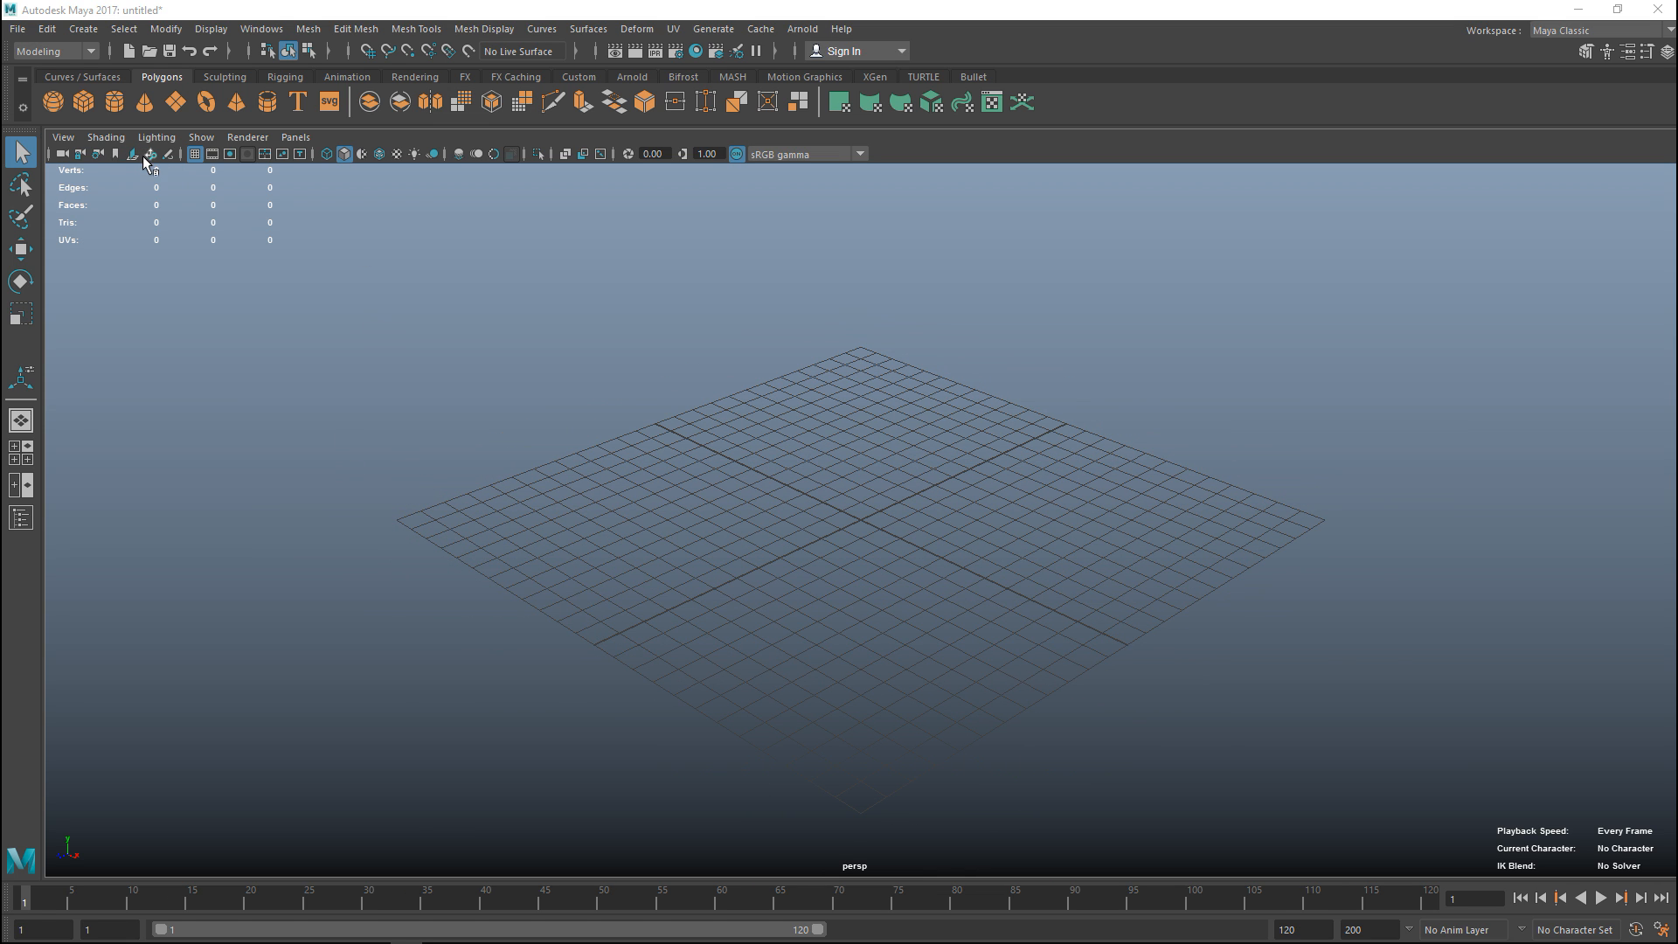
Step: Create a polygon cube, scale it up uniformly and raise it above the grid
{"action": "left_click", "coordinate": [84, 102]}
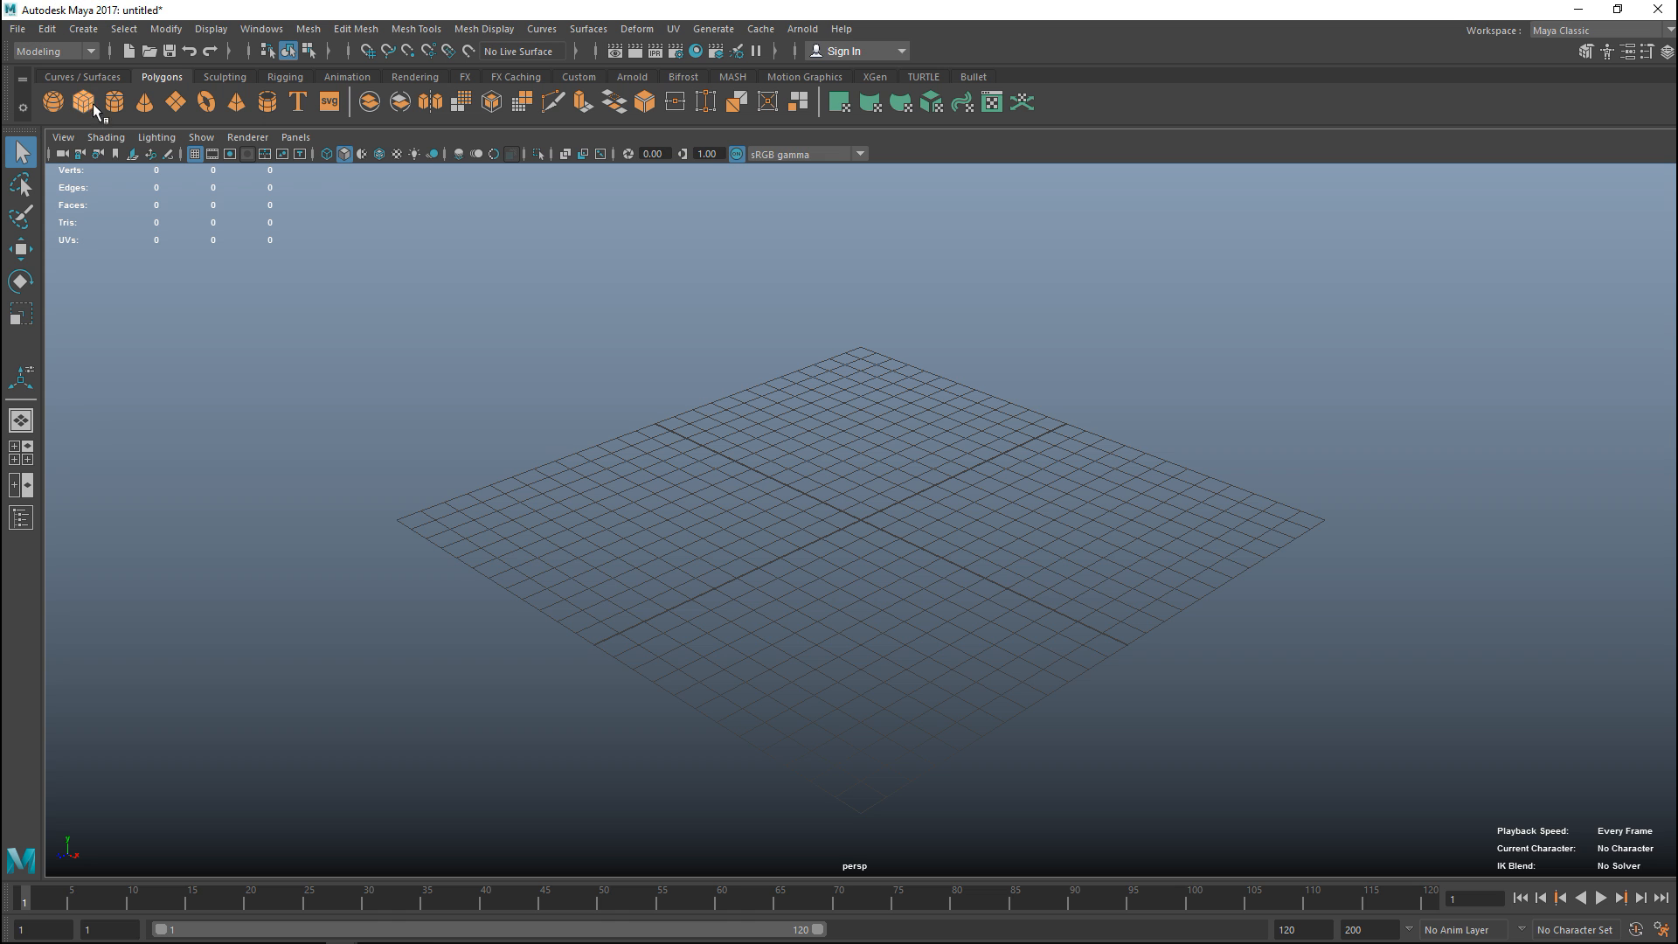
{"action": "key", "text": "r"}
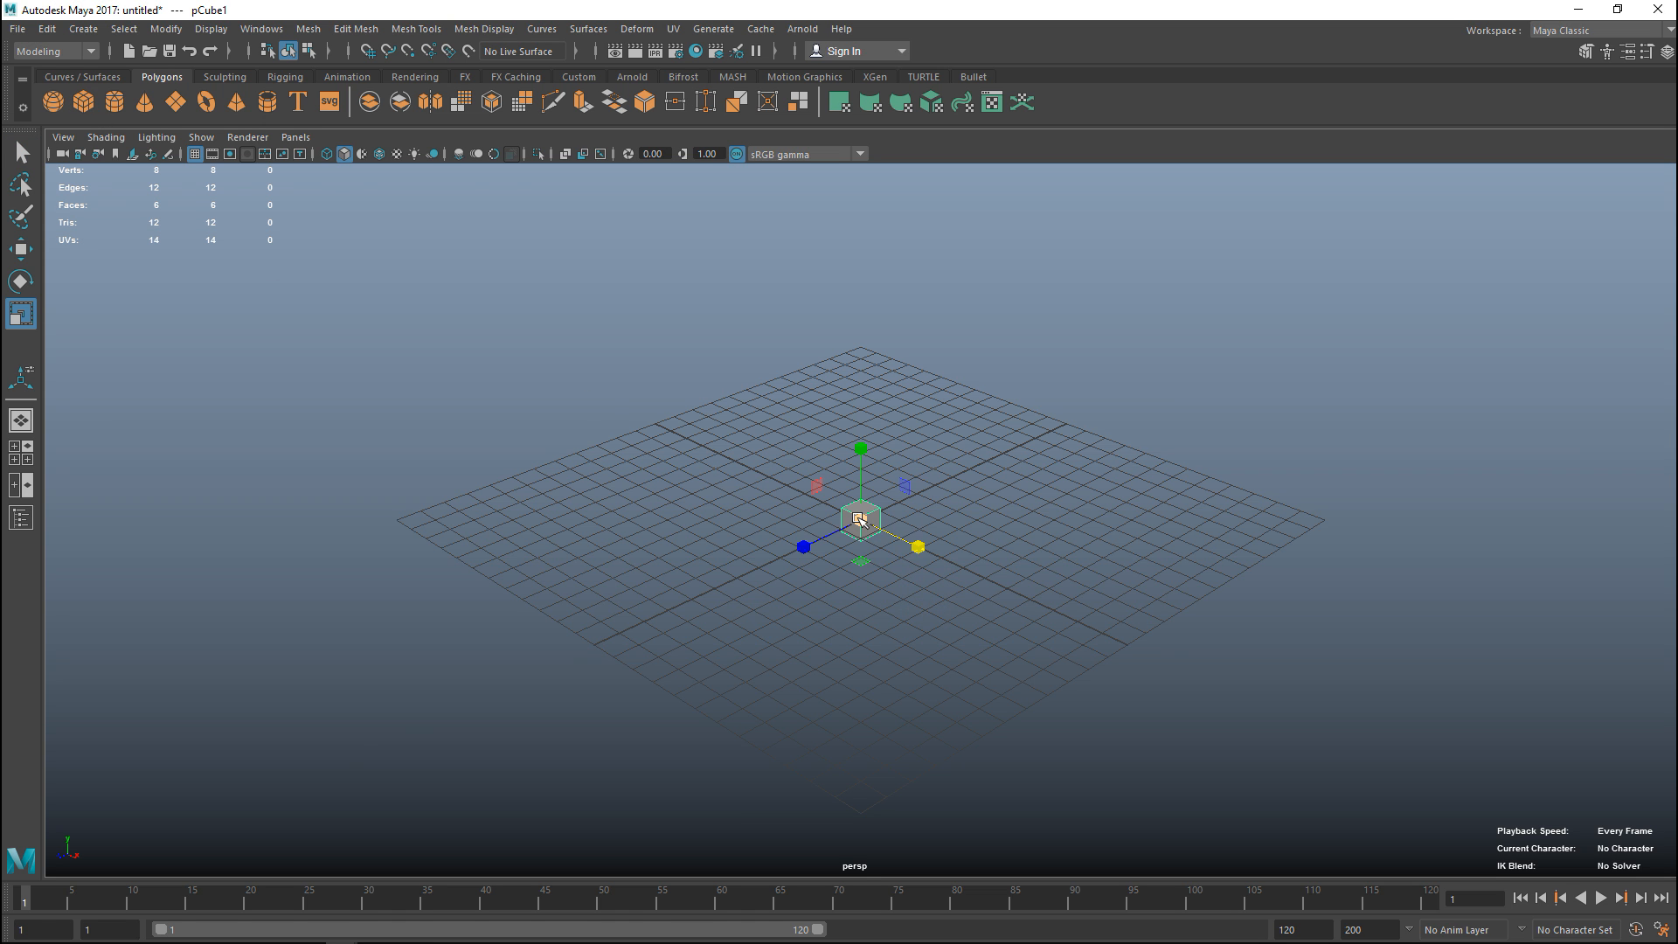
{"action": "mouse_move", "coordinate": [861, 520]}
{"action": "left_mouse_down"}
{"action": "mouse_move", "coordinate": [1335, 546]}
{"action": "mouse_move", "coordinate": [1255, 595]}
{"action": "left_mouse_up"}
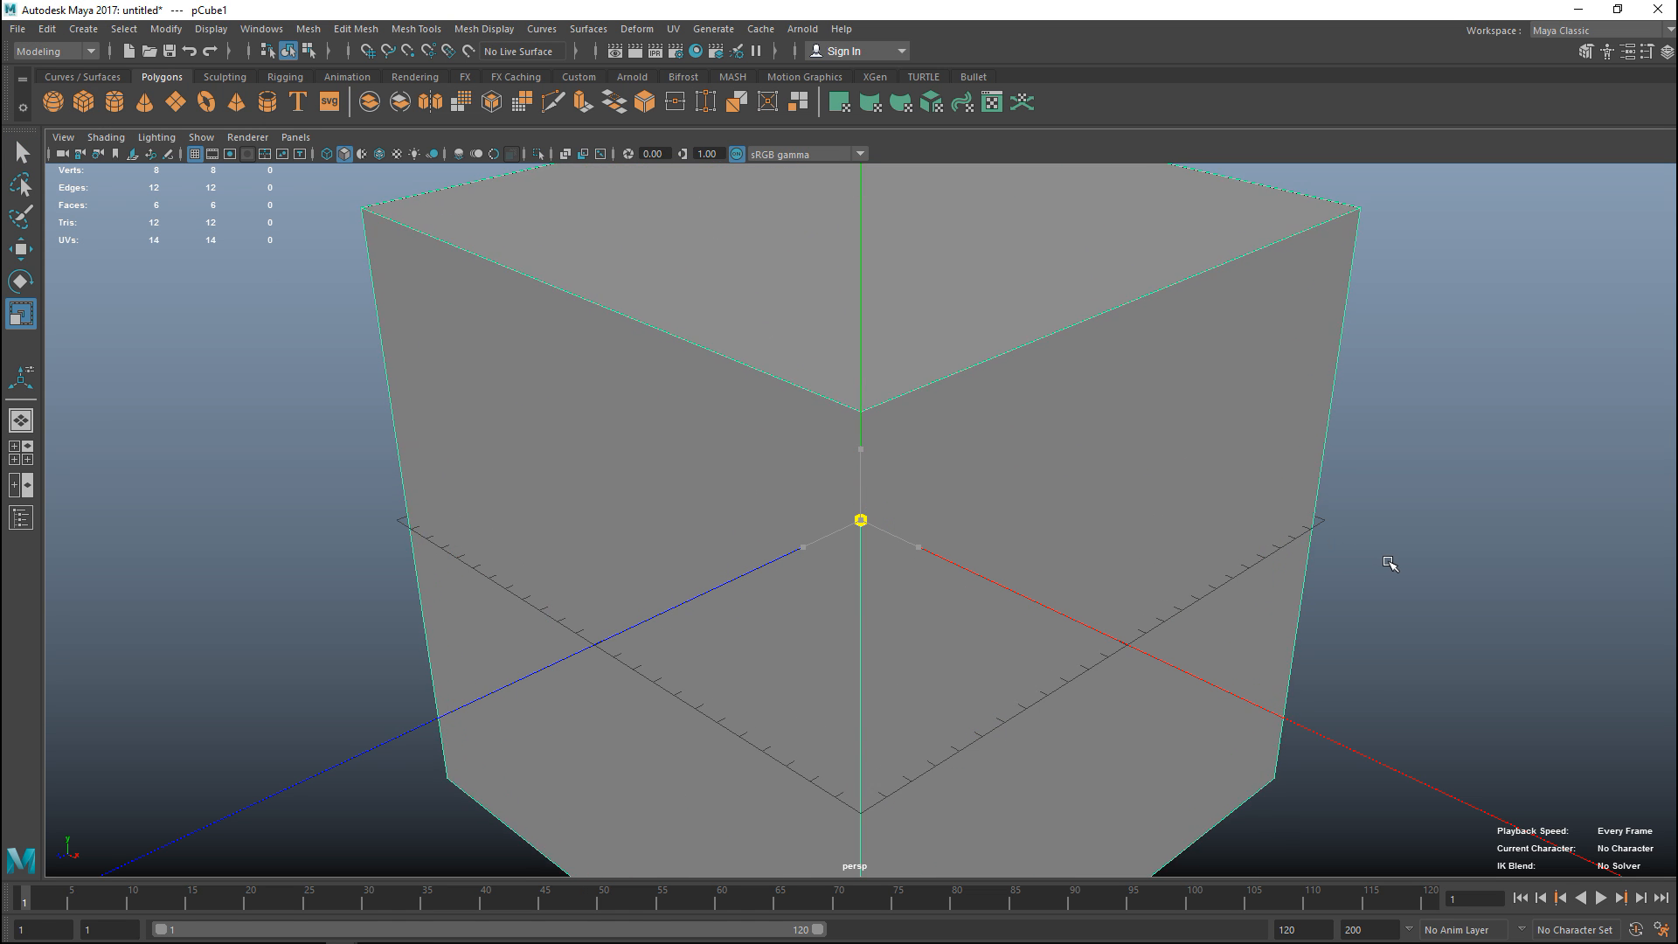
{"action": "scroll", "coordinate": [1255, 596], "scroll_direction": "down", "scroll_amount": 3}
{"action": "key", "text": "w"}
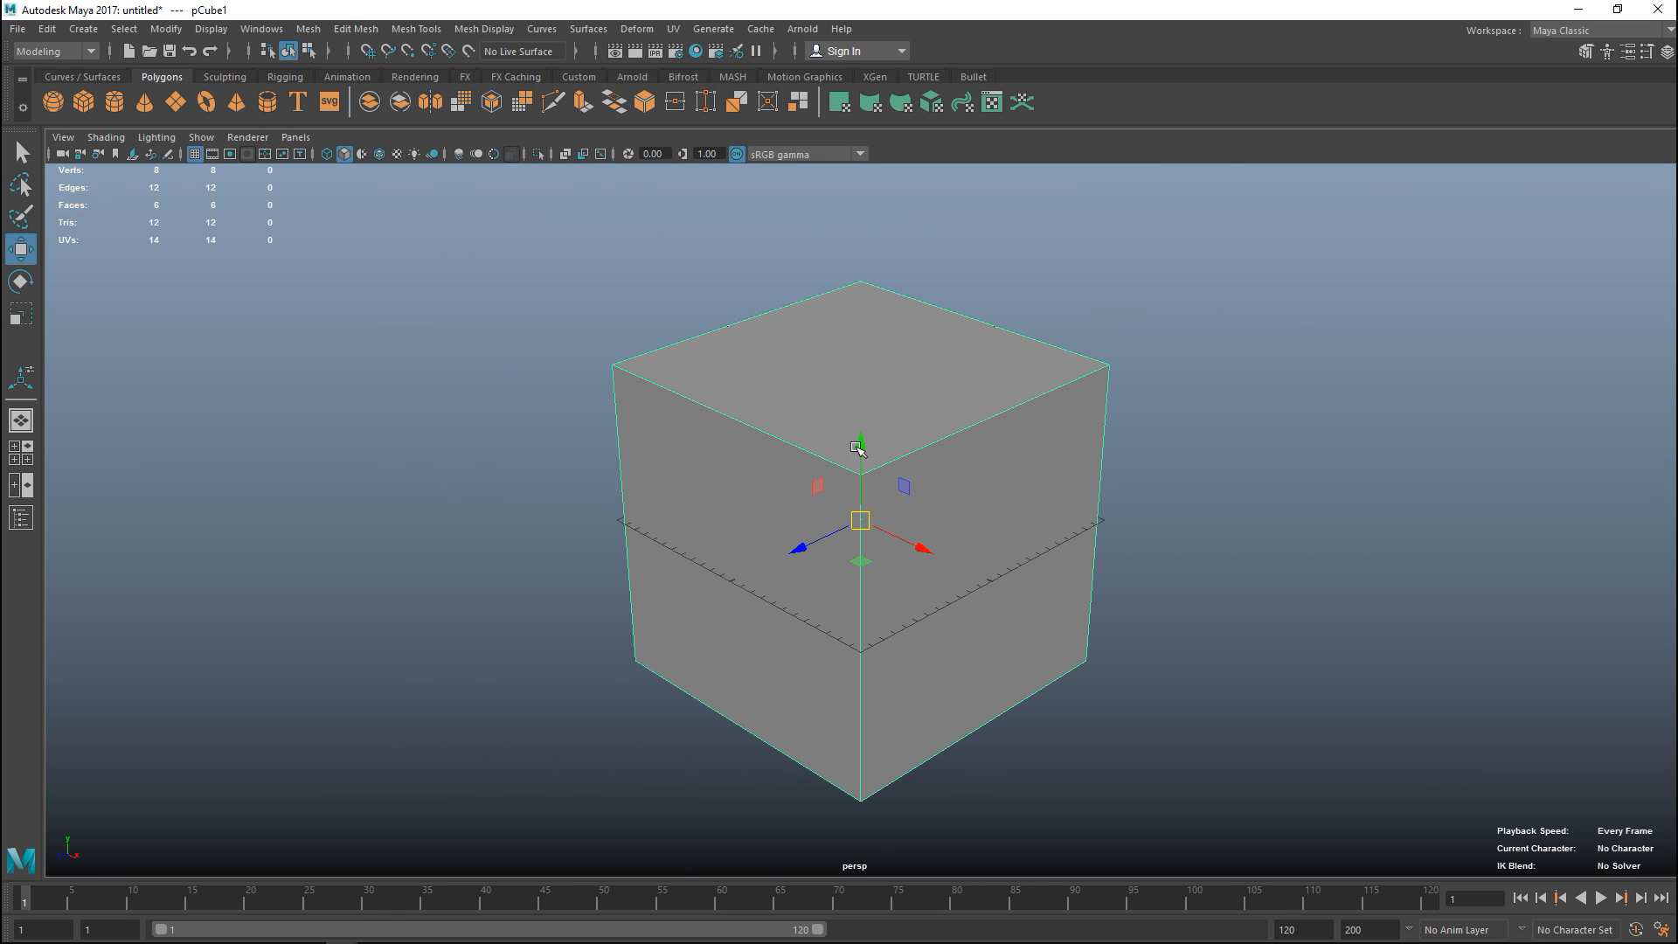
{"action": "left_click_drag", "start_coordinate": [860, 449], "coordinate": [901, 237]}
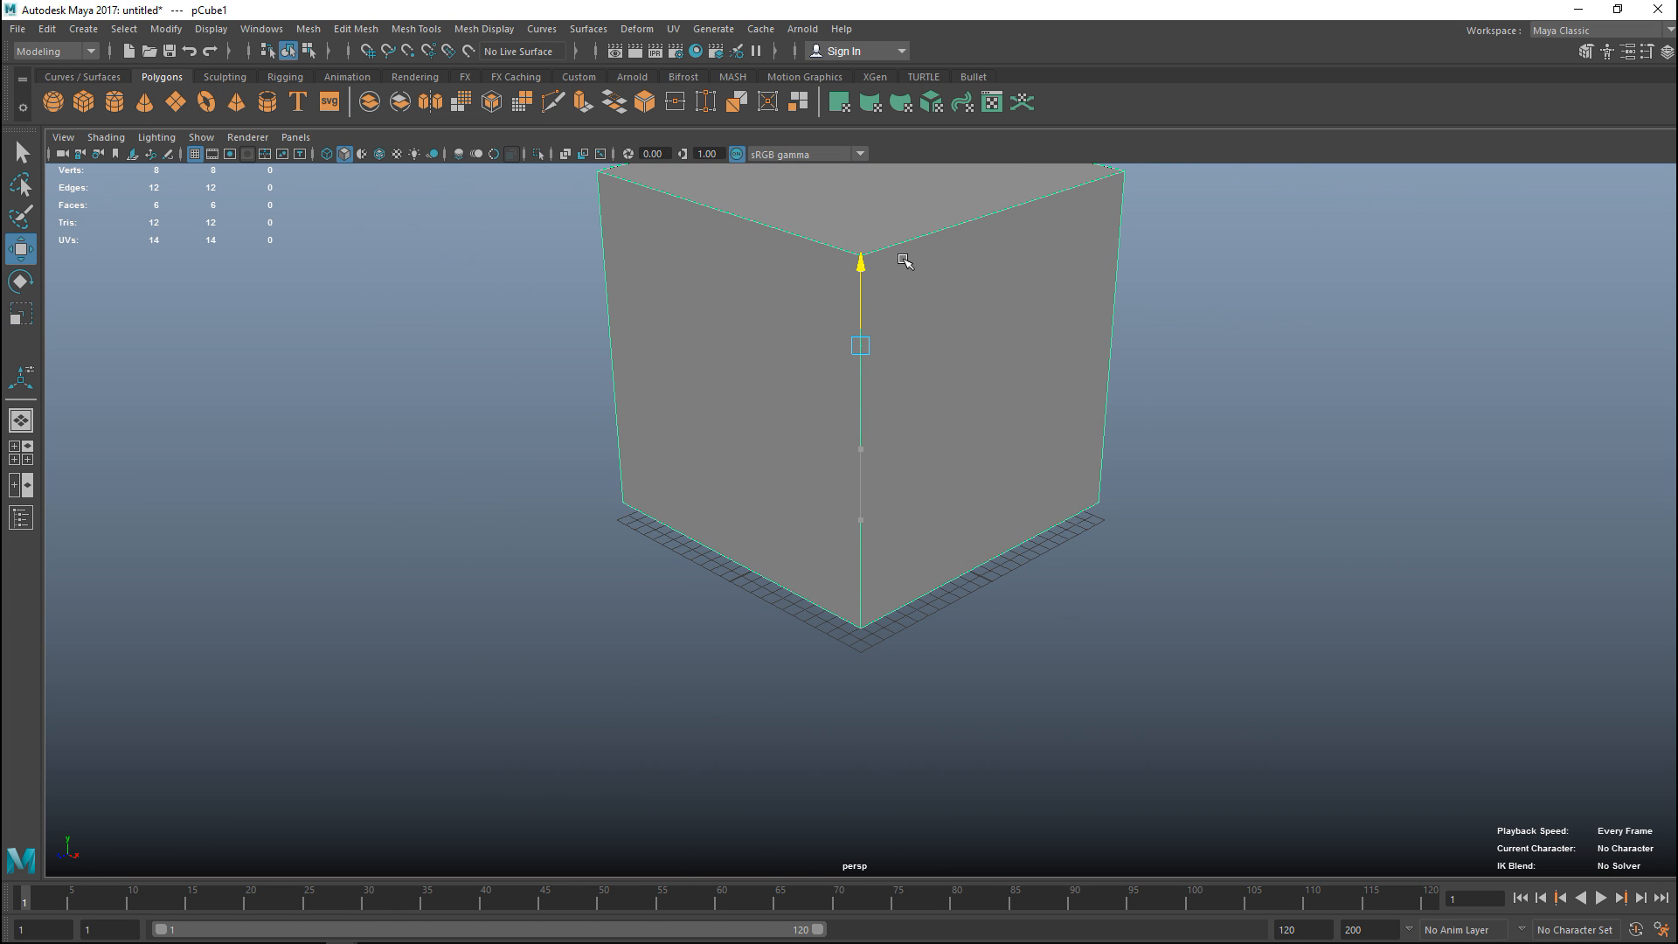
Step: In face mode, select the cube's top, front-right and left faces for removal
{"action": "right_click", "coordinate": [867, 216]}
{"action": "left_click_drag", "start_coordinate": [866, 215], "coordinate": [867, 261]}
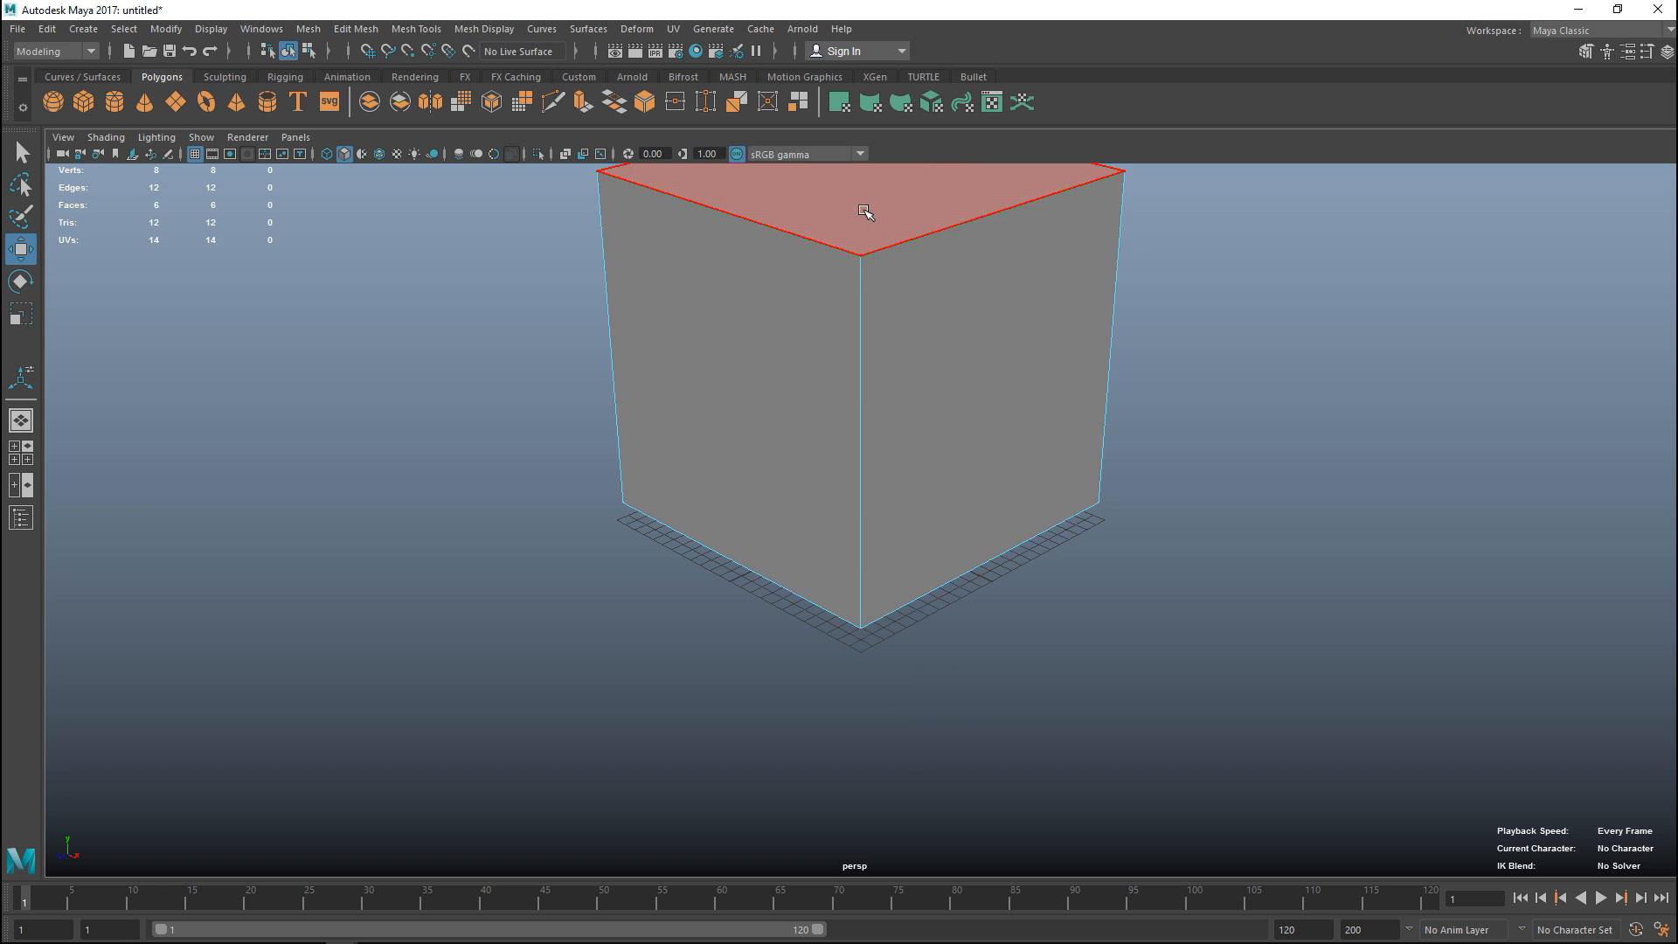
{"action": "left_click", "coordinate": [891, 197]}
{"action": "left_click", "coordinate": [930, 379], "text": "shift"}
{"action": "left_click", "coordinate": [787, 354], "text": "shift"}
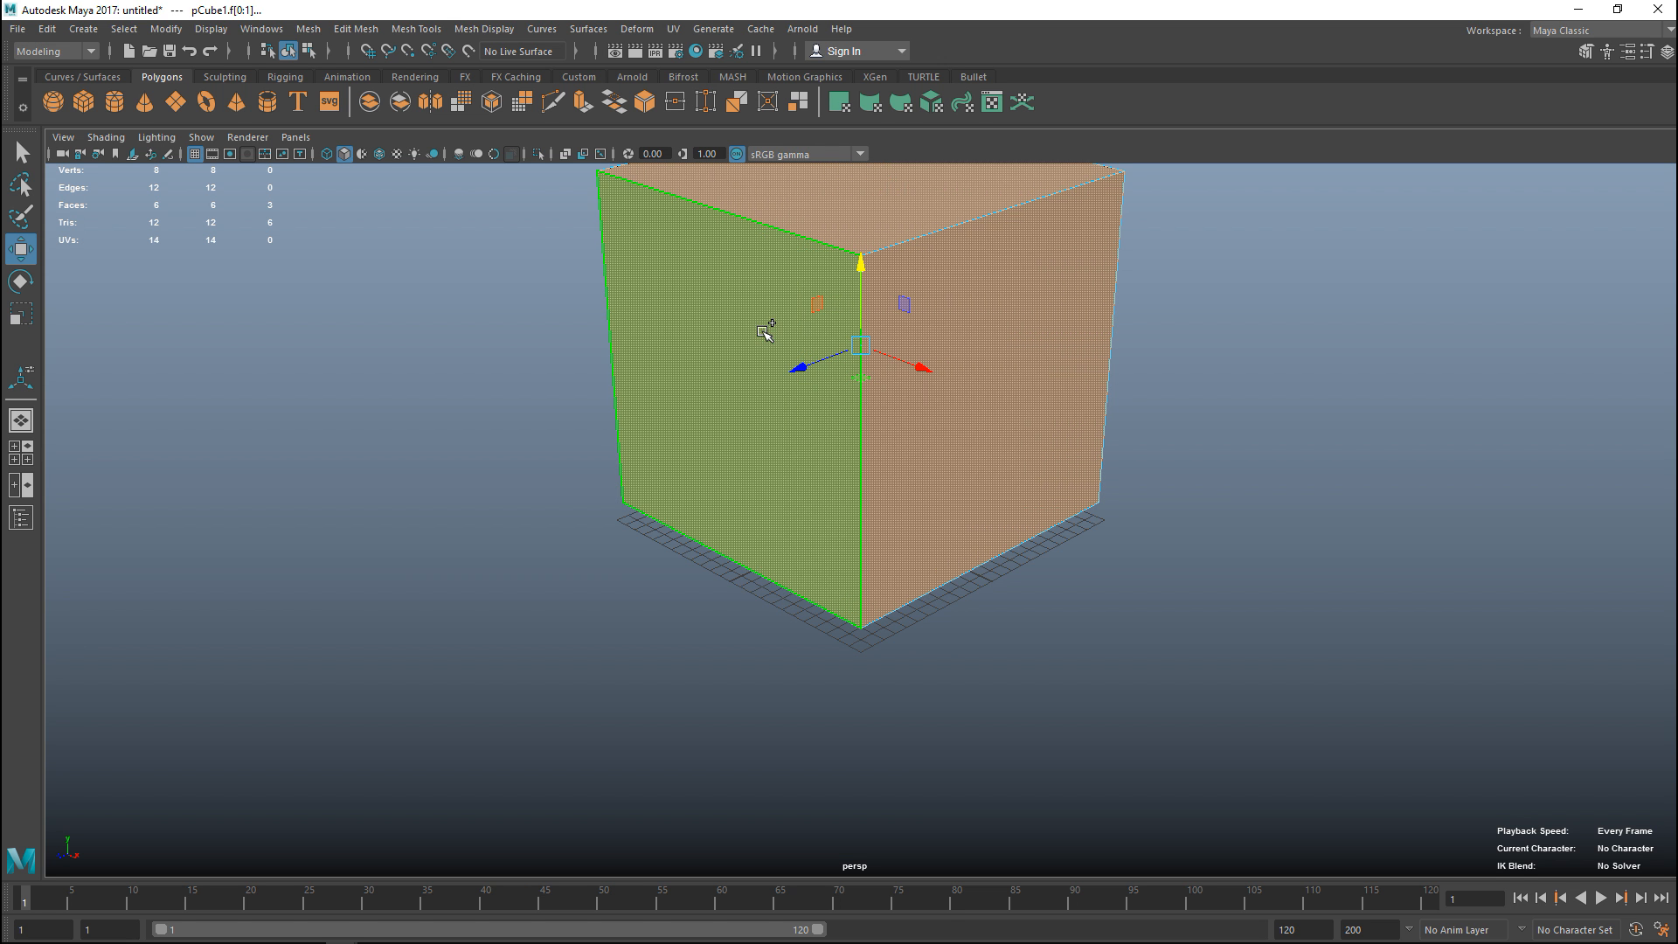
{"action": "mouse_move", "coordinate": [1089, 549]}
{"action": "left_mouse_down", "text": "alt"}
{"action": "mouse_move", "coordinate": [1115, 483]}
{"action": "mouse_move", "coordinate": [1259, 556]}
{"action": "left_mouse_up", "text": "alt"}
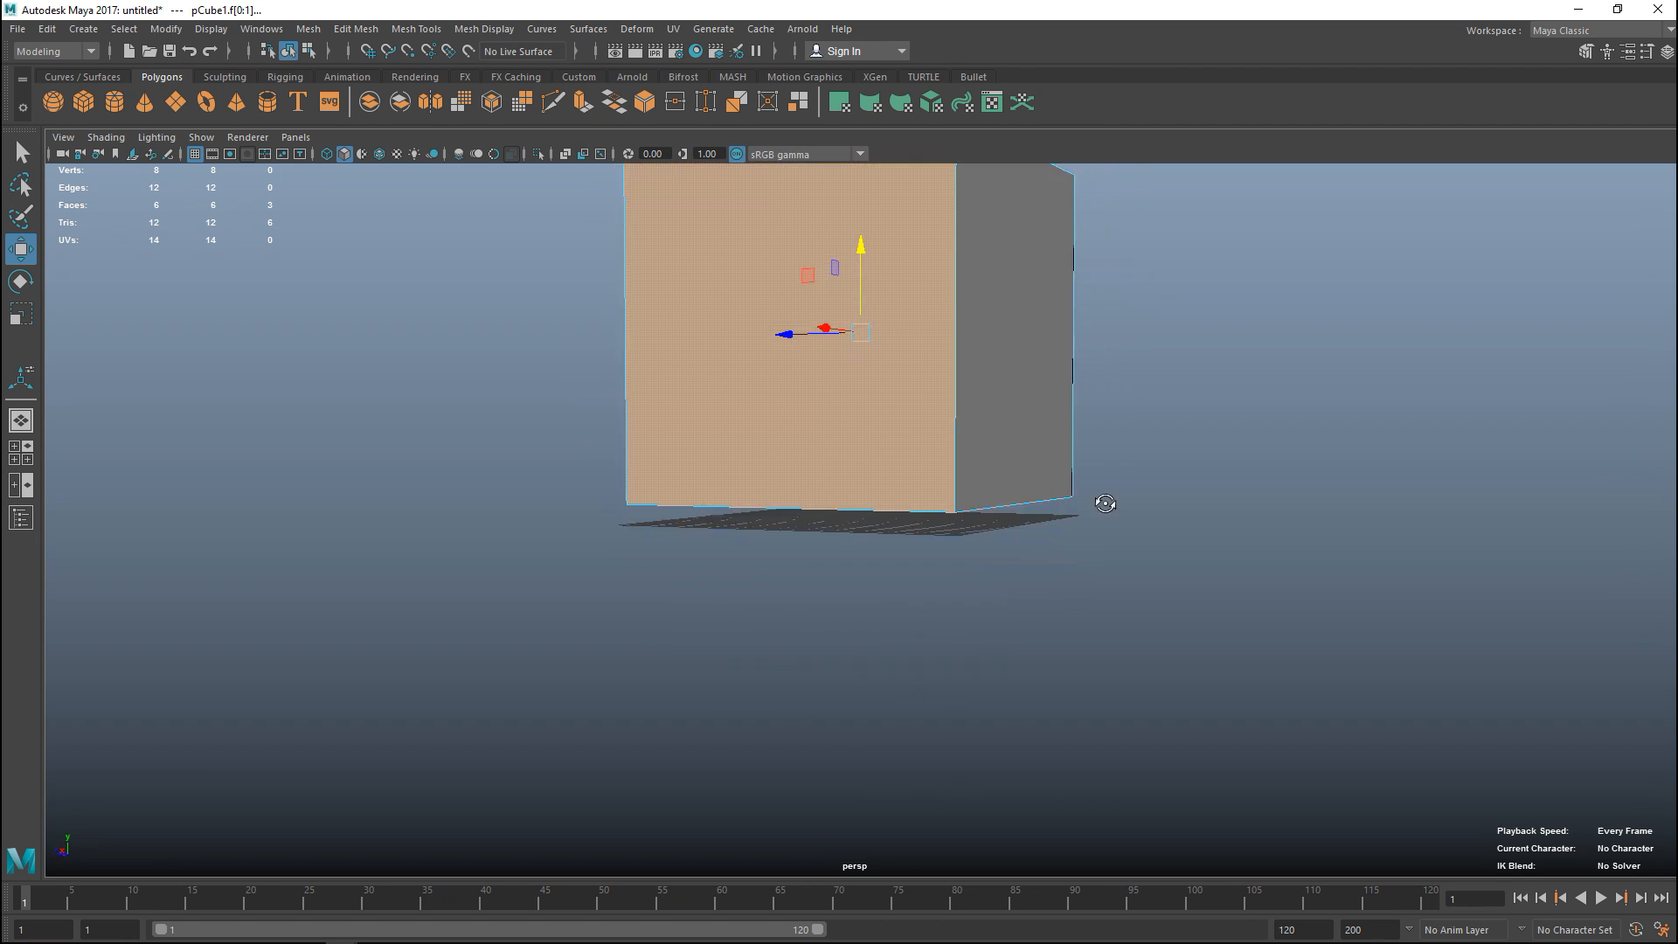
Step: Delete the three selected faces and reverse the open box's normals via Mesh Display > Reverse
{"action": "key", "text": "Delete"}
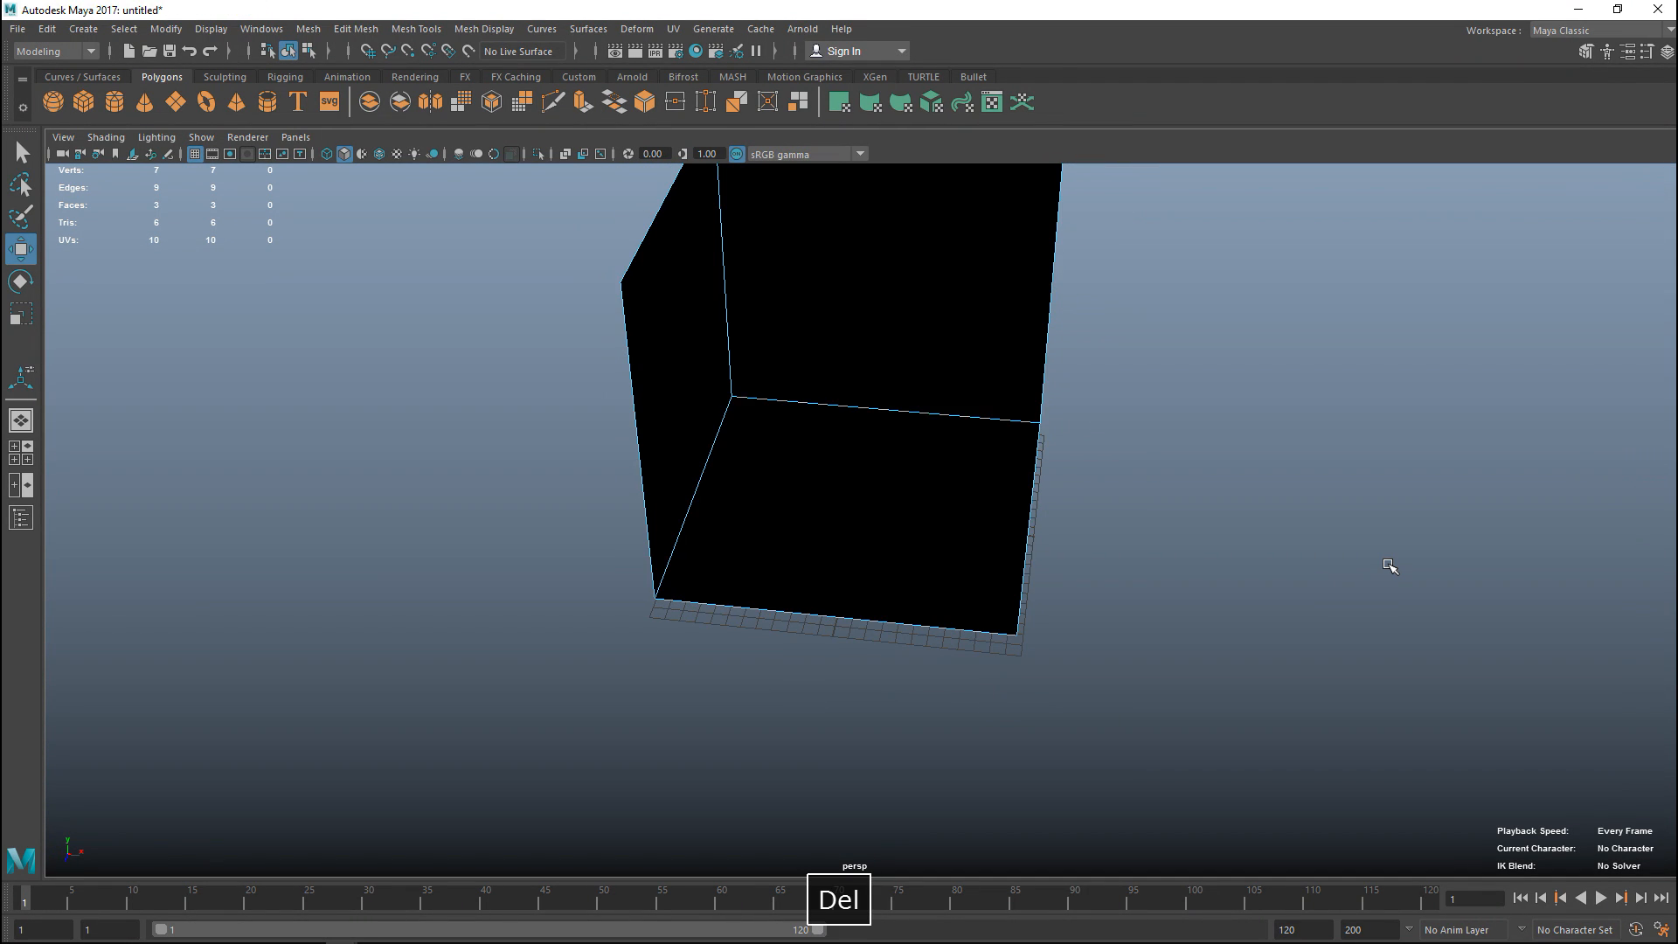
{"action": "left_click_drag", "start_coordinate": [1390, 567], "coordinate": [1324, 657], "text": "alt"}
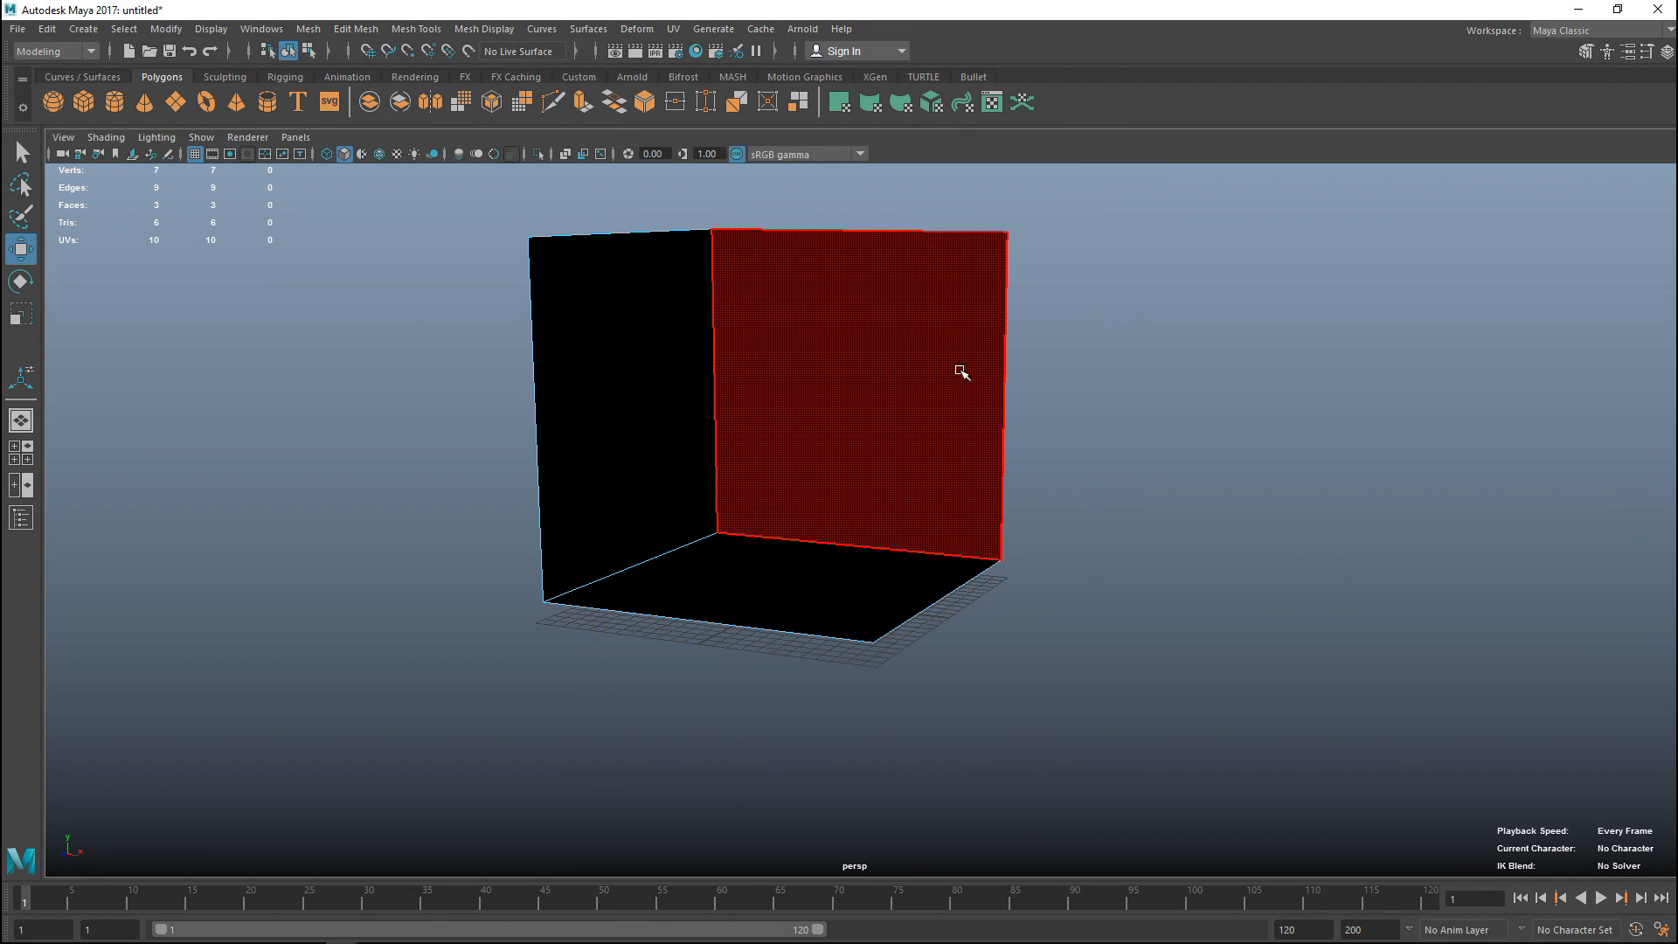
{"action": "mouse_move", "coordinate": [952, 354]}
{"action": "right_mouse_down"}
{"action": "mouse_move", "coordinate": [998, 323]}
{"action": "mouse_move", "coordinate": [1036, 329]}
{"action": "right_mouse_up"}
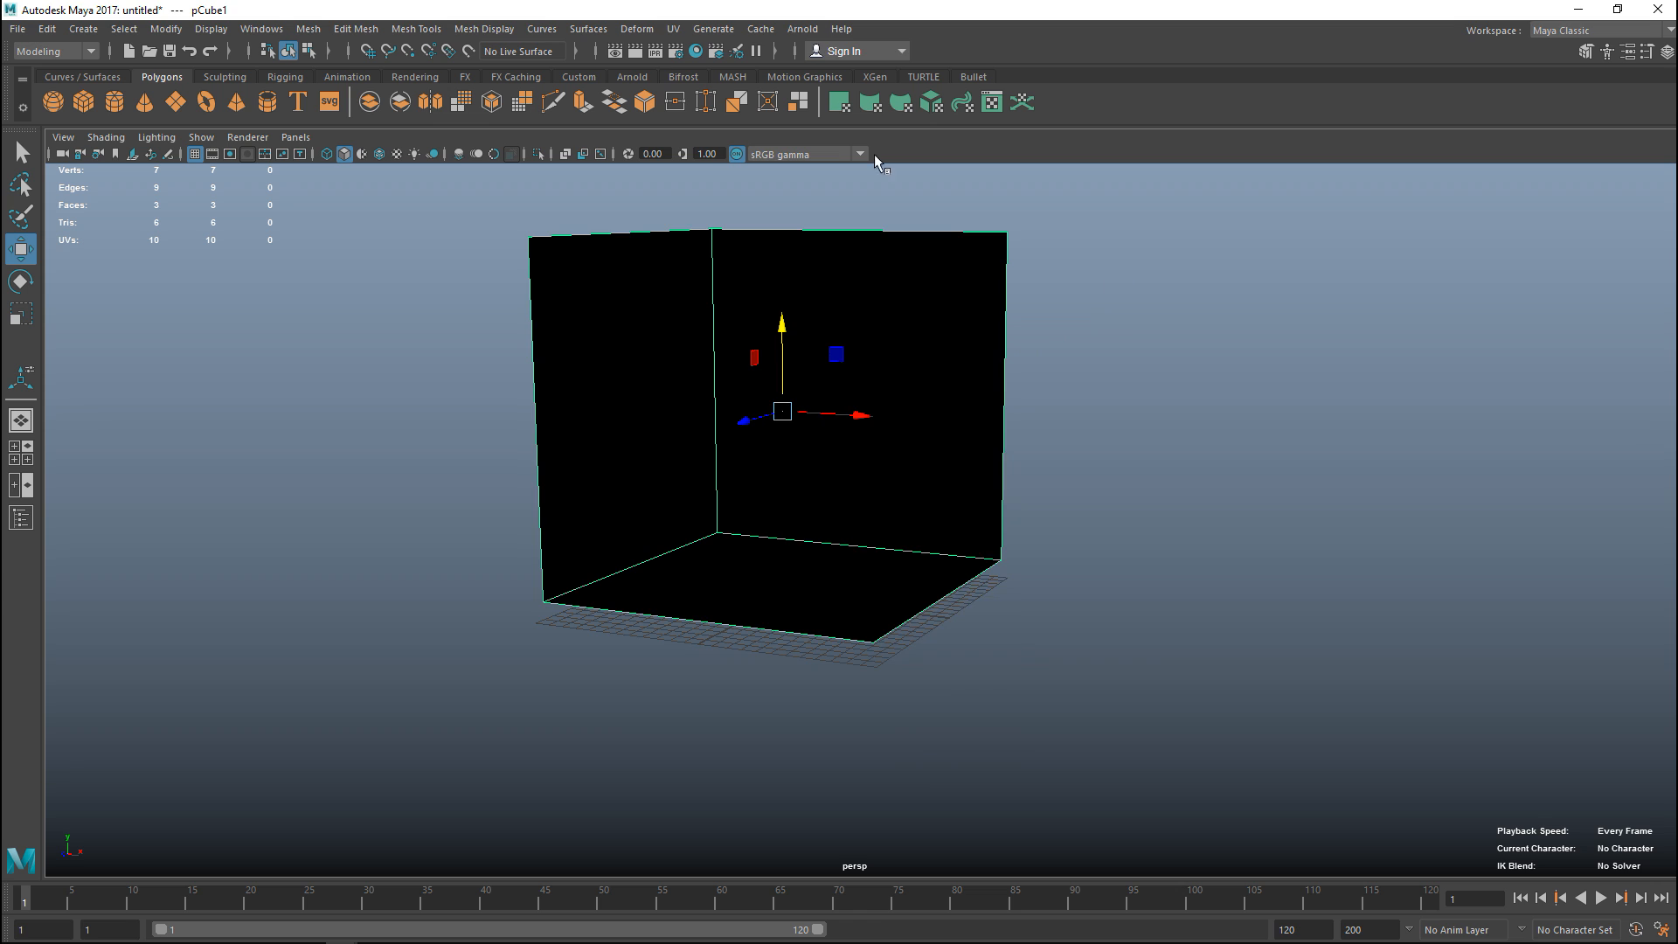
{"action": "left_click", "coordinate": [586, 29]}
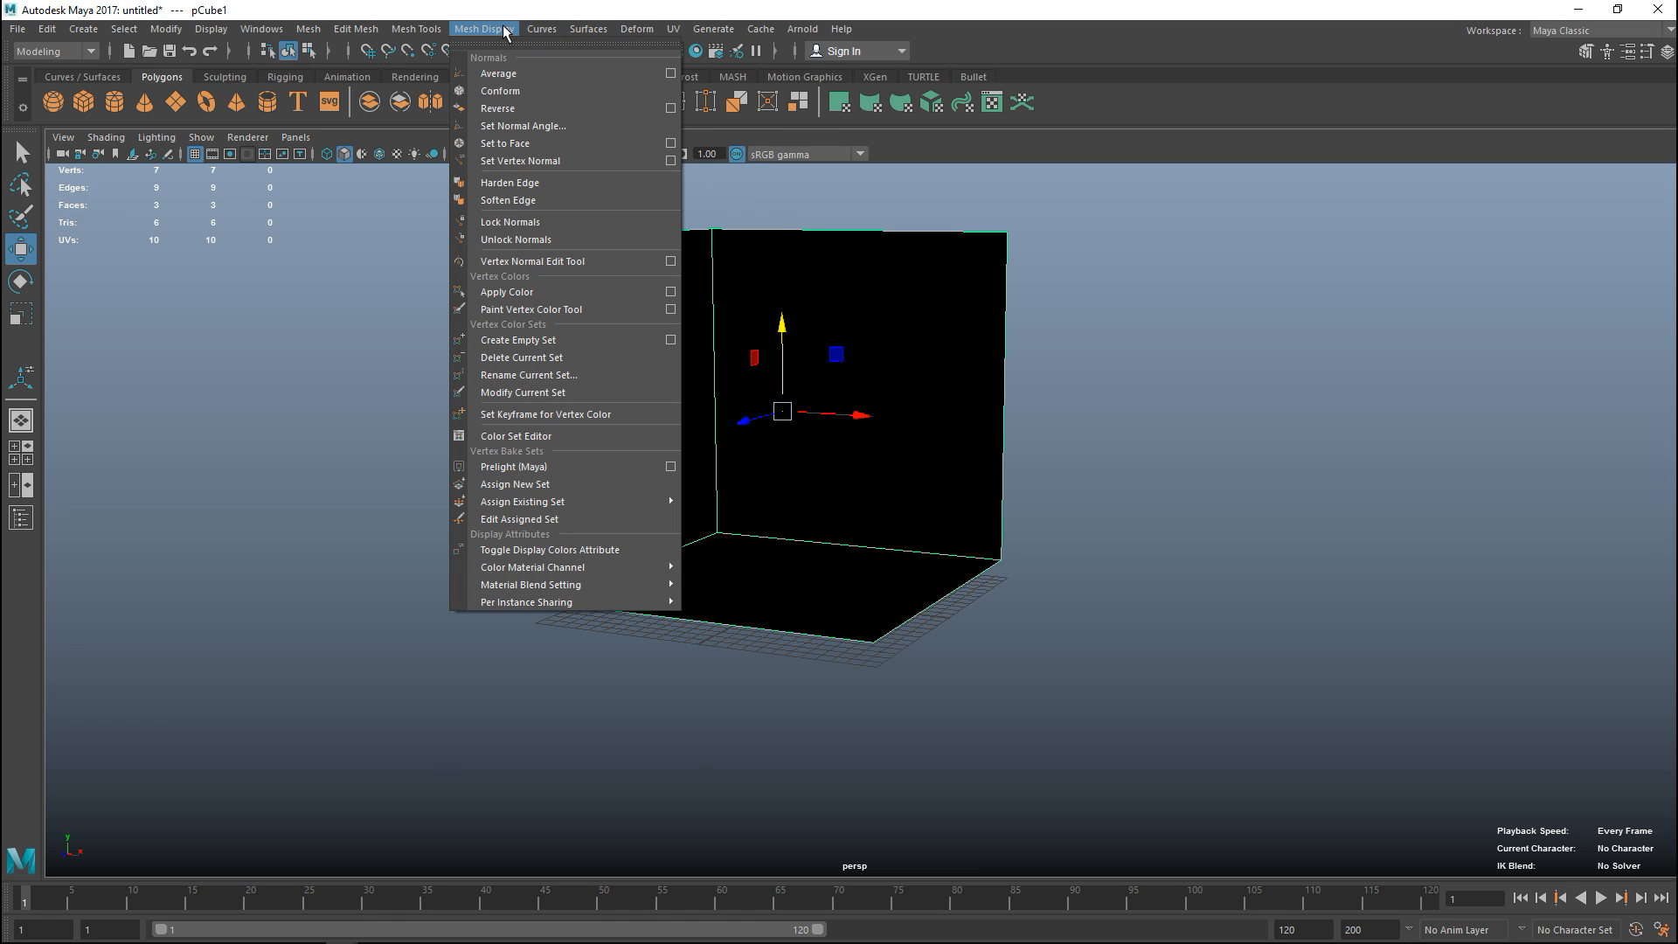
{"action": "left_click", "coordinate": [498, 108]}
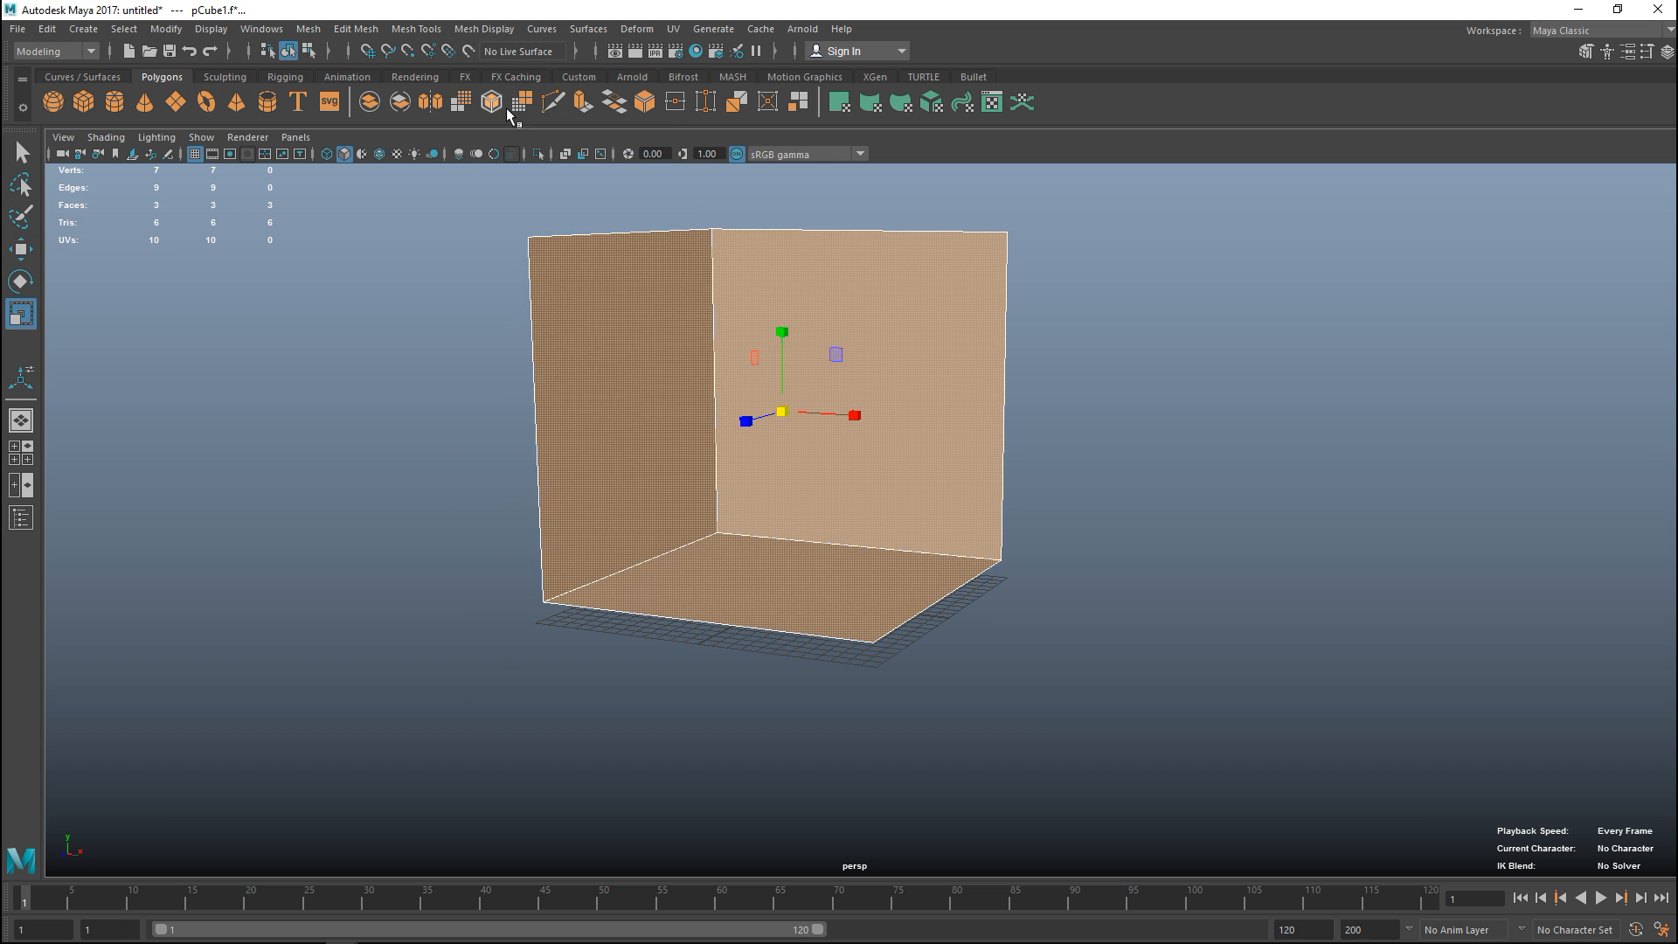
Step: Deselect the box and orbit the camera around it to check the grey-shaded walls
{"action": "left_click", "coordinate": [1247, 593]}
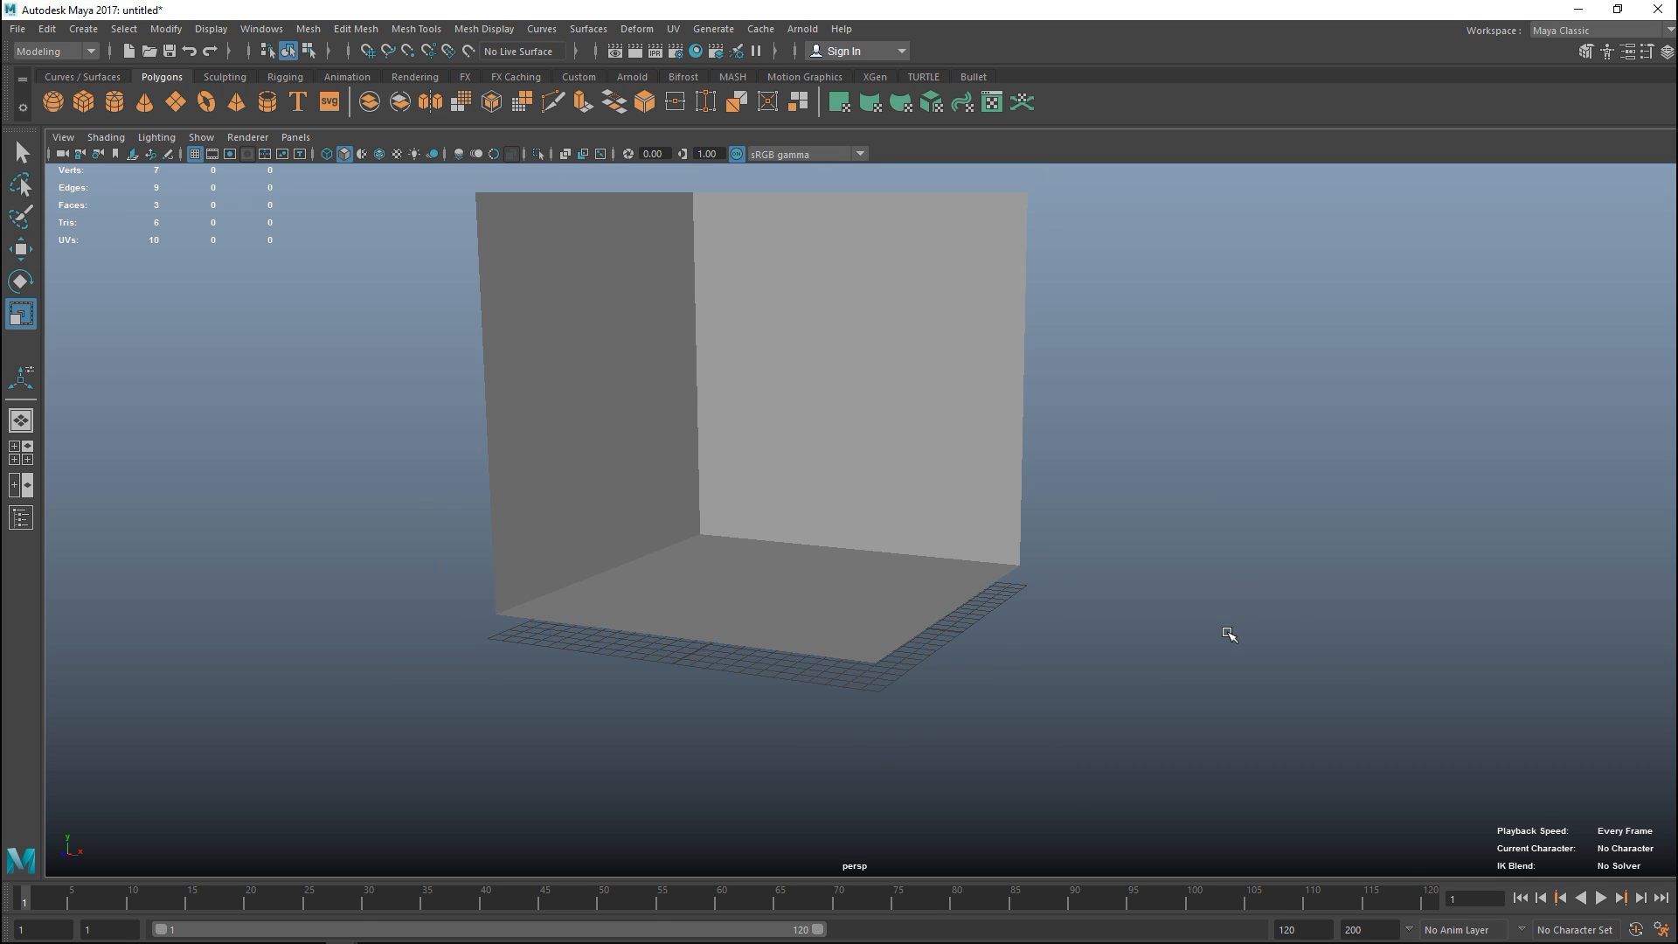
{"action": "right_click_drag", "start_coordinate": [1223, 636], "coordinate": [1209, 502], "text": "alt"}
{"action": "mouse_move", "coordinate": [1209, 503]}
{"action": "left_mouse_down", "text": "alt"}
{"action": "mouse_move", "coordinate": [1350, 430]}
{"action": "mouse_move", "coordinate": [1402, 459]}
{"action": "mouse_move", "coordinate": [1134, 505]}
{"action": "mouse_move", "coordinate": [1171, 488]}
{"action": "left_mouse_up", "text": "alt"}
{"action": "right_click_drag", "start_coordinate": [1170, 489], "coordinate": [1171, 535], "text": "alt"}
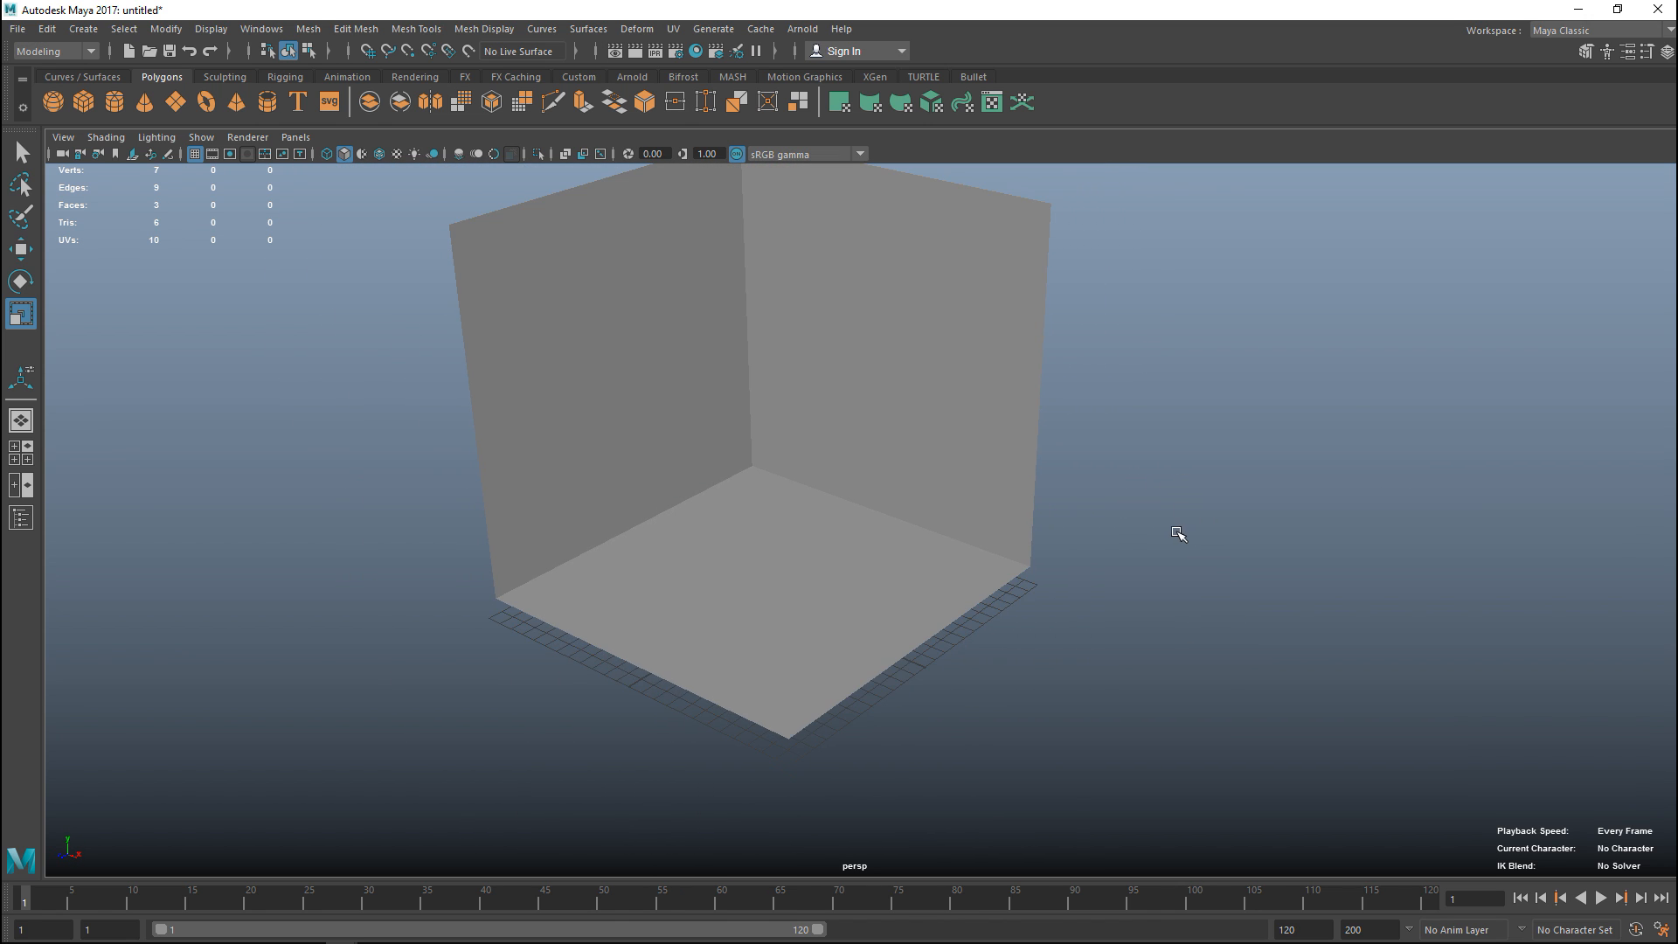
{"action": "mouse_move", "coordinate": [1171, 535]}
{"action": "left_mouse_down", "text": "alt"}
{"action": "mouse_move", "coordinate": [1212, 627]}
{"action": "mouse_move", "coordinate": [1223, 618]}
{"action": "left_mouse_up", "text": "alt"}
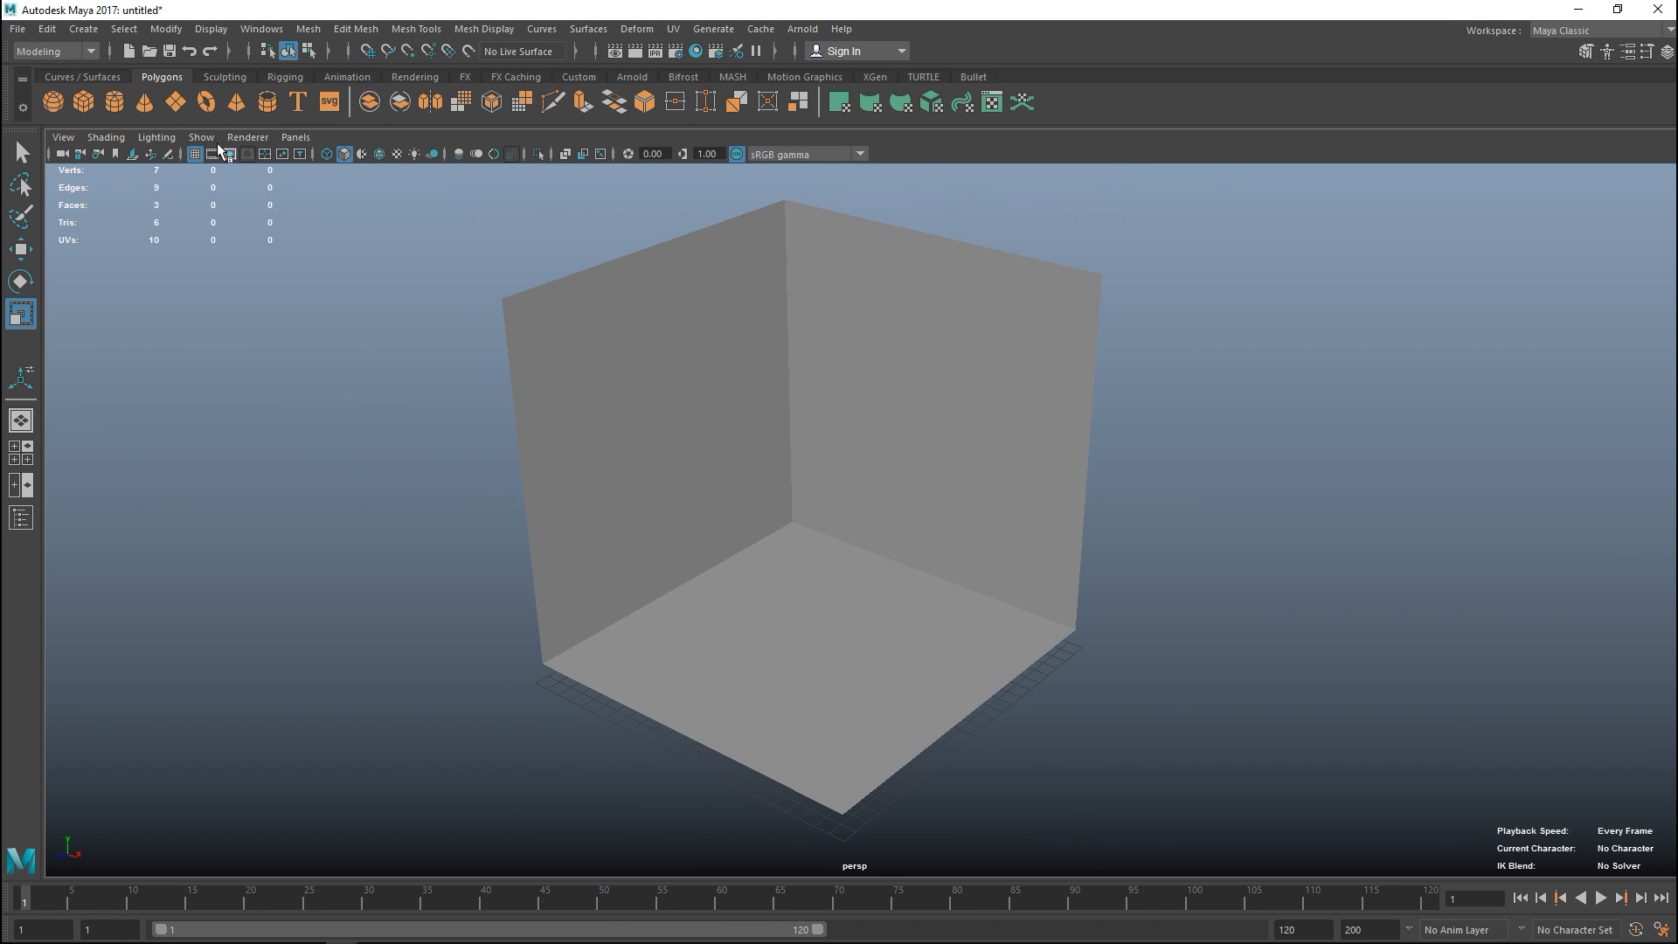
Step: Create a torus, raise it off the floor and set its Section Radius to 0.200
{"action": "left_click", "coordinate": [206, 102]}
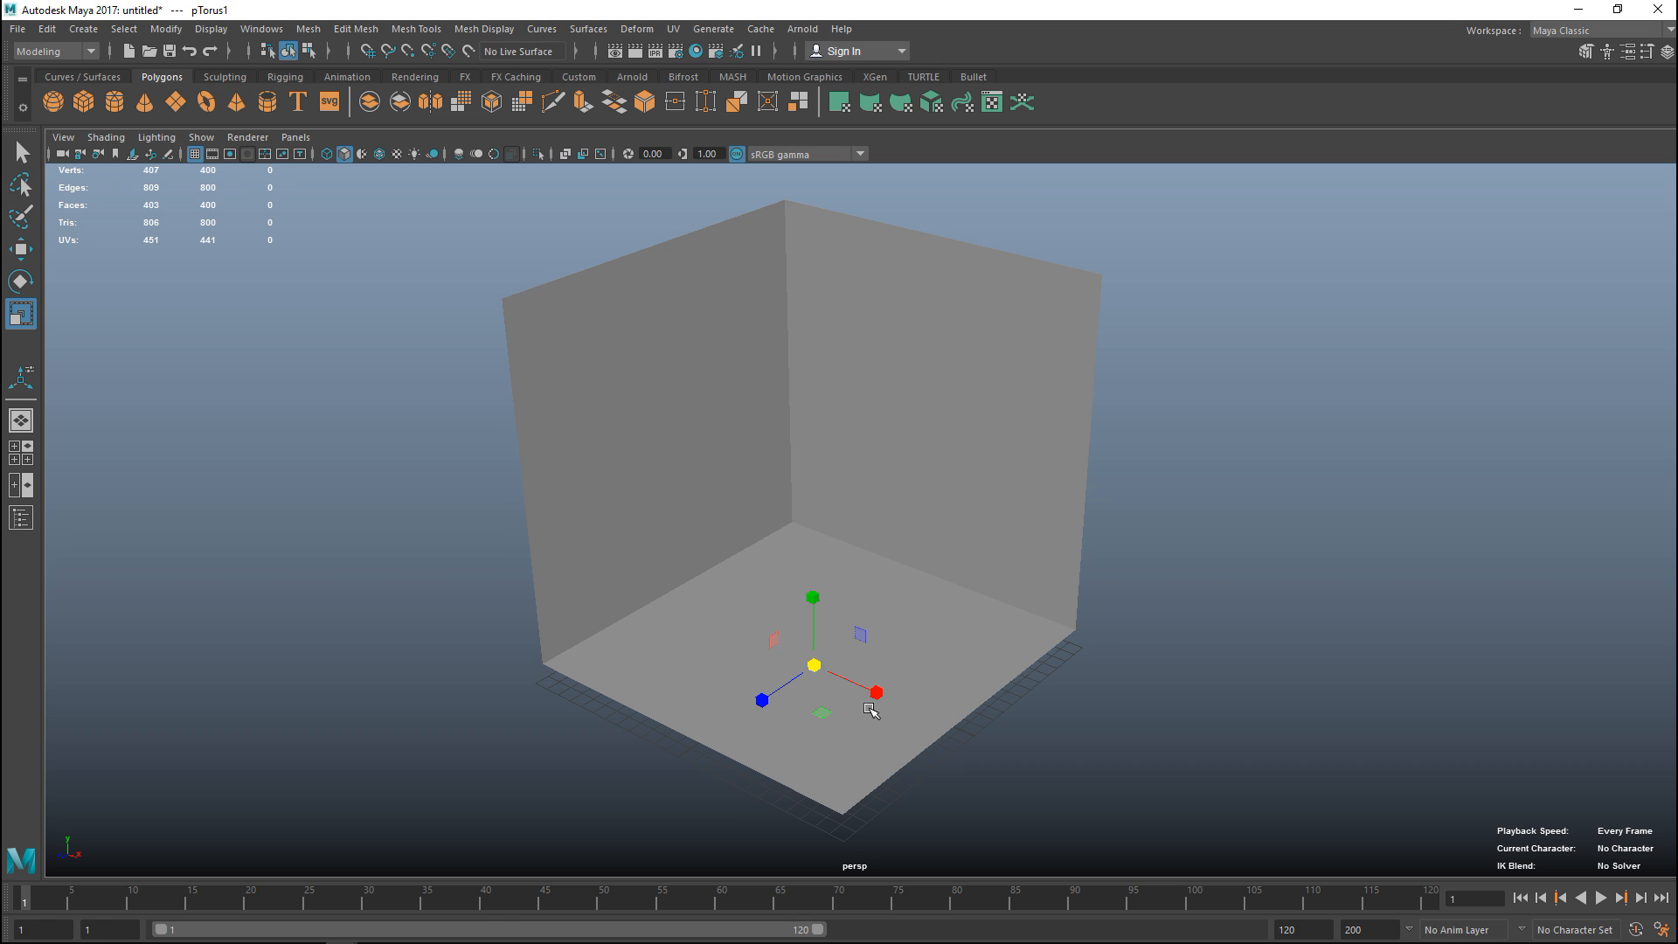
{"action": "key", "text": "w"}
{"action": "left_click_drag", "start_coordinate": [811, 590], "coordinate": [812, 479]}
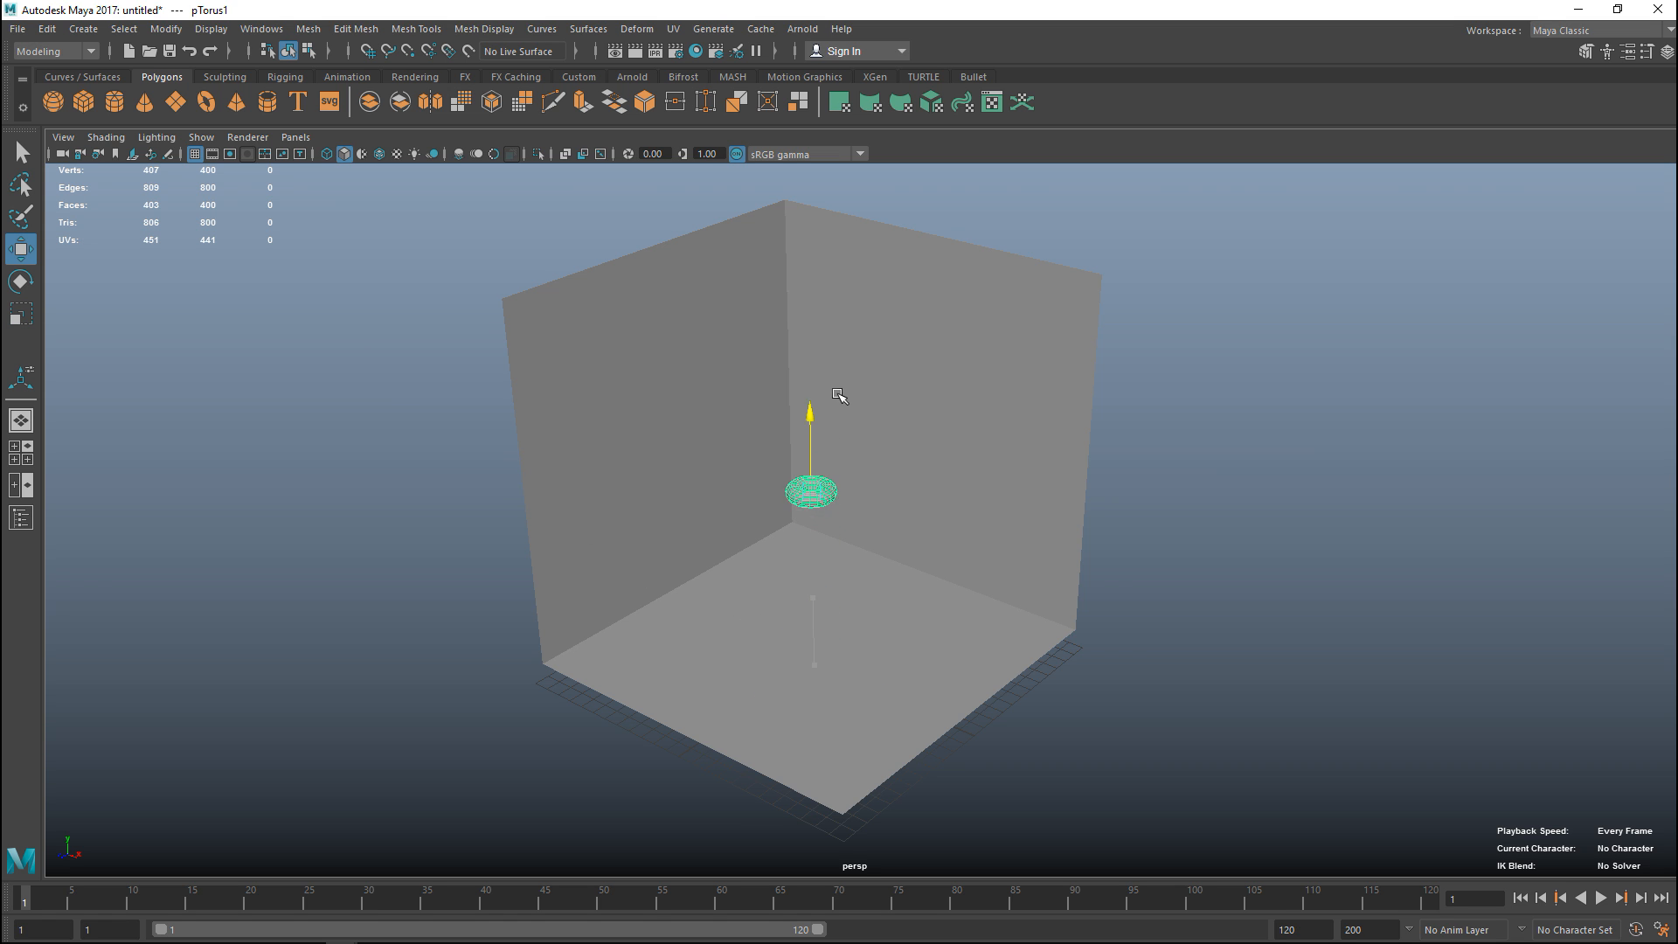
{"action": "scroll", "coordinate": [855, 530], "scroll_direction": "up", "scroll_amount": 3}
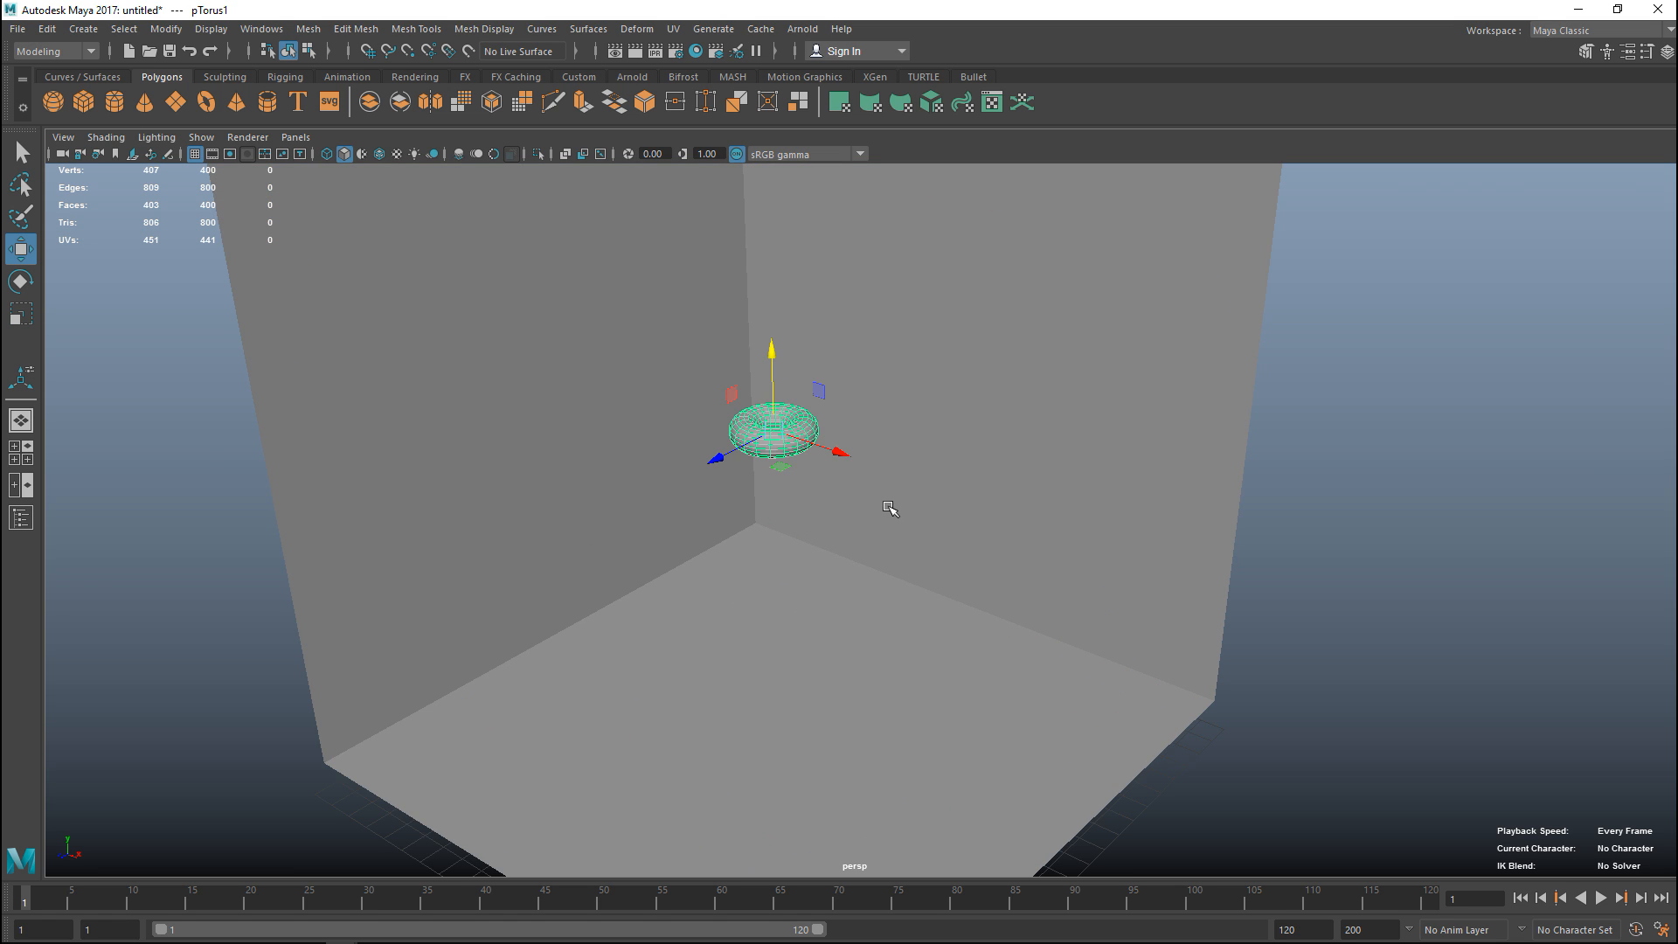
{"action": "key", "text": "ctrl+a"}
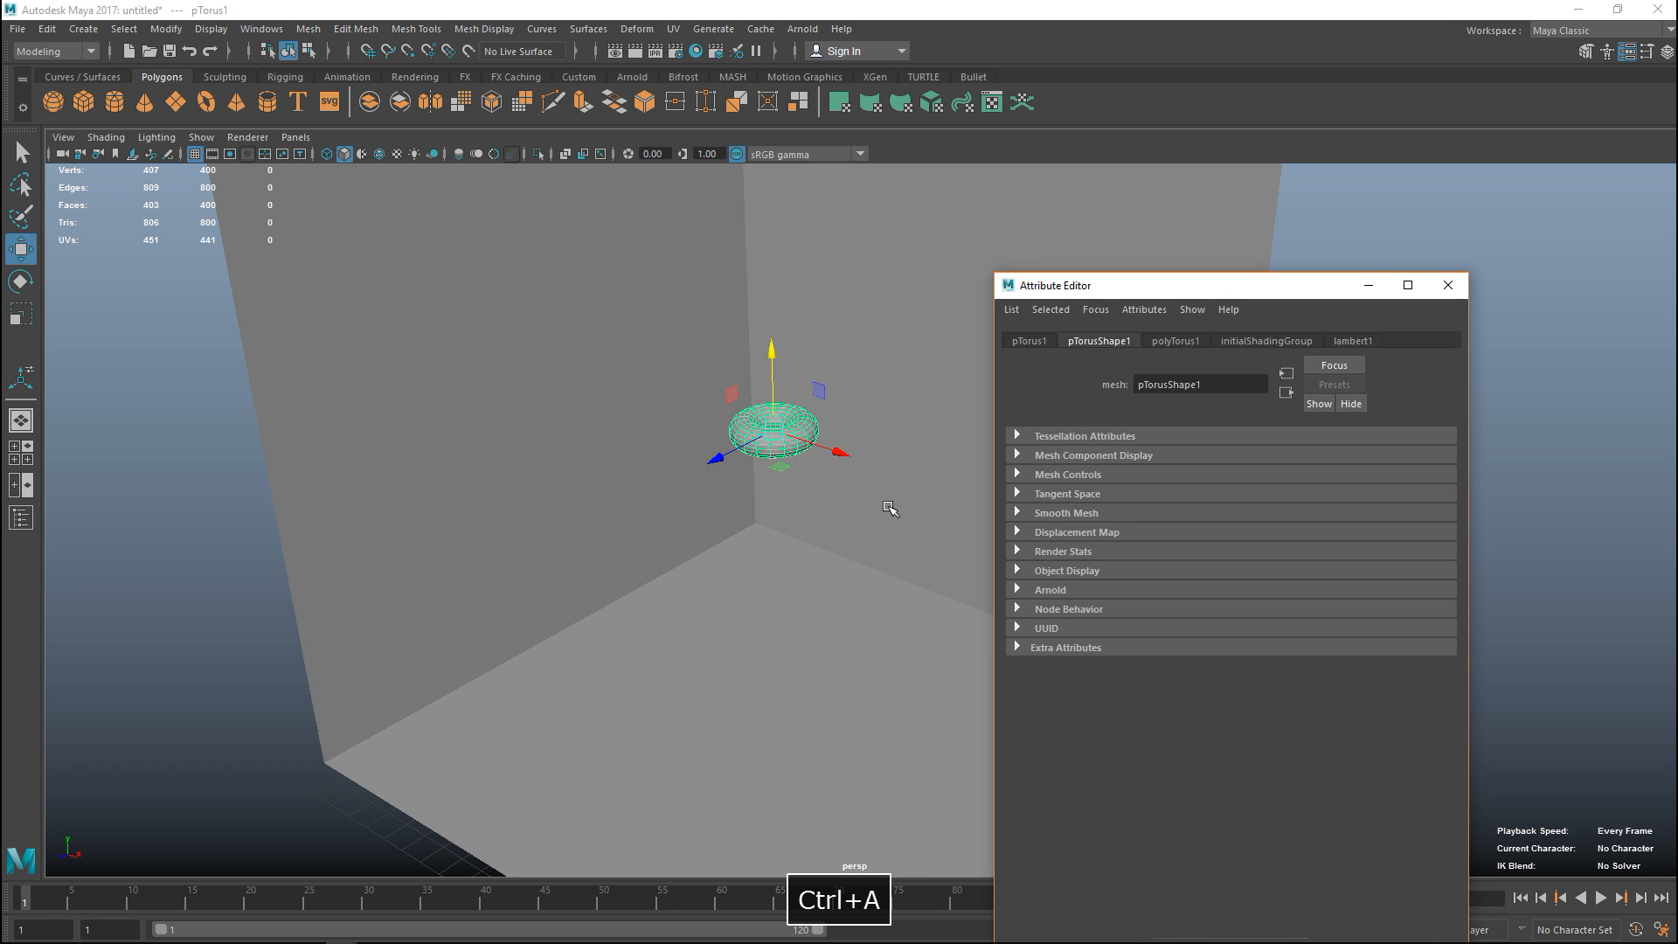
{"action": "left_click", "coordinate": [1180, 343]}
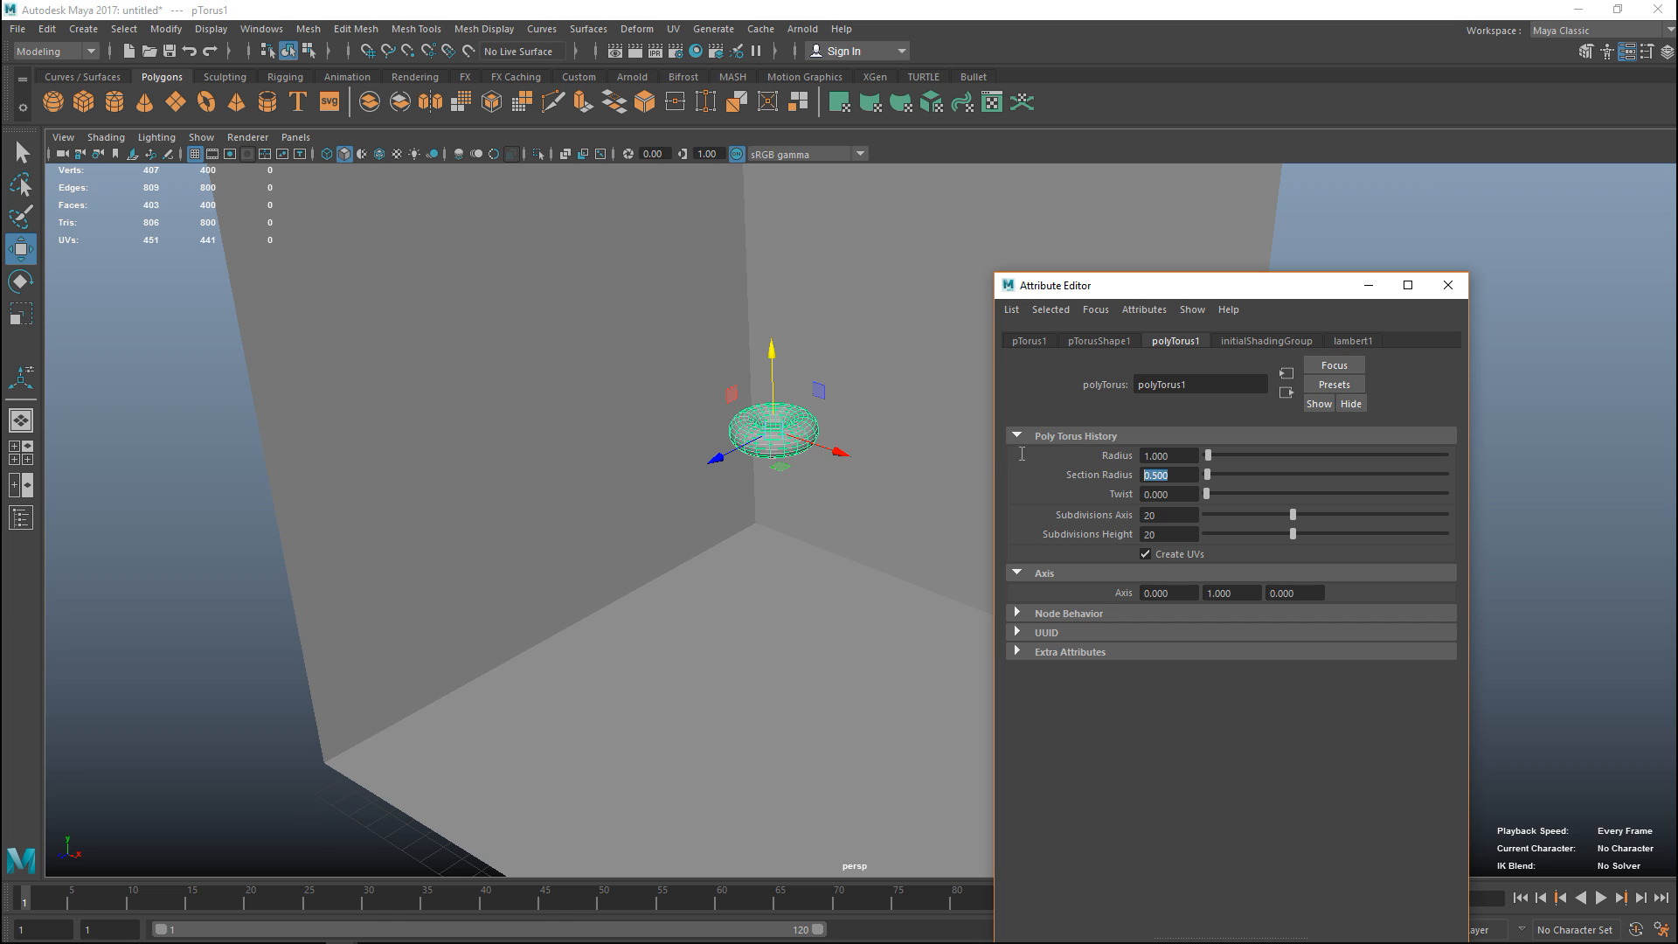
{"action": "type", "text": "0.2"}
{"action": "key", "text": "Return"}
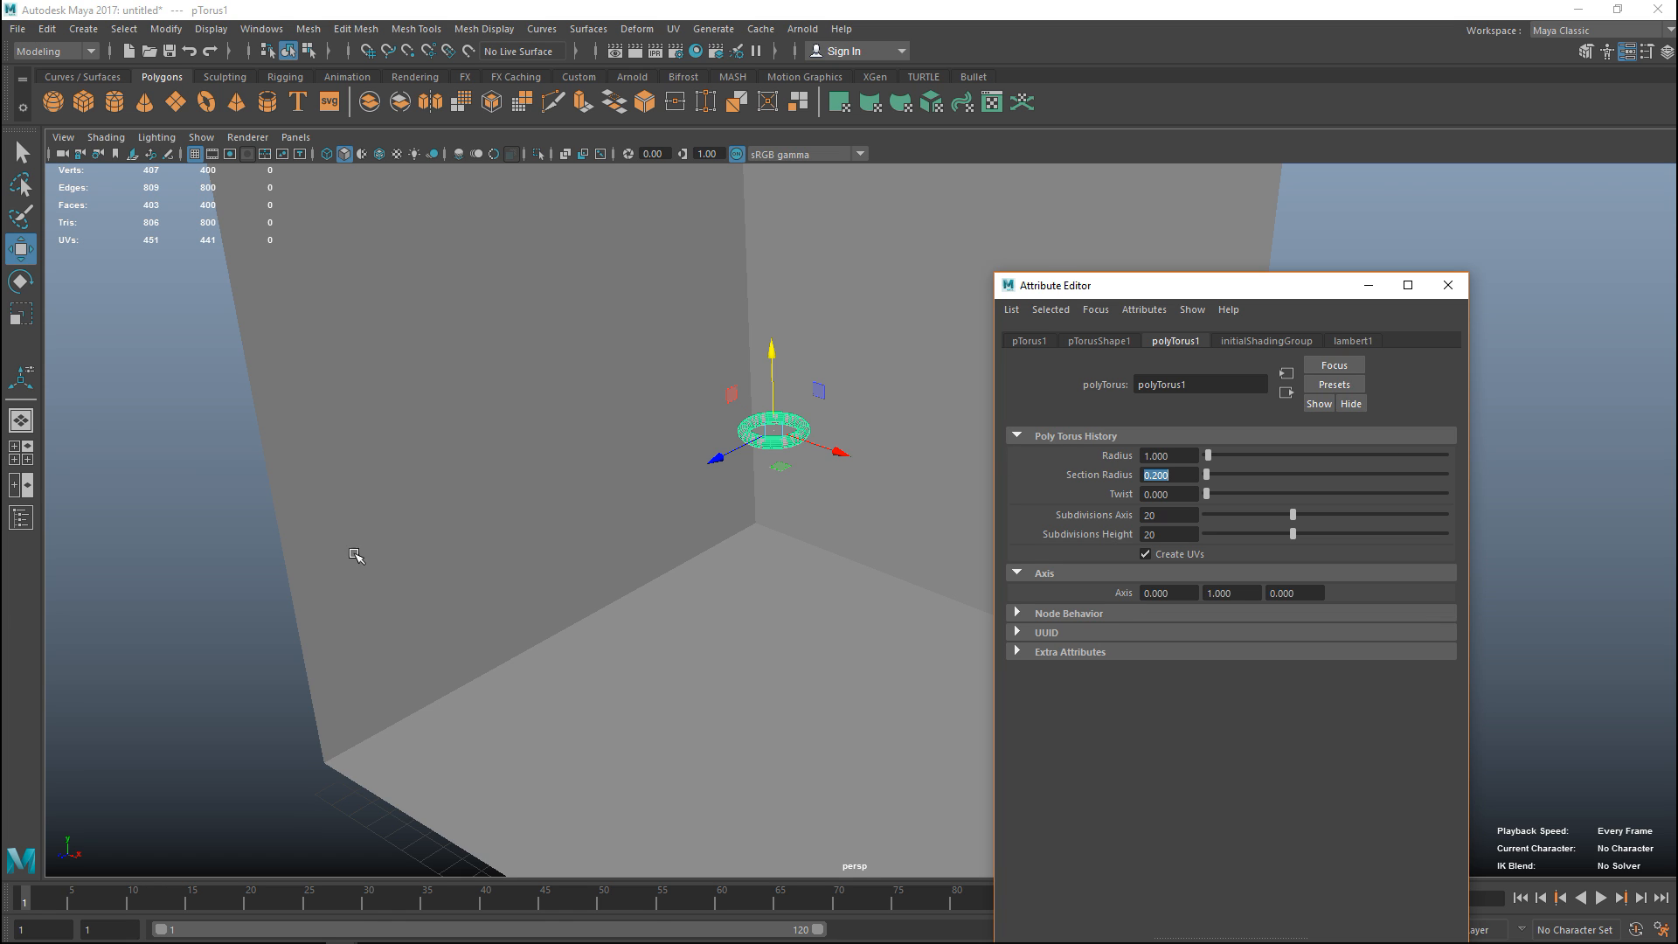
Step: Switch to the four-view layout and maximize the top view
{"action": "mouse_move", "coordinate": [359, 558]}
{"action": "left_mouse_down", "text": "alt"}
{"action": "mouse_move", "coordinate": [690, 584]}
{"action": "mouse_move", "coordinate": [645, 577]}
{"action": "left_mouse_up", "text": "alt"}
{"action": "left_click", "coordinate": [21, 454]}
{"action": "key", "text": "space"}
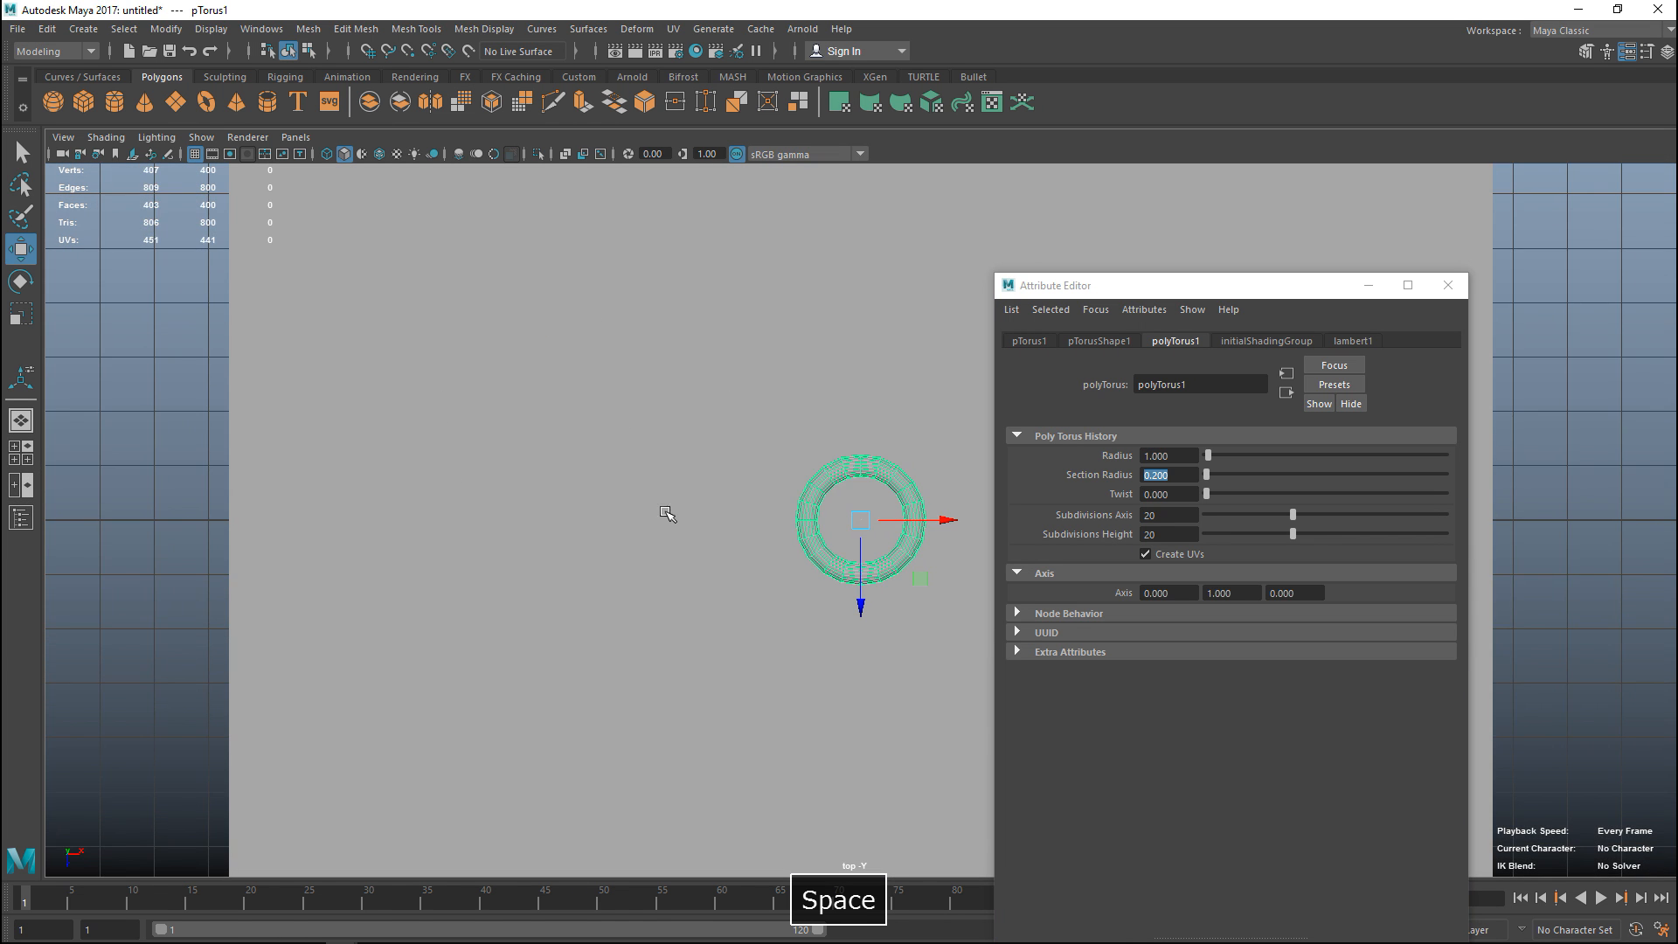
Step: In the top view, delete the left half of the torus's faces, leaving a half-torus, and return to object mode
{"action": "left_click", "coordinate": [1448, 284]}
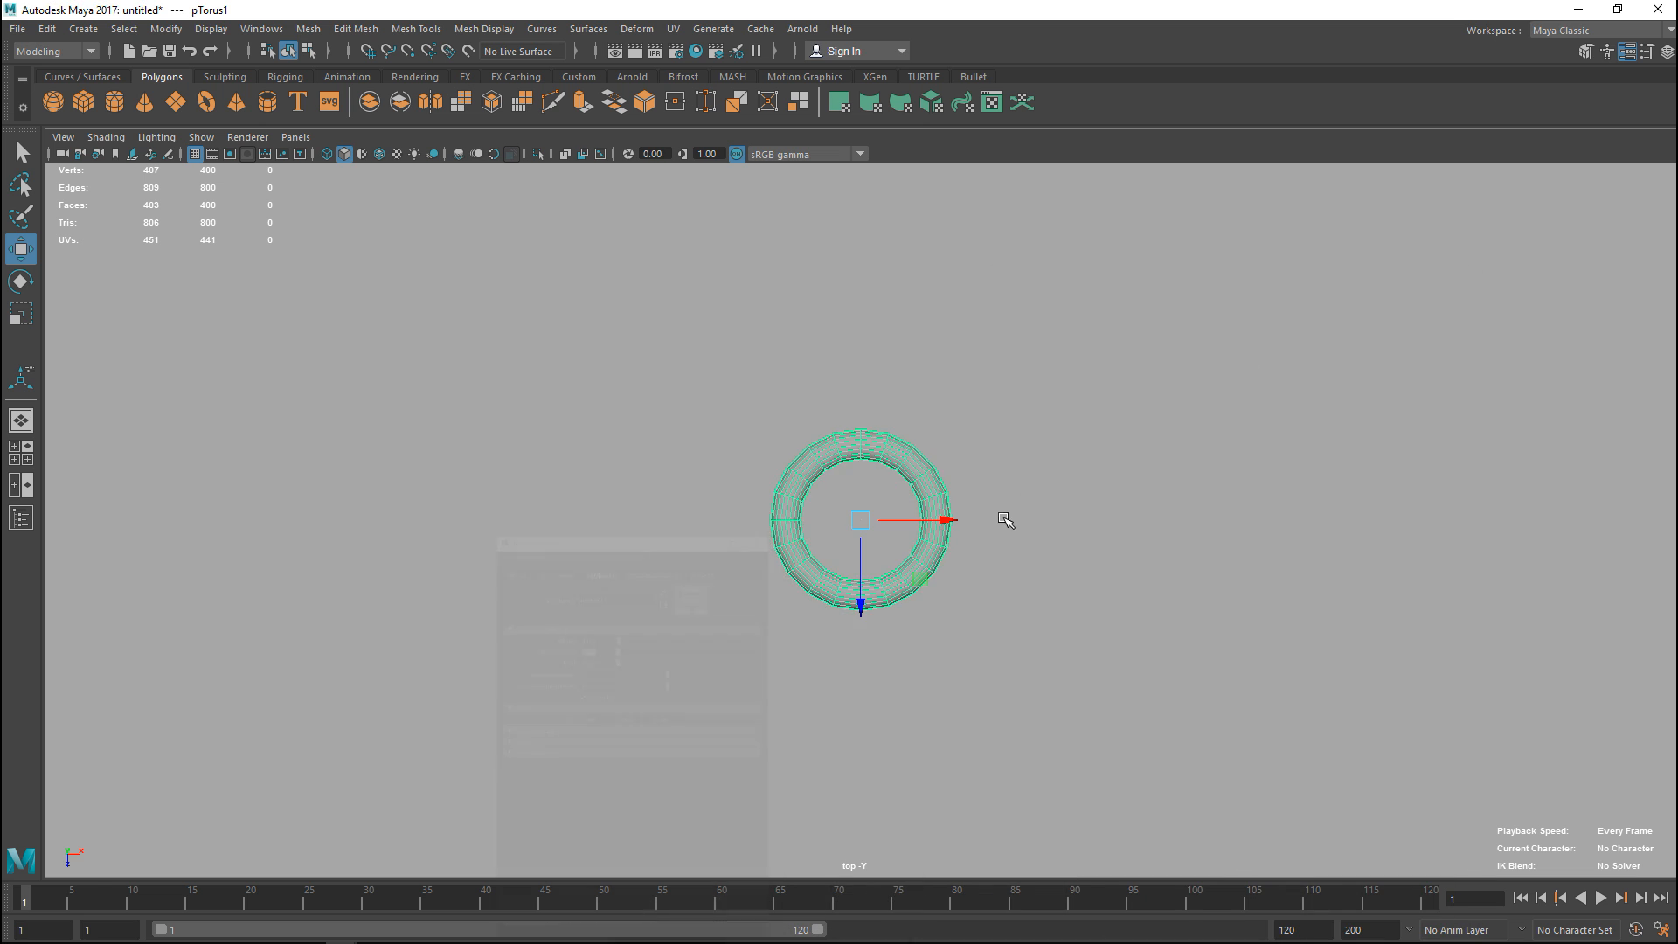
{"action": "scroll", "coordinate": [993, 492], "scroll_direction": "up", "scroll_amount": 2}
{"action": "right_click_drag", "start_coordinate": [909, 416], "coordinate": [914, 457]}
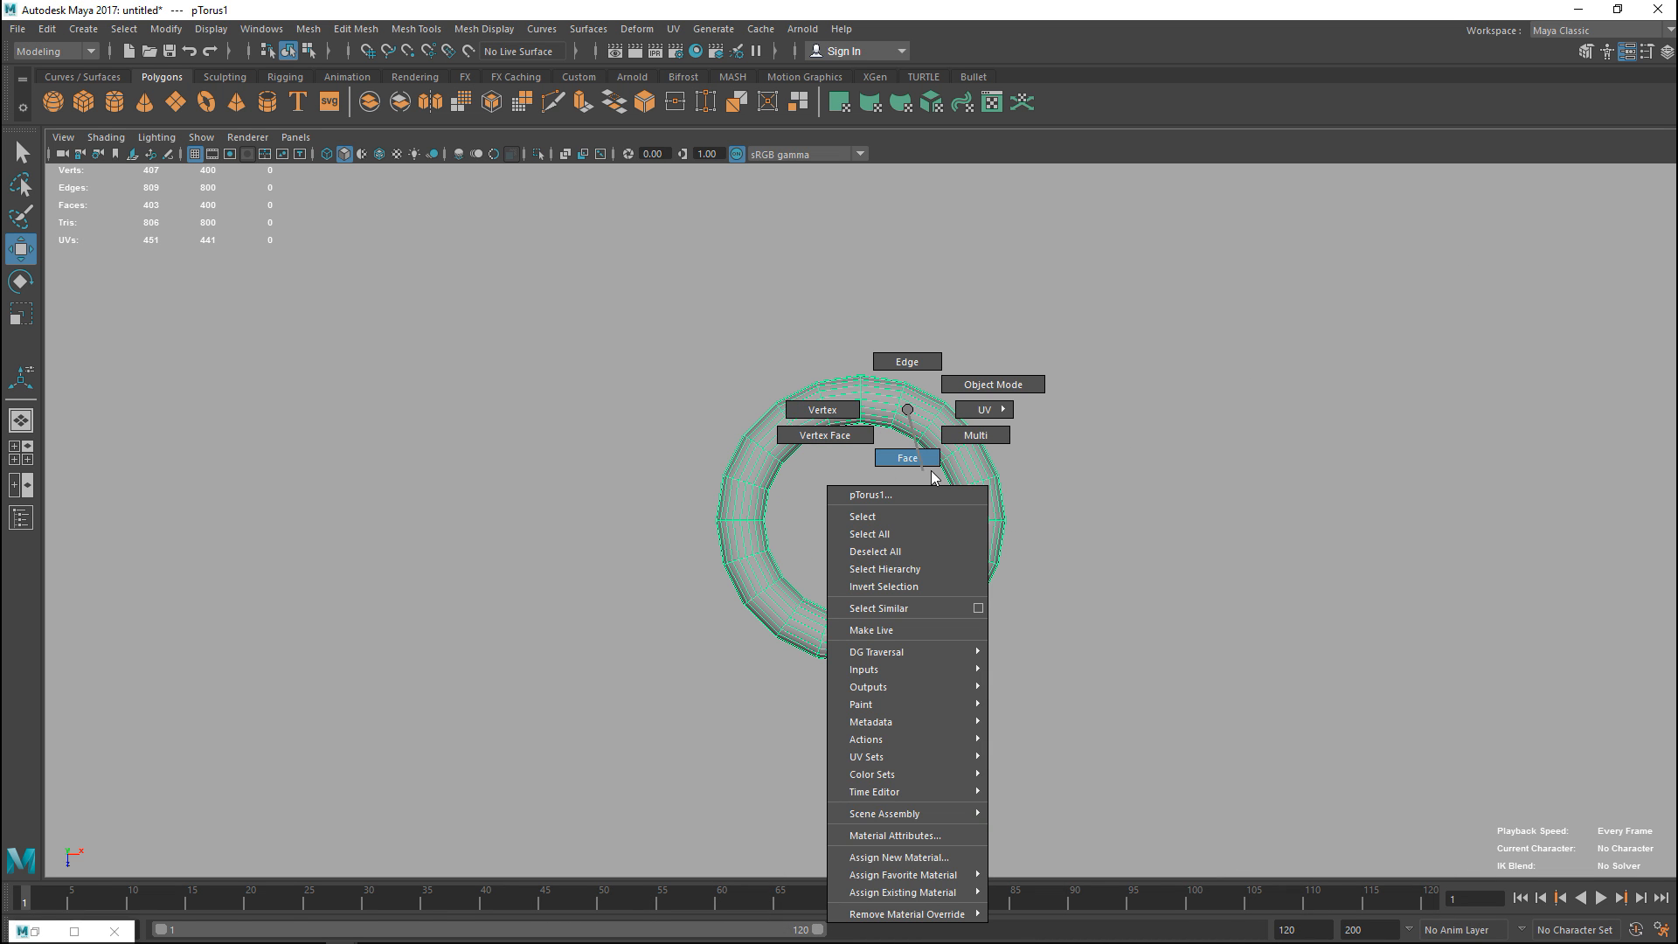
{"action": "left_click_drag", "start_coordinate": [591, 295], "coordinate": [836, 839]}
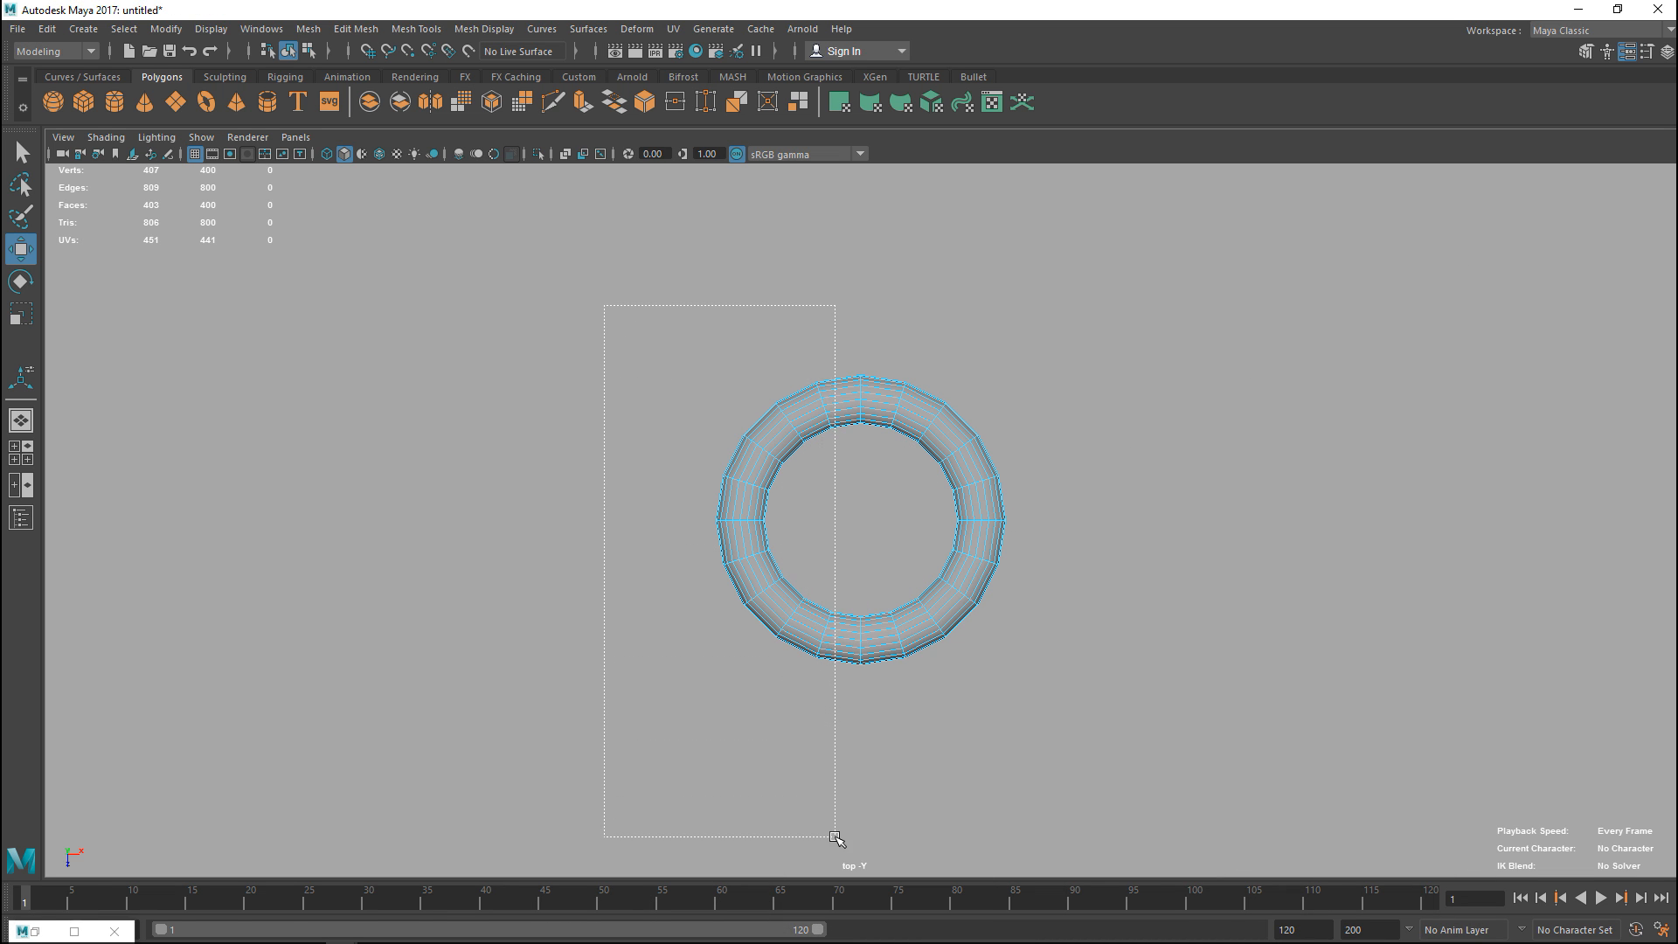
{"action": "key", "text": "Delete"}
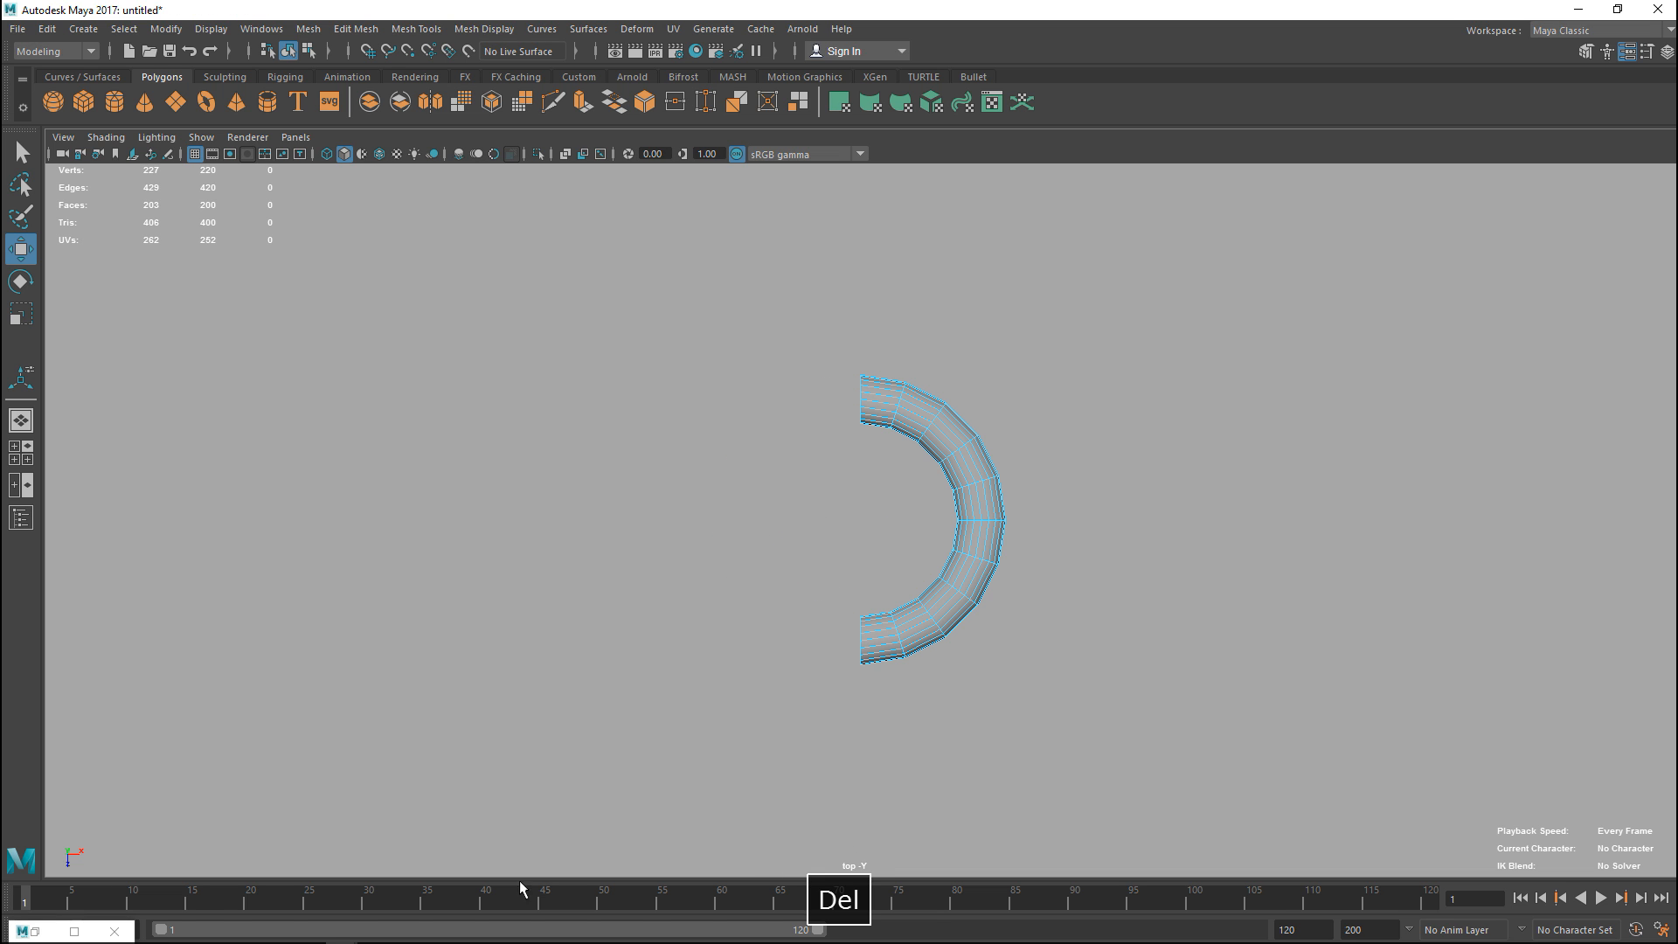
{"action": "right_click_drag", "start_coordinate": [917, 409], "coordinate": [976, 391]}
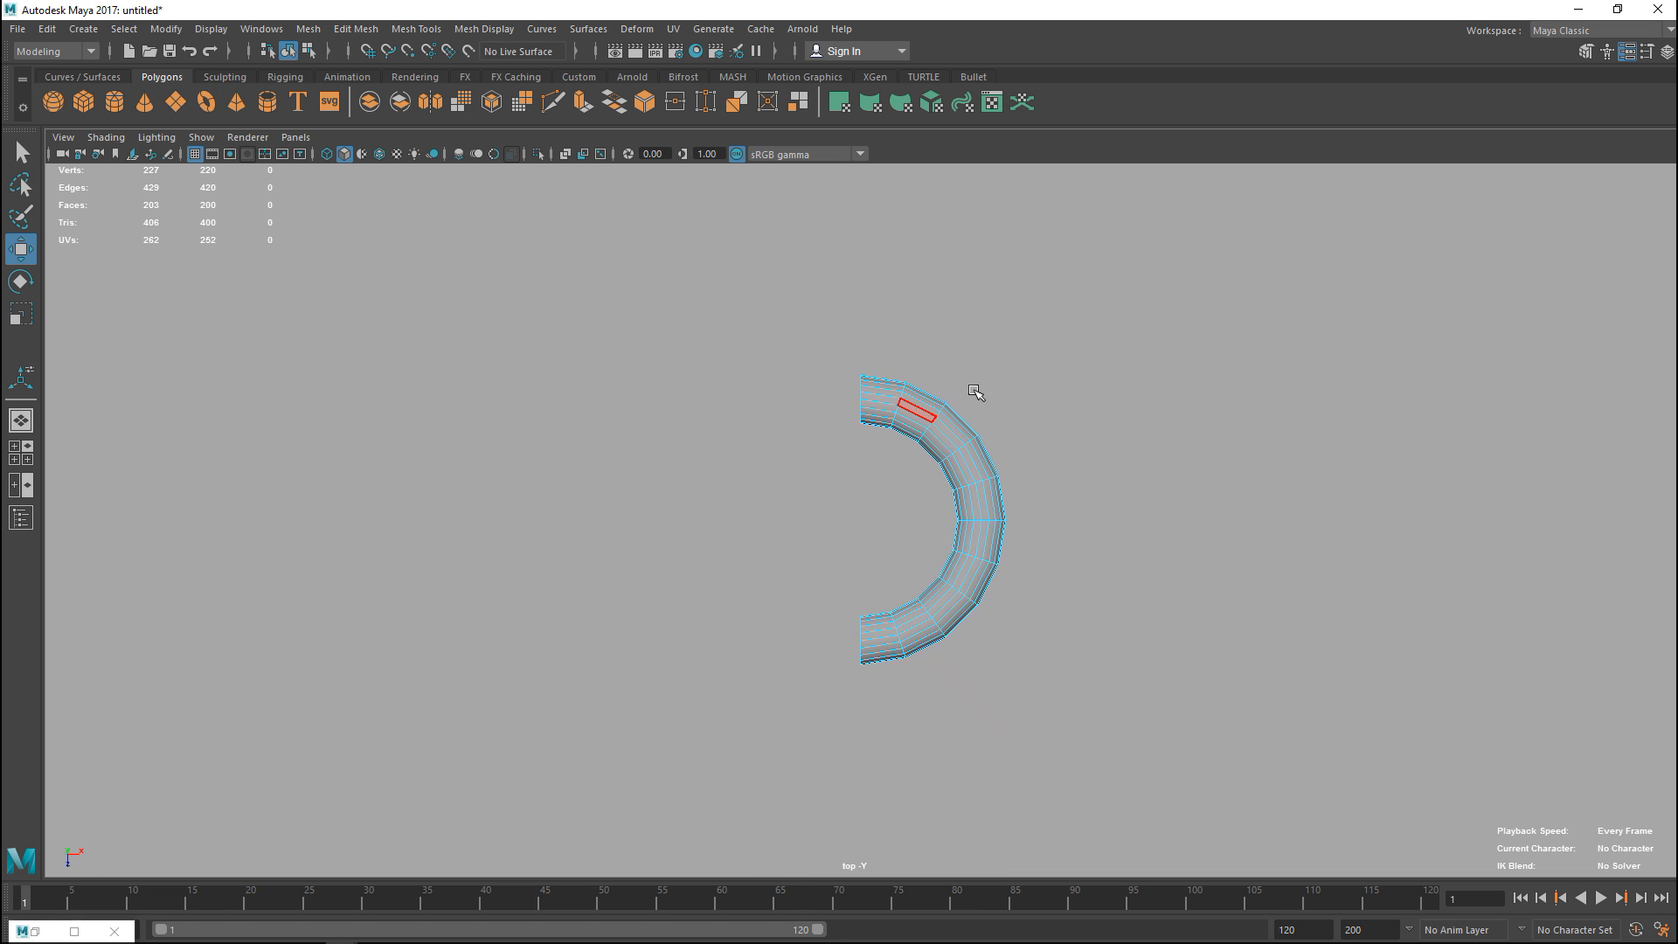
{"action": "scroll", "coordinate": [918, 524], "scroll_direction": "down", "scroll_amount": 5}
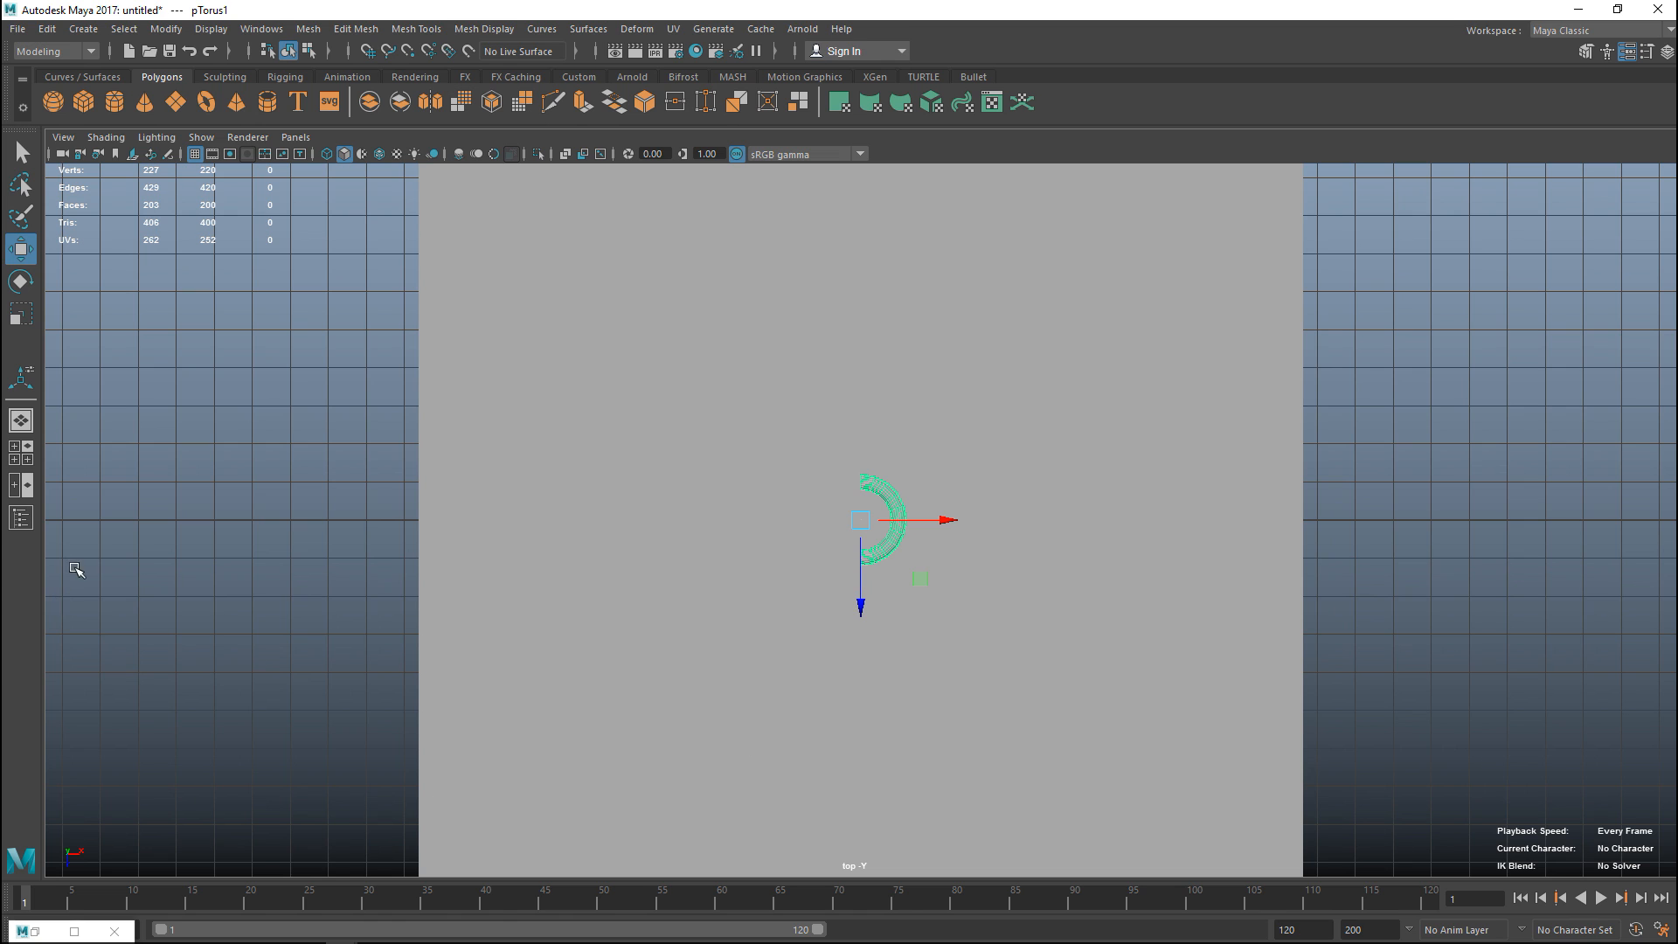
{"action": "left_click", "coordinate": [21, 455]}
Step: In perspective, move the half-torus up onto the left wall, scale it up and nudge it left
{"action": "key", "text": "space"}
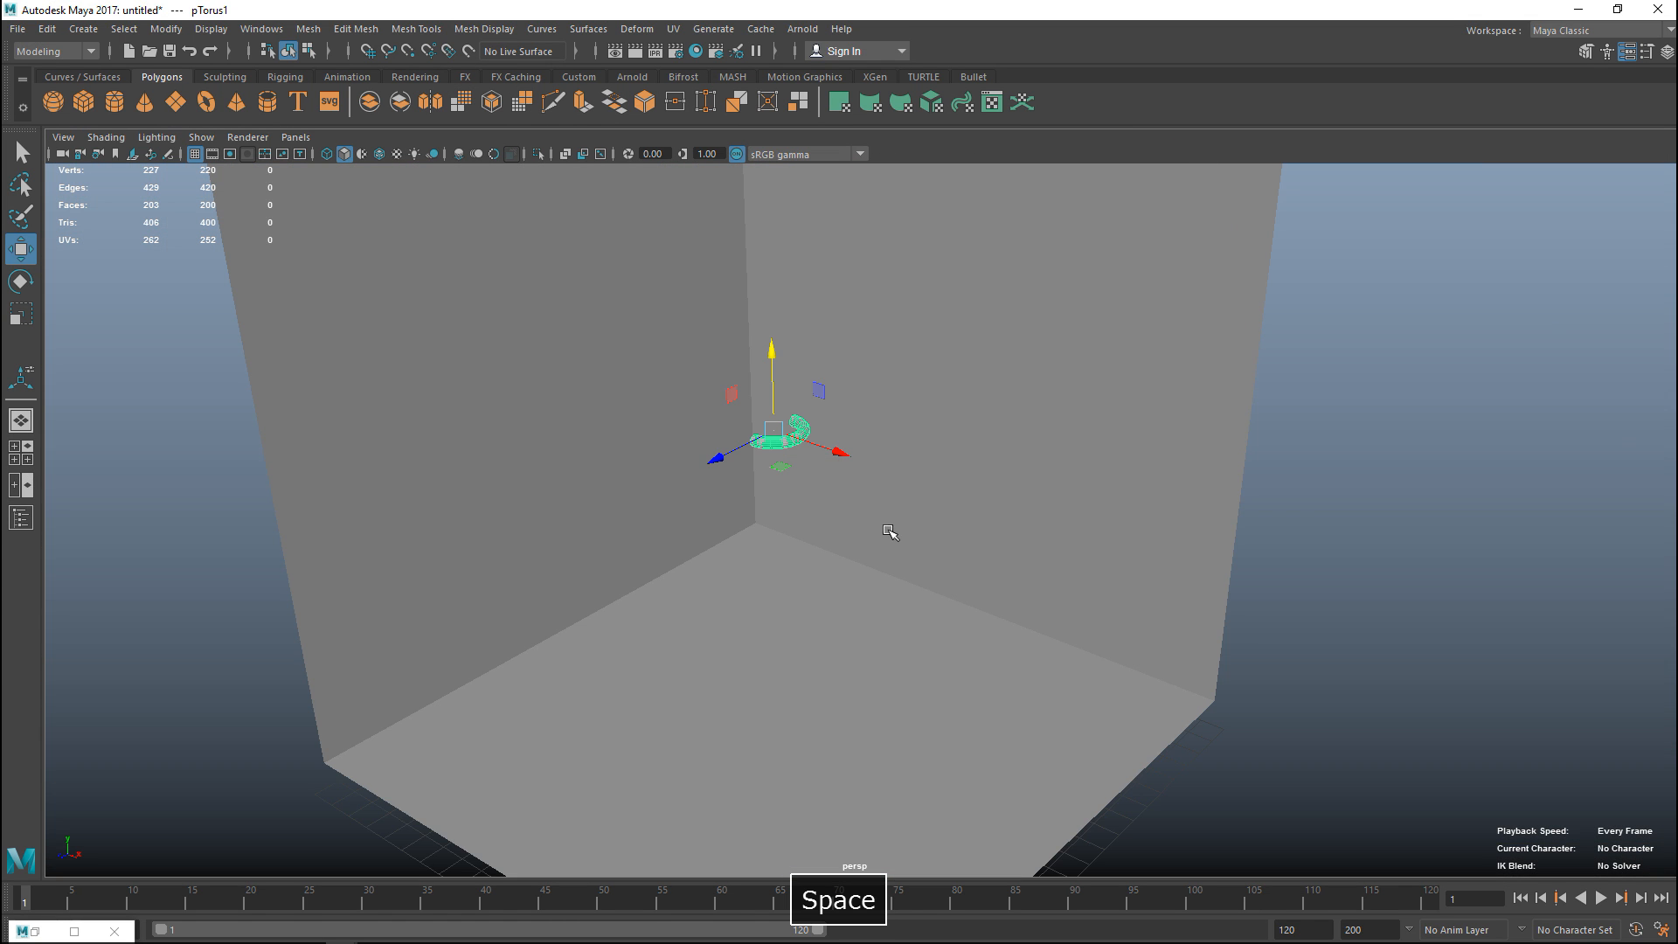
{"action": "left_click_drag", "start_coordinate": [890, 531], "coordinate": [971, 617], "text": "alt"}
{"action": "key", "text": "q"}
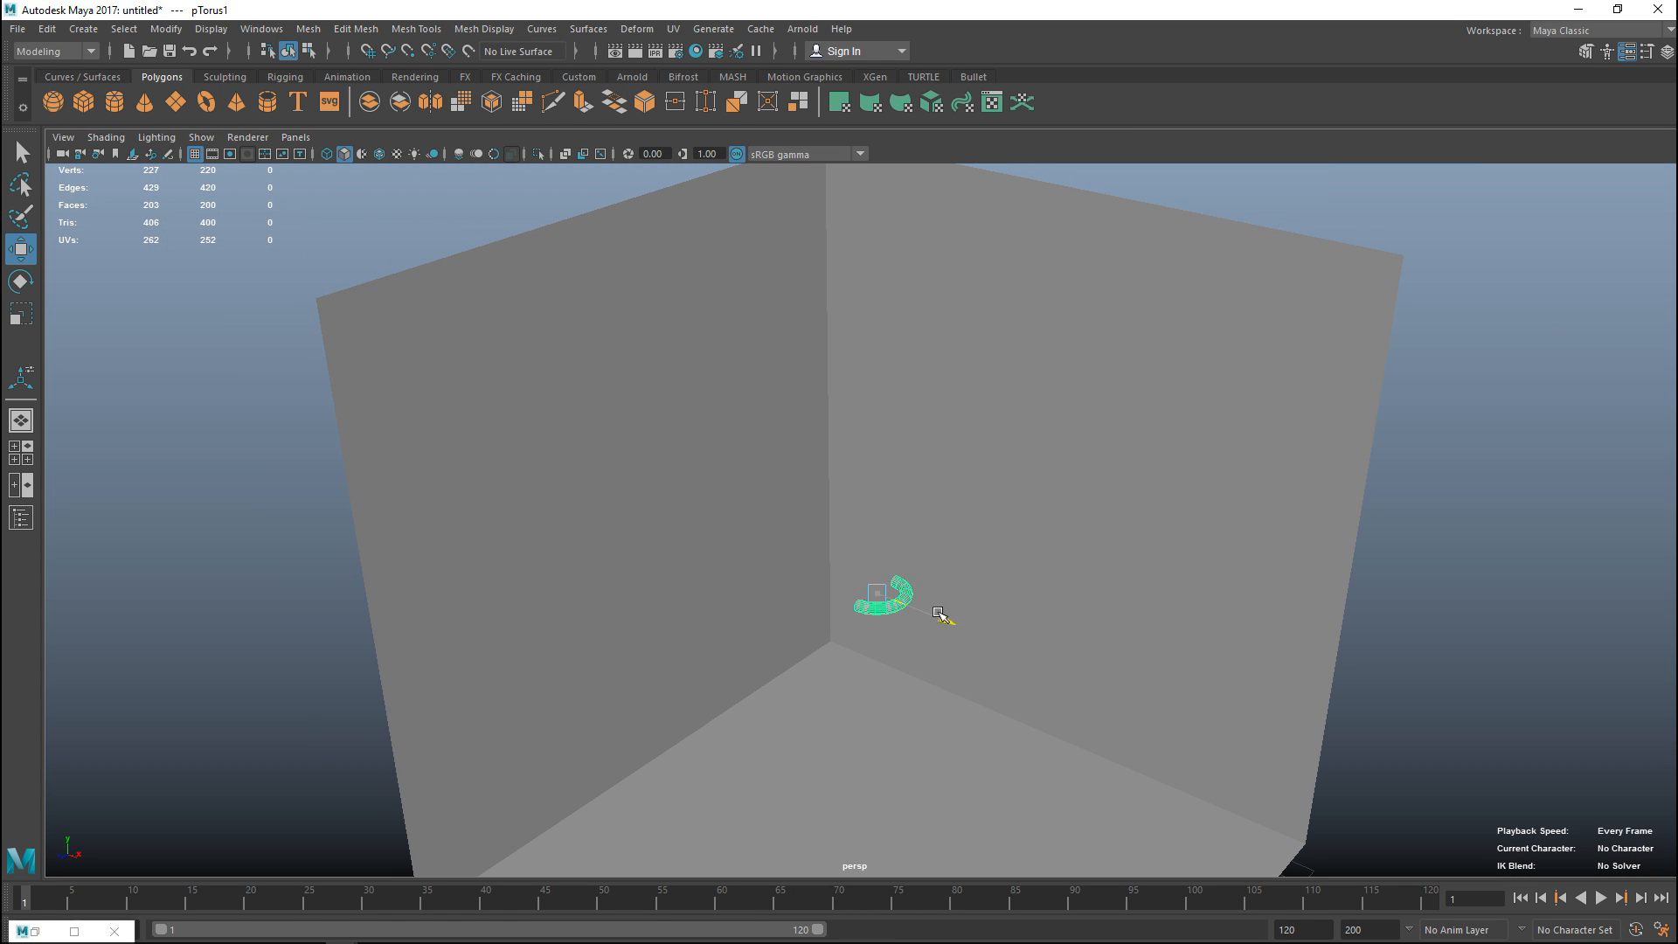
{"action": "middle_click_drag", "start_coordinate": [939, 614], "coordinate": [716, 540]}
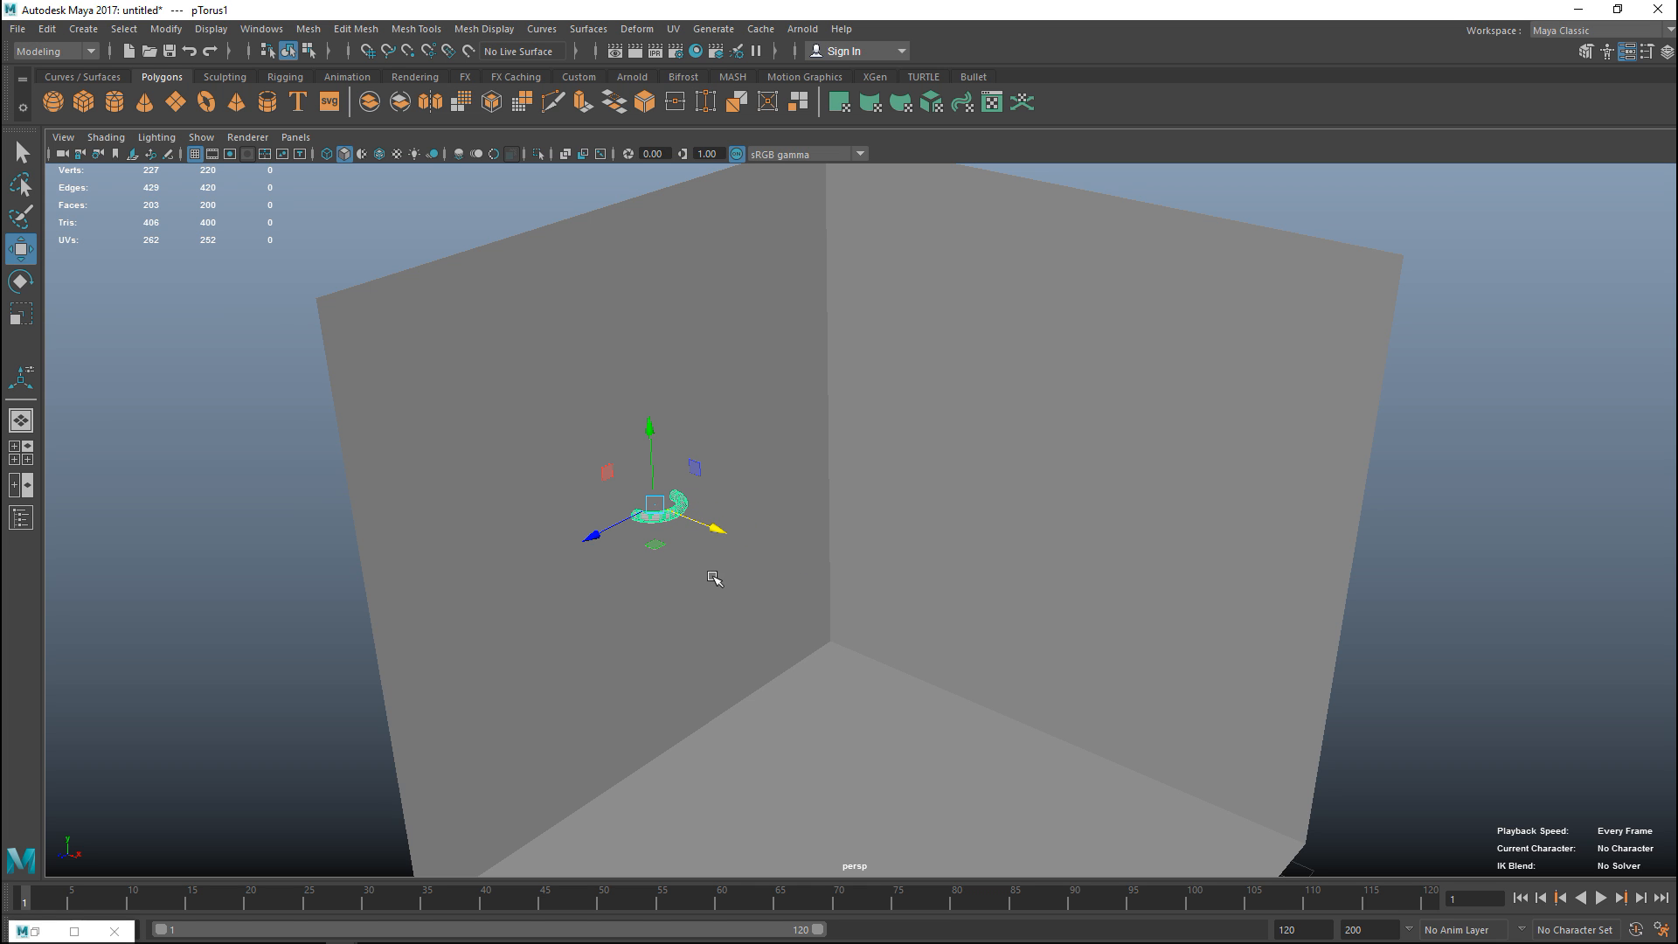
{"action": "key", "text": "r"}
{"action": "left_click_drag", "start_coordinate": [659, 502], "coordinate": [752, 520]}
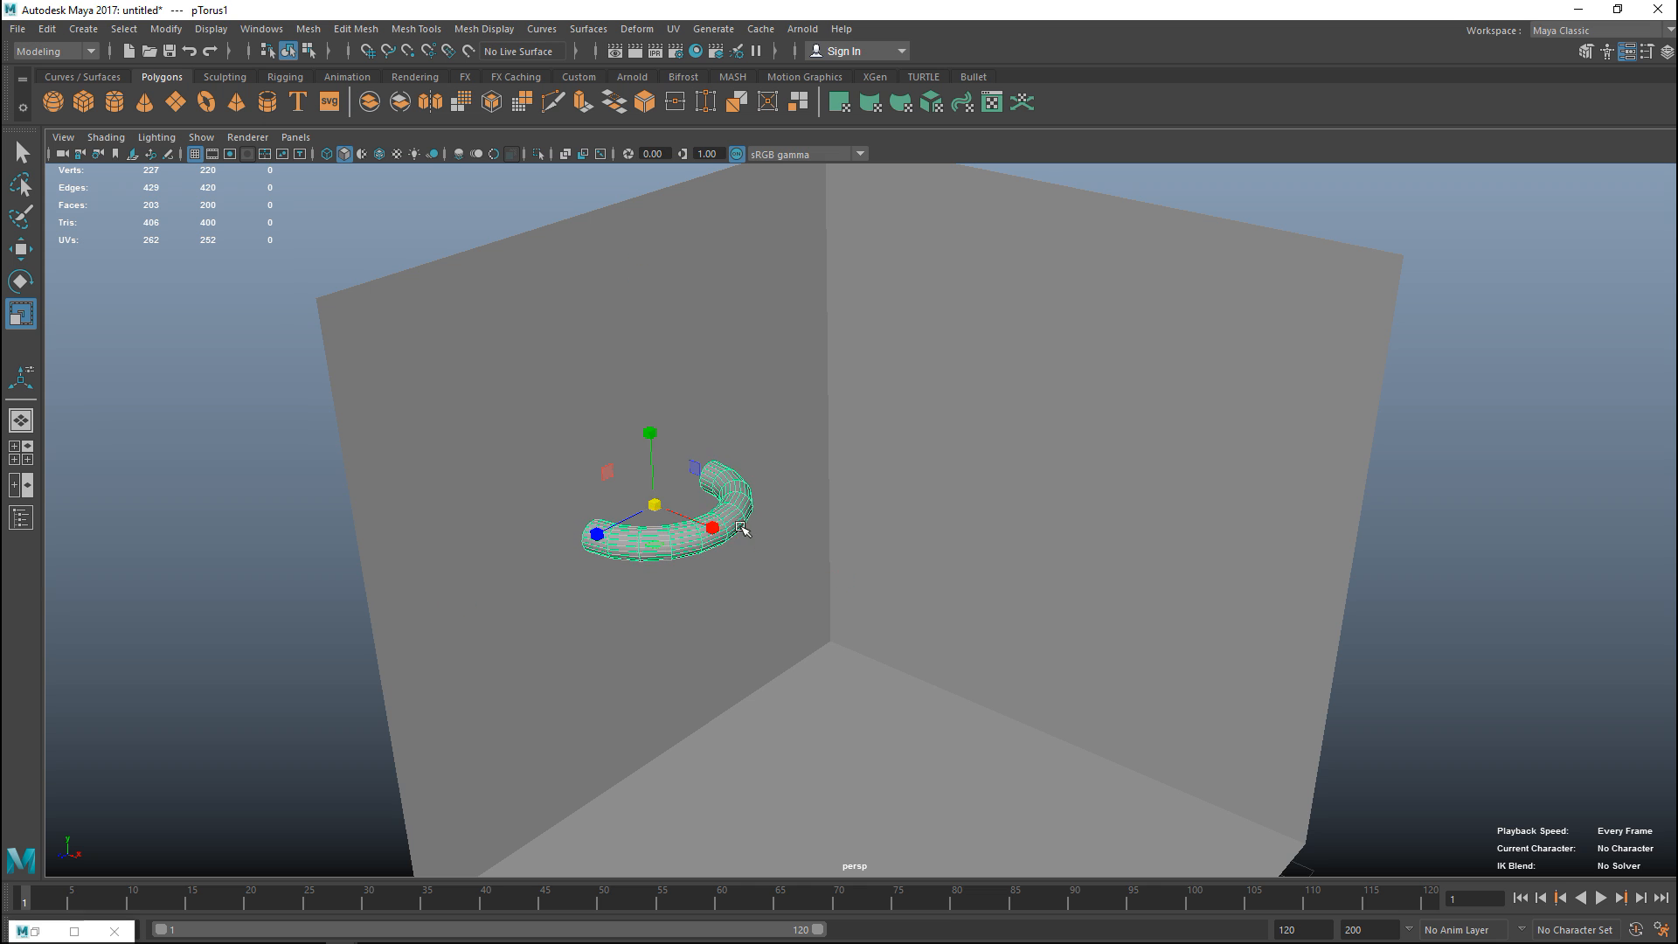
{"action": "key", "text": "w"}
{"action": "mouse_move", "coordinate": [730, 535]}
{"action": "left_mouse_down"}
{"action": "mouse_move", "coordinate": [681, 520]}
{"action": "mouse_move", "coordinate": [690, 532]}
{"action": "left_mouse_up"}
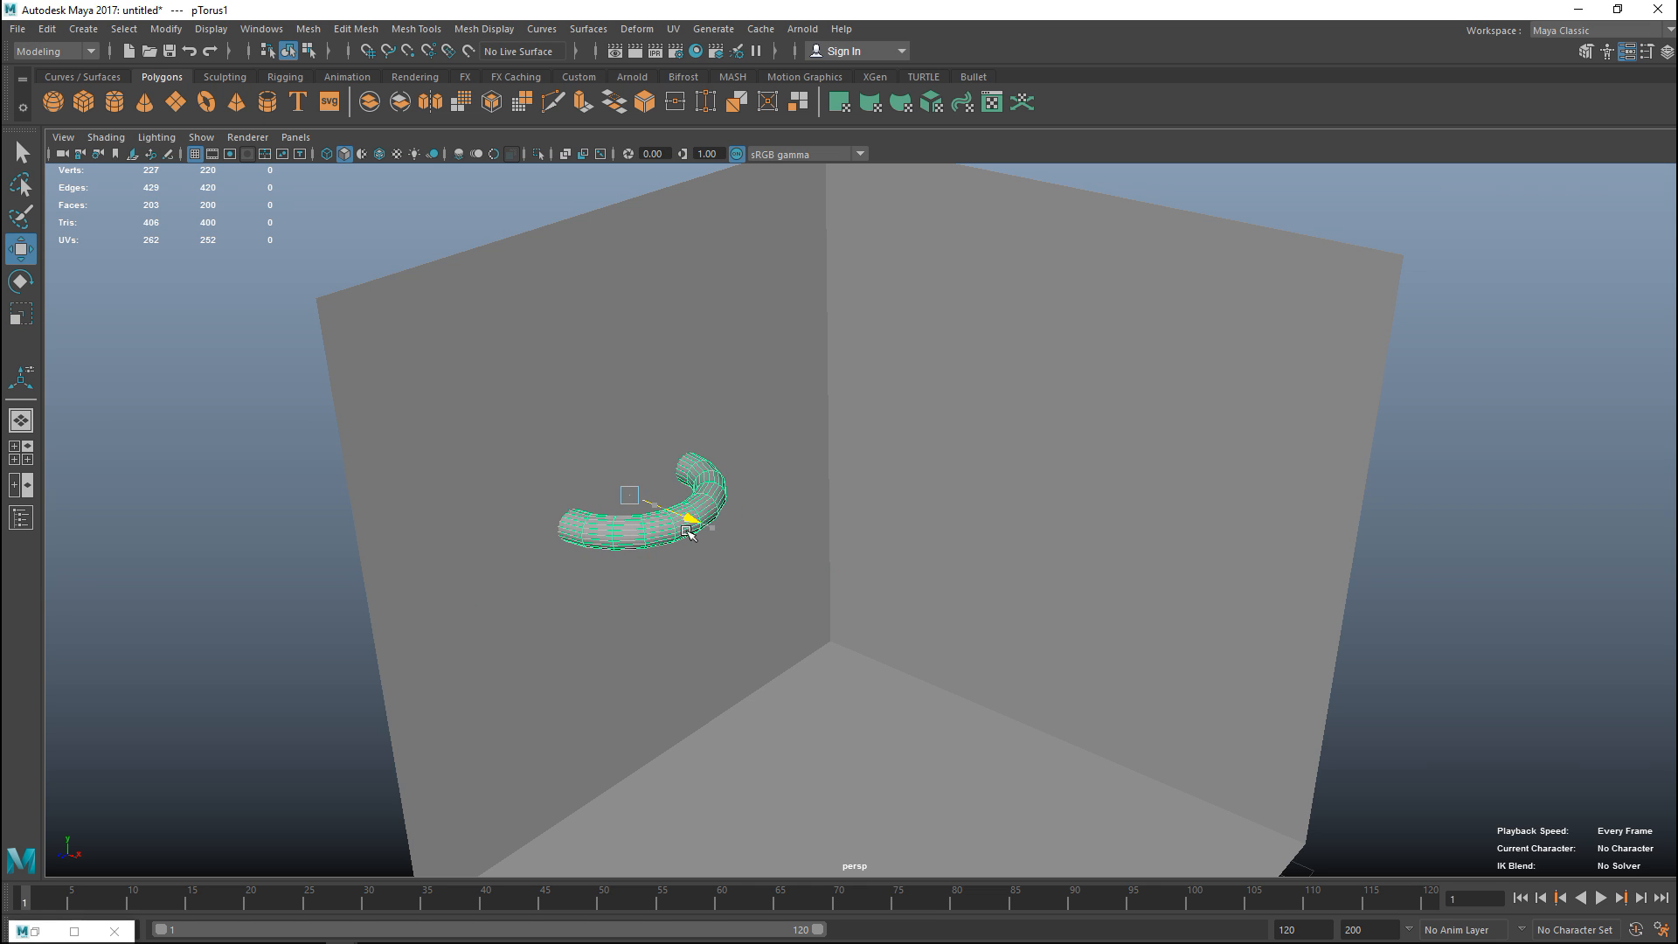
{"action": "scroll", "coordinate": [713, 564], "scroll_direction": "down", "scroll_amount": 3}
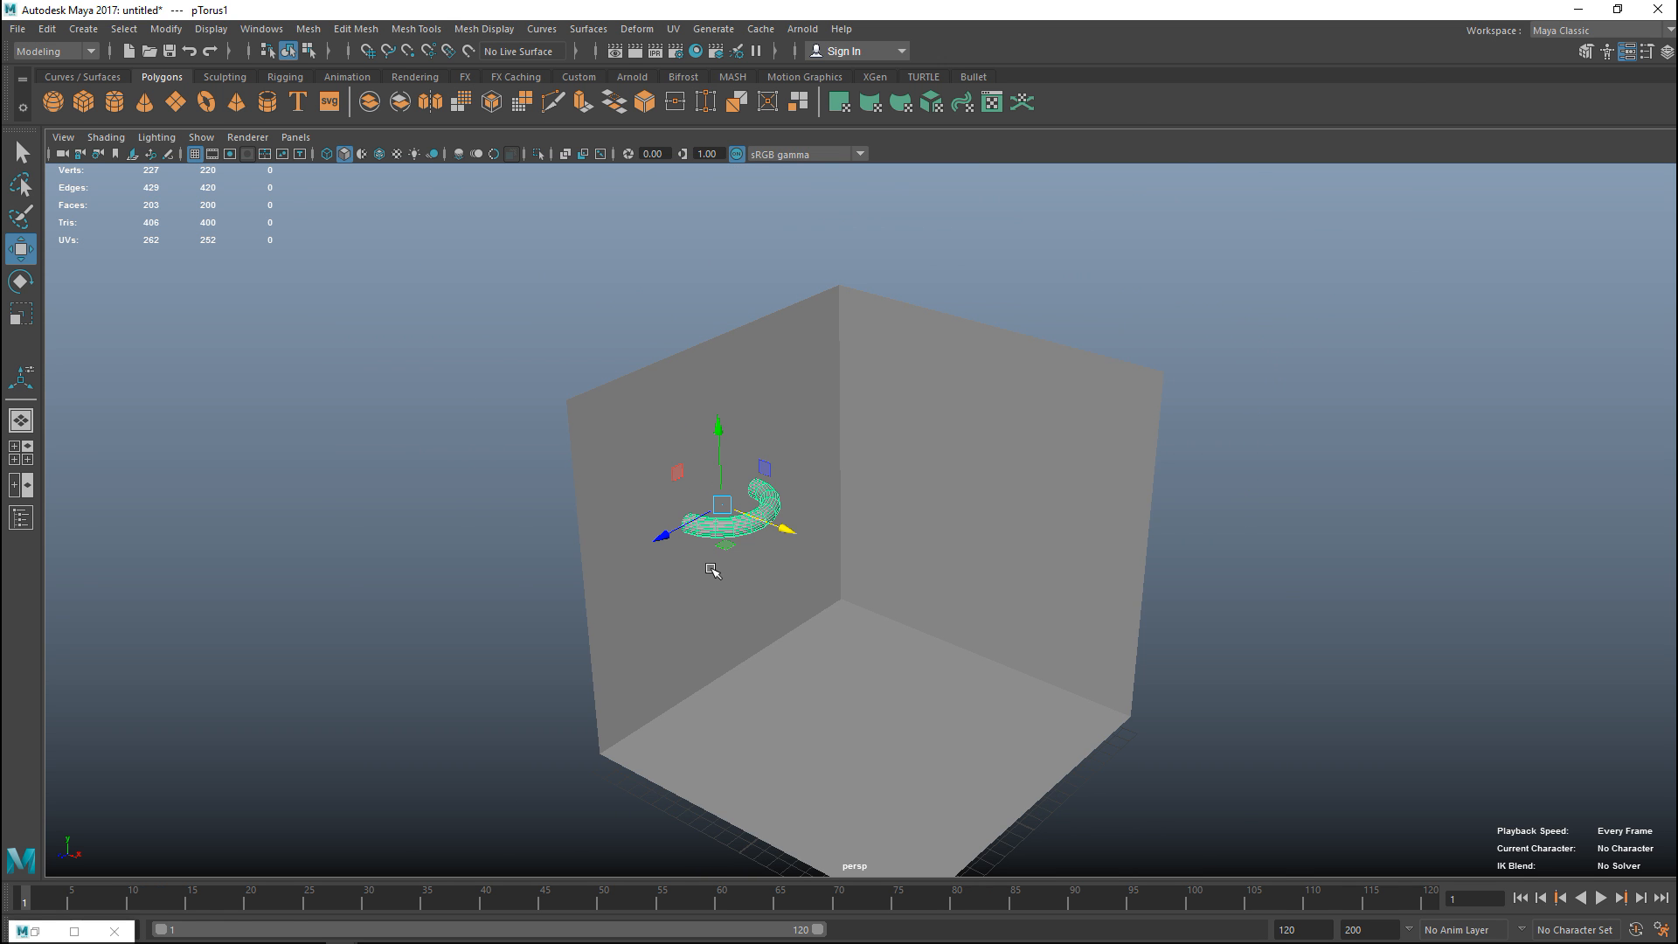
{"action": "scroll", "coordinate": [709, 590], "scroll_direction": "up", "scroll_amount": 3}
Step: Scale the half-torus down, then shift it slightly right along X in the top view
{"action": "left_click_drag", "start_coordinate": [702, 617], "coordinate": [717, 640], "text": "alt"}
{"action": "key", "text": "r"}
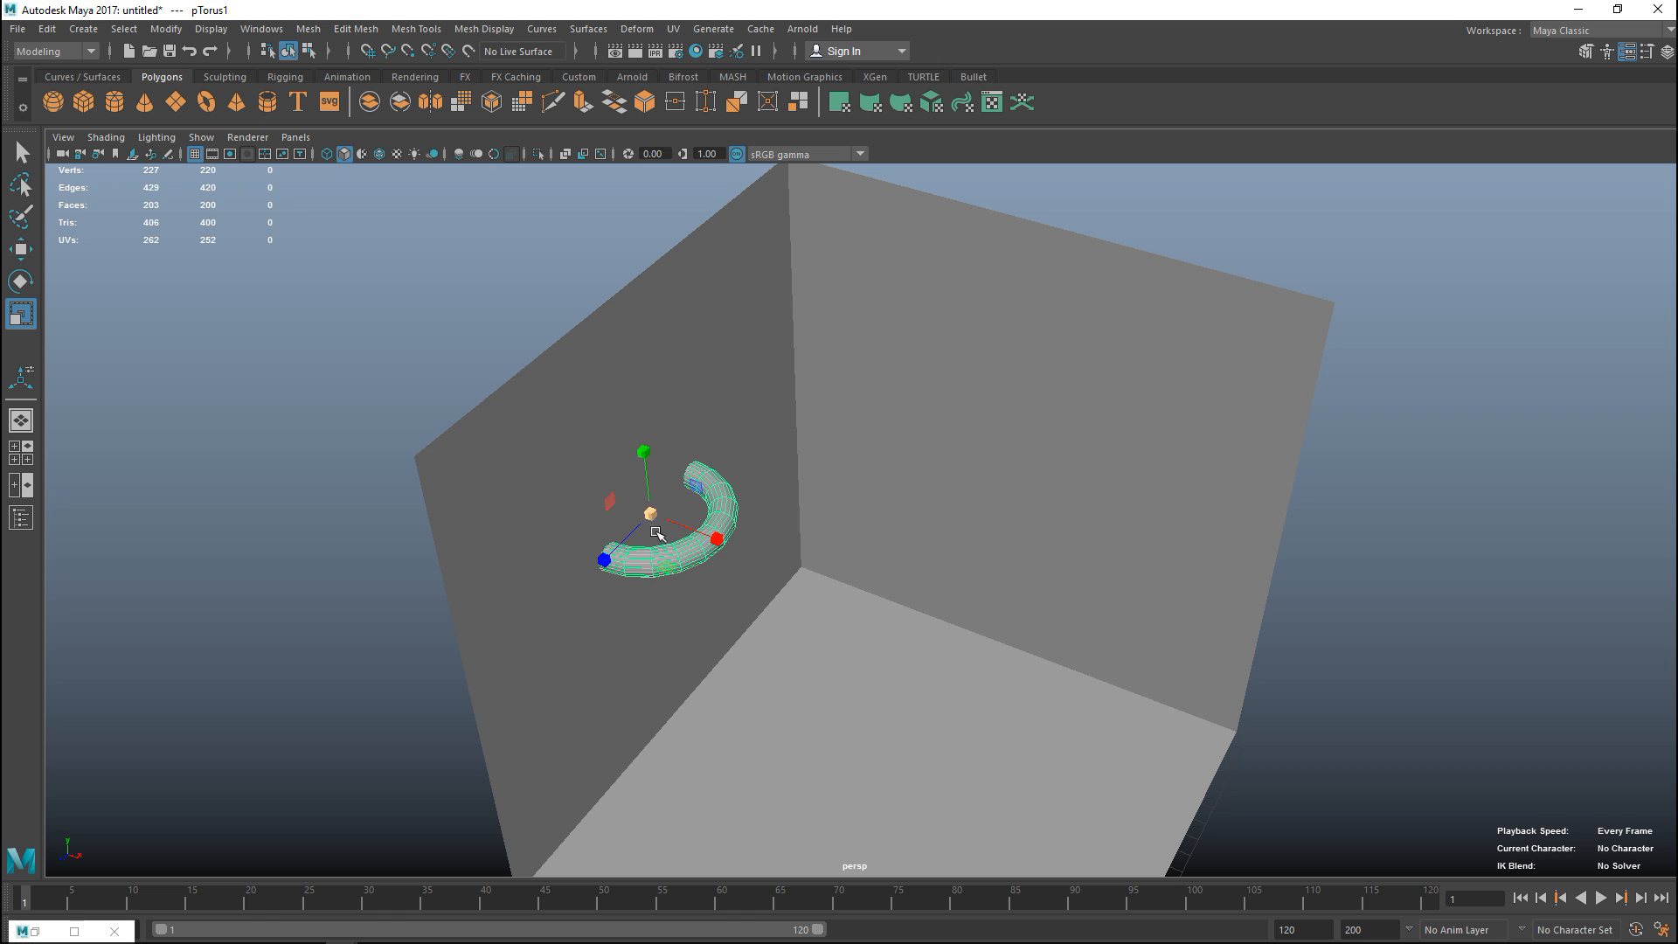
{"action": "left_click_drag", "start_coordinate": [651, 518], "coordinate": [577, 554]}
{"action": "scroll", "coordinate": [577, 555], "scroll_direction": "up", "scroll_amount": 2}
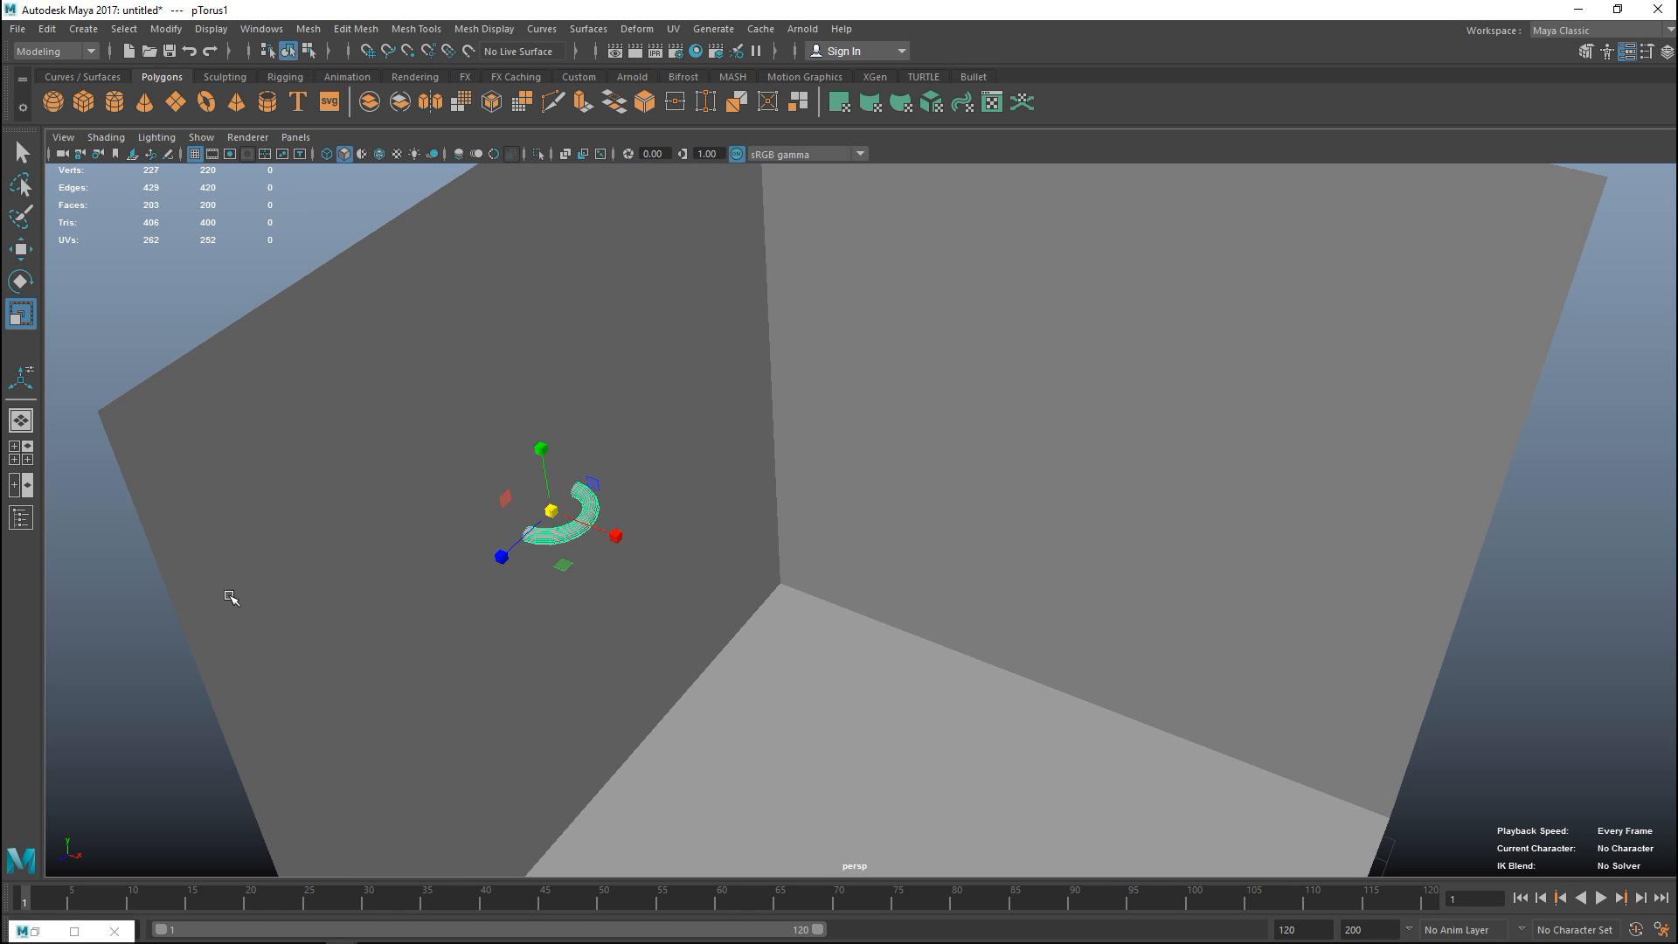
{"action": "left_click", "coordinate": [21, 452]}
{"action": "key", "text": "space"}
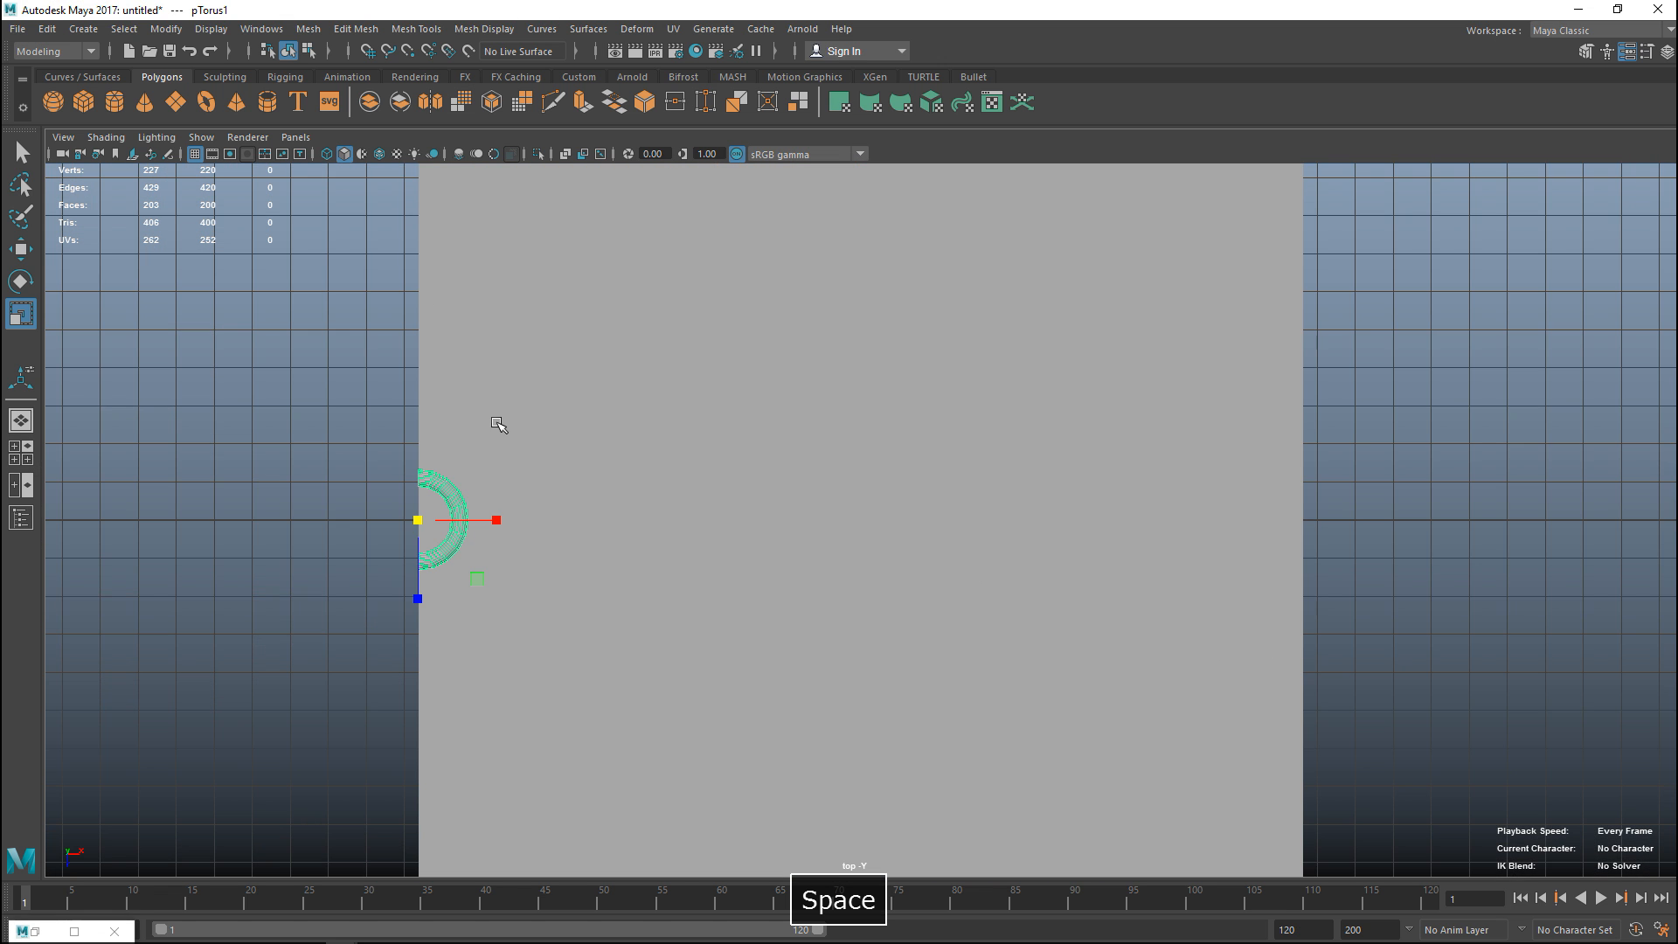
{"action": "scroll", "coordinate": [499, 419], "scroll_direction": "up", "scroll_amount": 3}
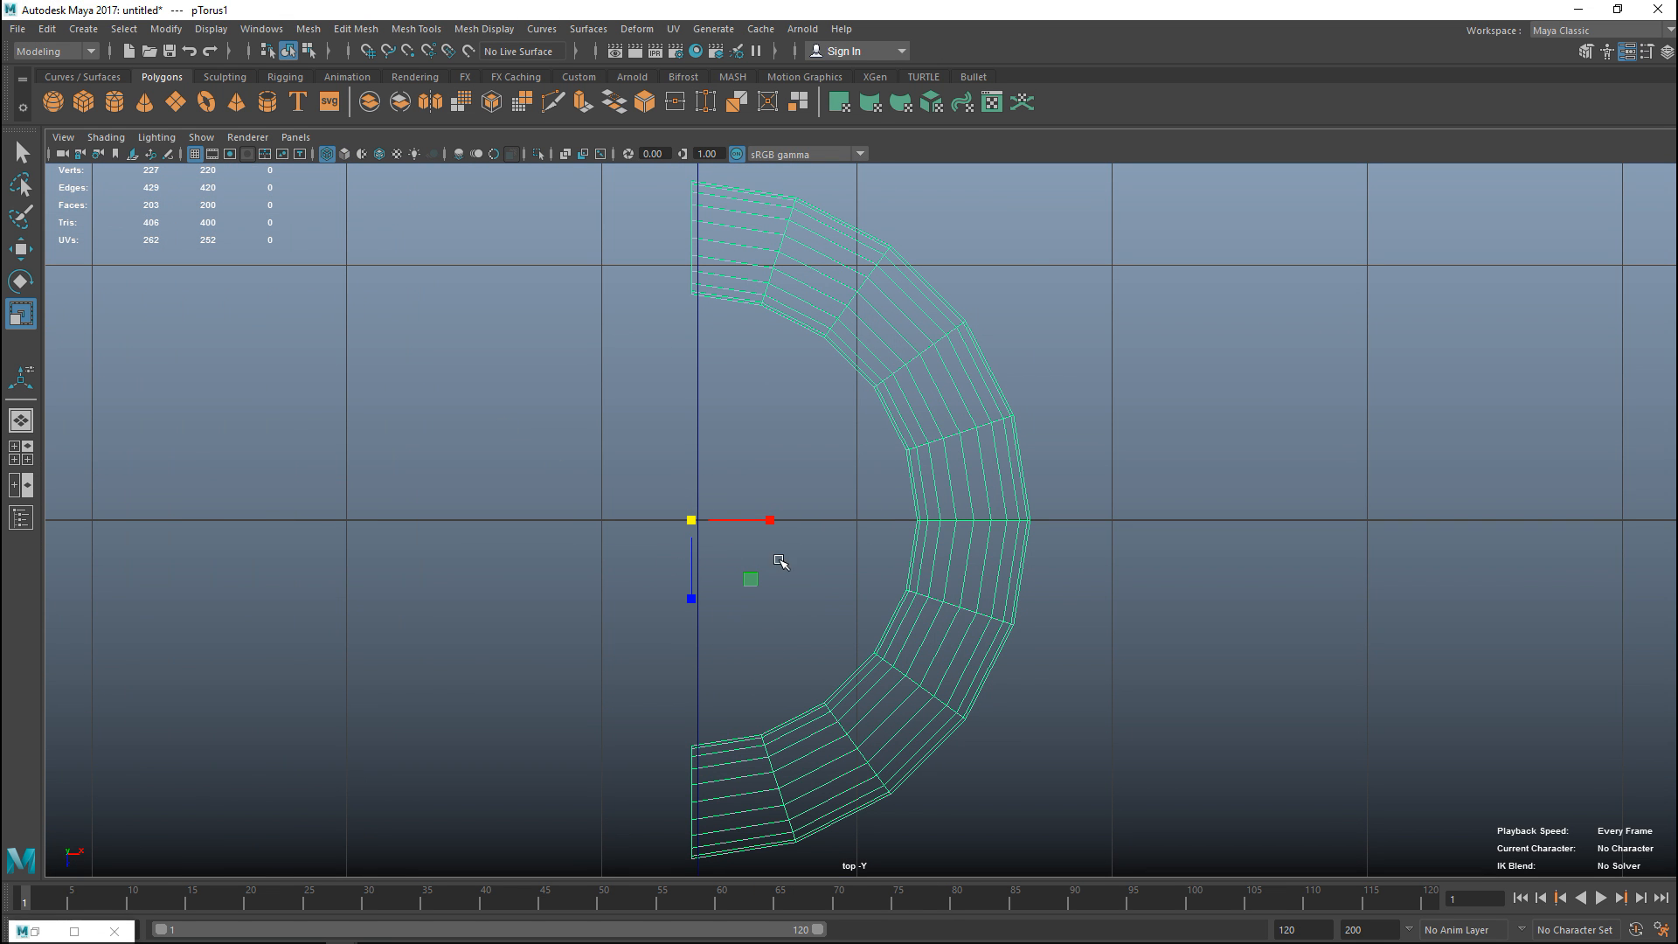
{"action": "key", "text": "w"}
{"action": "left_click_drag", "start_coordinate": [769, 522], "coordinate": [783, 522]}
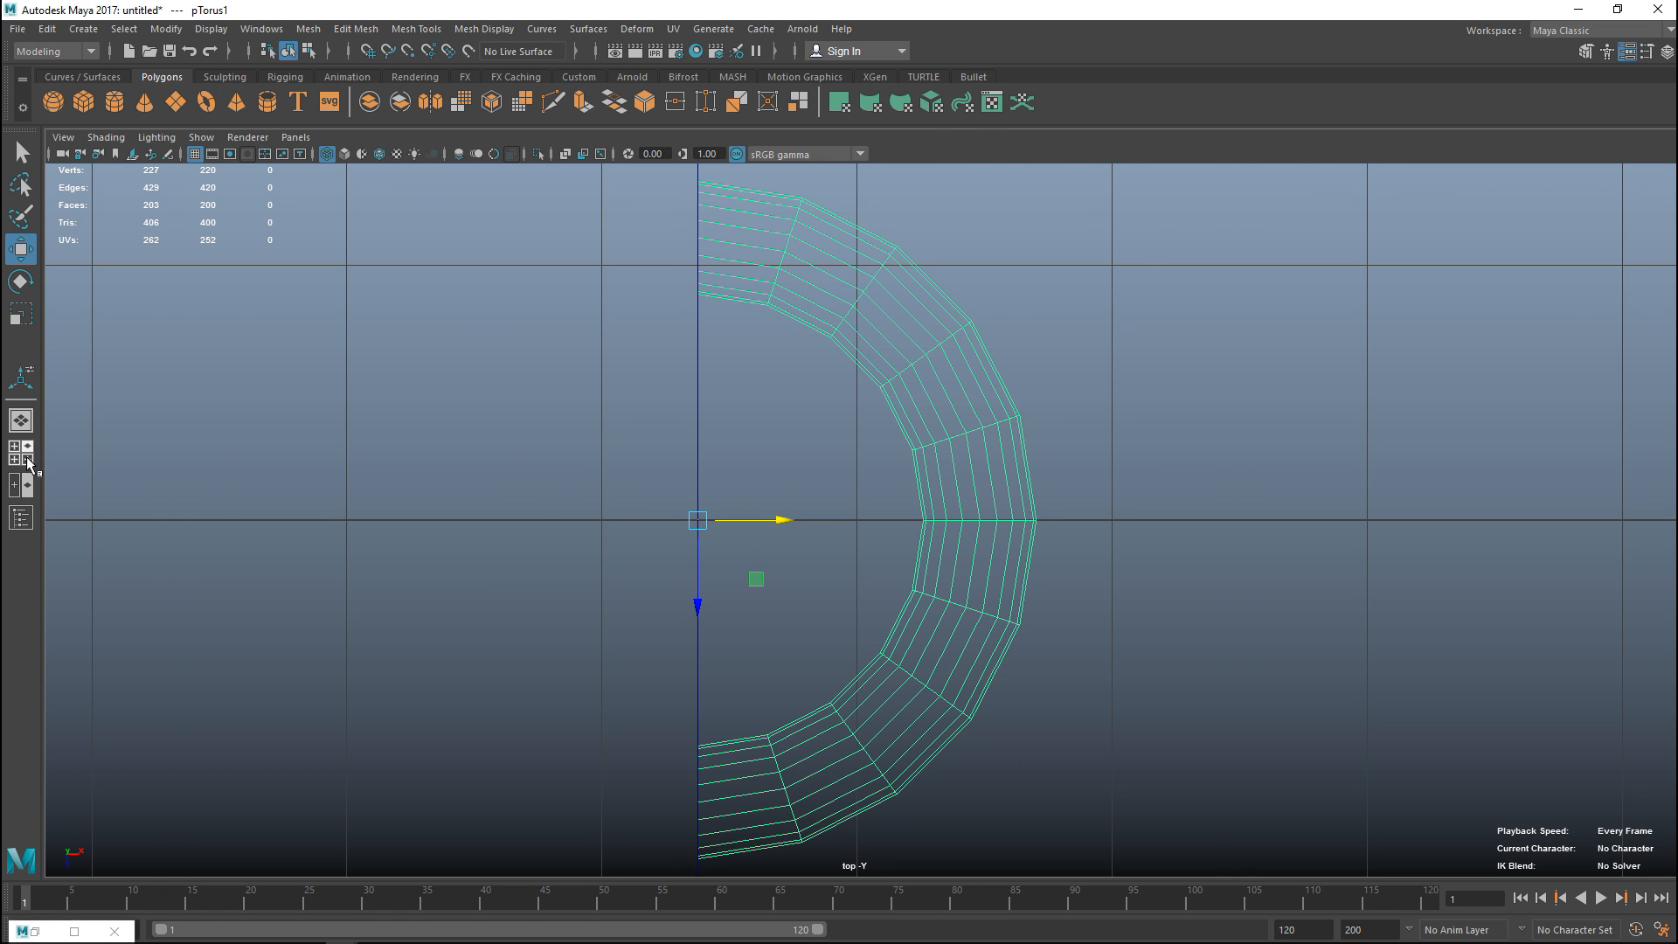
{"action": "key", "text": "space"}
{"action": "key", "text": "space"}
{"action": "scroll", "coordinate": [949, 507], "scroll_direction": "up", "scroll_amount": 3}
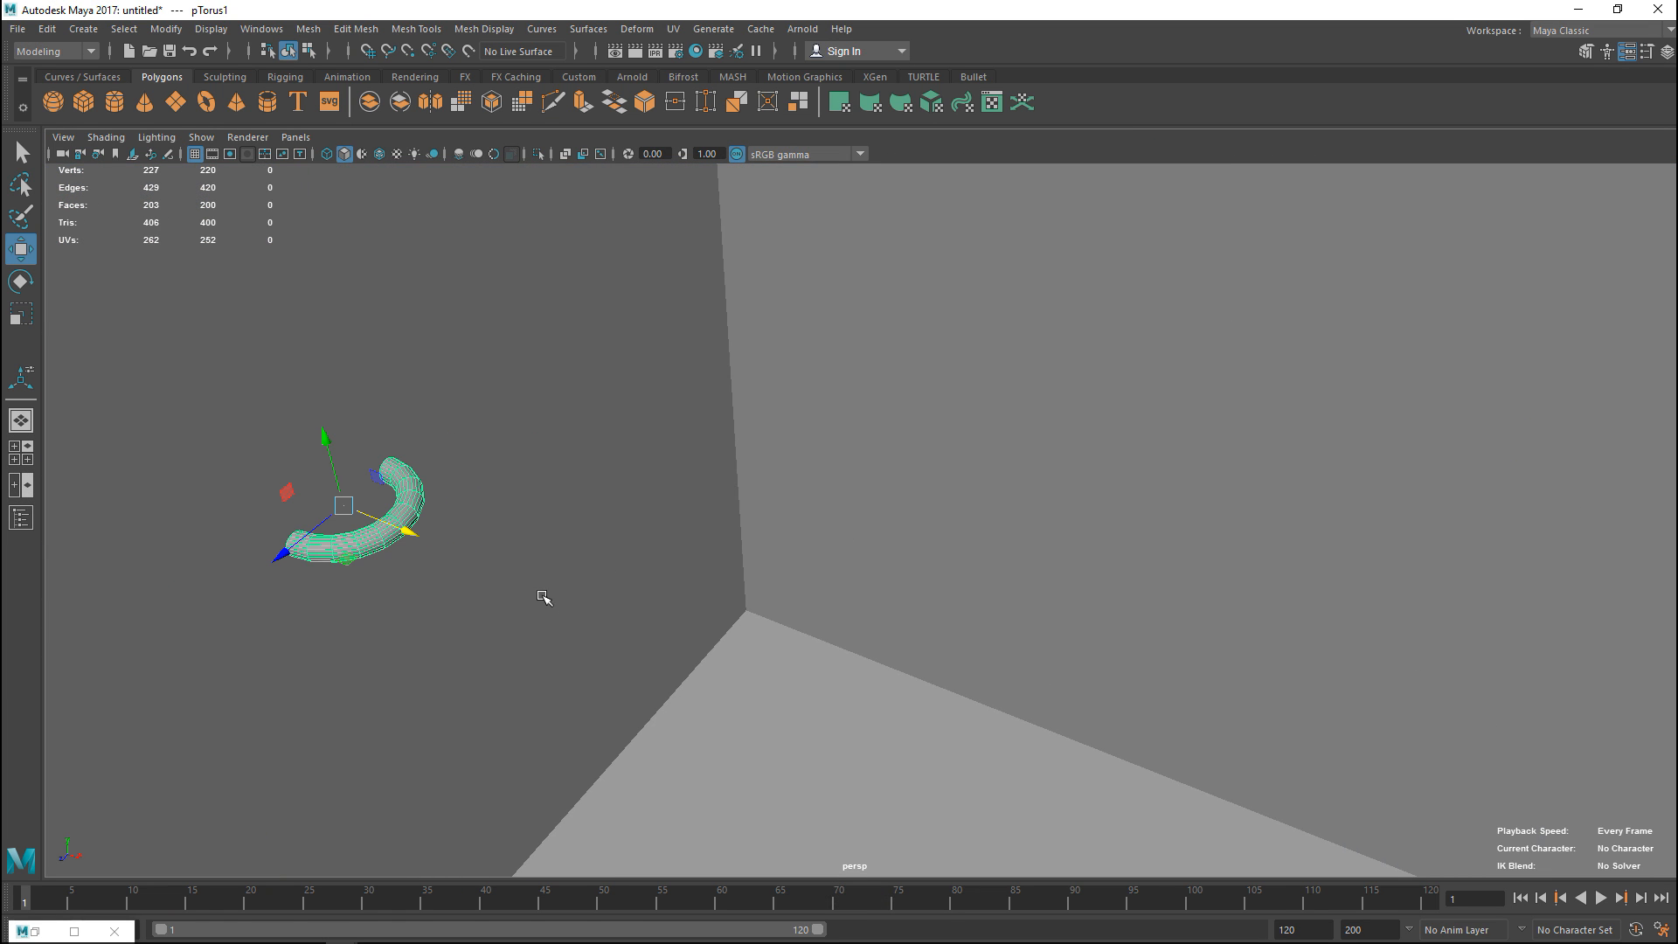
Step: Preview the half-torus smoothed with 3, reselect it and return to low-poly display with 1
{"action": "left_click_drag", "start_coordinate": [544, 603], "coordinate": [782, 654], "text": "alt"}
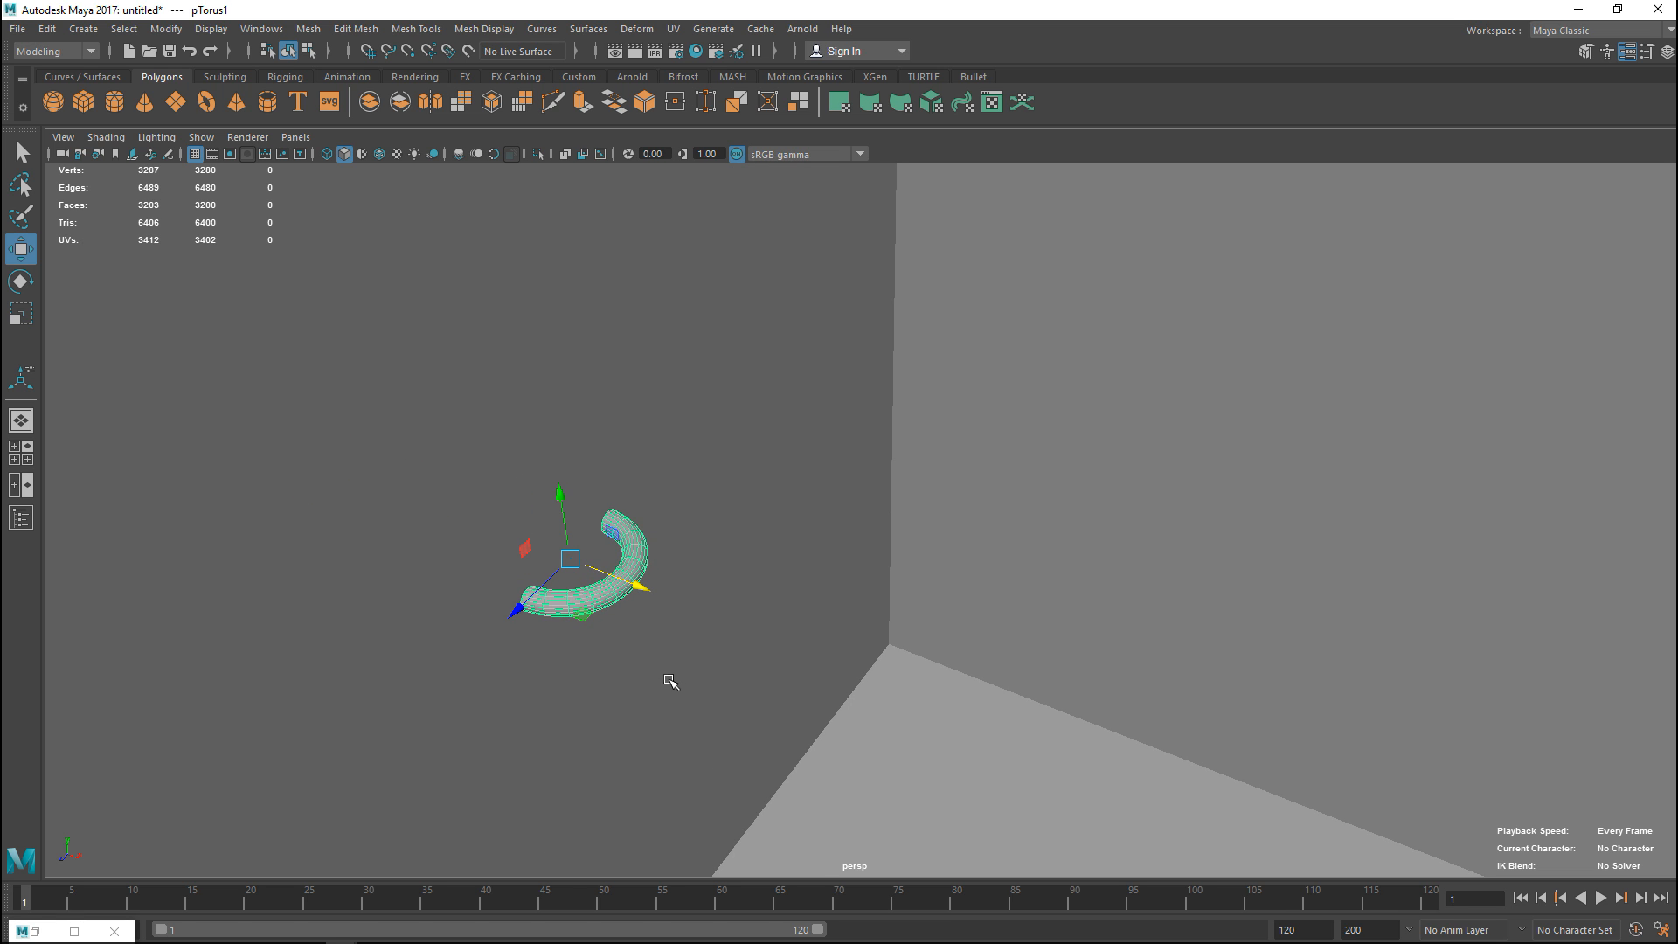
{"action": "key", "text": "3"}
{"action": "left_click", "coordinate": [544, 461]}
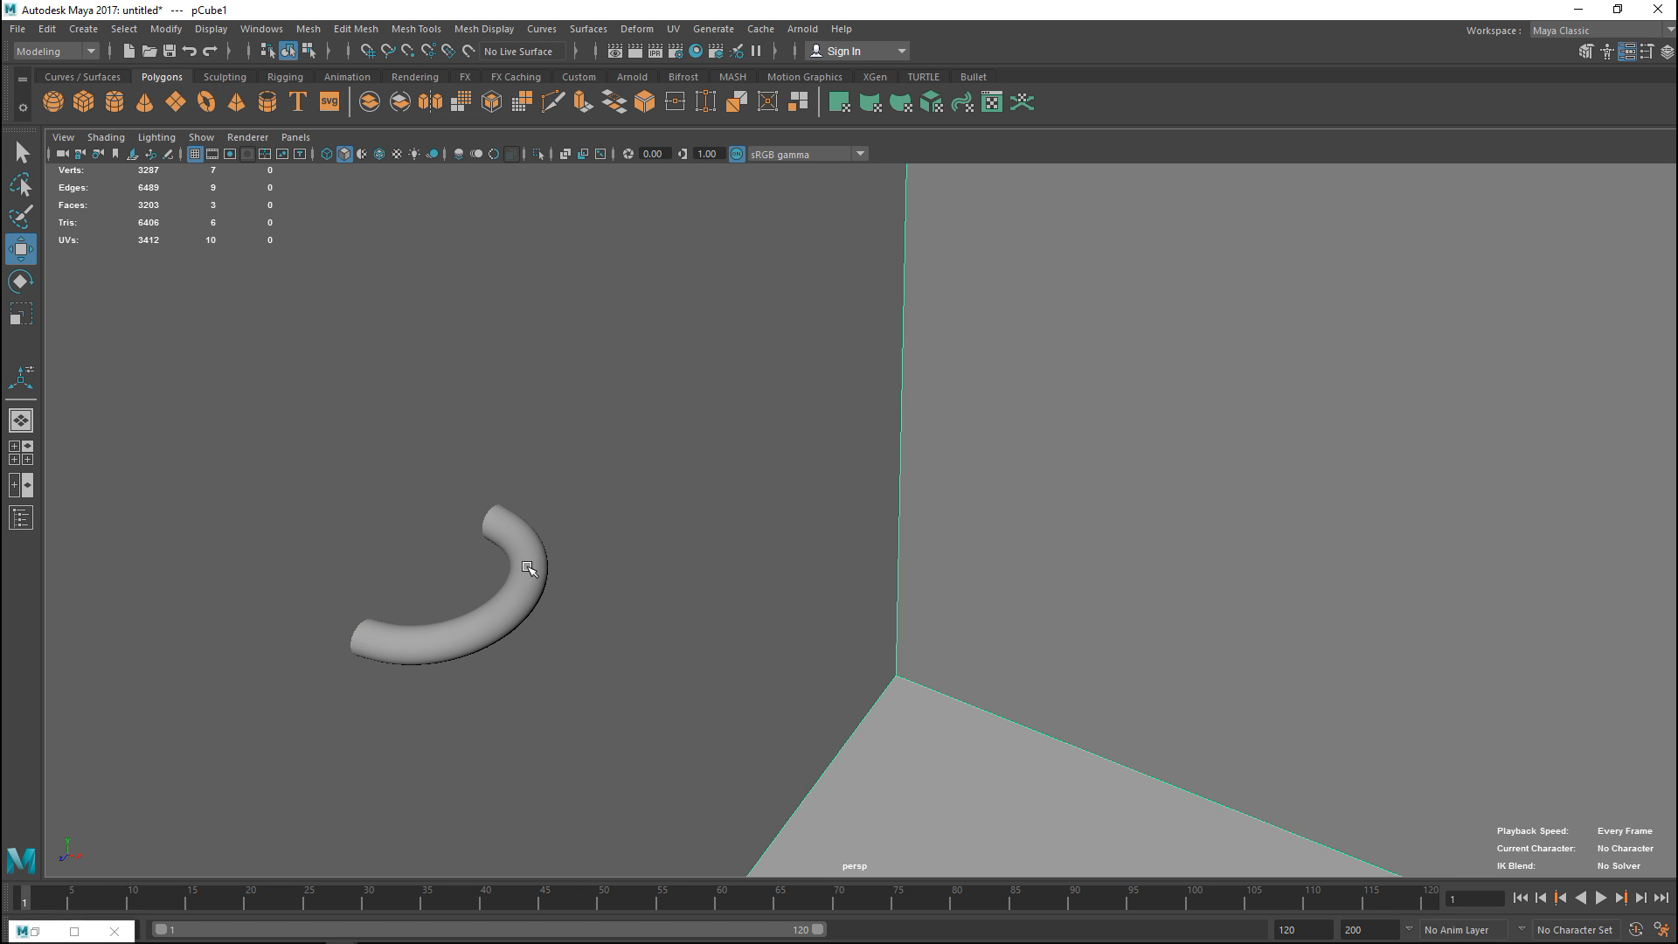
{"action": "left_click", "coordinate": [531, 572]}
{"action": "key", "text": "1"}
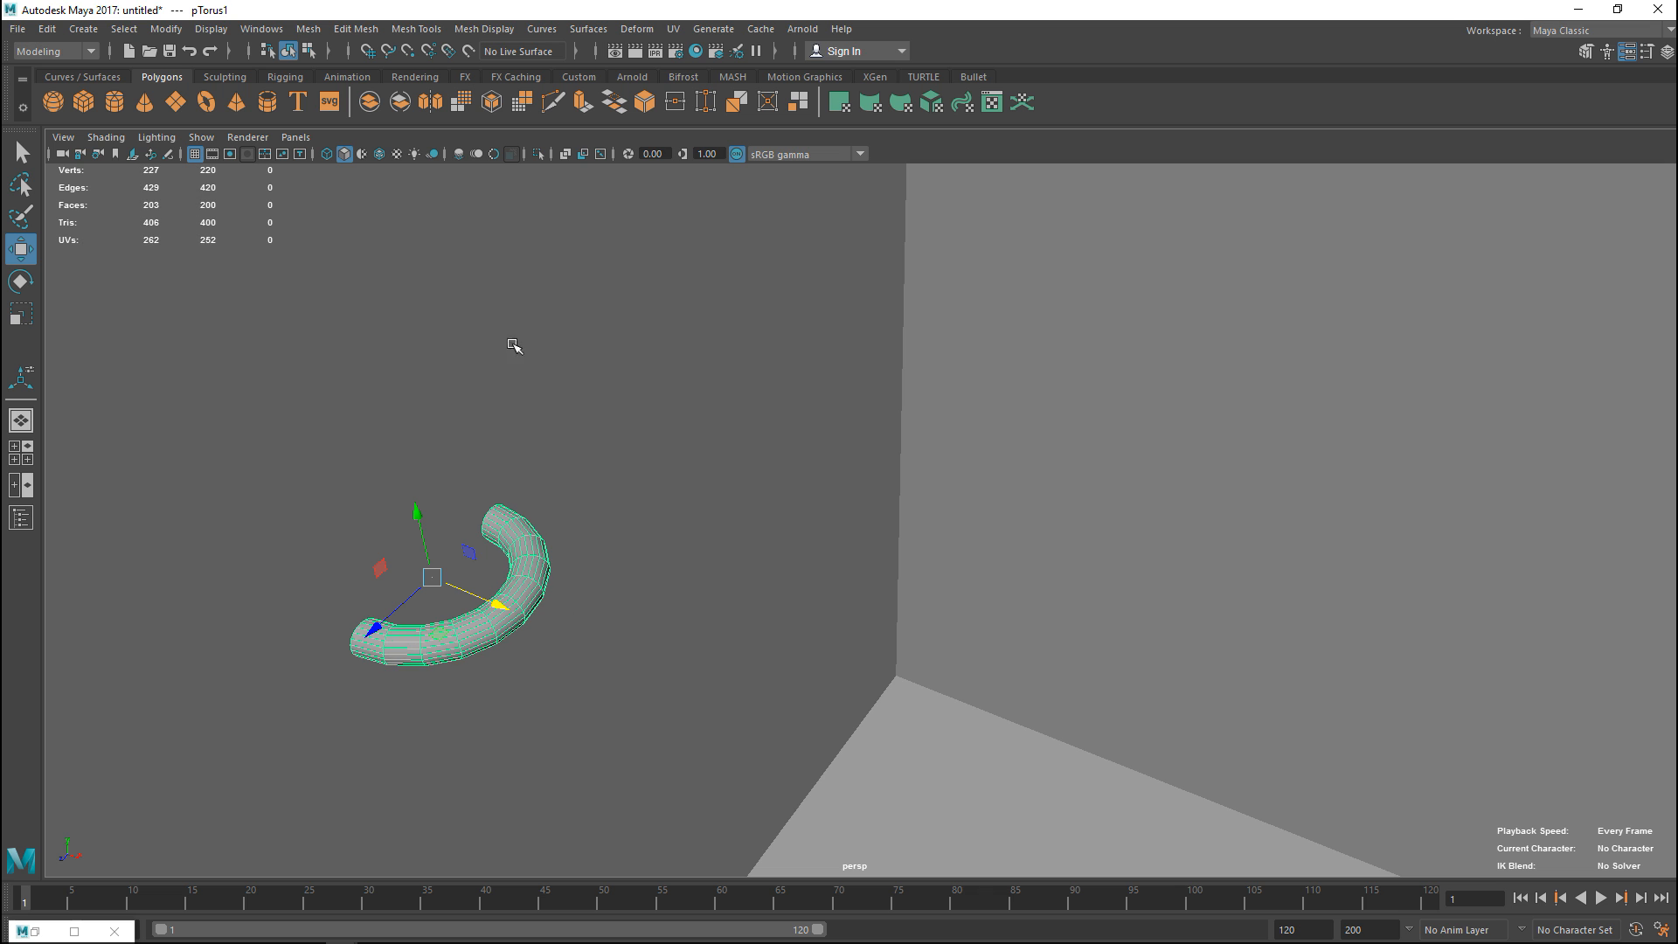
Step: Toggle the grid display and apply Mesh > Smooth to the half-torus, then reselect it
{"action": "left_click", "coordinate": [210, 29]}
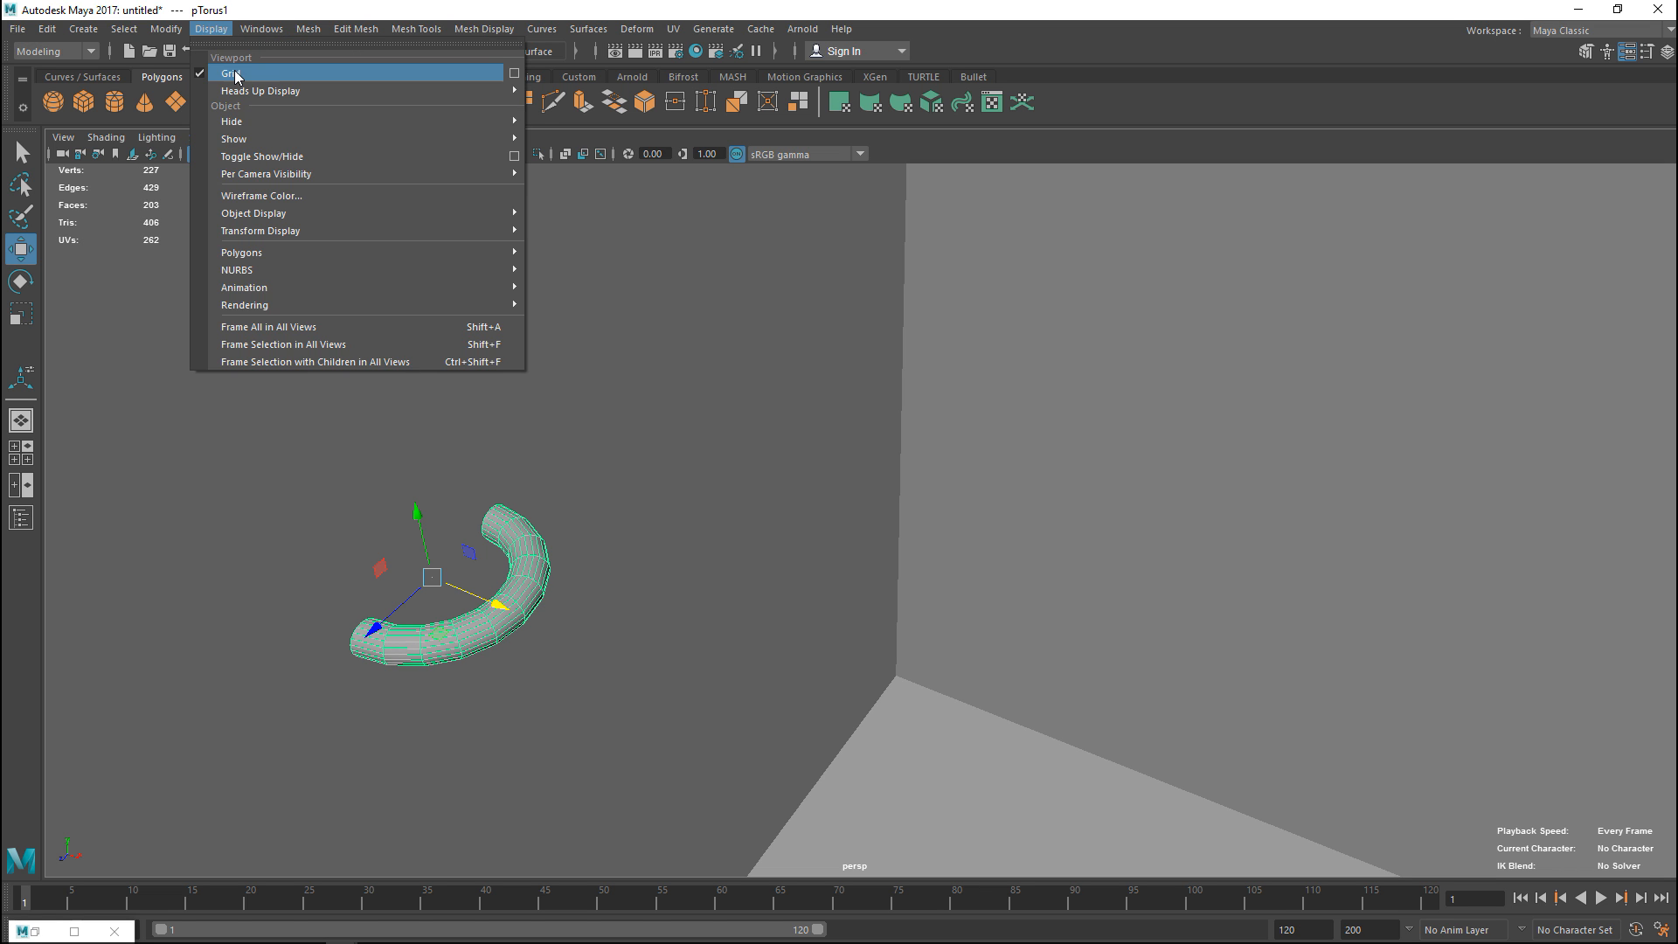
{"action": "left_click", "coordinate": [237, 73]}
{"action": "left_click", "coordinate": [211, 29]}
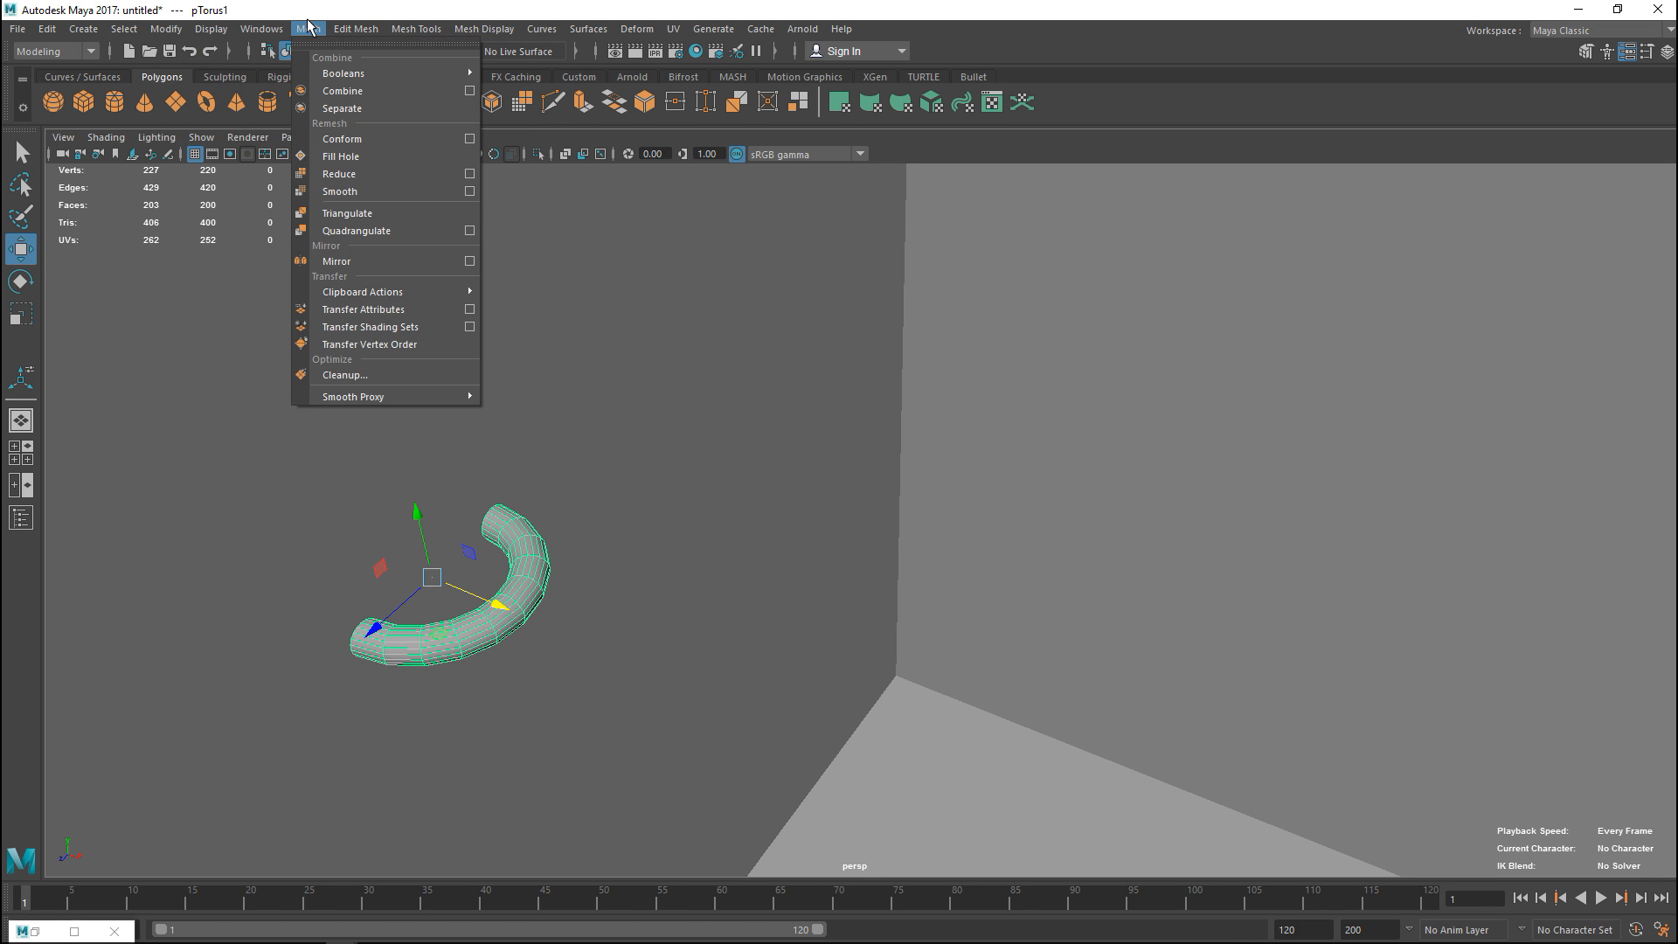
{"action": "left_click", "coordinate": [340, 191]}
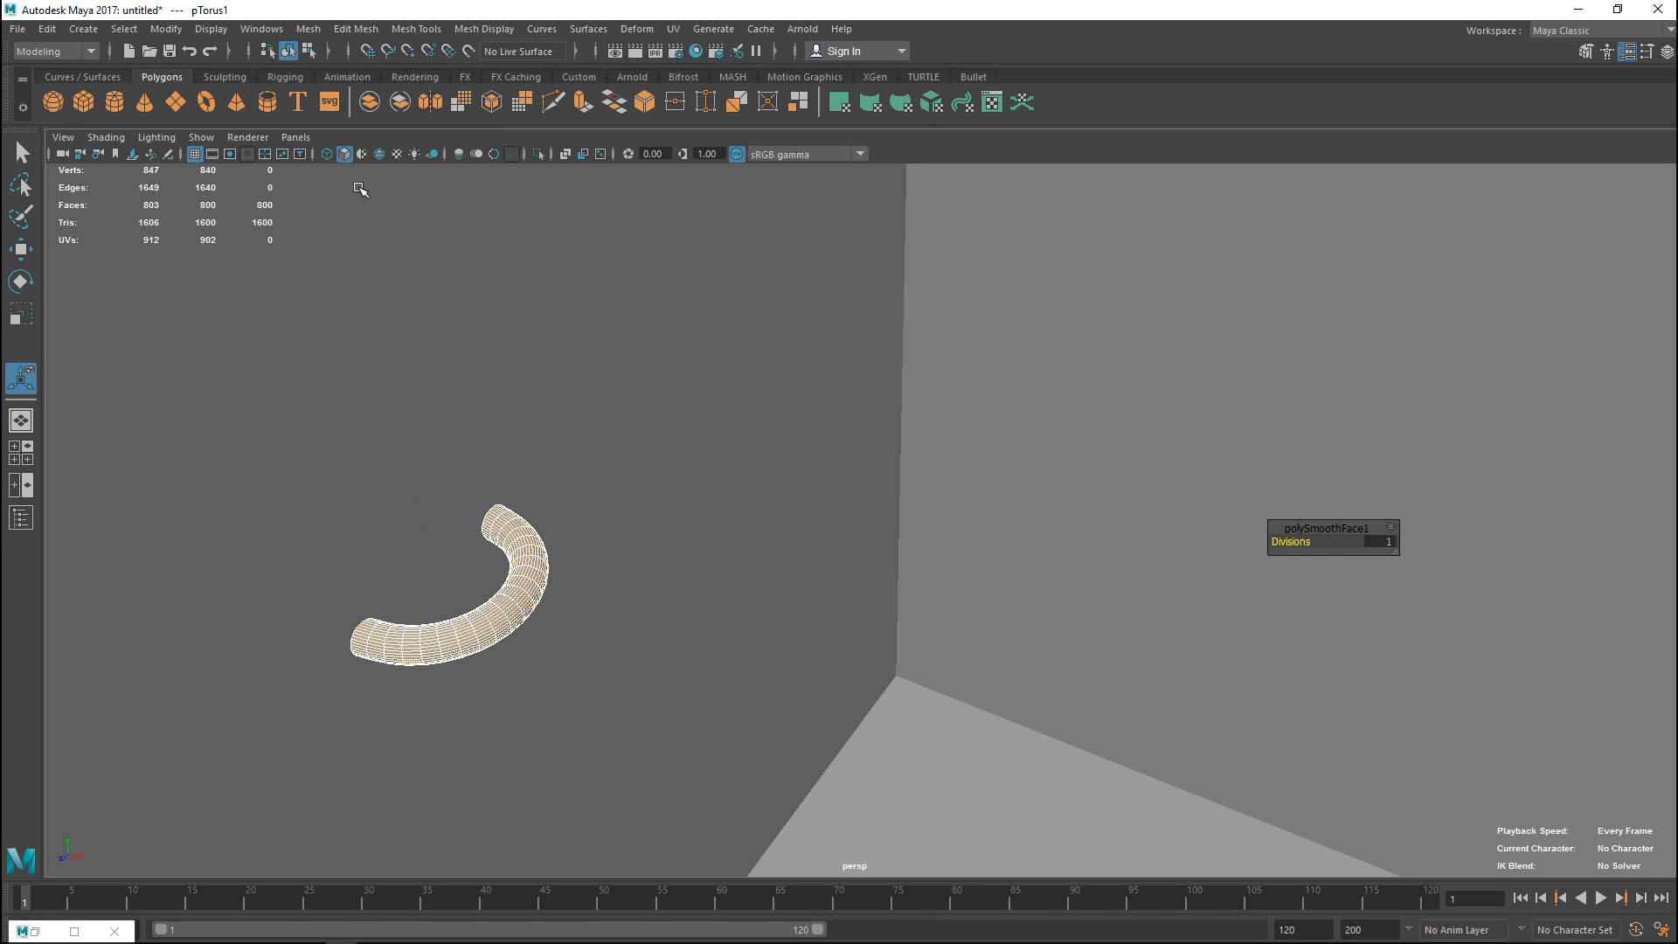
{"action": "left_click", "coordinate": [578, 700]}
{"action": "left_click", "coordinate": [498, 630]}
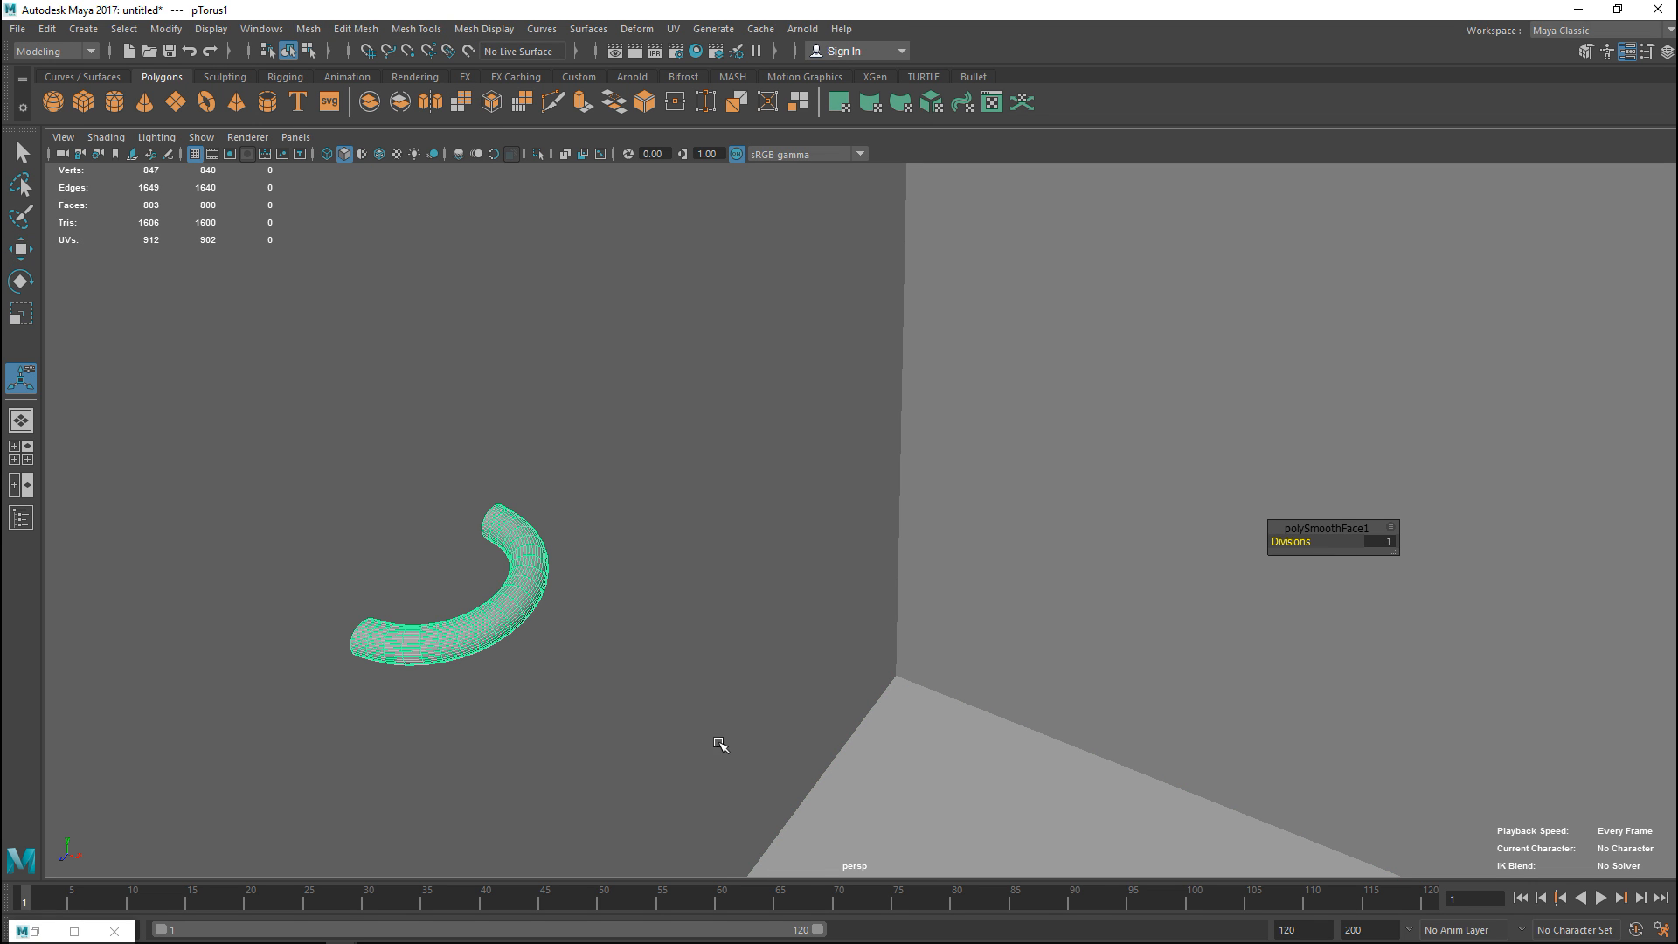
Step: Duplicate the half-torus, rotate the copy and move it up onto the back wall
{"action": "key", "text": "ctrl+d"}
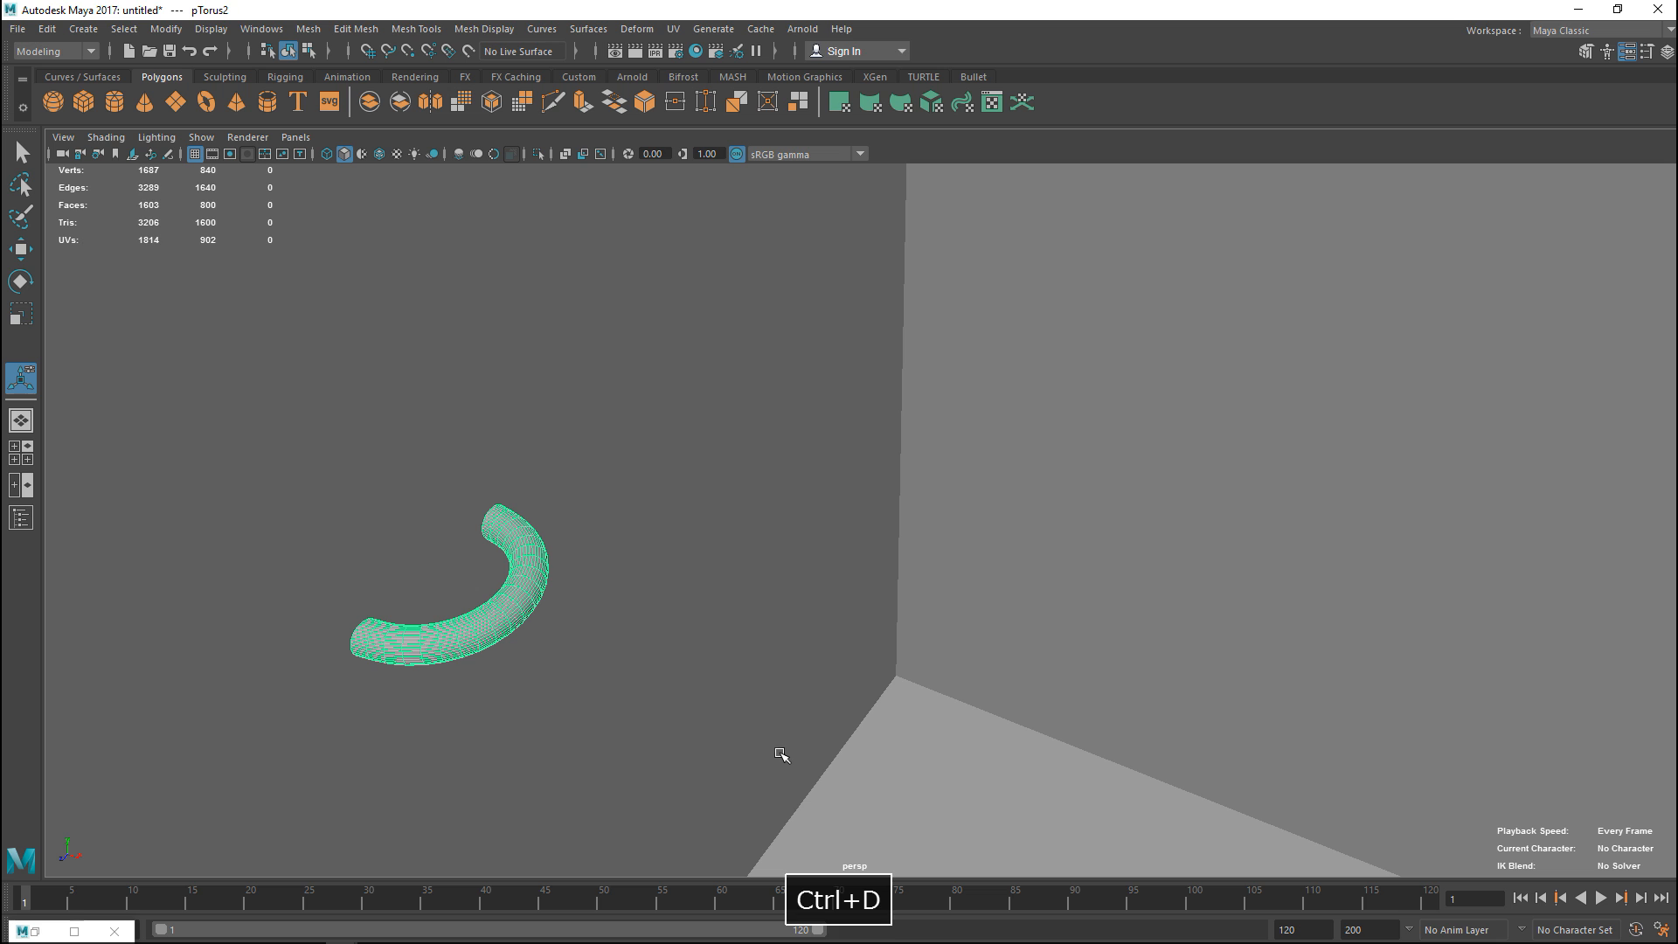
{"action": "key", "text": "w"}
{"action": "scroll", "coordinate": [774, 715], "scroll_direction": "down", "scroll_amount": 2}
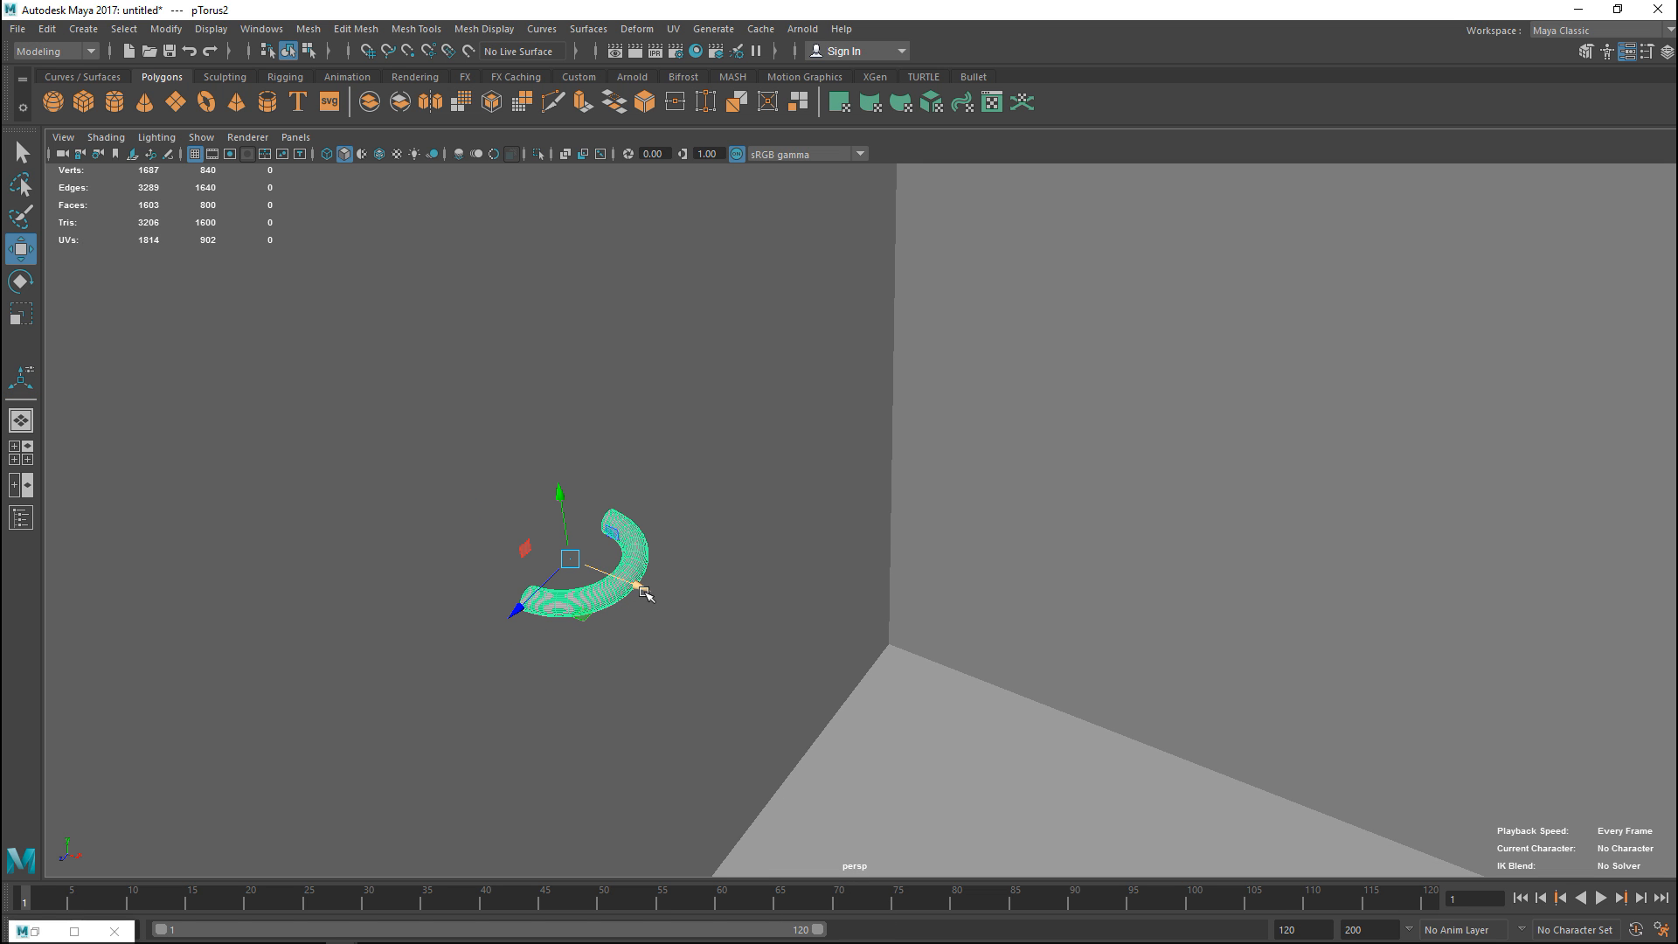
{"action": "left_click_drag", "start_coordinate": [643, 593], "coordinate": [1059, 780]}
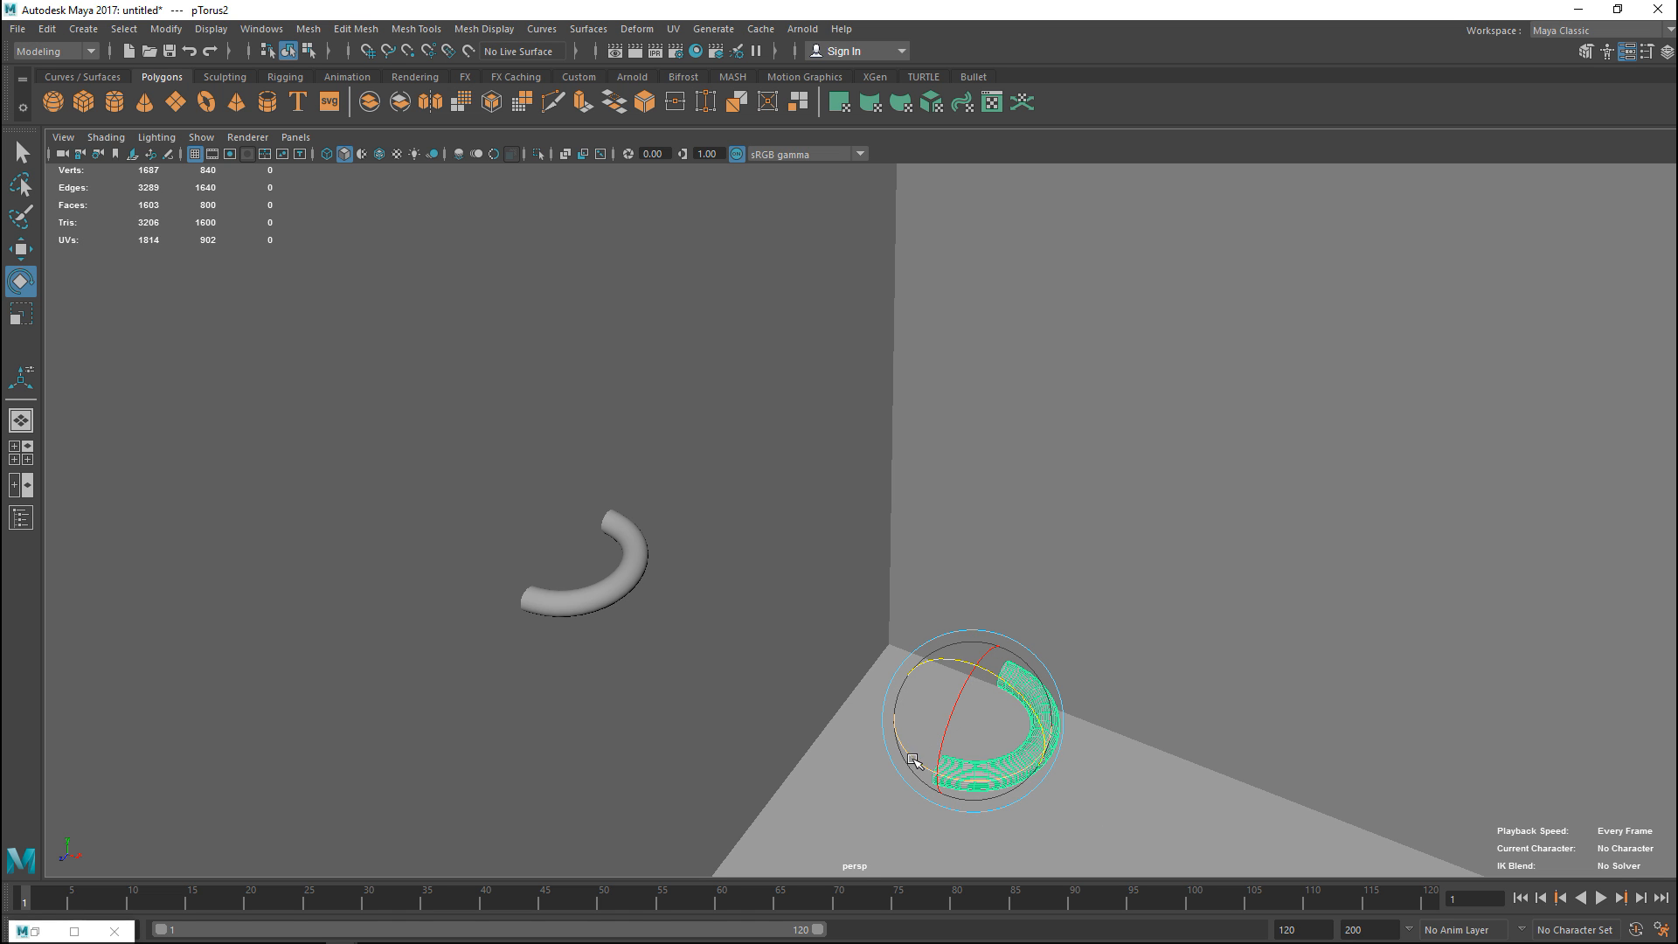
{"action": "left_click_drag", "start_coordinate": [913, 760], "coordinate": [827, 689]}
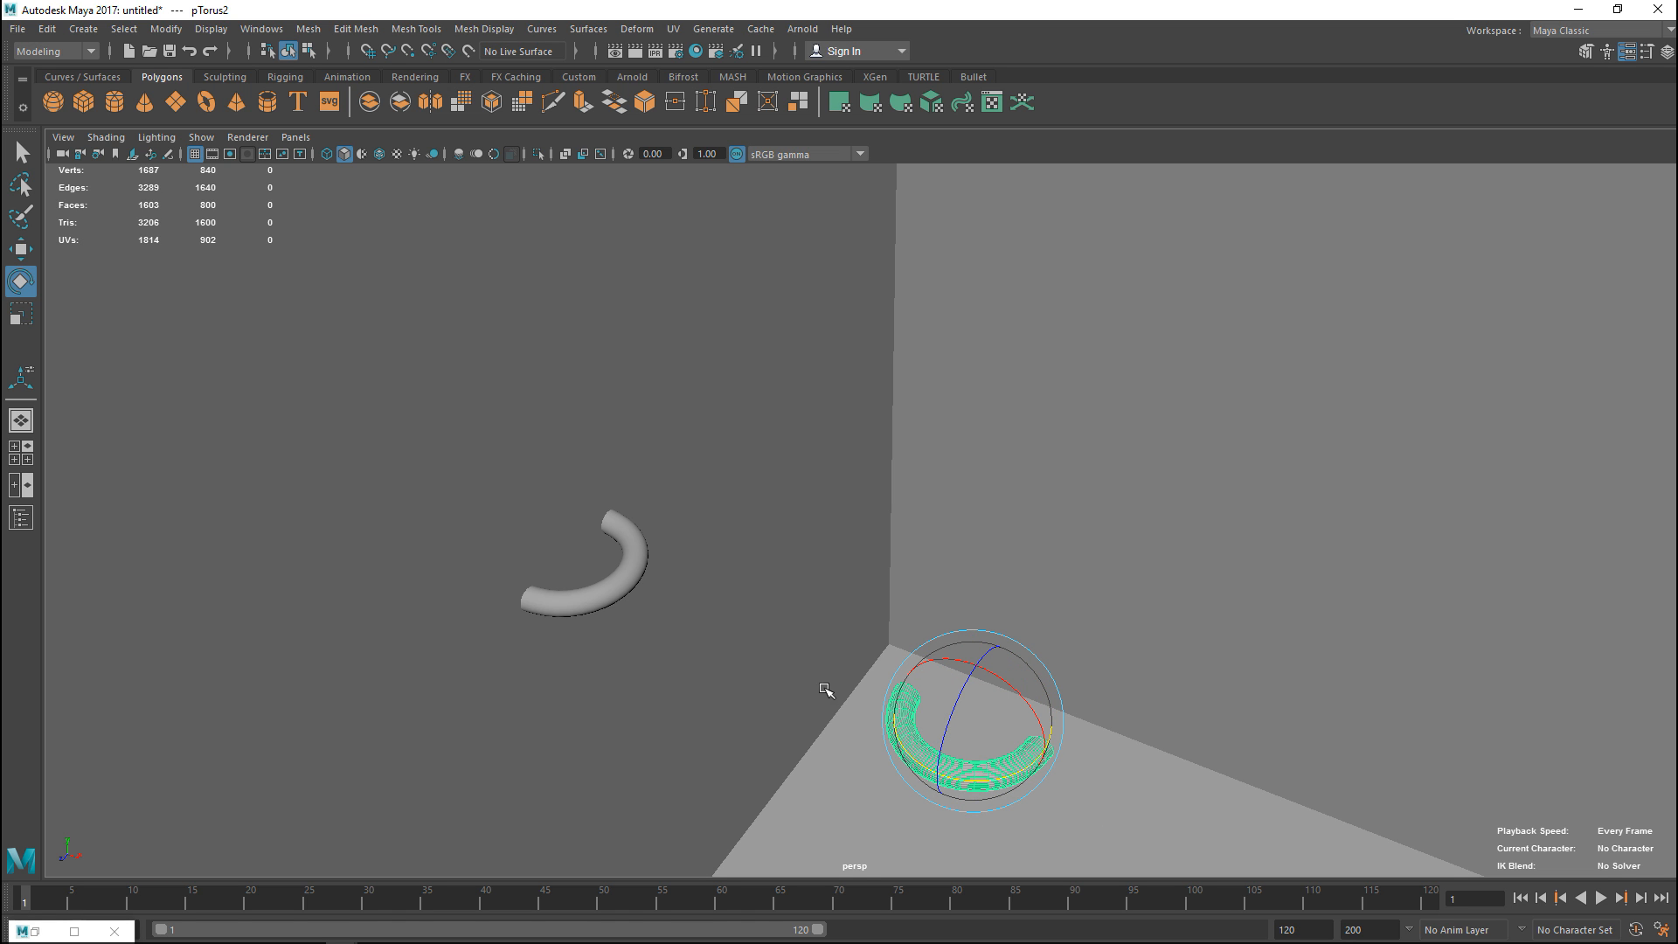
{"action": "key", "text": "w"}
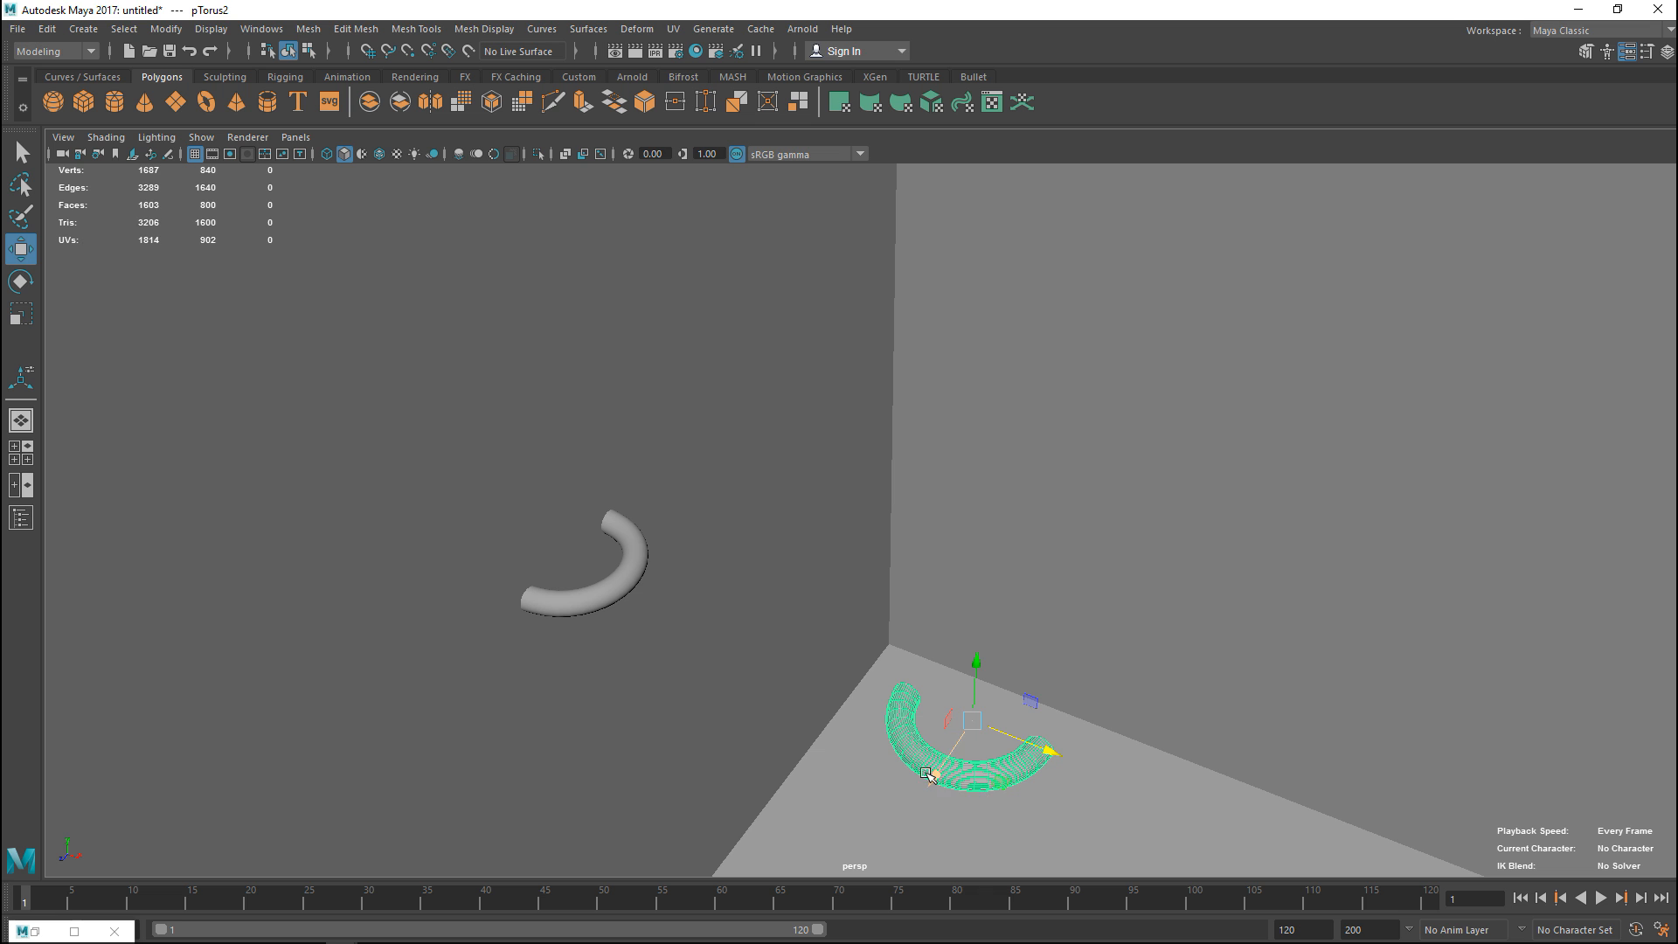
{"action": "mouse_move", "coordinate": [939, 776]}
{"action": "left_mouse_down"}
{"action": "mouse_move", "coordinate": [1345, 416]}
{"action": "mouse_move", "coordinate": [1340, 433]}
{"action": "left_mouse_up"}
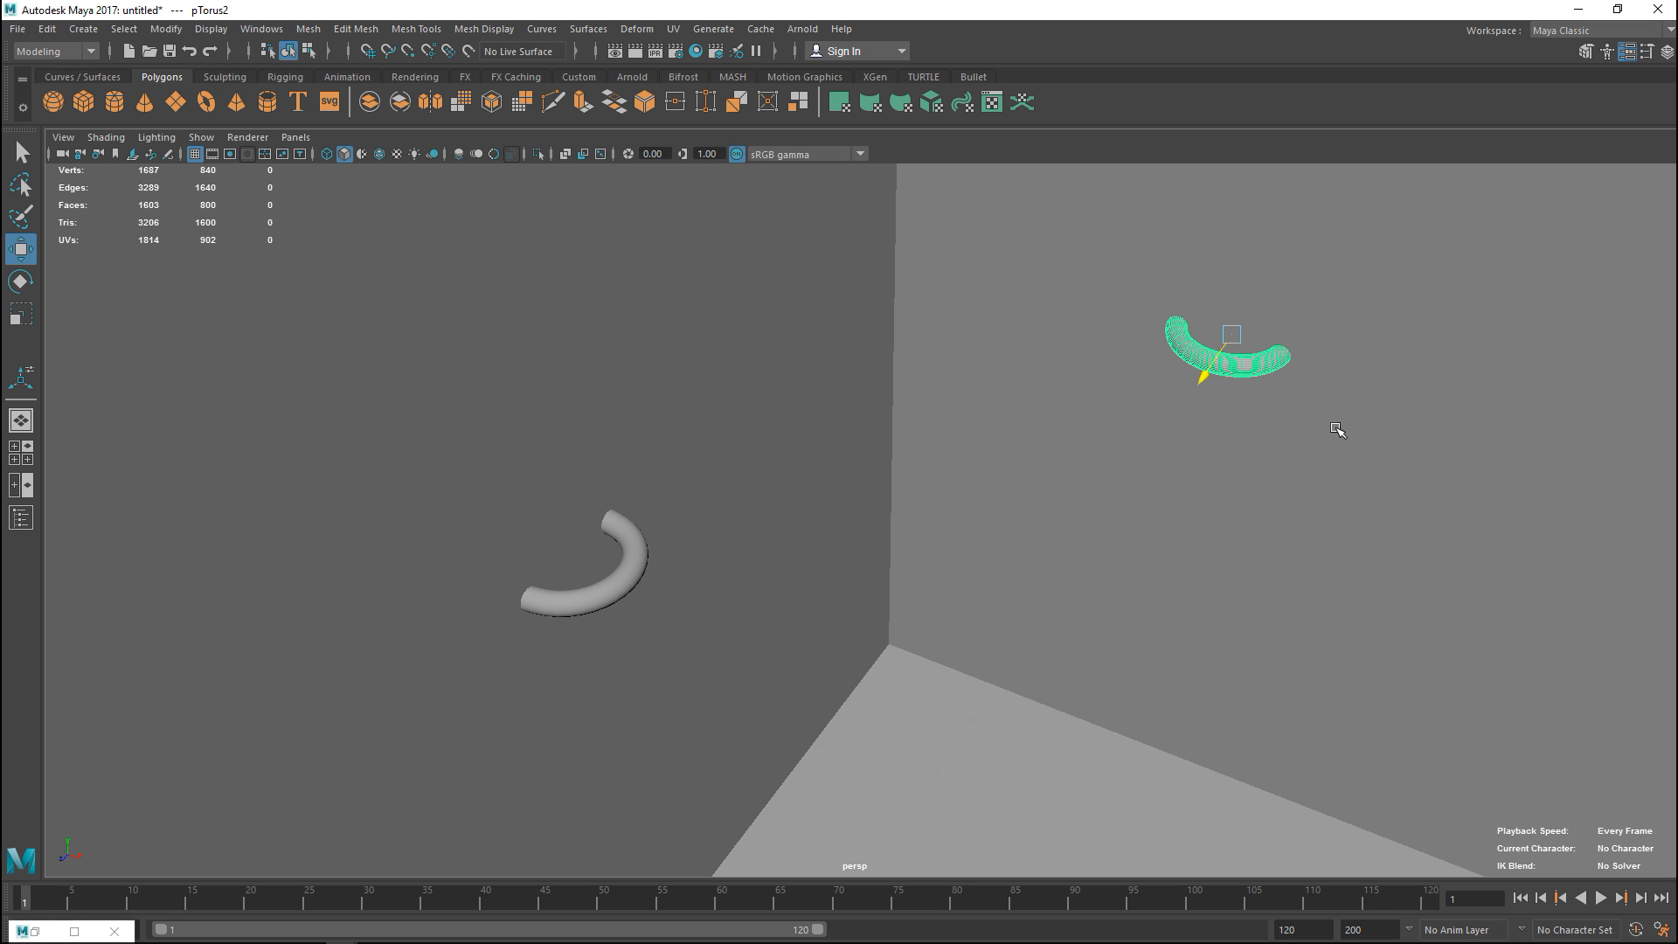
Step: In the top view, frame the duplicate bracket and nudge it down along Z into place
{"action": "left_click", "coordinate": [21, 452]}
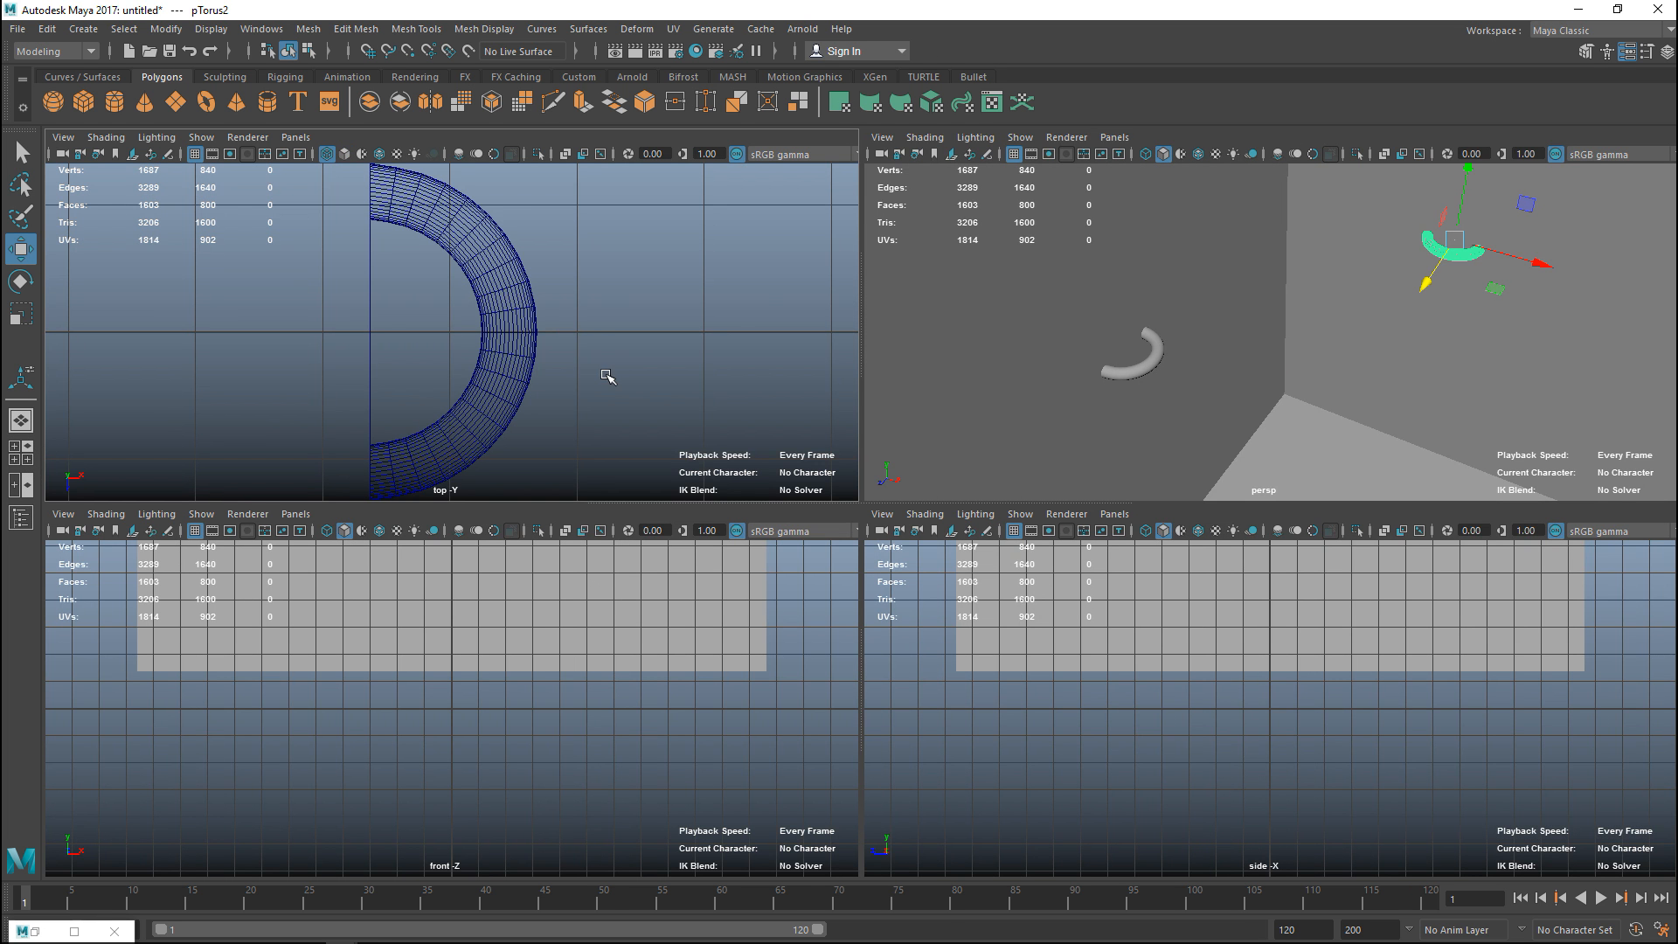
{"action": "key", "text": "space"}
{"action": "key", "text": "f"}
{"action": "scroll", "coordinate": [607, 572], "scroll_direction": "down", "scroll_amount": 2}
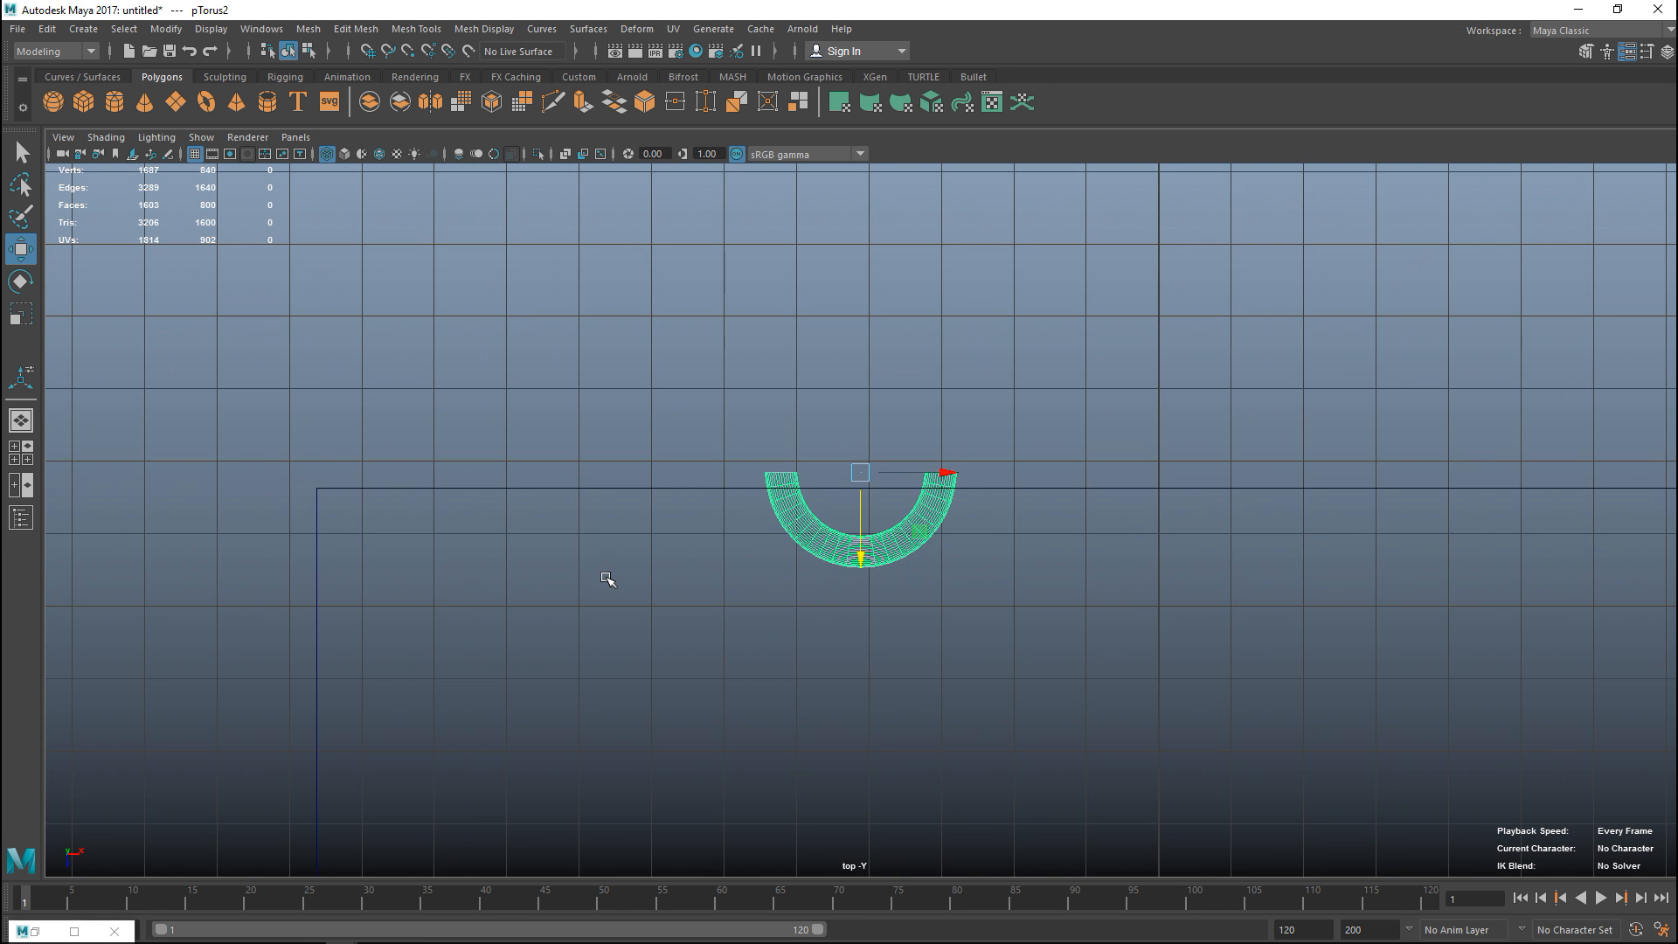
{"action": "scroll", "coordinate": [800, 552], "scroll_direction": "up", "scroll_amount": 2}
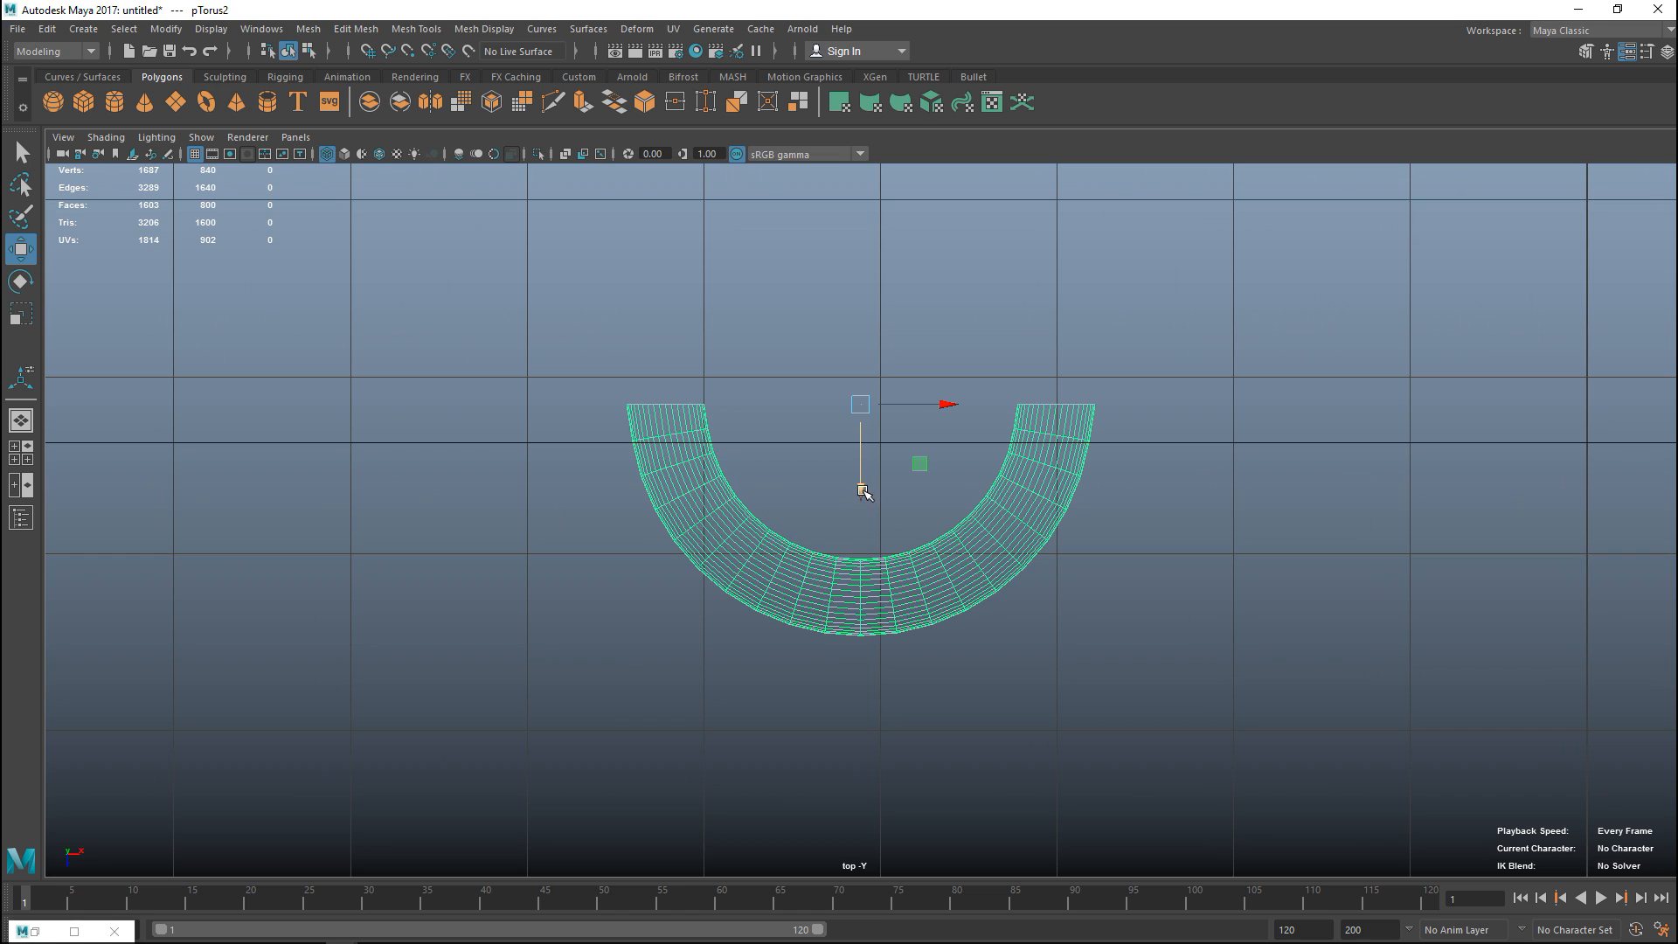
{"action": "left_click_drag", "start_coordinate": [862, 490], "coordinate": [875, 527]}
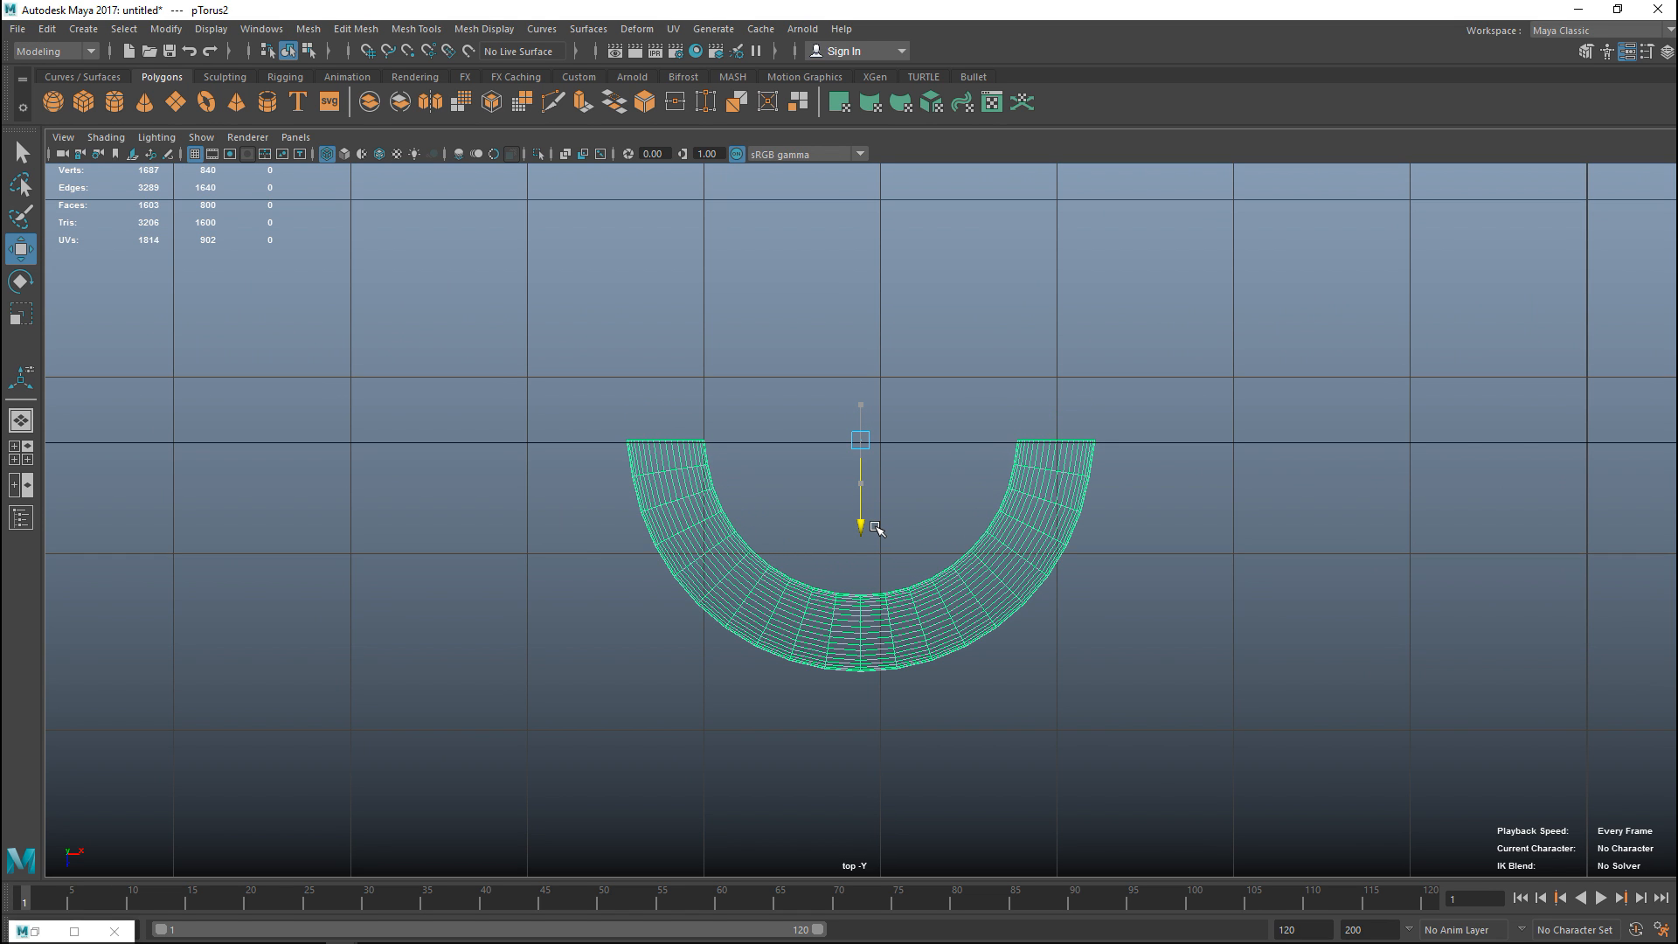
{"action": "left_click_drag", "start_coordinate": [875, 528], "coordinate": [875, 532]}
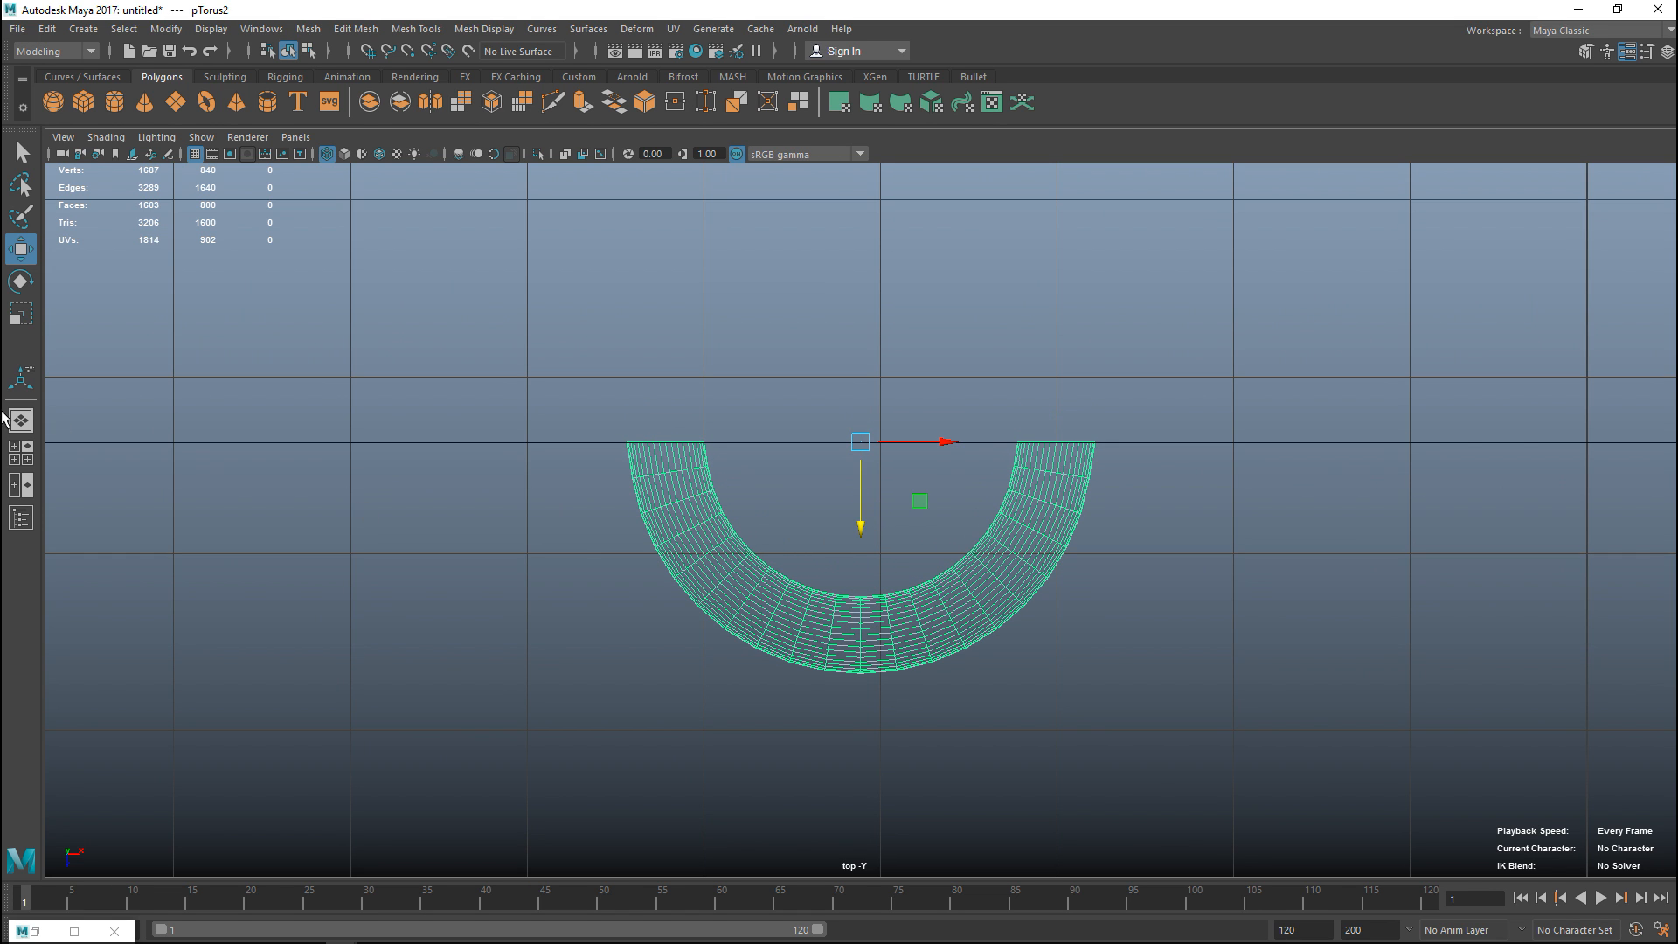
Step: Return to perspective, tumble to see the whole corner and marquee-select all scene objects
{"action": "key", "text": "space"}
{"action": "key", "text": "space"}
{"action": "left_click_drag", "start_coordinate": [1128, 393], "coordinate": [1035, 617], "text": "alt"}
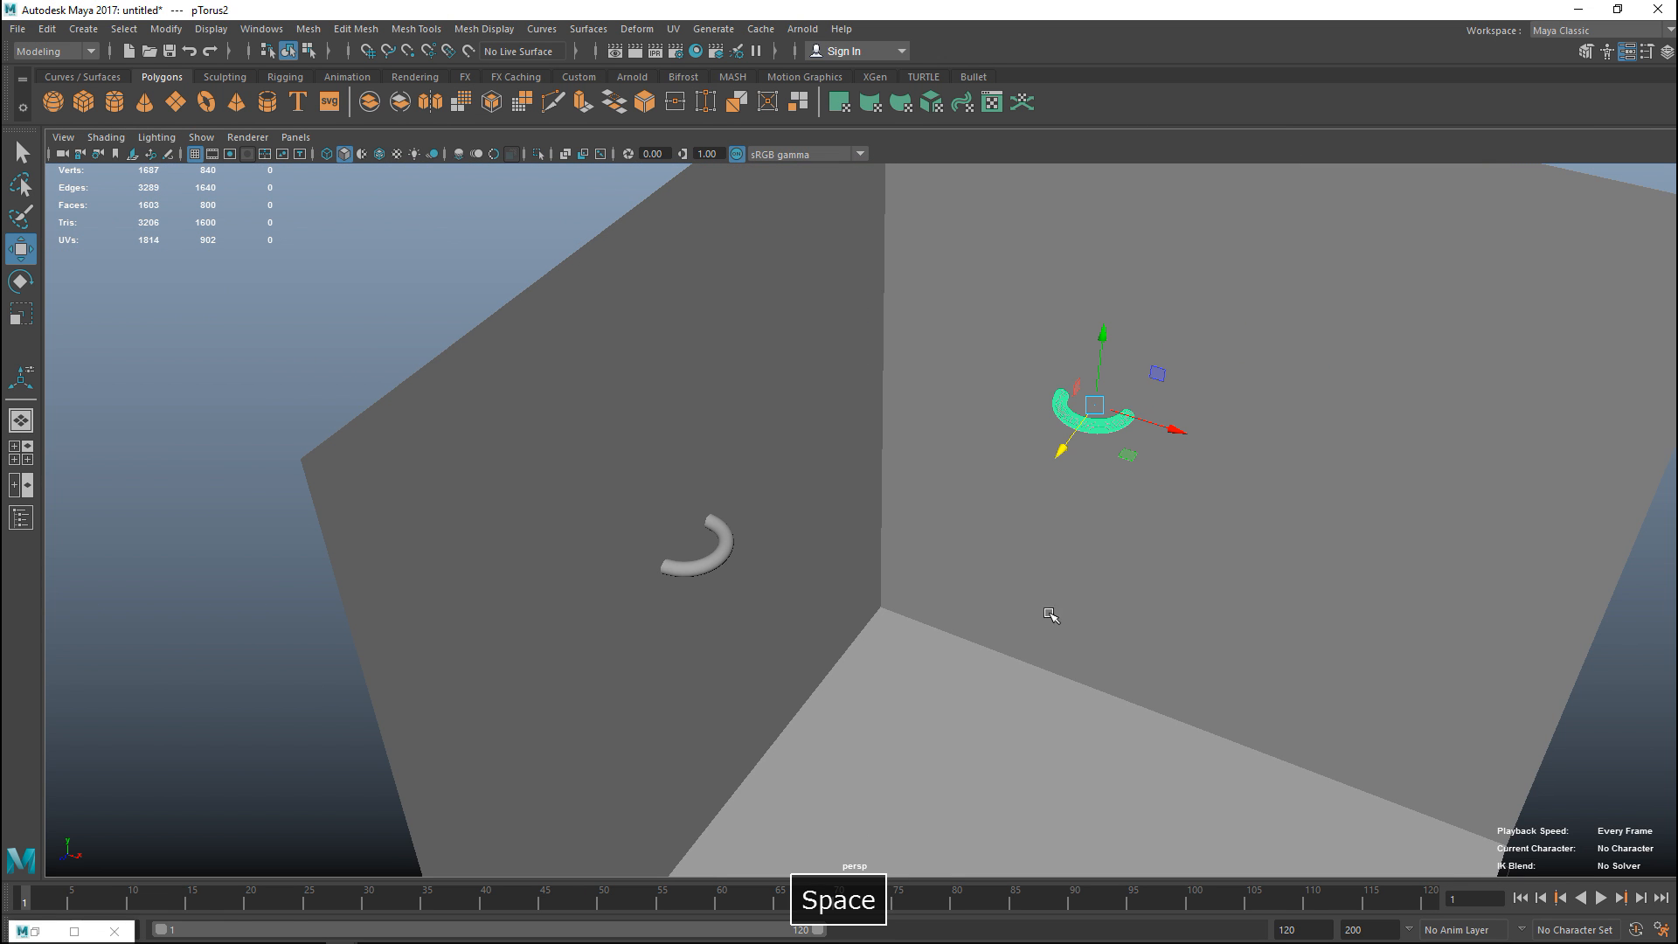
{"action": "left_click_drag", "start_coordinate": [1020, 678], "coordinate": [993, 656], "text": "alt"}
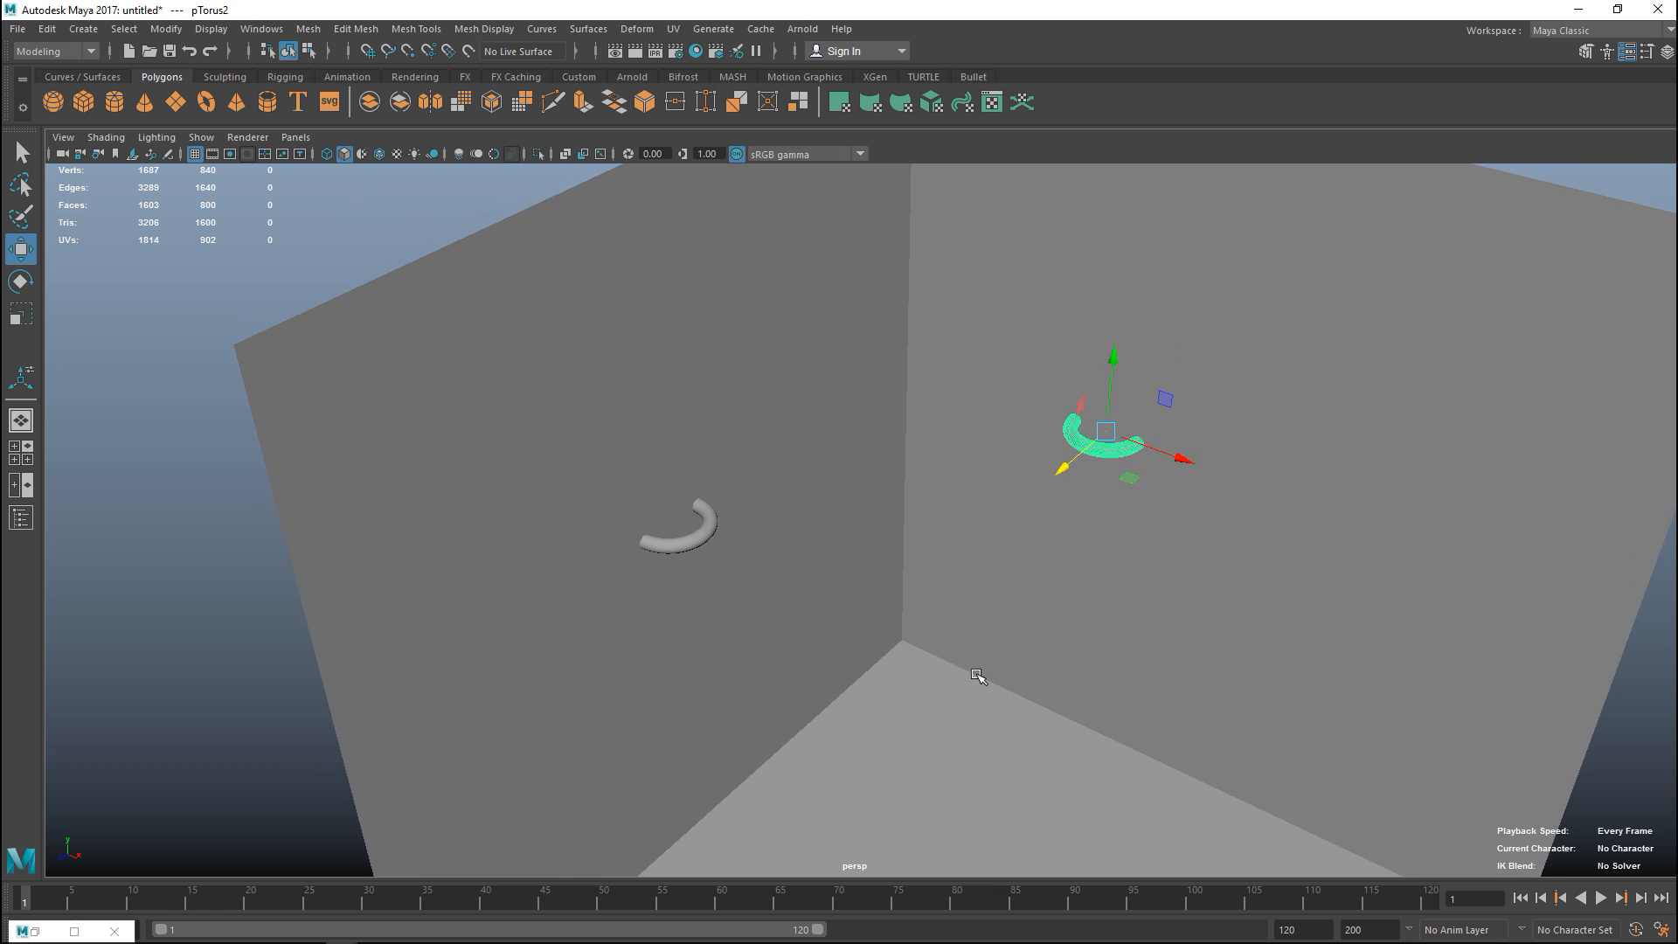
{"action": "scroll", "coordinate": [1021, 678], "scroll_direction": "down", "scroll_amount": 3}
{"action": "scroll", "coordinate": [1021, 678], "scroll_direction": "down", "scroll_amount": 2}
{"action": "left_click_drag", "start_coordinate": [1020, 677], "coordinate": [1093, 658], "text": "alt"}
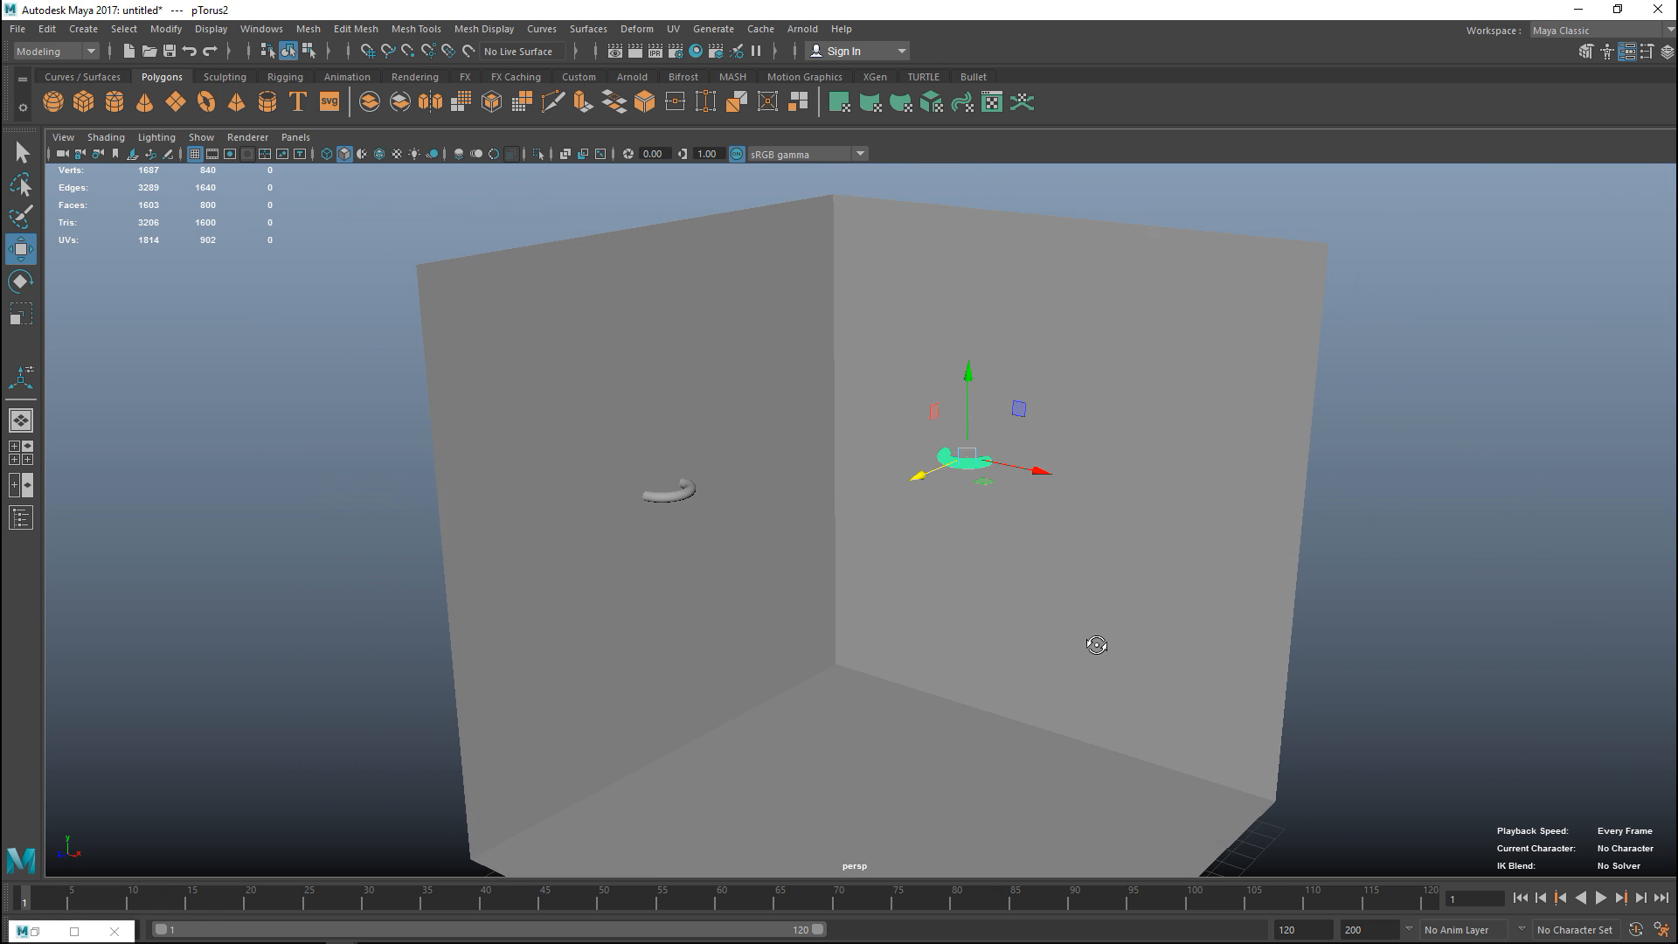
{"action": "left_click_drag", "start_coordinate": [487, 328], "coordinate": [1203, 826]}
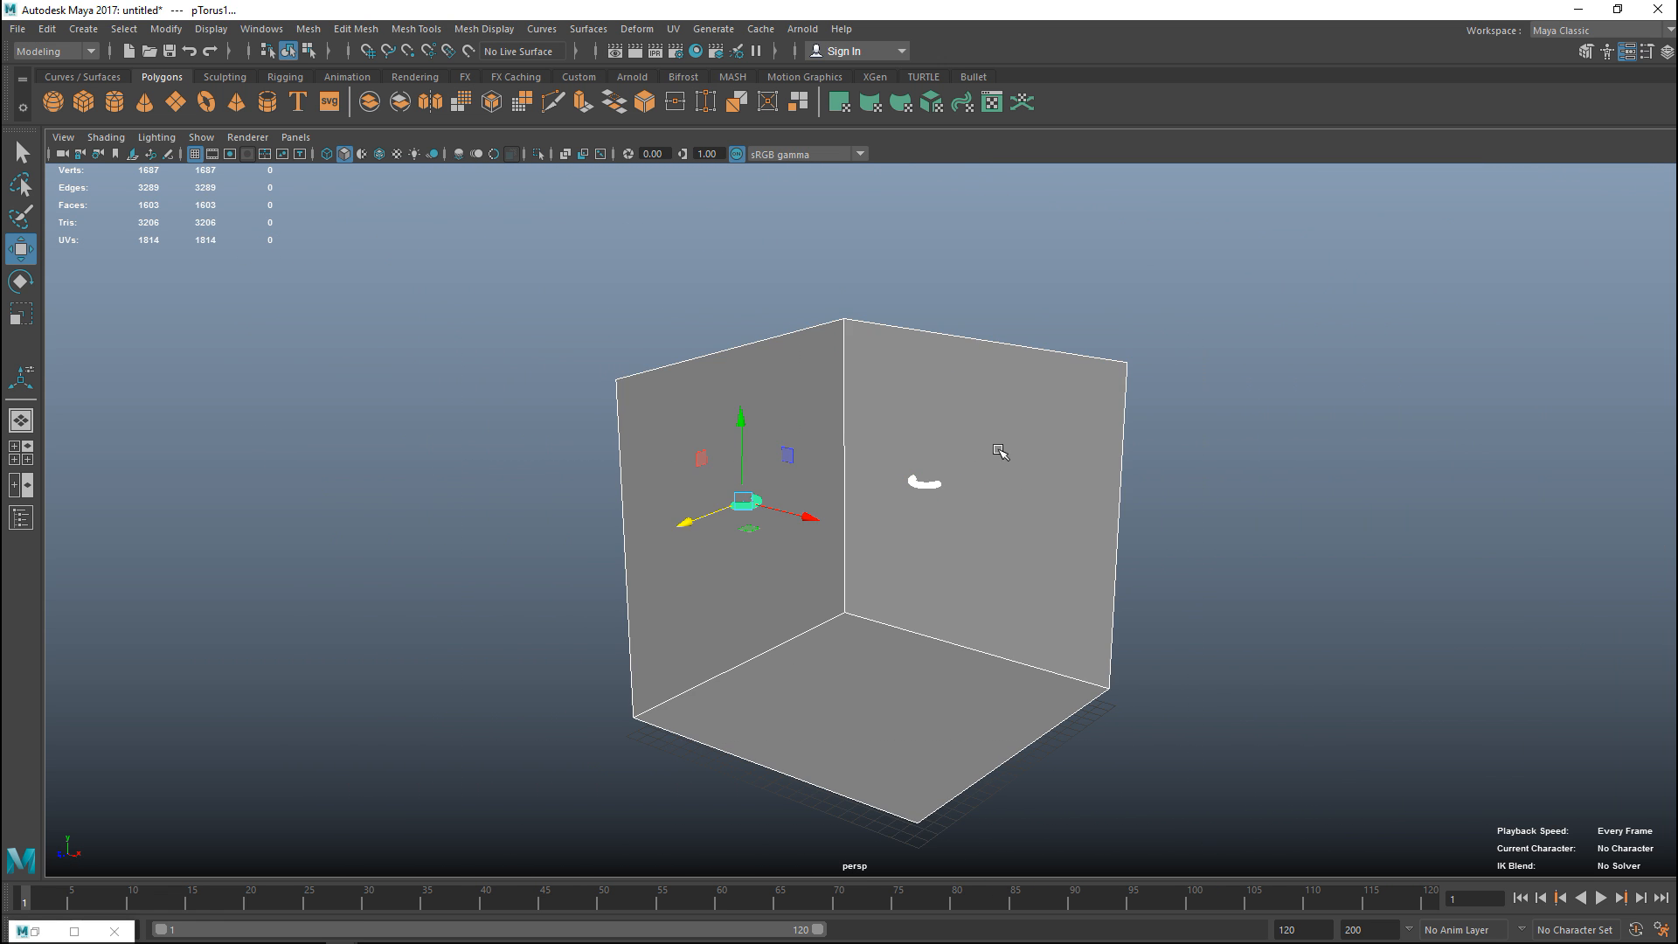
Step: Combine the walls and both brackets into one mesh with Mesh > Combine, then deselect
{"action": "left_click", "coordinate": [307, 28]}
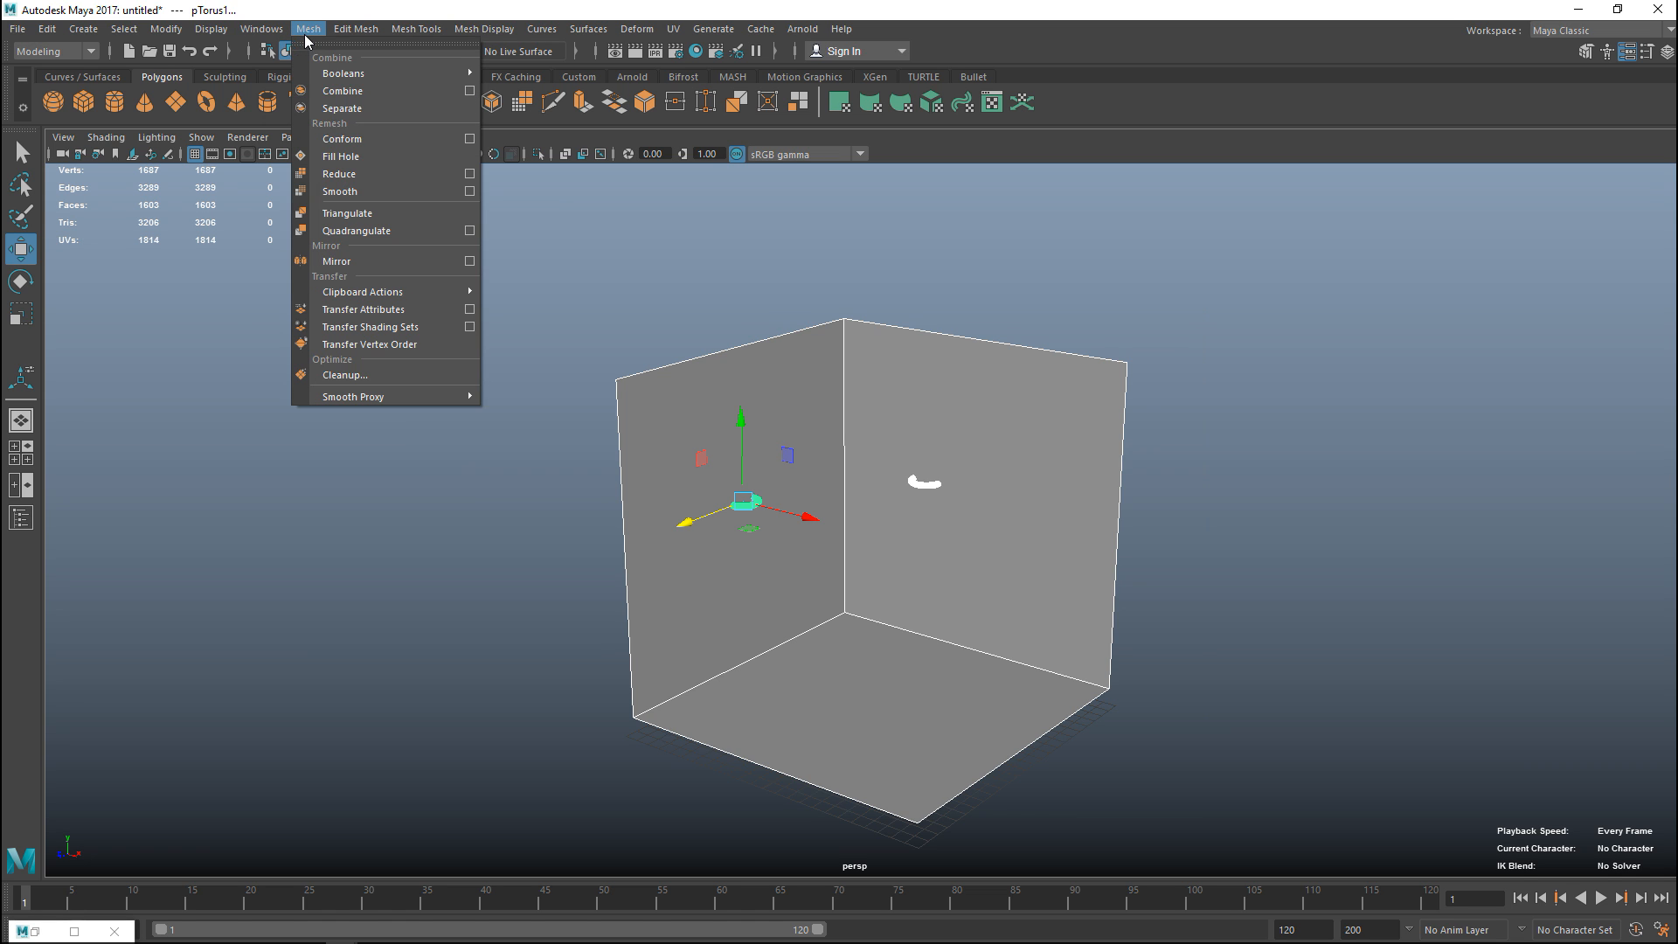
{"action": "left_click", "coordinate": [361, 90]}
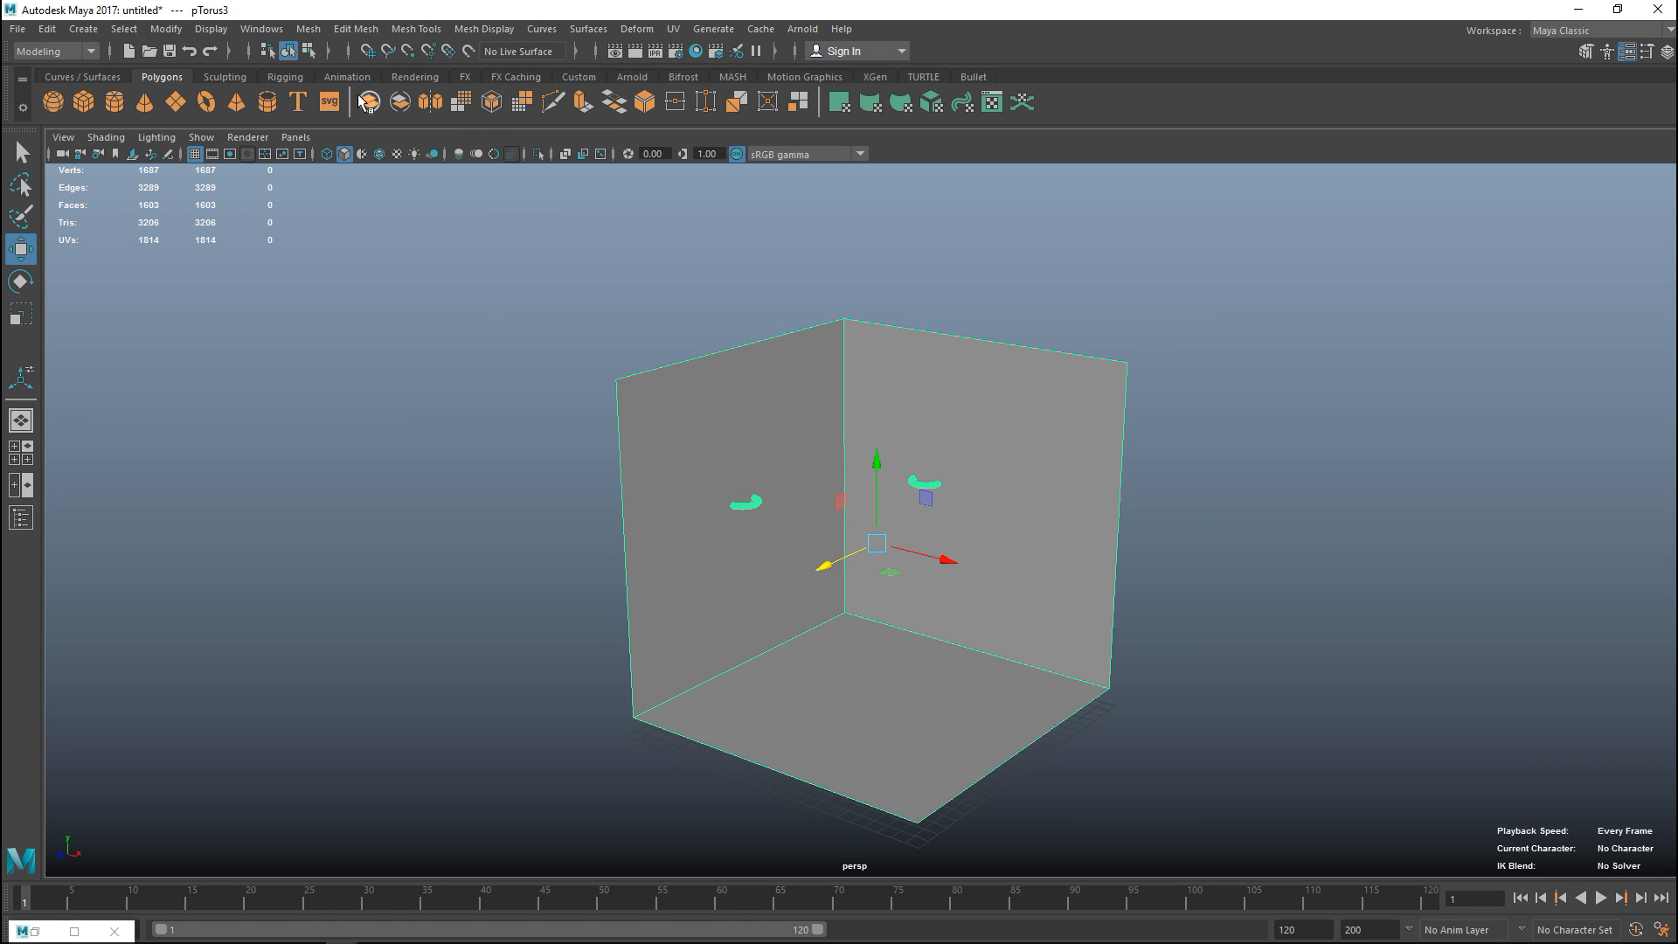
{"action": "left_click", "coordinate": [481, 550]}
{"action": "scroll", "coordinate": [500, 543], "scroll_direction": "up", "scroll_amount": 4}
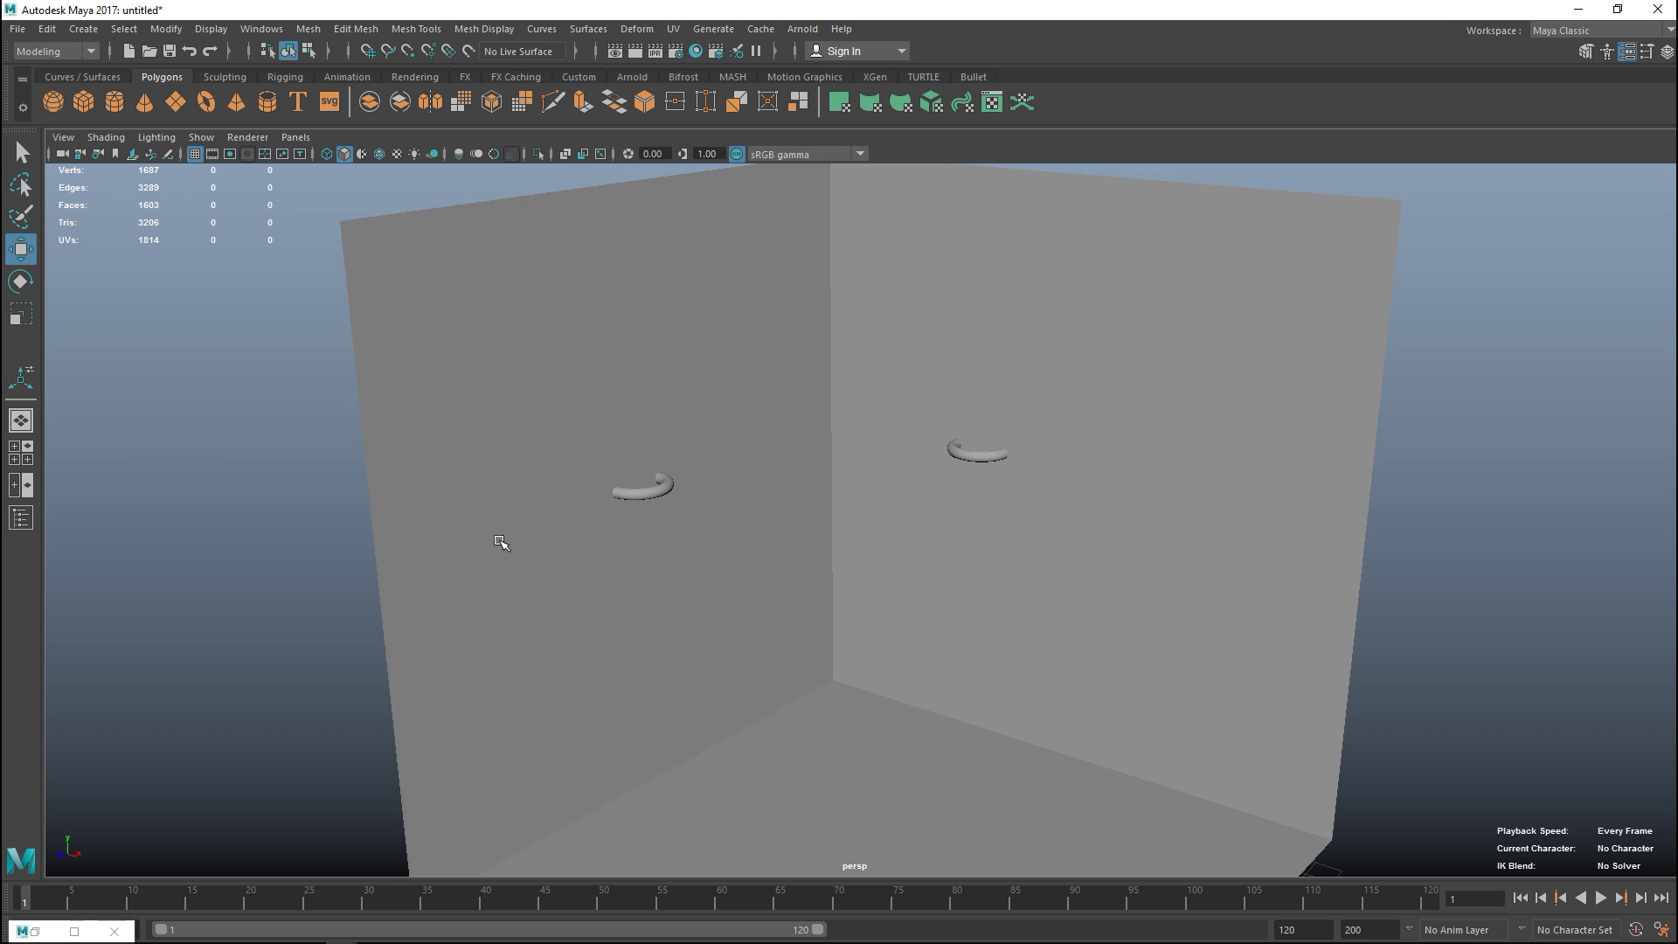
{"action": "left_click_drag", "start_coordinate": [500, 543], "coordinate": [411, 521], "text": "alt"}
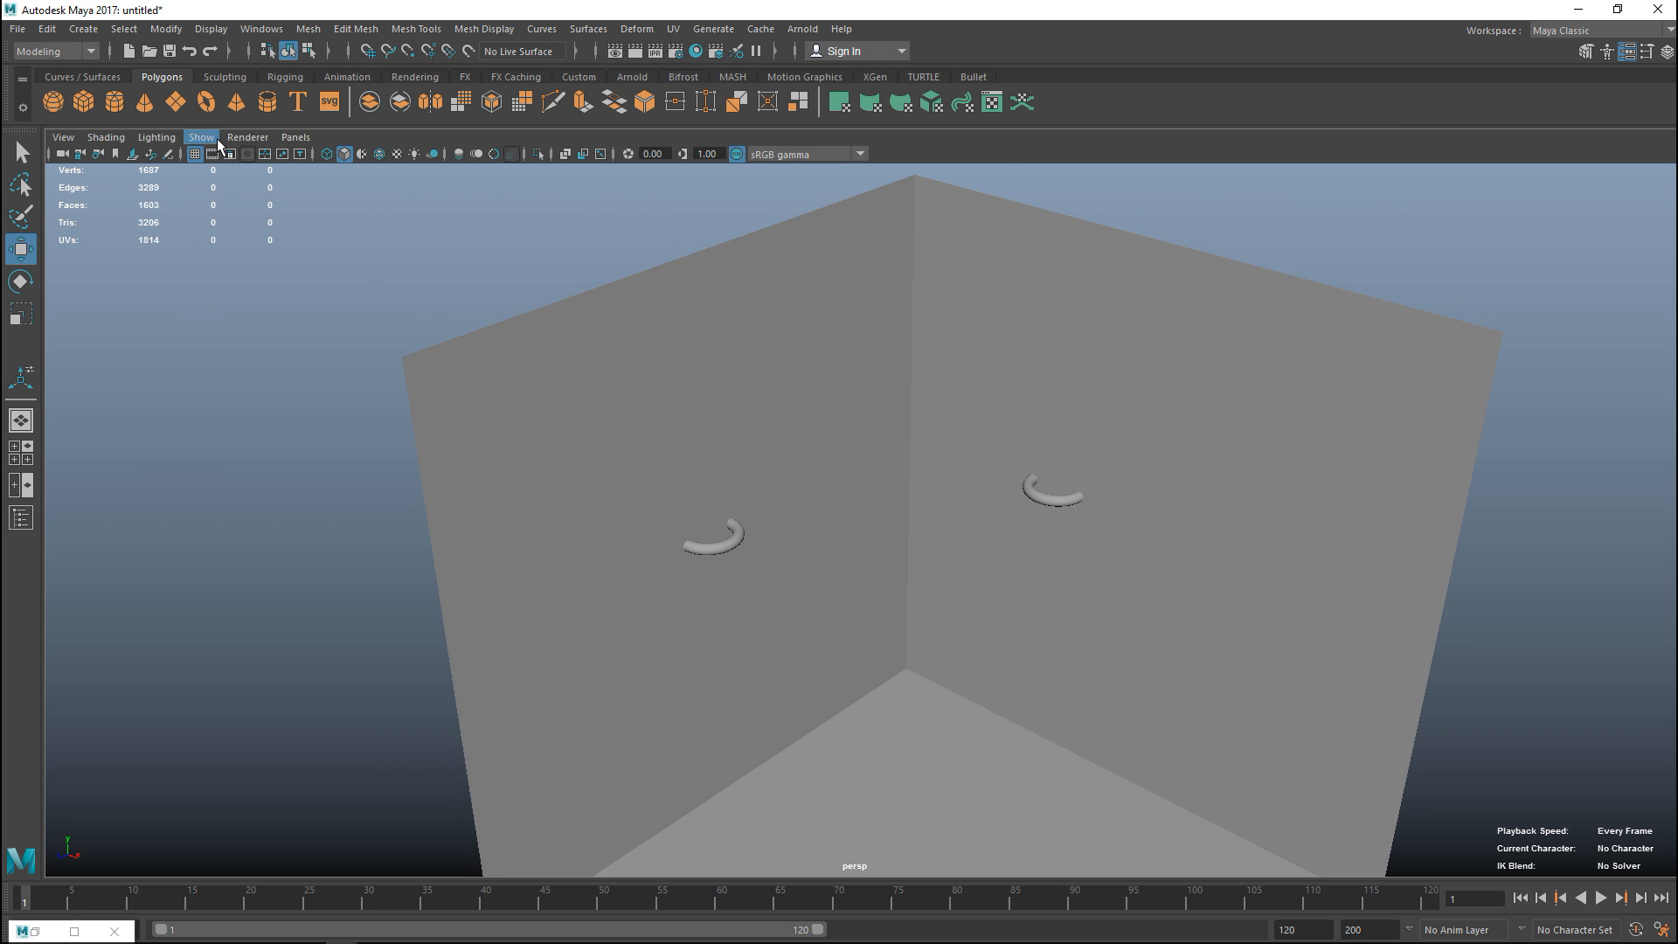
Step: Create a new torus for the first chain link, raise it about 14.6 units and frame it
{"action": "left_click", "coordinate": [208, 106]}
{"action": "scroll", "coordinate": [864, 721], "scroll_direction": "down", "scroll_amount": 4}
{"action": "left_click_drag", "start_coordinate": [913, 707], "coordinate": [927, 502]}
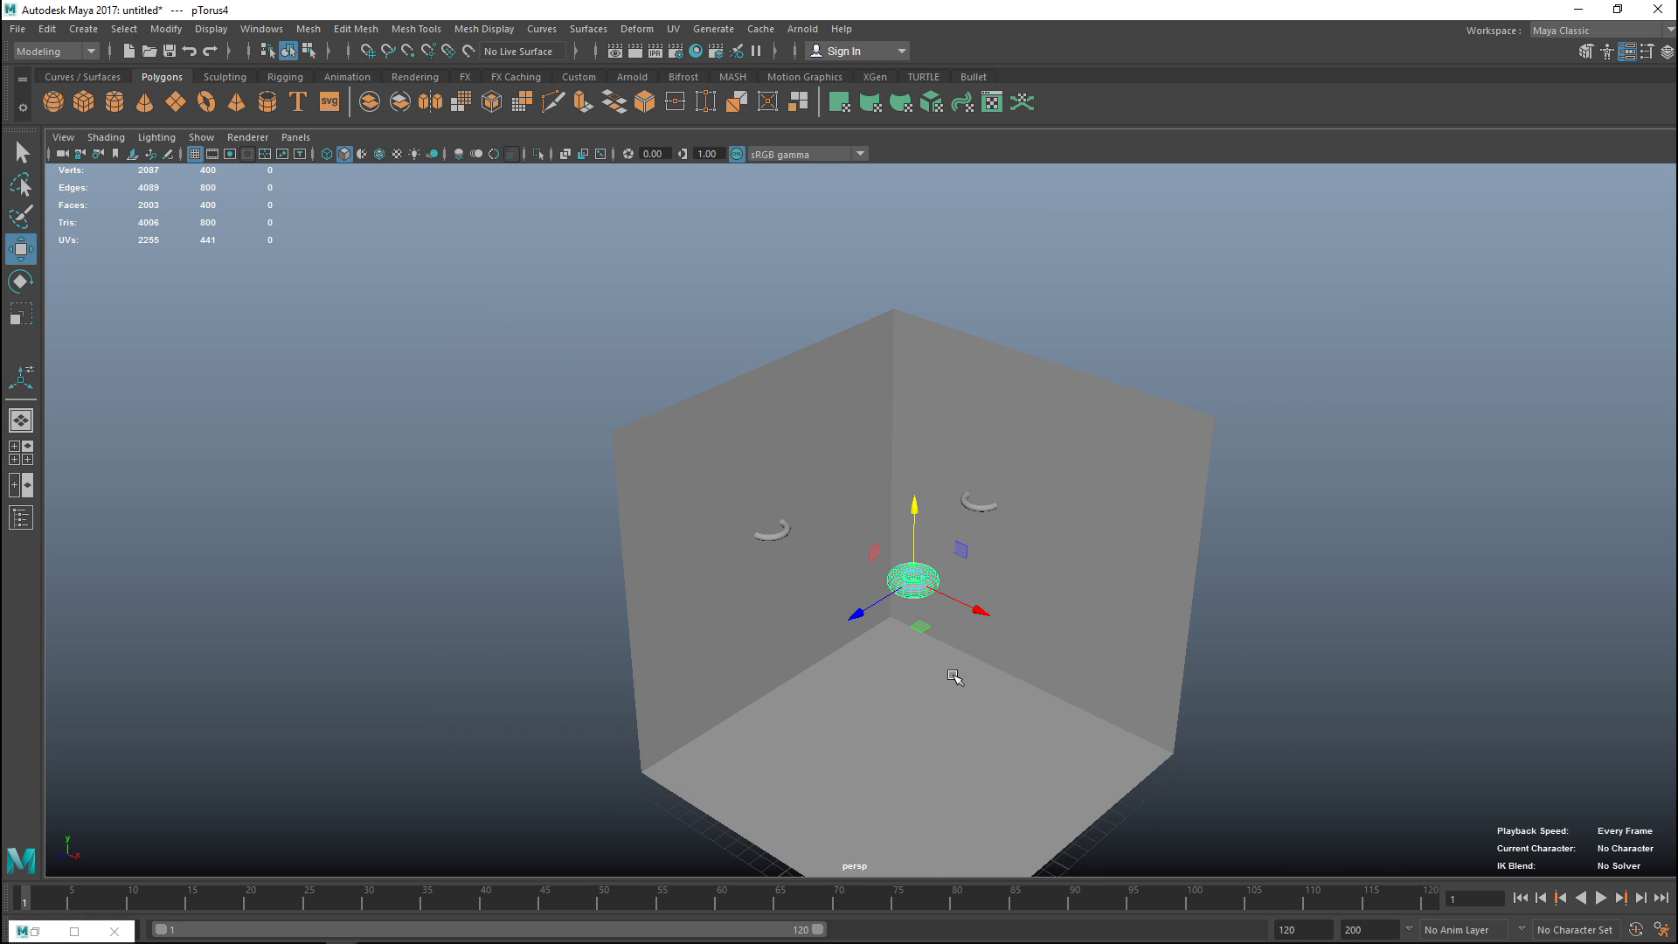
{"action": "key", "text": "f"}
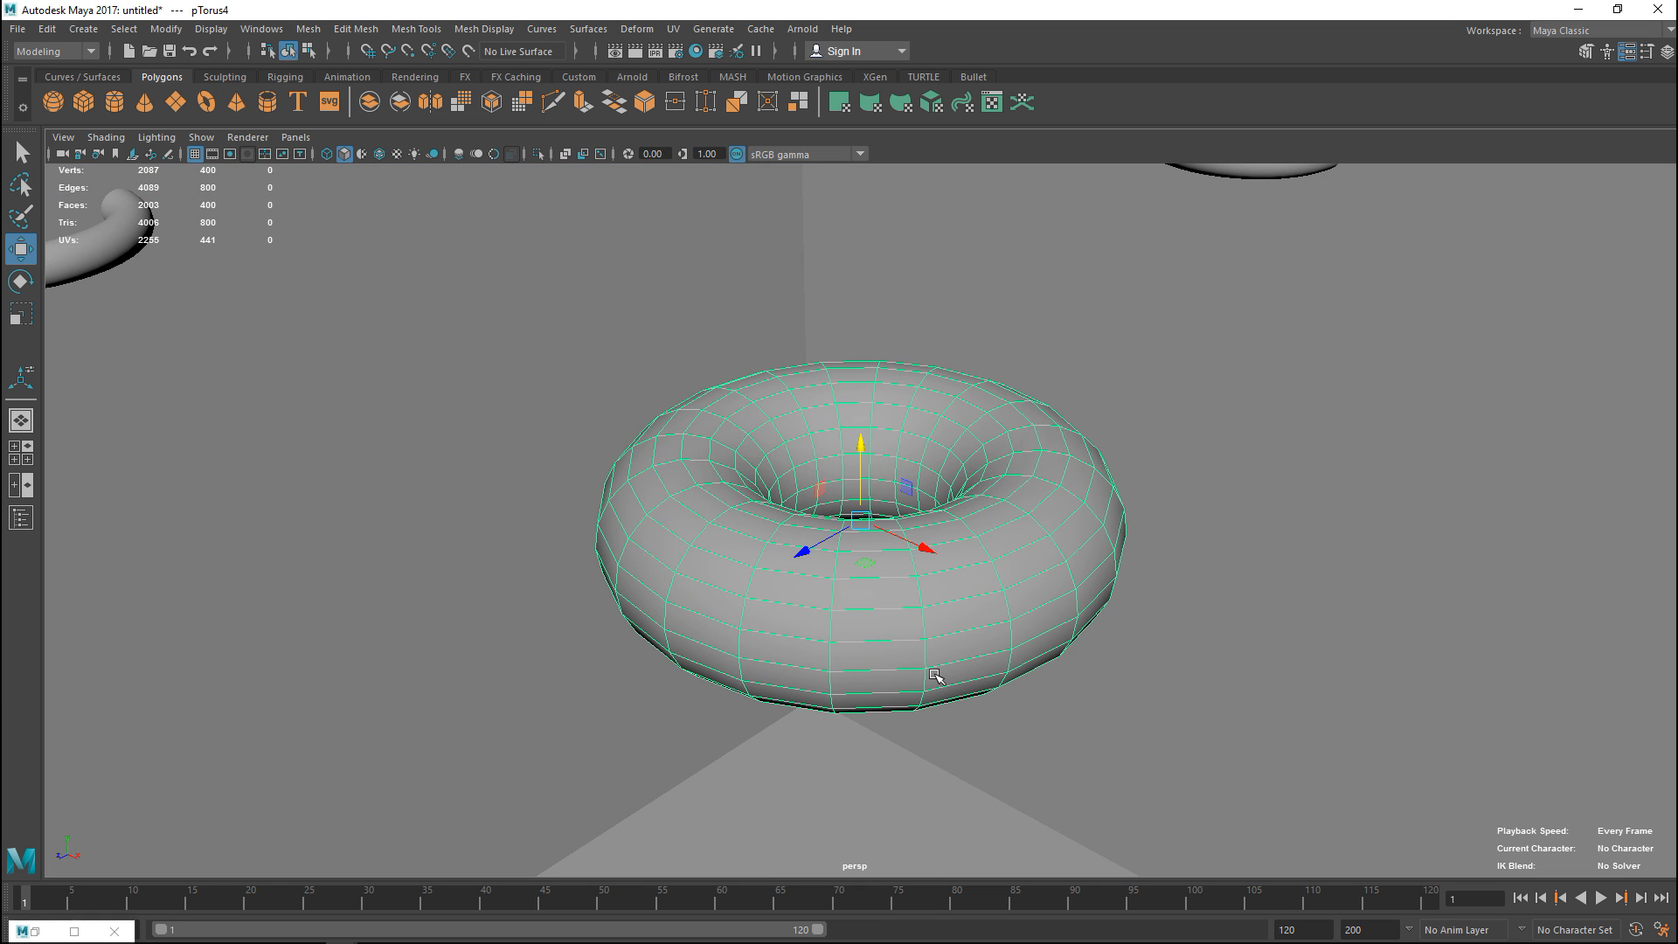
Step: Inspect the torus's polyTorus2 construction settings in the Attribute Editor, then switch to the four-view layout
{"action": "key", "text": "ctrl+a"}
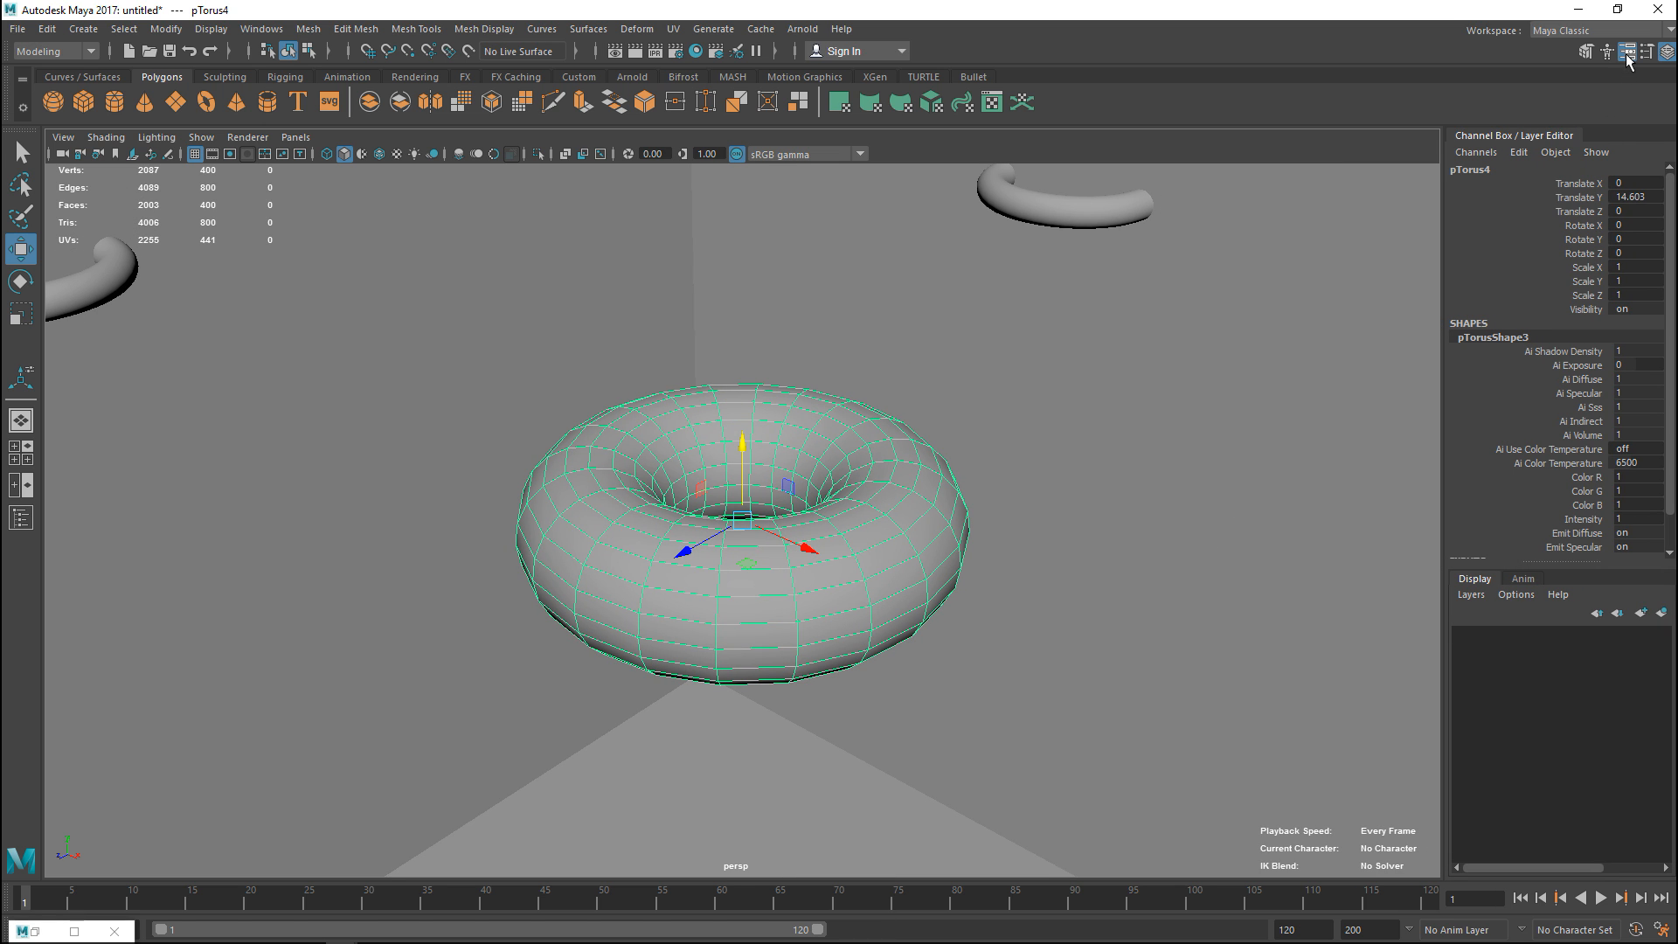
{"action": "left_click", "coordinate": [1667, 51]}
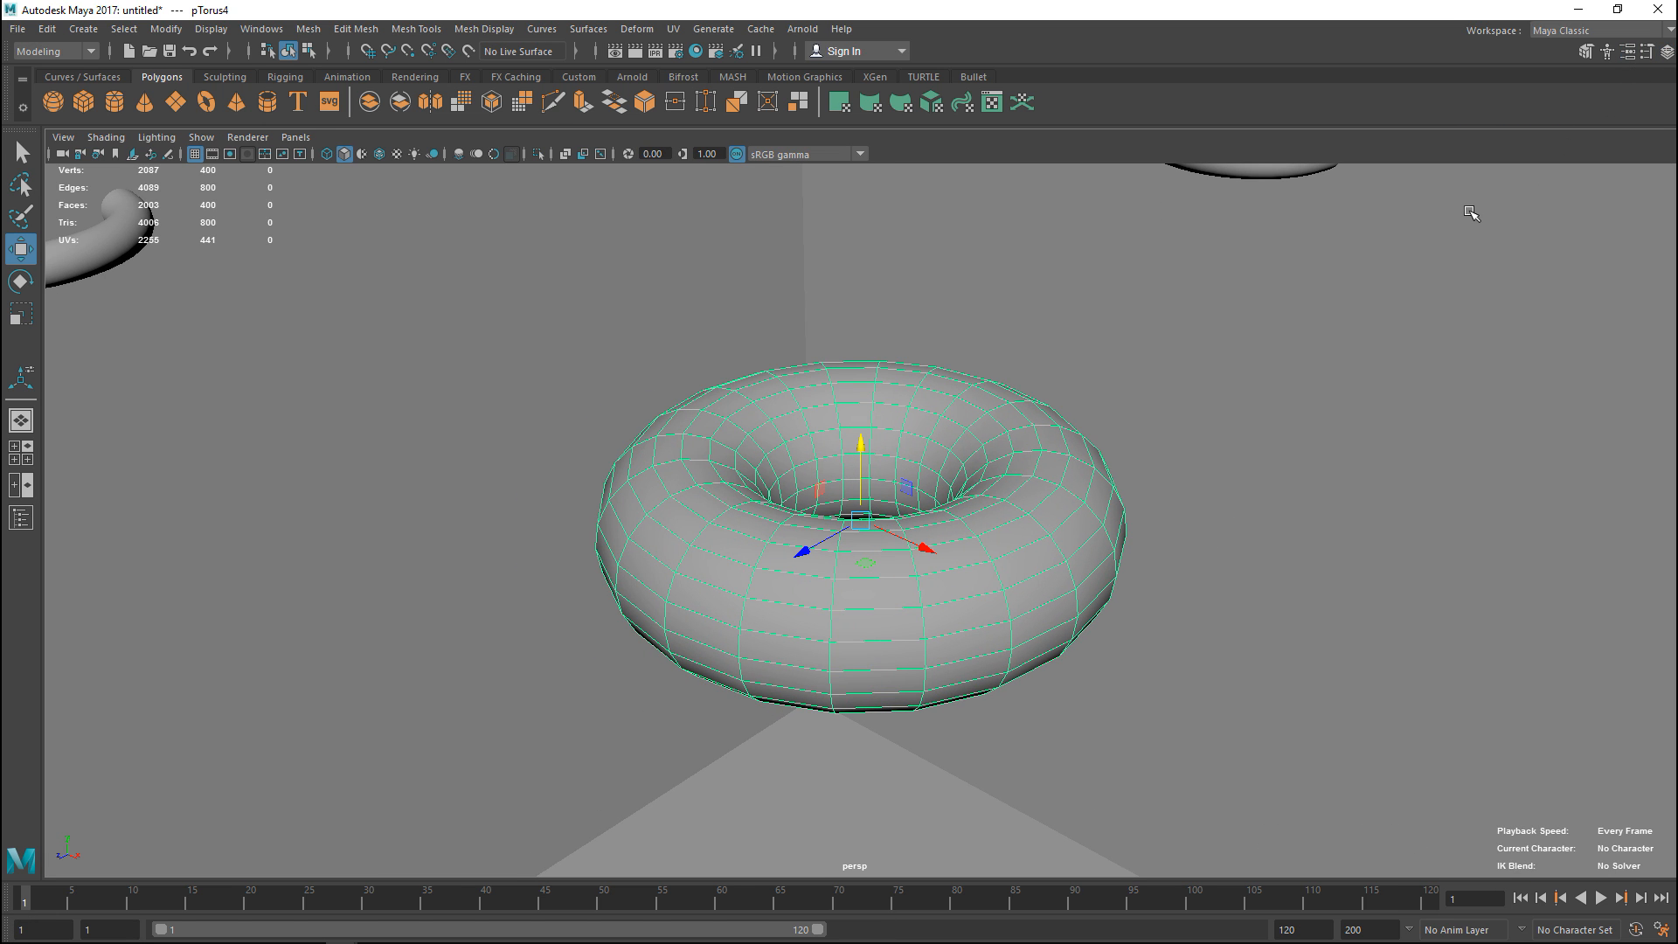
{"action": "key", "text": "ctrl+a"}
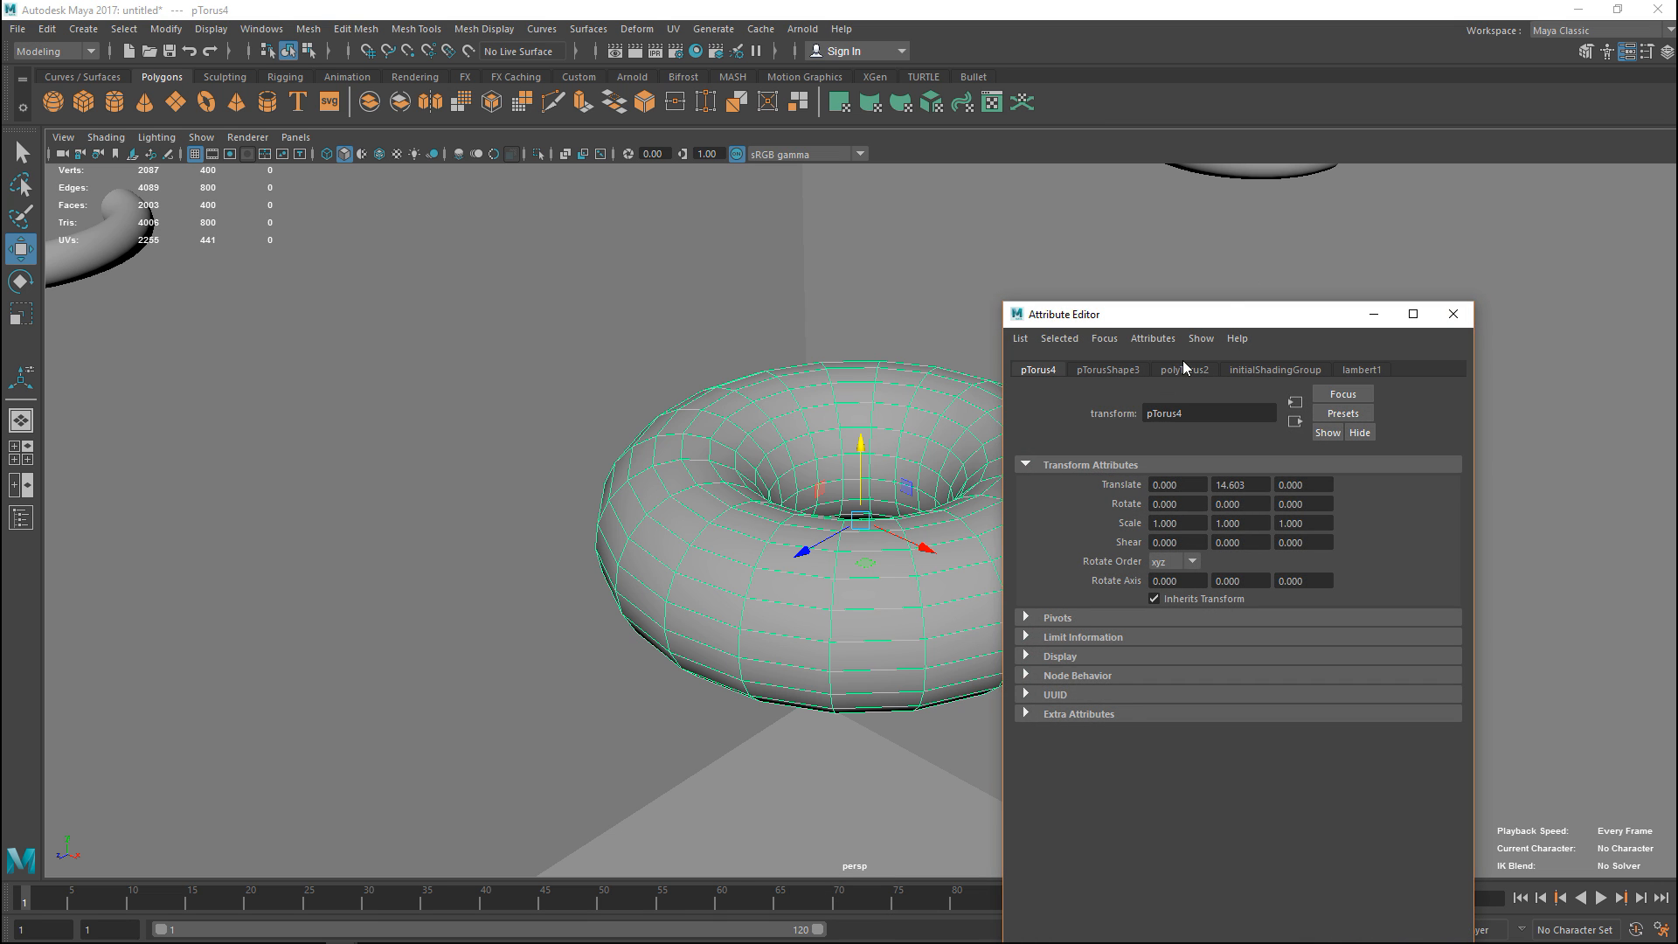
{"action": "left_click", "coordinate": [1185, 368]}
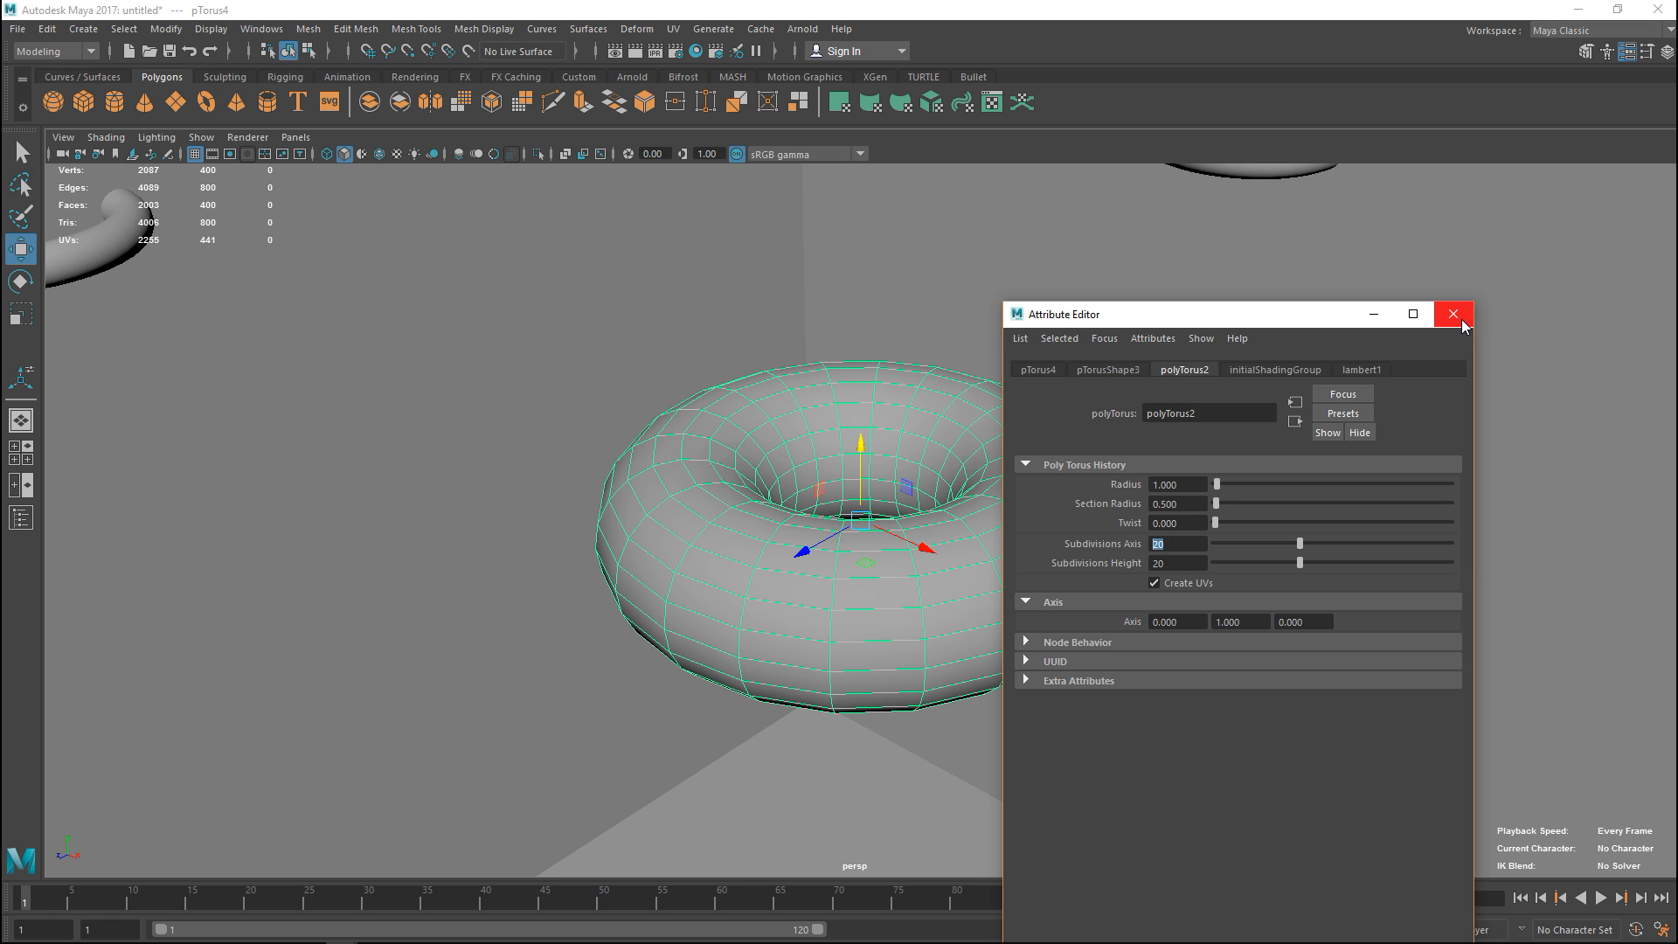
{"action": "left_click", "coordinate": [1453, 314]}
{"action": "left_click", "coordinate": [21, 454]}
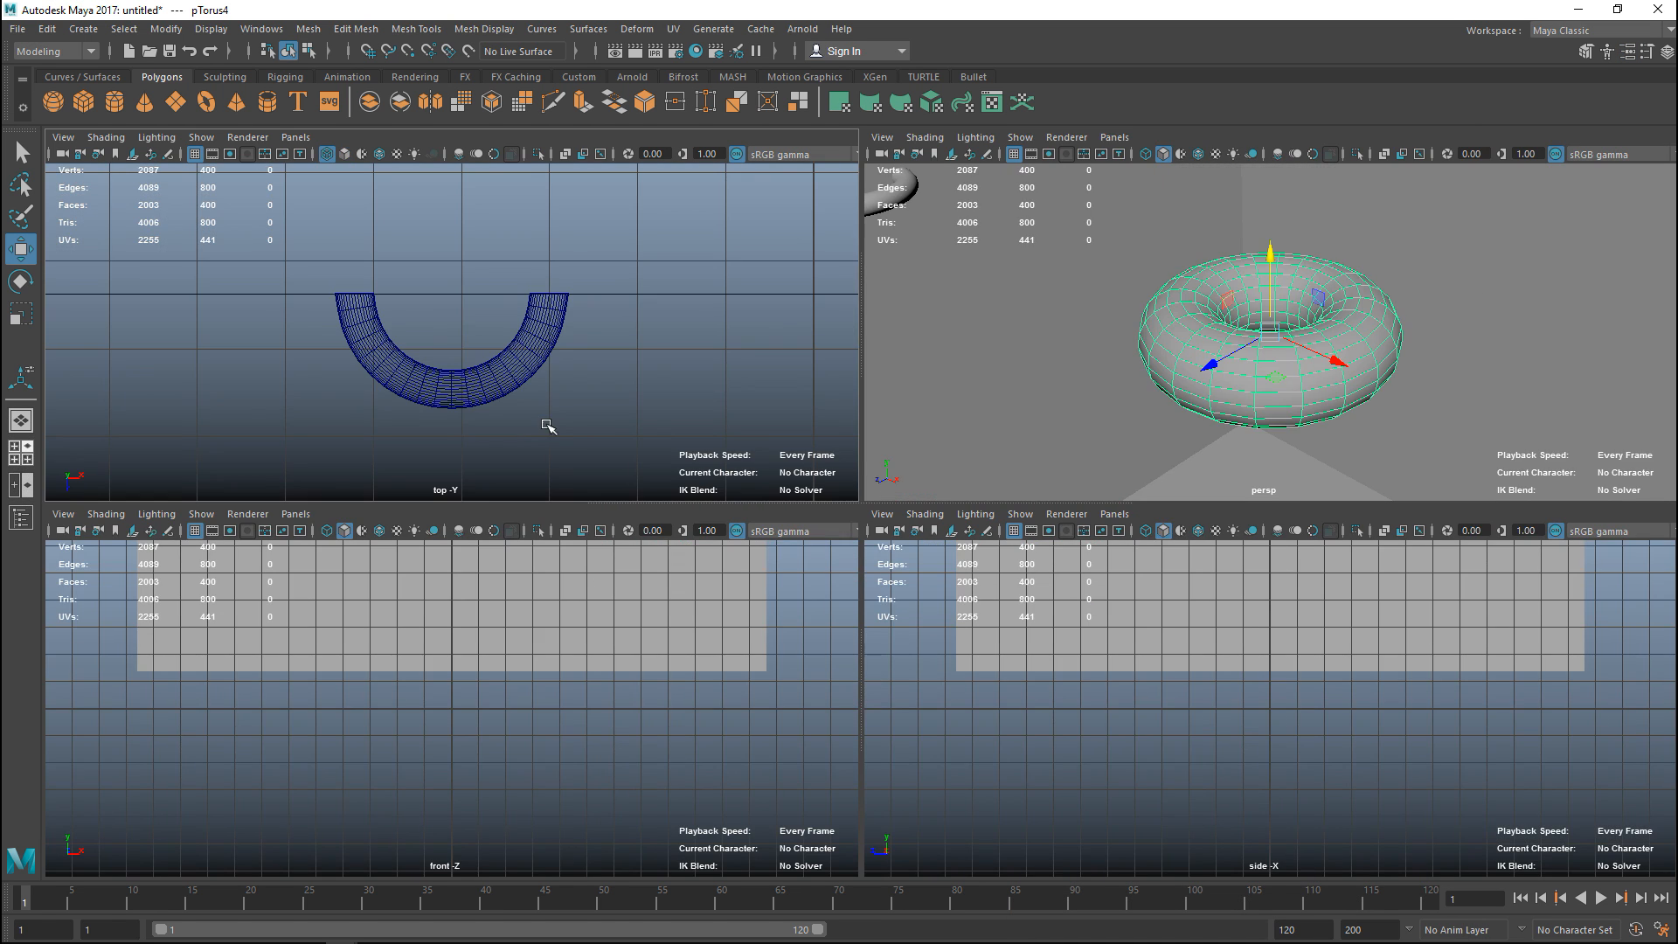
Step: In the maximized top view select the new torus, toggling into face mode and back to object mode
{"action": "key", "text": "space"}
{"action": "left_click", "coordinate": [567, 449]}
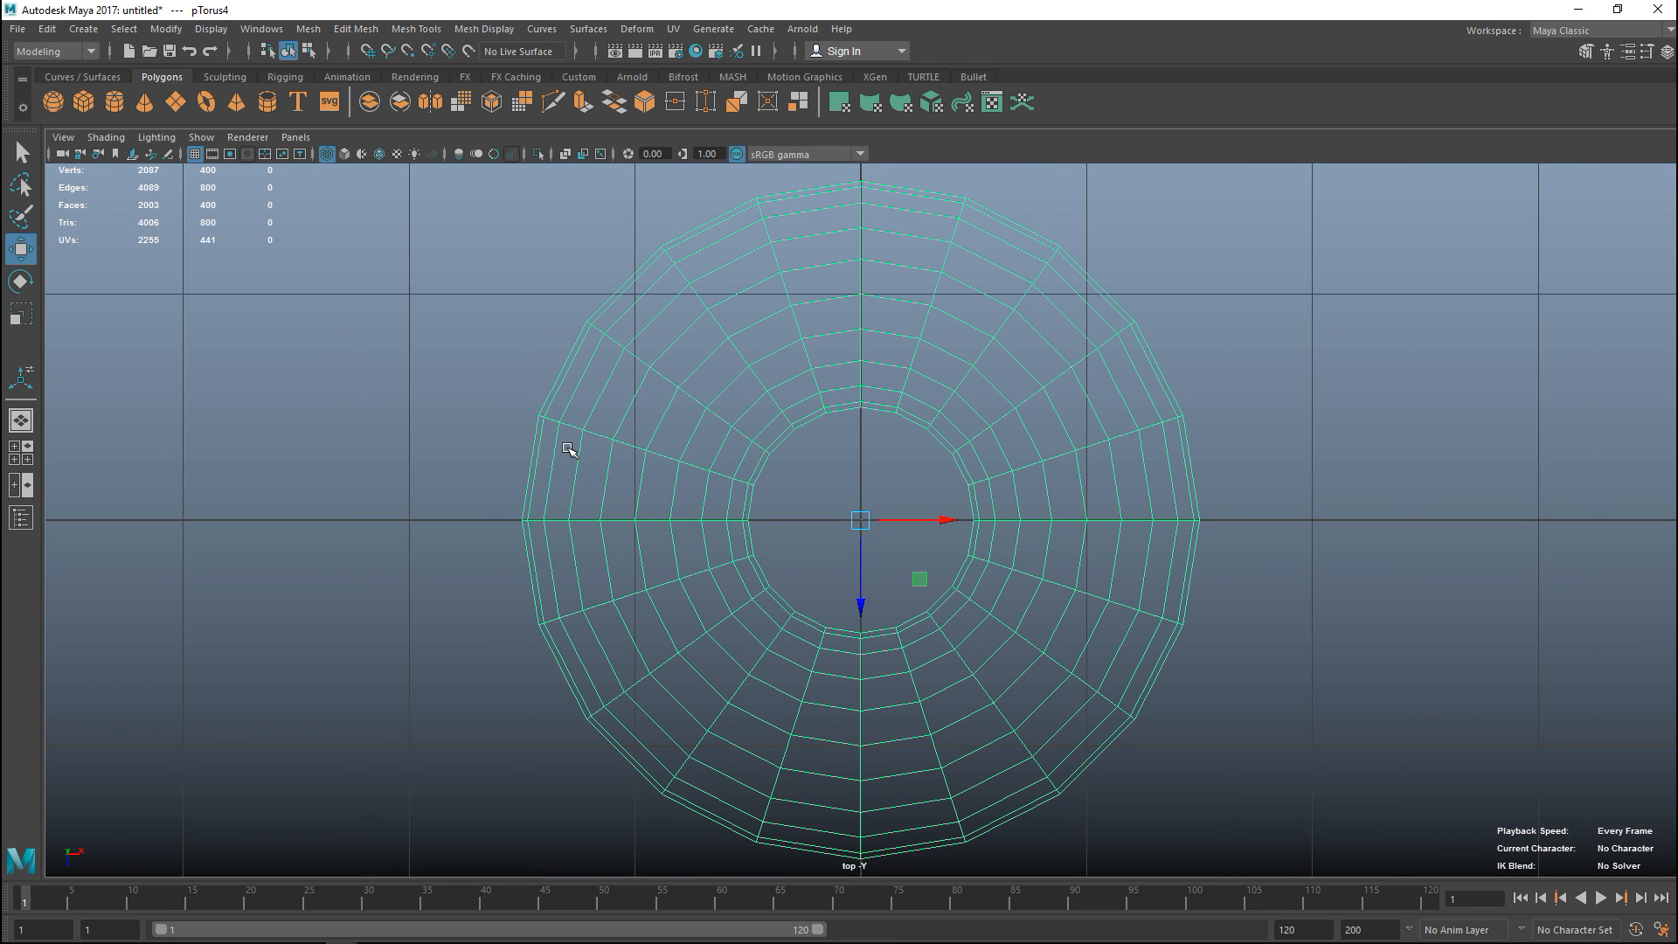
{"action": "scroll", "coordinate": [611, 509], "scroll_direction": "down", "scroll_amount": 5}
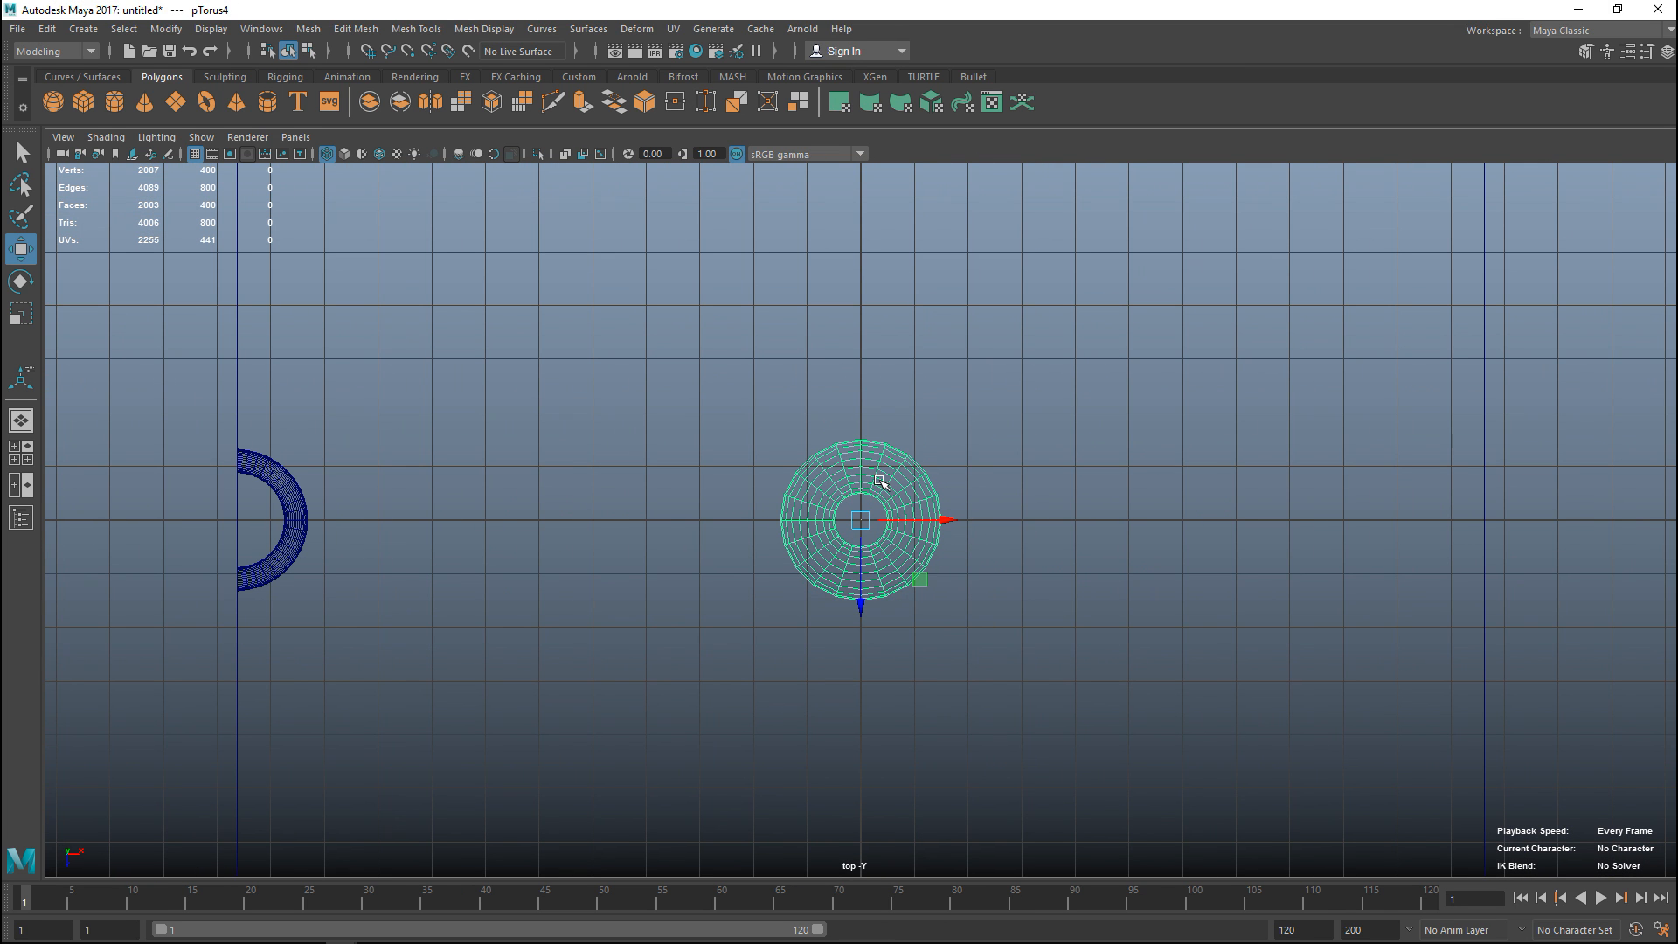
{"action": "right_click", "coordinate": [879, 423]}
{"action": "mouse_move", "coordinate": [880, 422]}
{"action": "right_mouse_down"}
{"action": "mouse_move", "coordinate": [881, 474]}
{"action": "mouse_move", "coordinate": [977, 427]}
{"action": "right_mouse_up"}
{"action": "right_click", "coordinate": [910, 422]}
{"action": "right_click_drag", "start_coordinate": [915, 479], "coordinate": [996, 398]}
Step: Set the torus's Section Radius to 0.2, then 0.15, and close the Attribute Editor
{"action": "key", "text": "ctrl+a"}
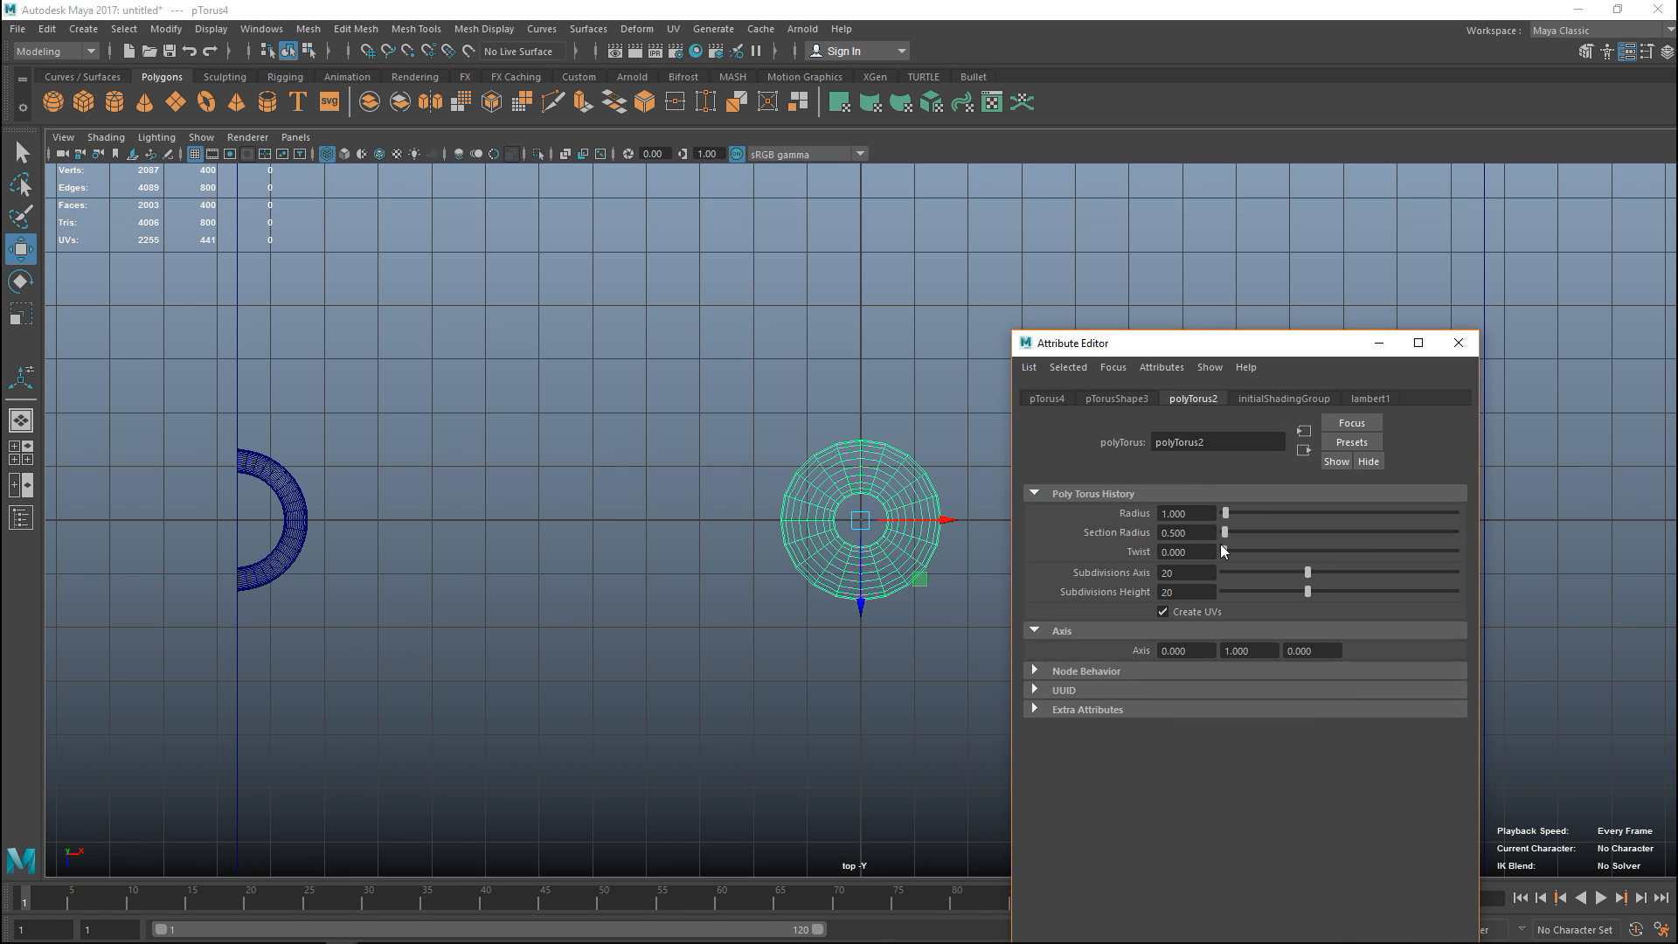
{"action": "type", "text": "0.2"}
{"action": "key", "text": "Return"}
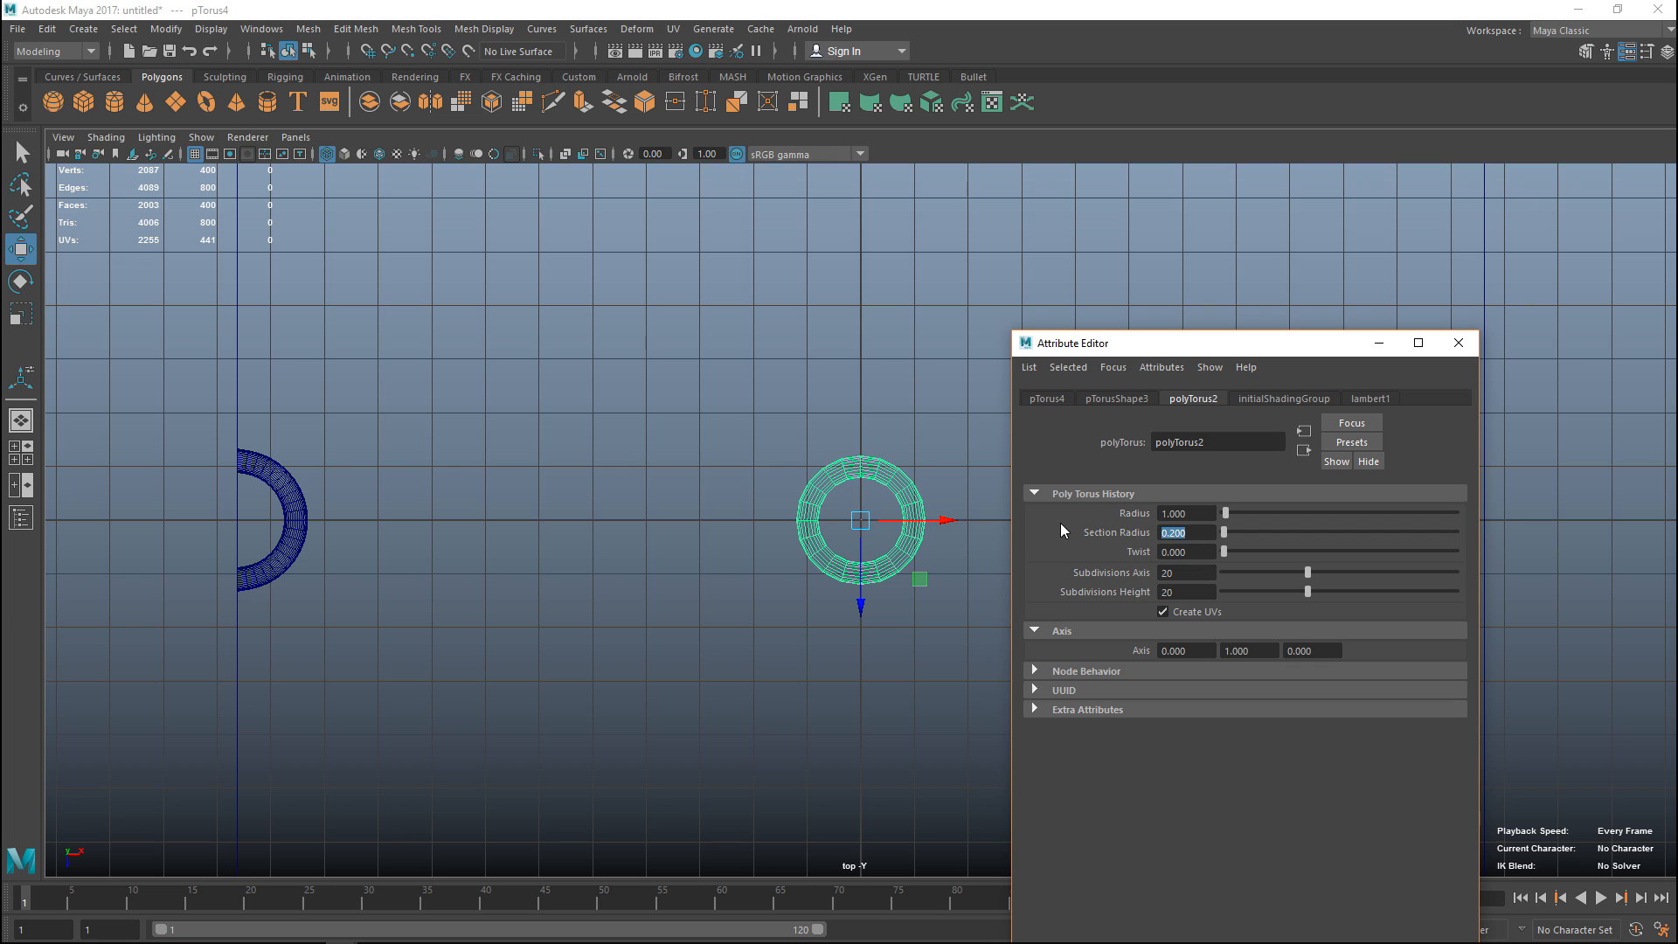
{"action": "type", "text": "0.15"}
{"action": "key", "text": "Return"}
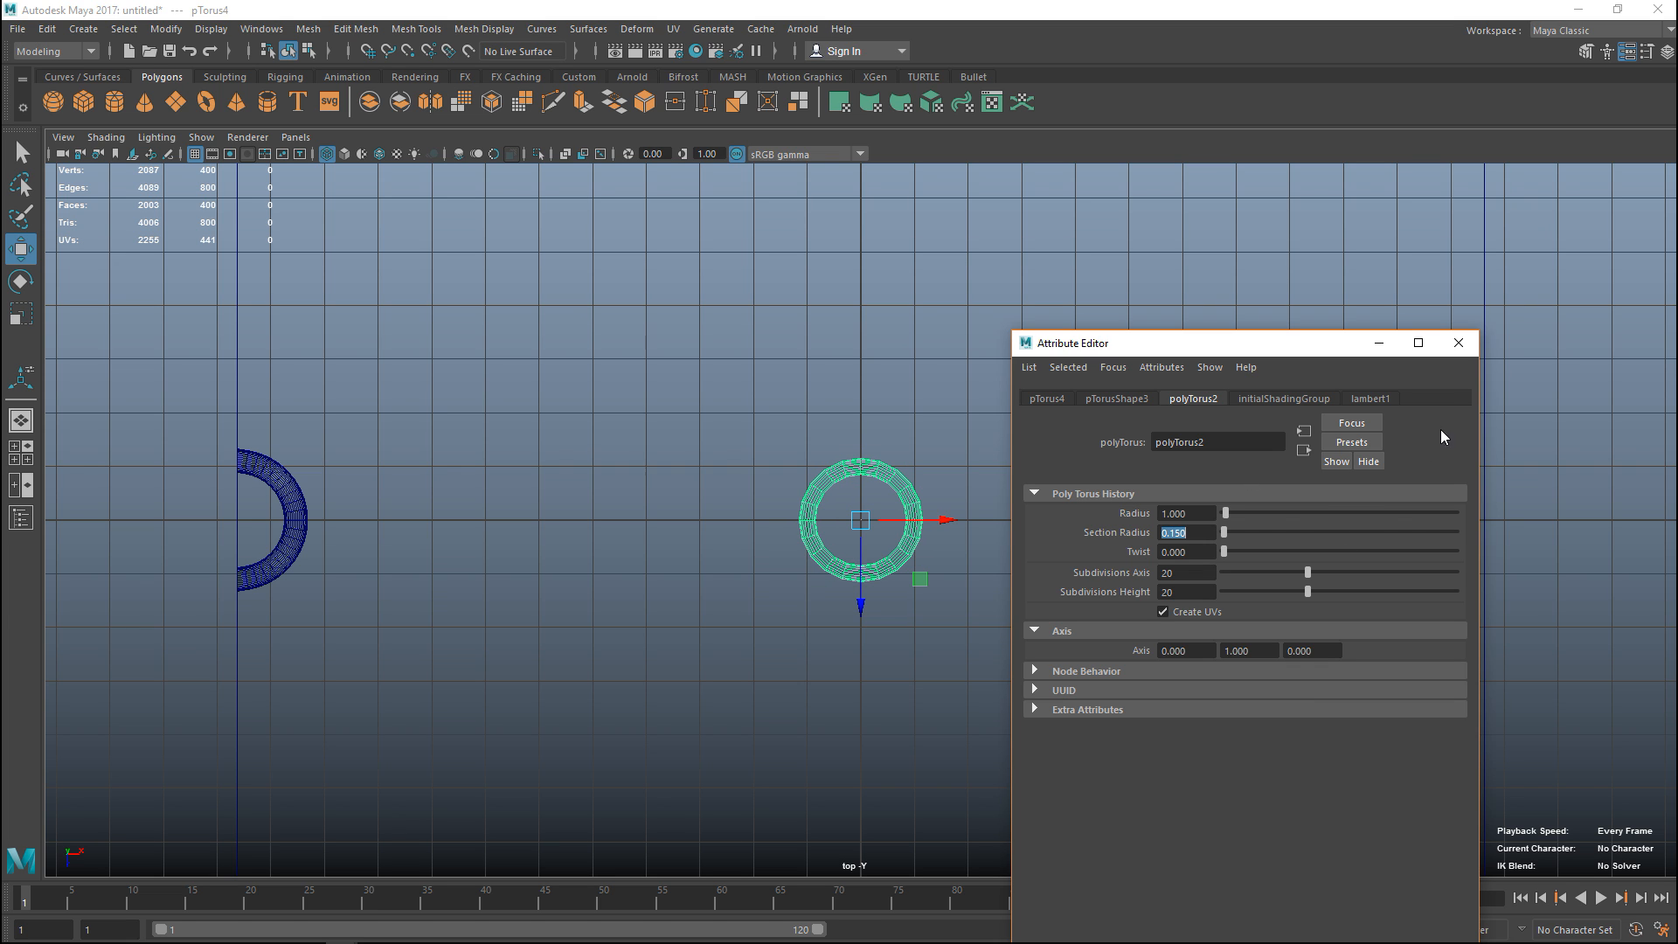
{"action": "left_click", "coordinate": [1458, 343]}
{"action": "scroll", "coordinate": [861, 525], "scroll_direction": "up", "scroll_amount": 3}
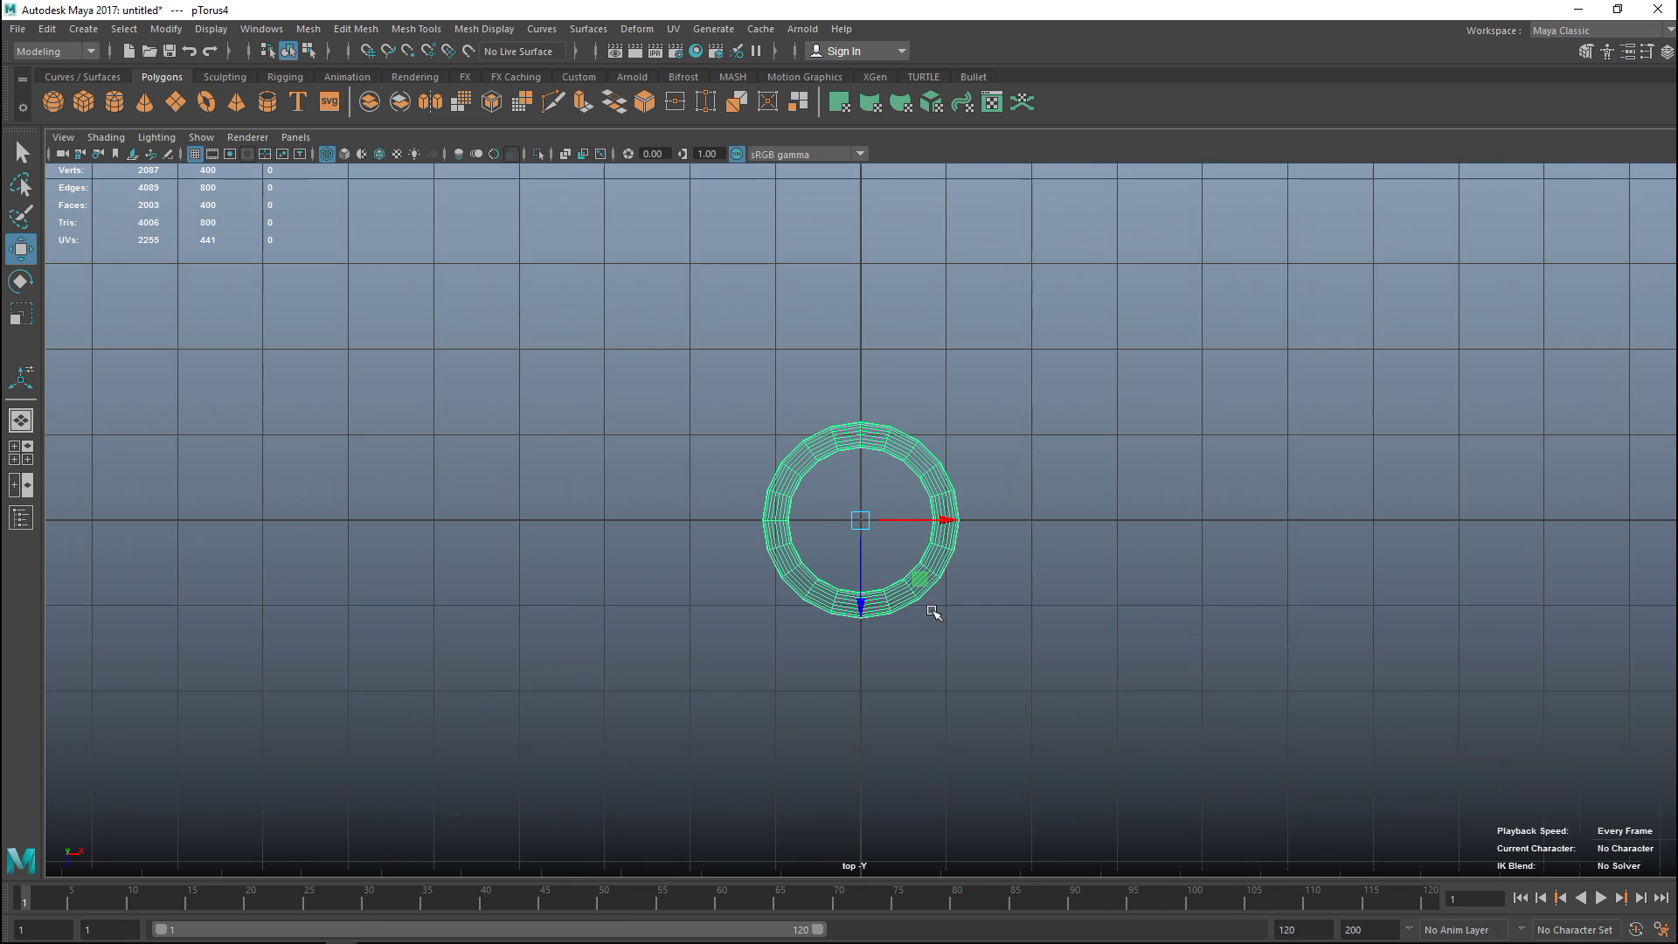
{"action": "right_click", "coordinate": [905, 452]}
Step: Pull the torus's right-half faces outward to stretch it into an elongated link
{"action": "left_click", "coordinate": [903, 471]}
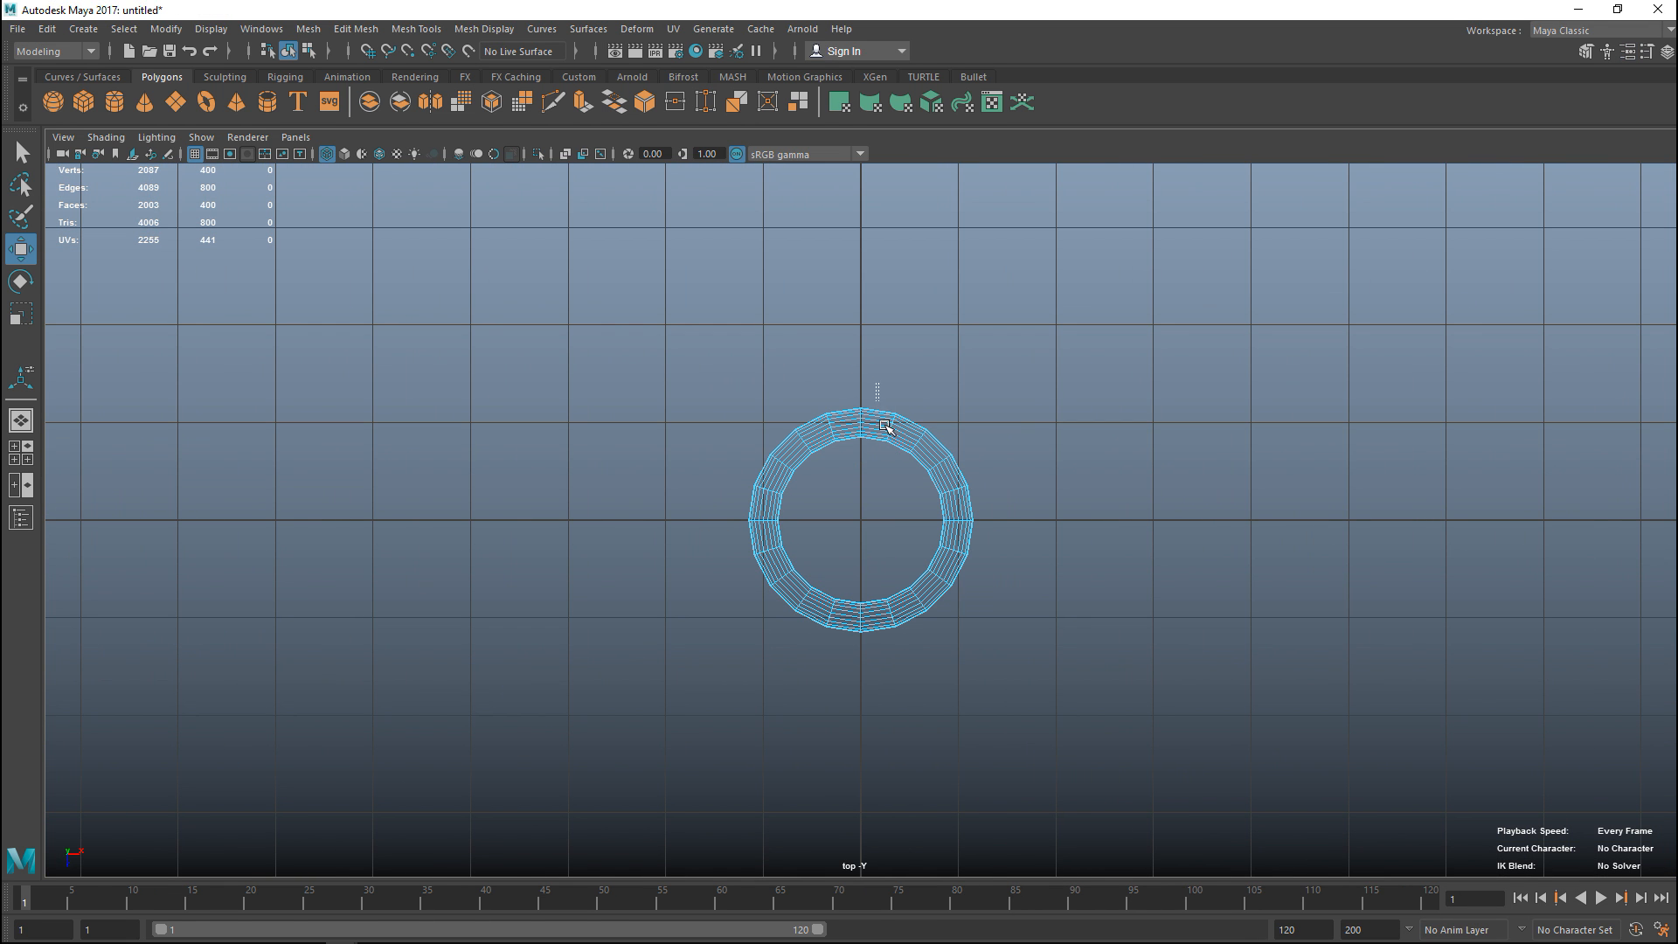
{"action": "left_click_drag", "start_coordinate": [877, 385], "coordinate": [1022, 715]}
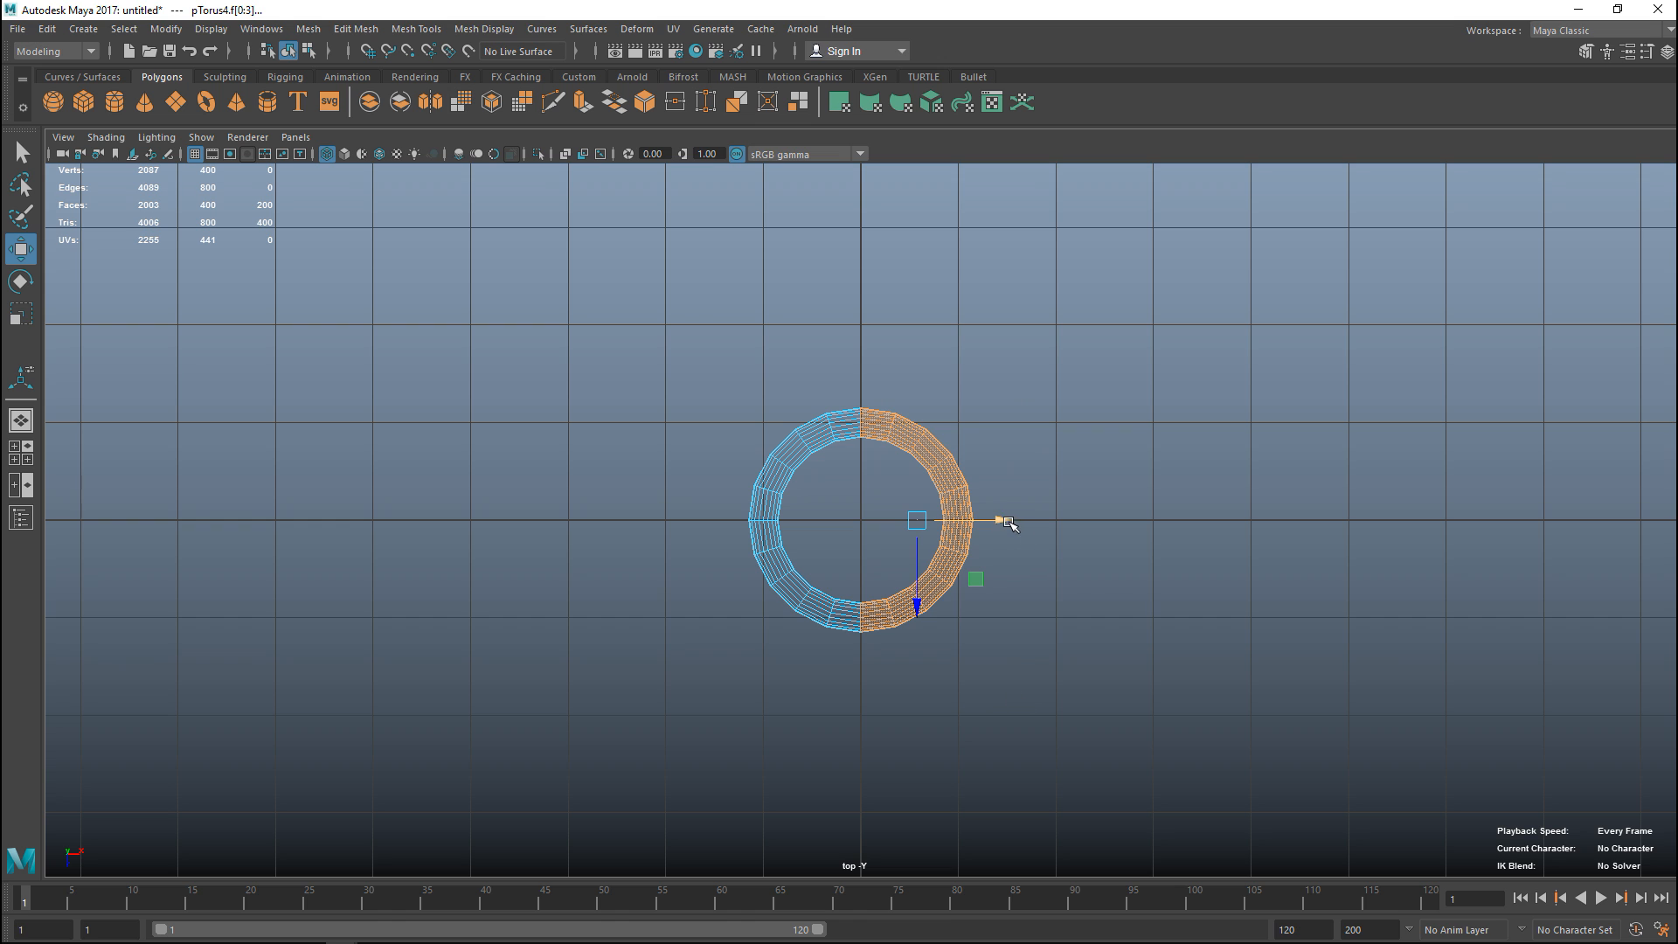
{"action": "left_click_drag", "start_coordinate": [1002, 521], "coordinate": [1210, 557]}
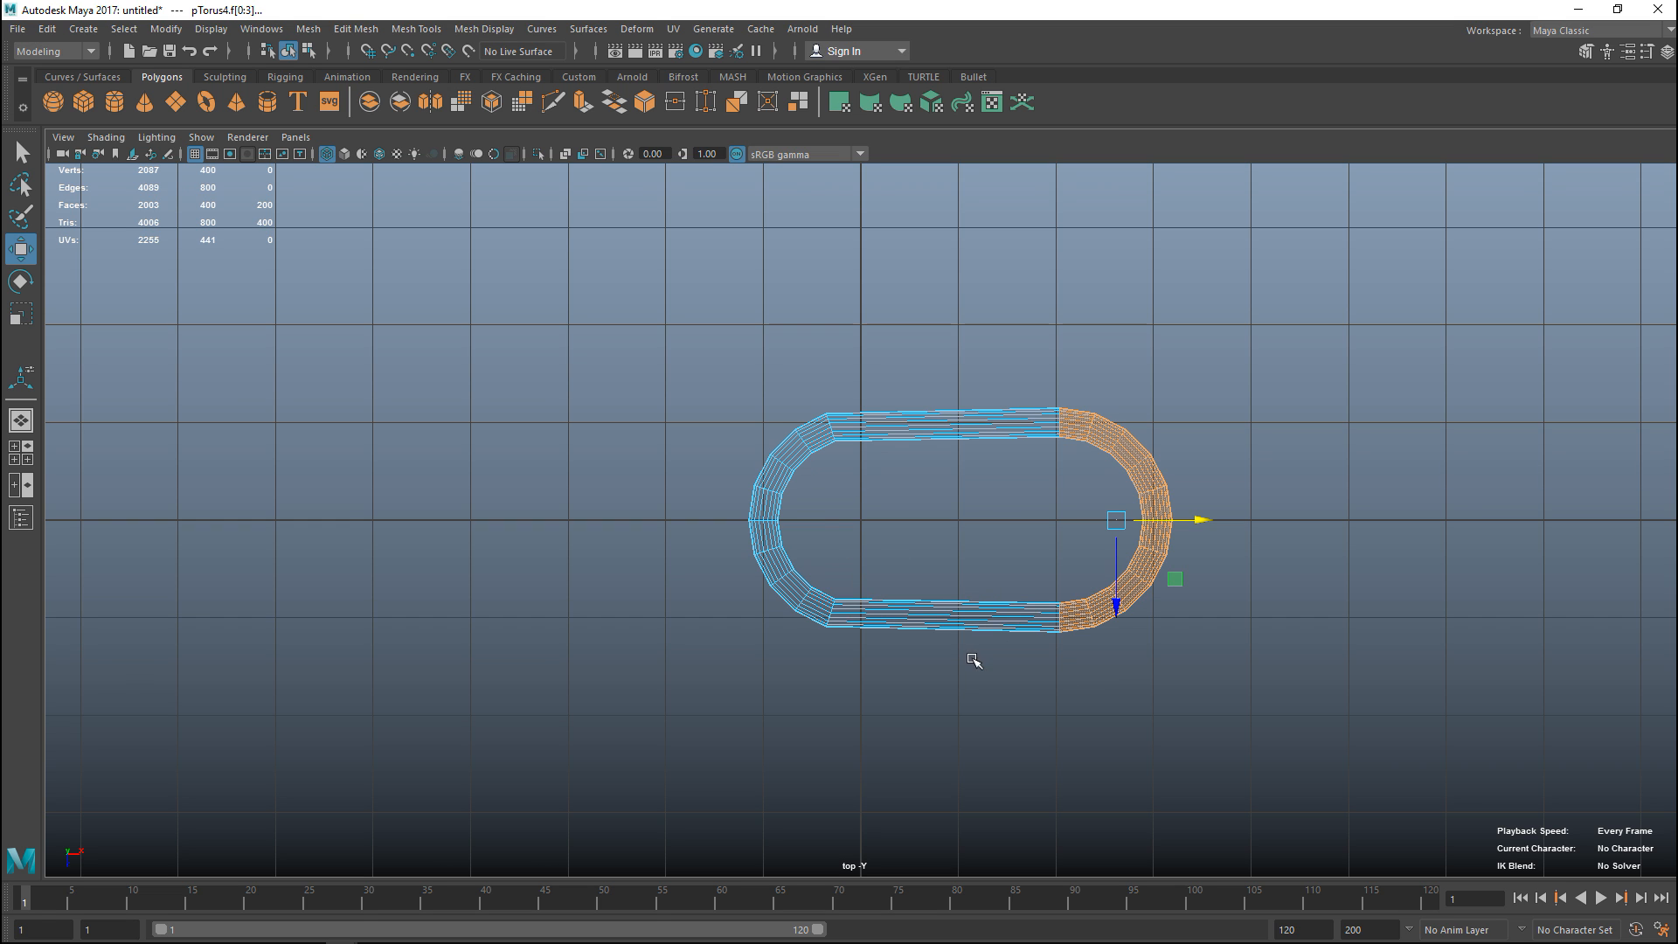
Step: Rescale the selected end faces to round off the link, then return to the whole object in perspective view
{"action": "key", "text": "r"}
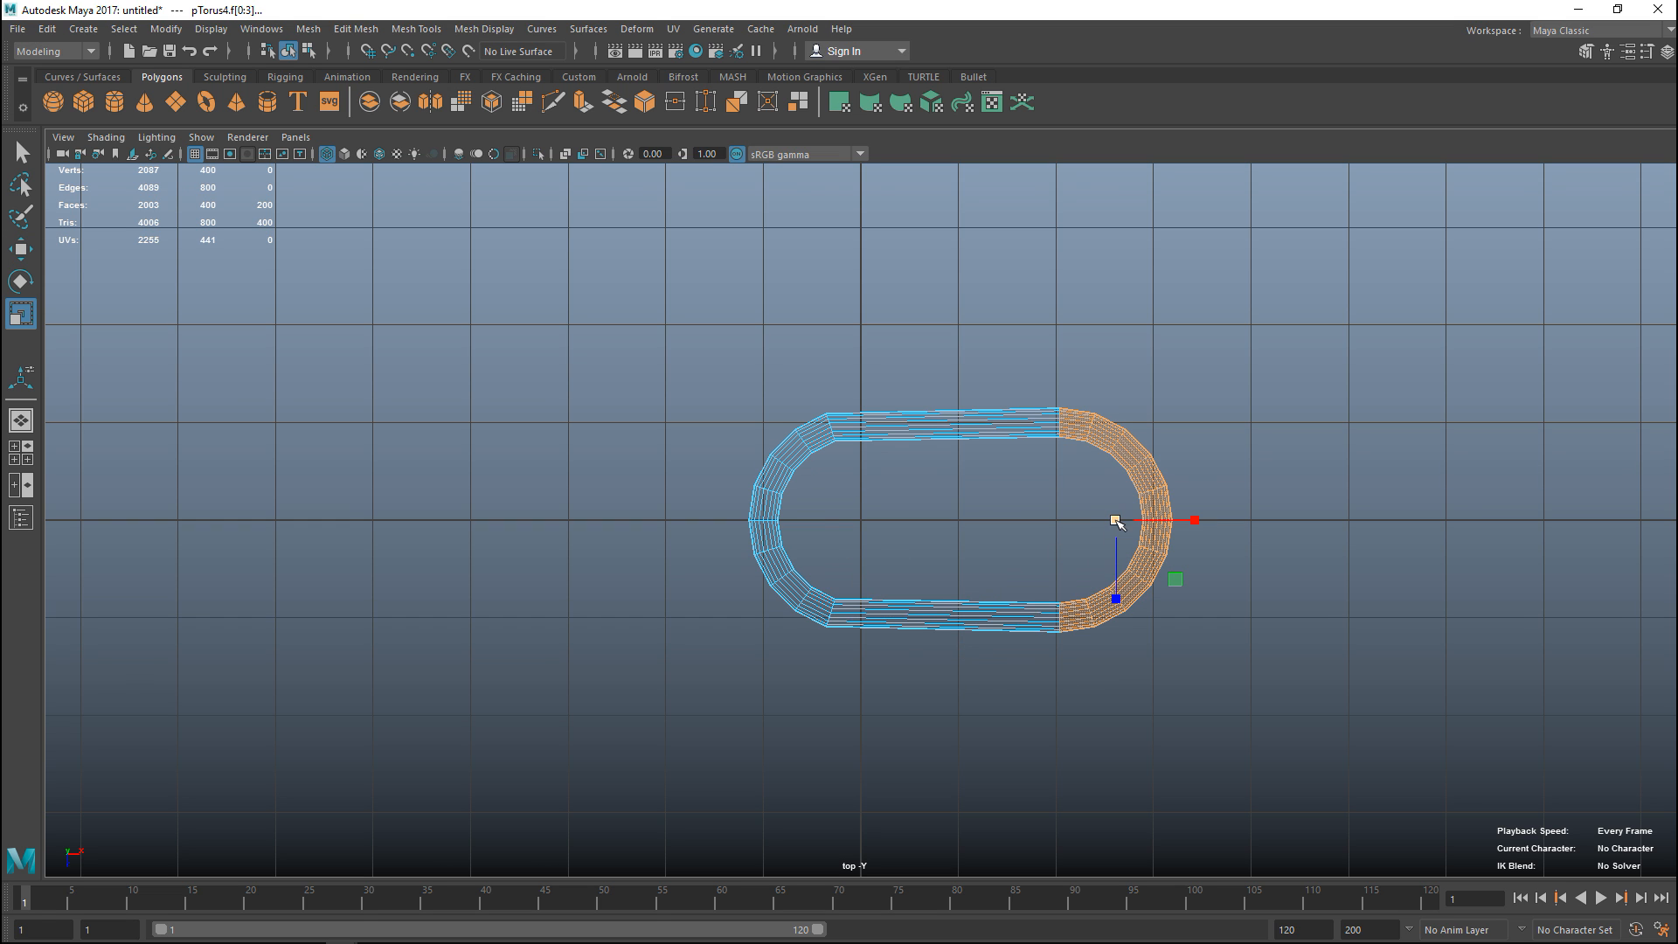
{"action": "left_click_drag", "start_coordinate": [1115, 522], "coordinate": [1114, 526]}
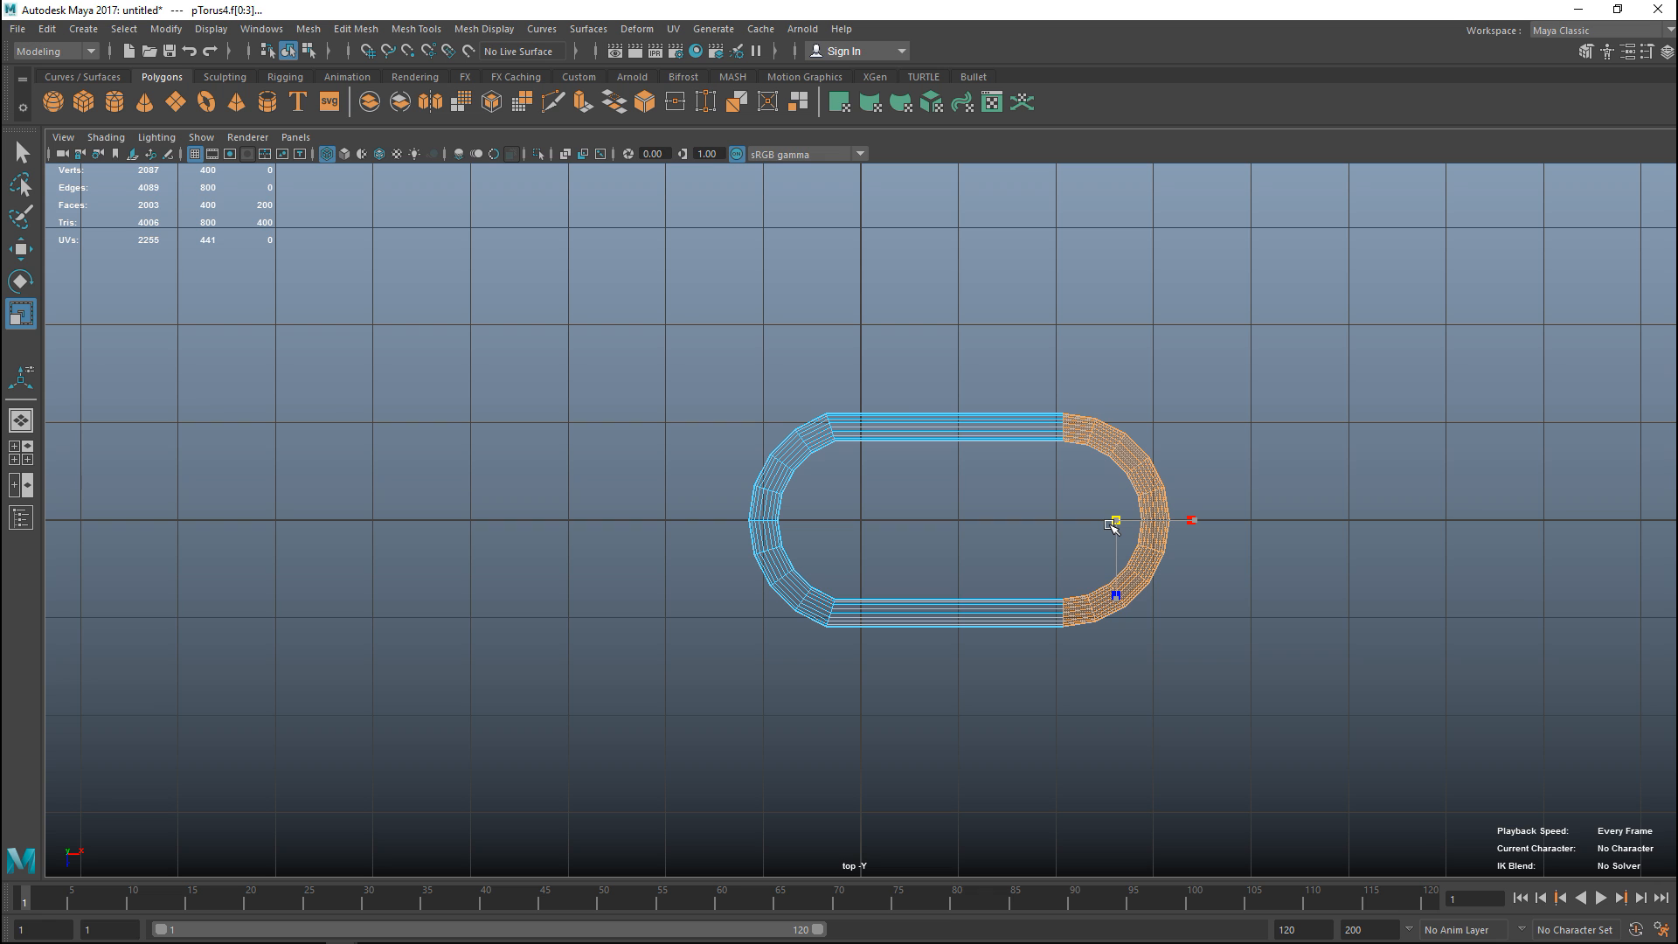
{"action": "left_click_drag", "start_coordinate": [1112, 526], "coordinate": [1113, 526]}
{"action": "key", "text": "space"}
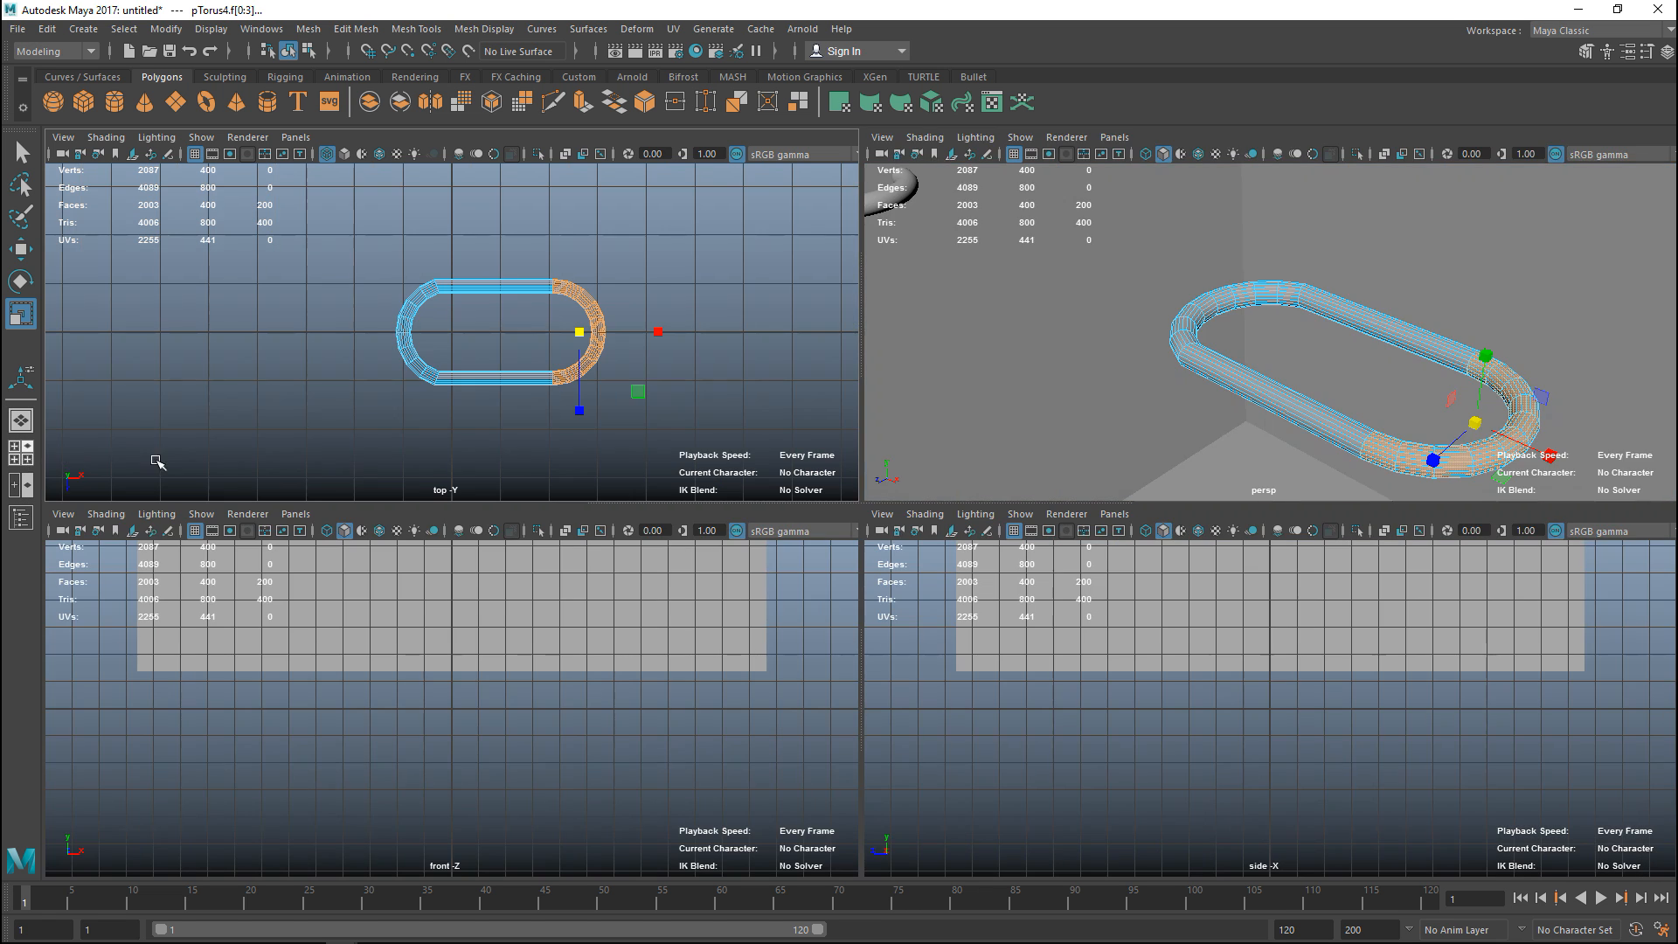
{"action": "key", "text": "space"}
{"action": "scroll", "coordinate": [879, 530], "scroll_direction": "down", "scroll_amount": 3}
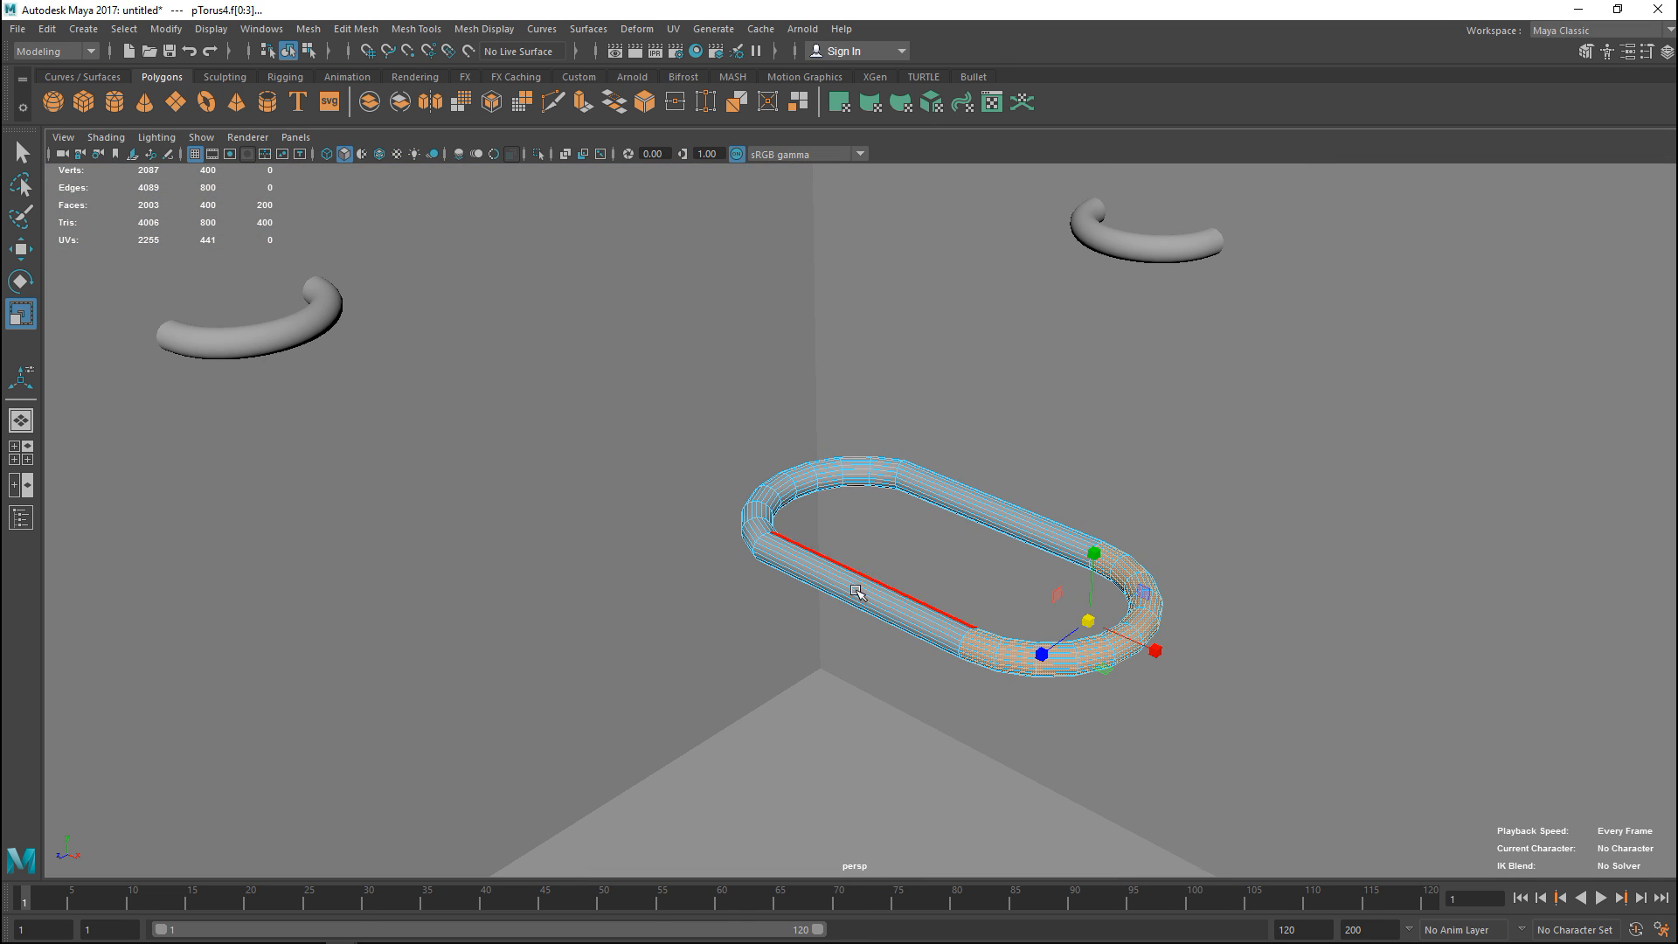
{"action": "mouse_move", "coordinate": [873, 563]}
{"action": "middle_mouse_down", "text": "alt"}
{"action": "mouse_move", "coordinate": [943, 595]}
{"action": "mouse_move", "coordinate": [787, 583]}
{"action": "middle_mouse_up", "text": "alt"}
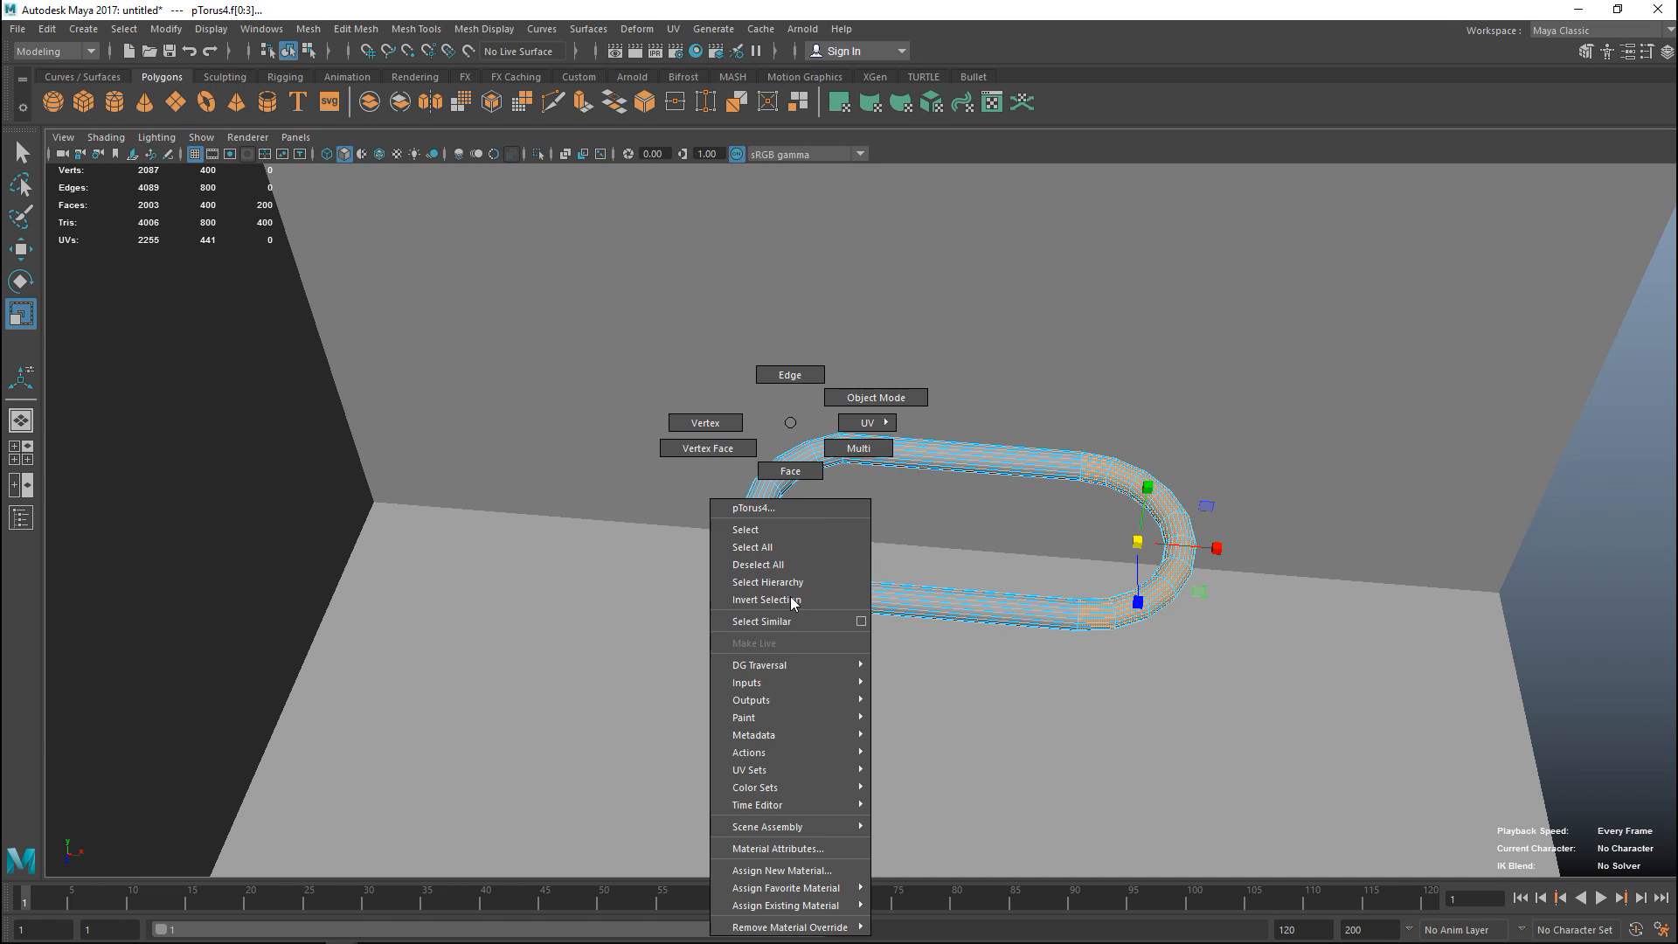
{"action": "right_click_drag", "start_coordinate": [787, 584], "coordinate": [871, 401]}
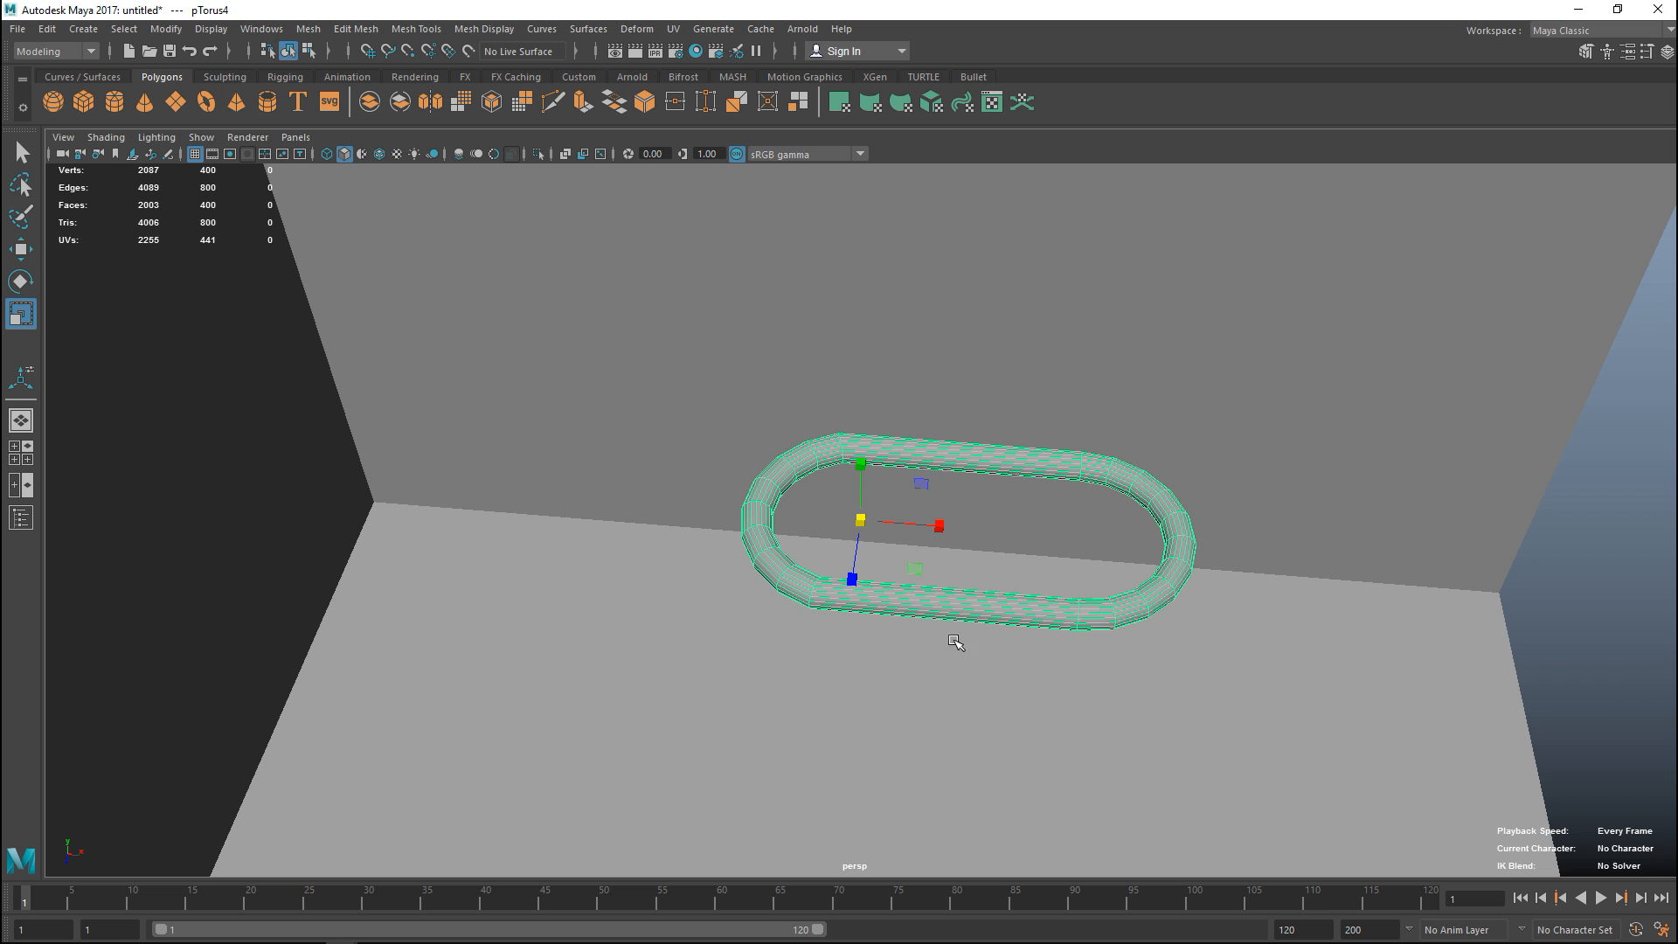
Step: Apply Mesh > Smooth to the oval link so it becomes a denser, rounder tube
{"action": "middle_click_drag", "start_coordinate": [956, 642], "coordinate": [887, 659], "text": "alt"}
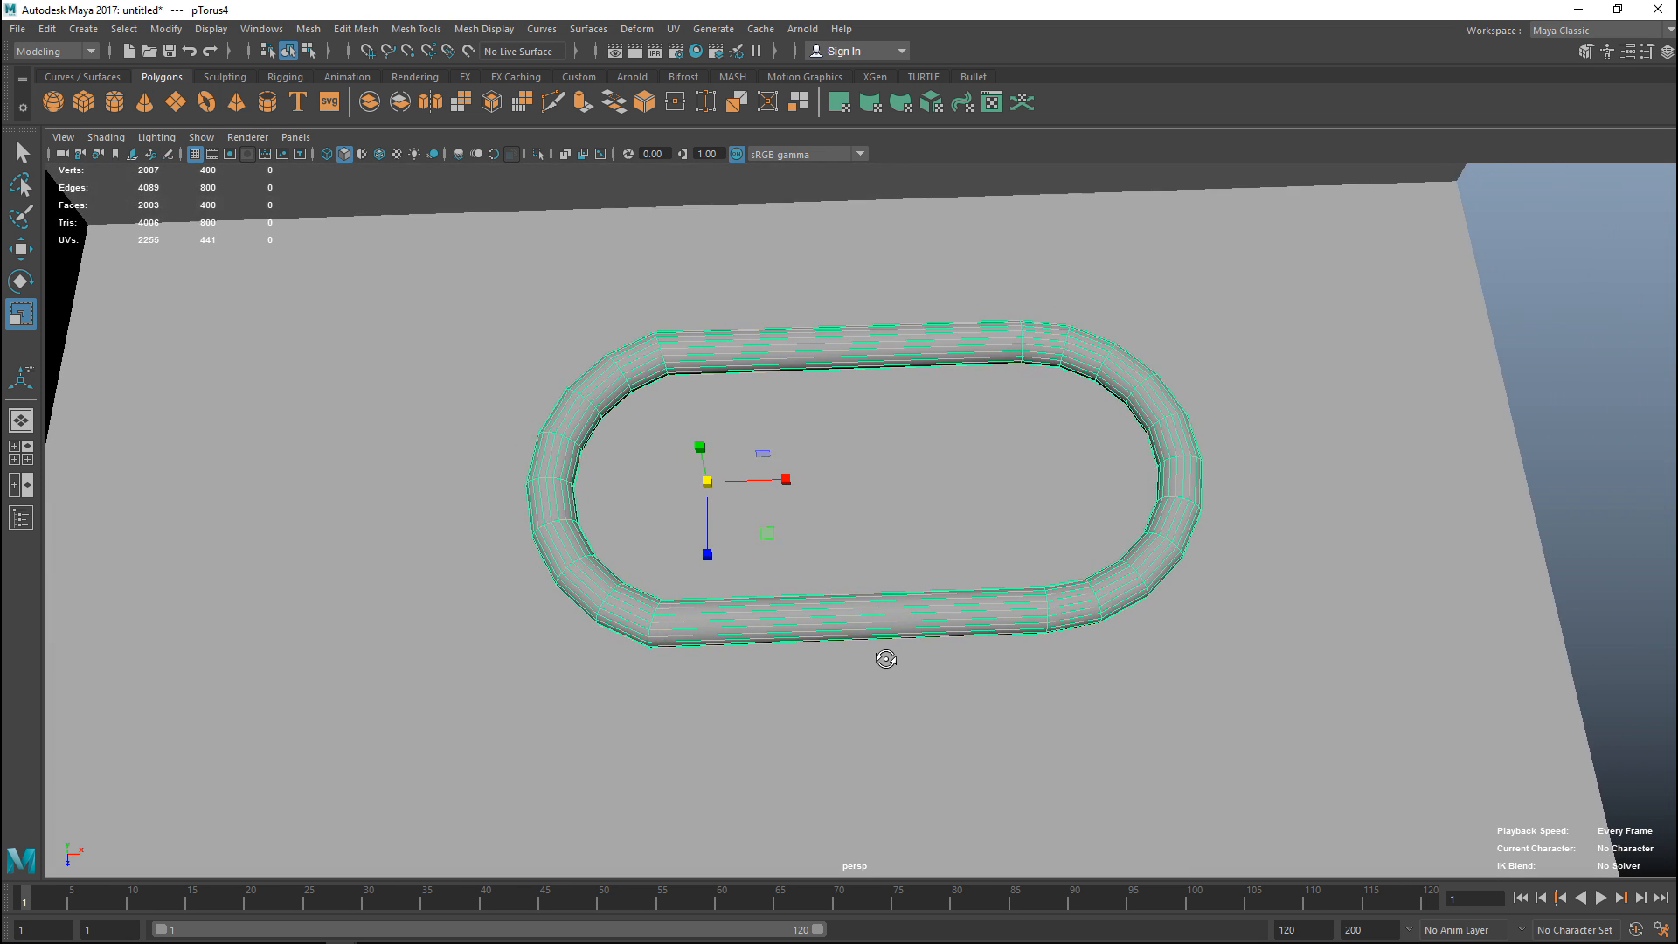
{"action": "left_click_drag", "start_coordinate": [886, 658], "coordinate": [887, 630], "text": "alt"}
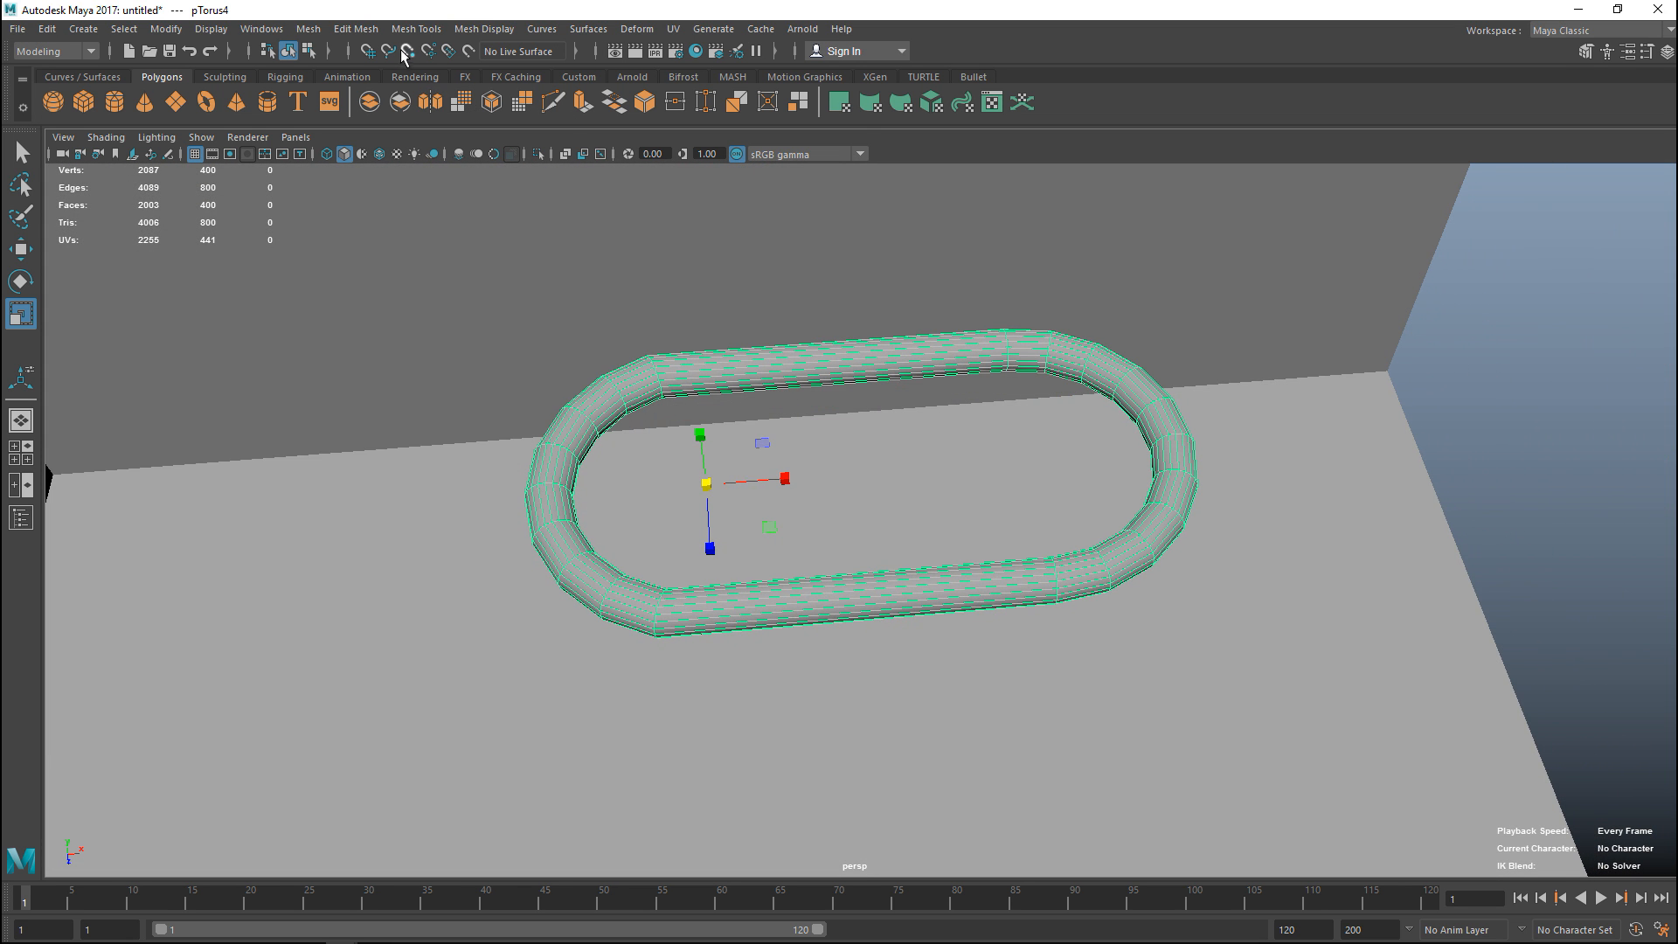
{"action": "left_click", "coordinate": [306, 29]}
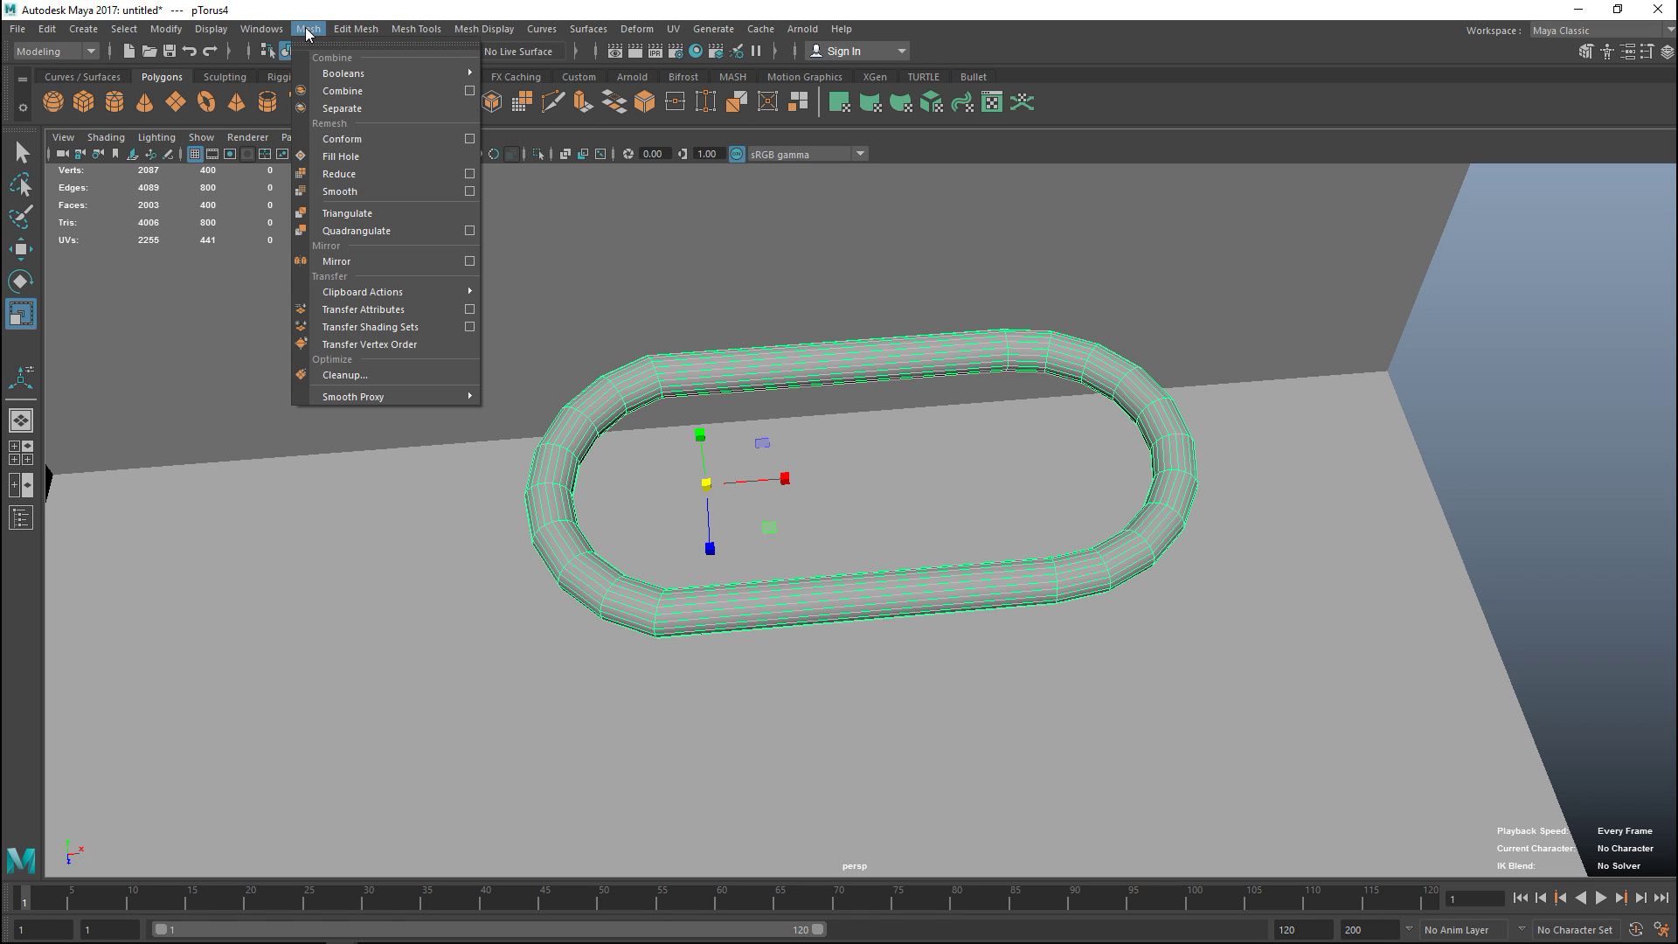
{"action": "left_click", "coordinate": [376, 197]}
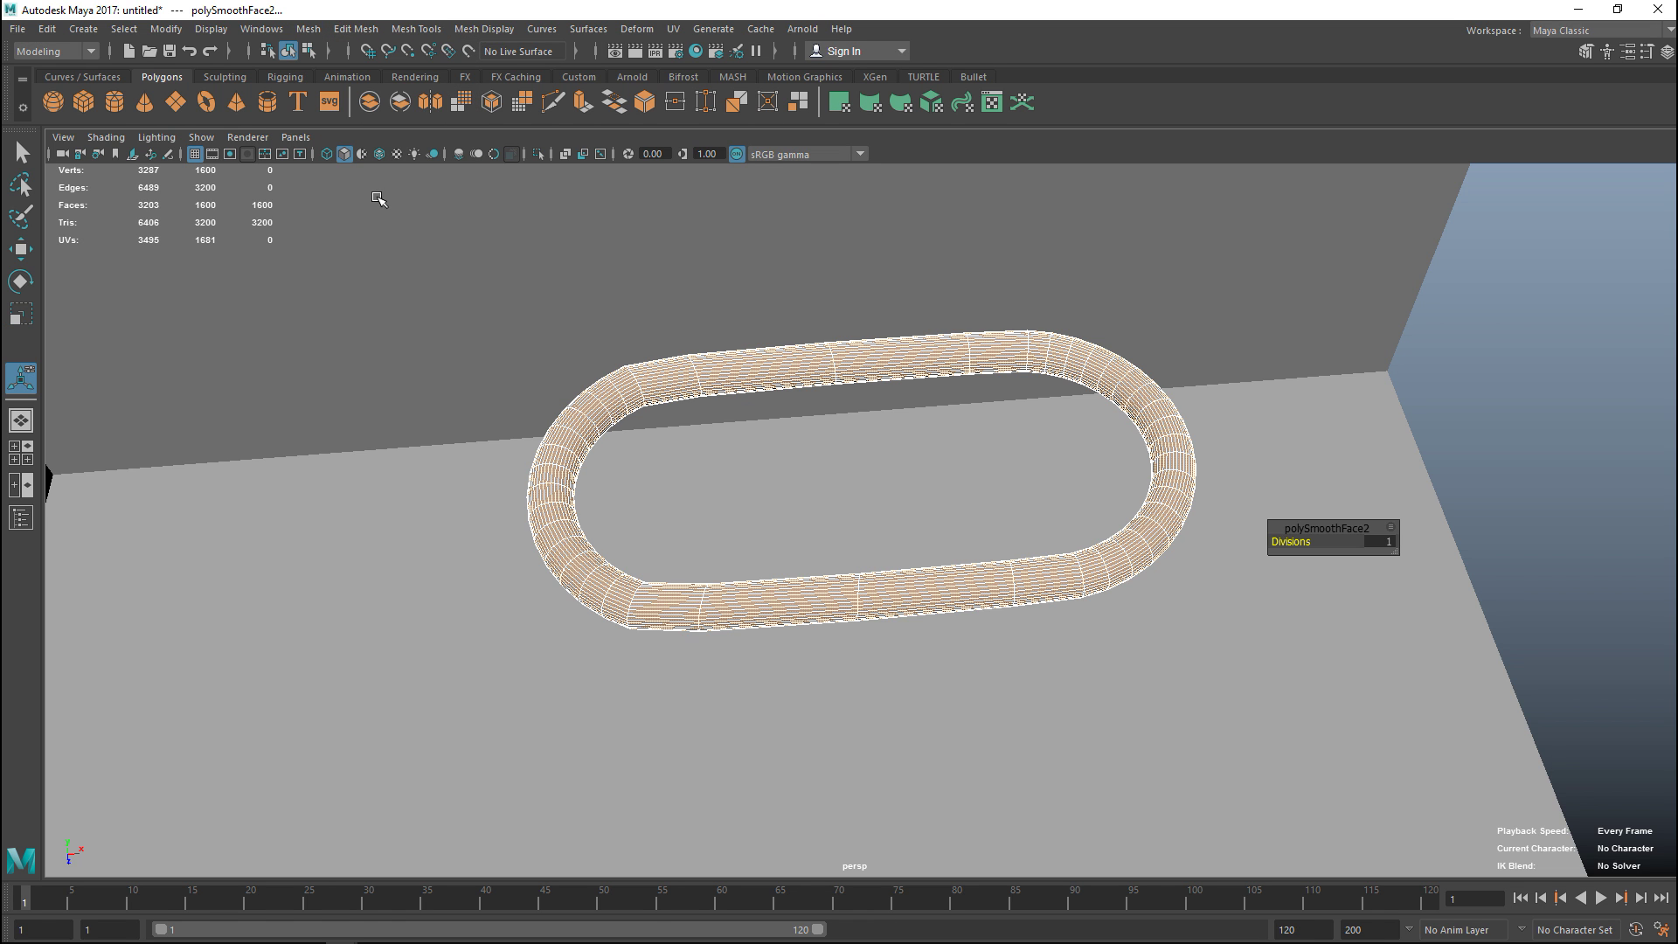
{"action": "left_click", "coordinate": [1508, 465]}
{"action": "scroll", "coordinate": [1335, 498], "scroll_direction": "down", "scroll_amount": 2}
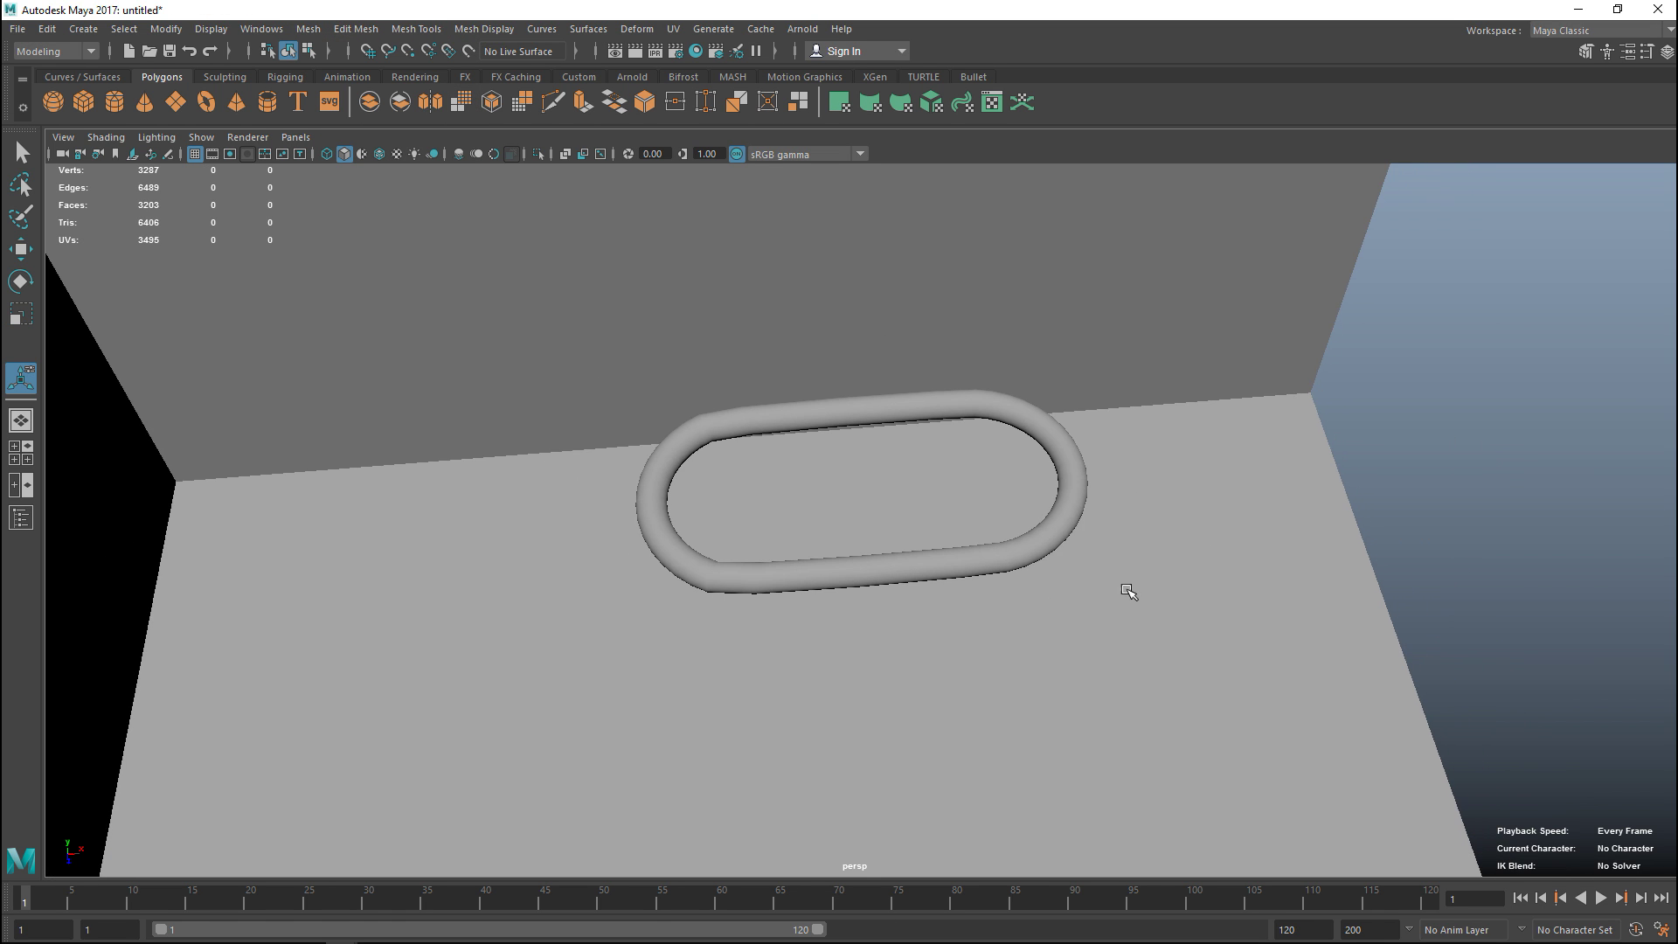
{"action": "left_click", "coordinate": [784, 579]}
{"action": "scroll", "coordinate": [800, 614], "scroll_direction": "down", "scroll_amount": 2}
Step: Move the link left and down onto the left half-torus wall bracket
{"action": "middle_click_drag", "start_coordinate": [805, 617], "coordinate": [943, 637], "text": "alt"}
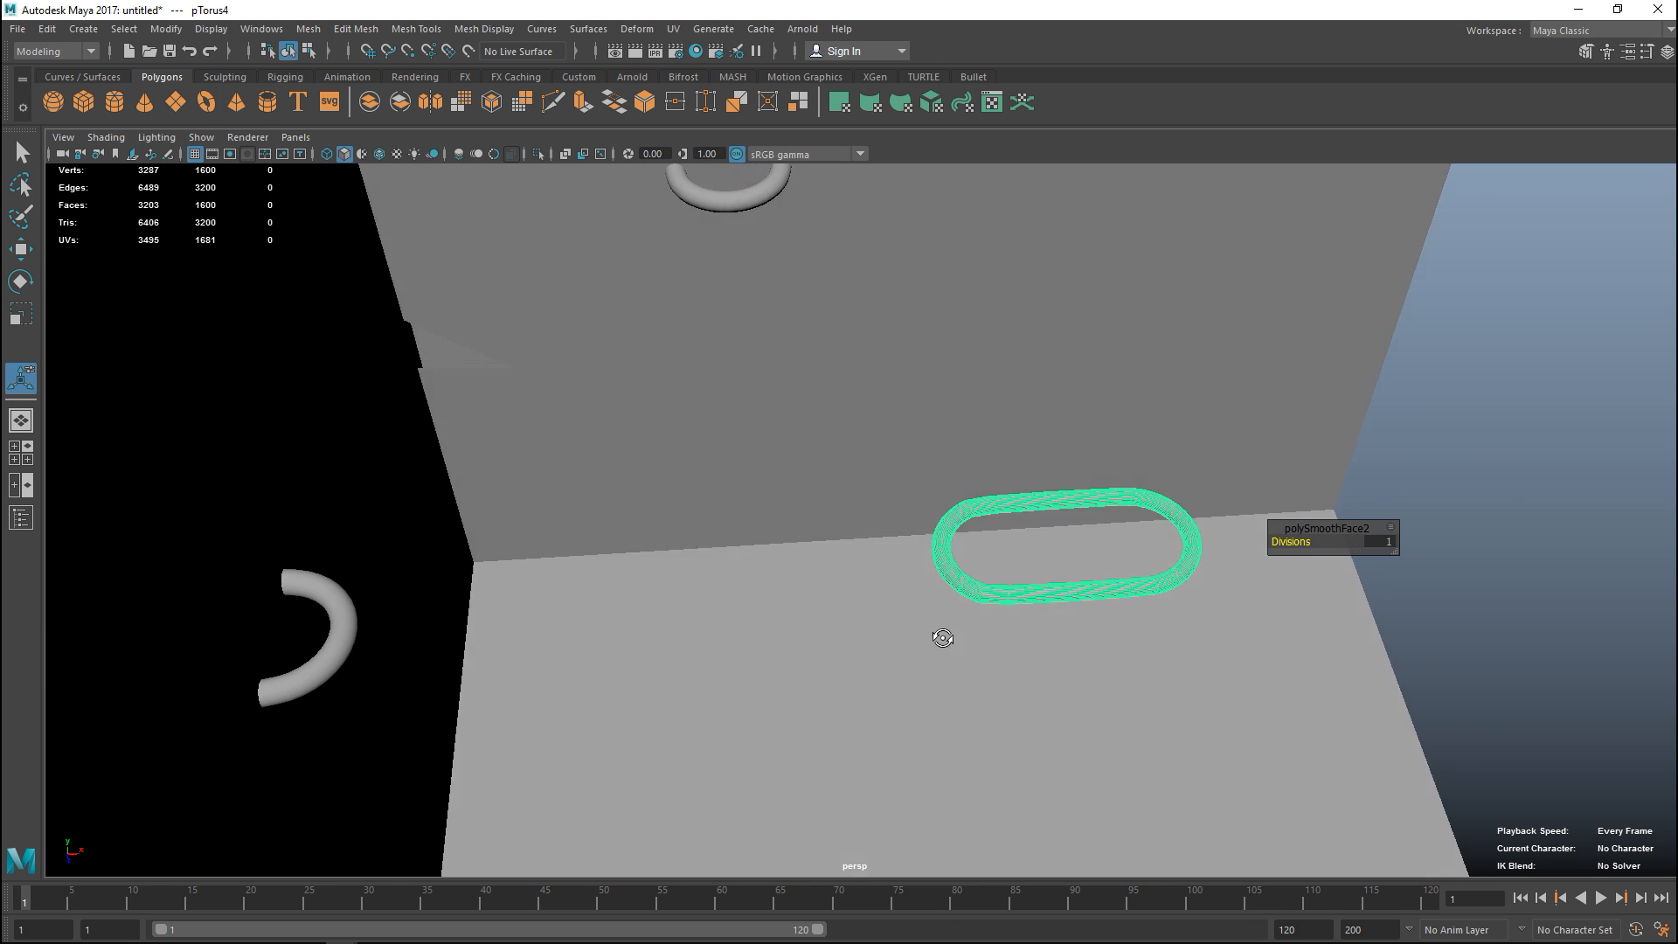
{"action": "left_click_drag", "start_coordinate": [943, 637], "coordinate": [940, 633], "text": "alt"}
{"action": "key", "text": "w"}
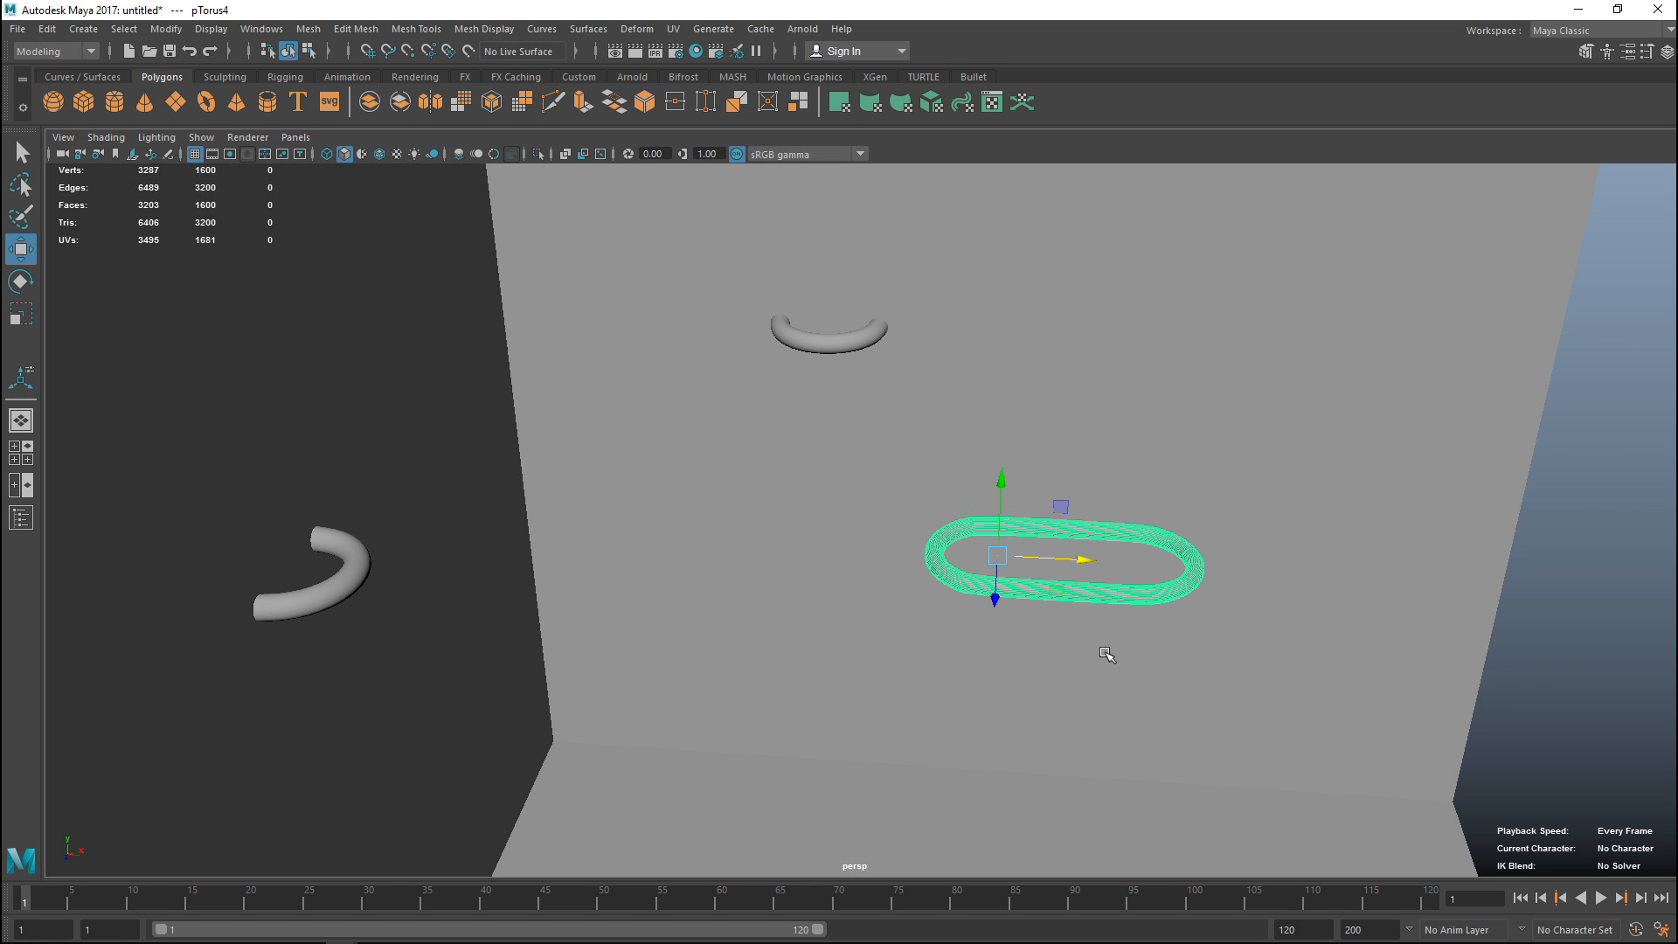
{"action": "left_click_drag", "start_coordinate": [1082, 567], "coordinate": [415, 608]}
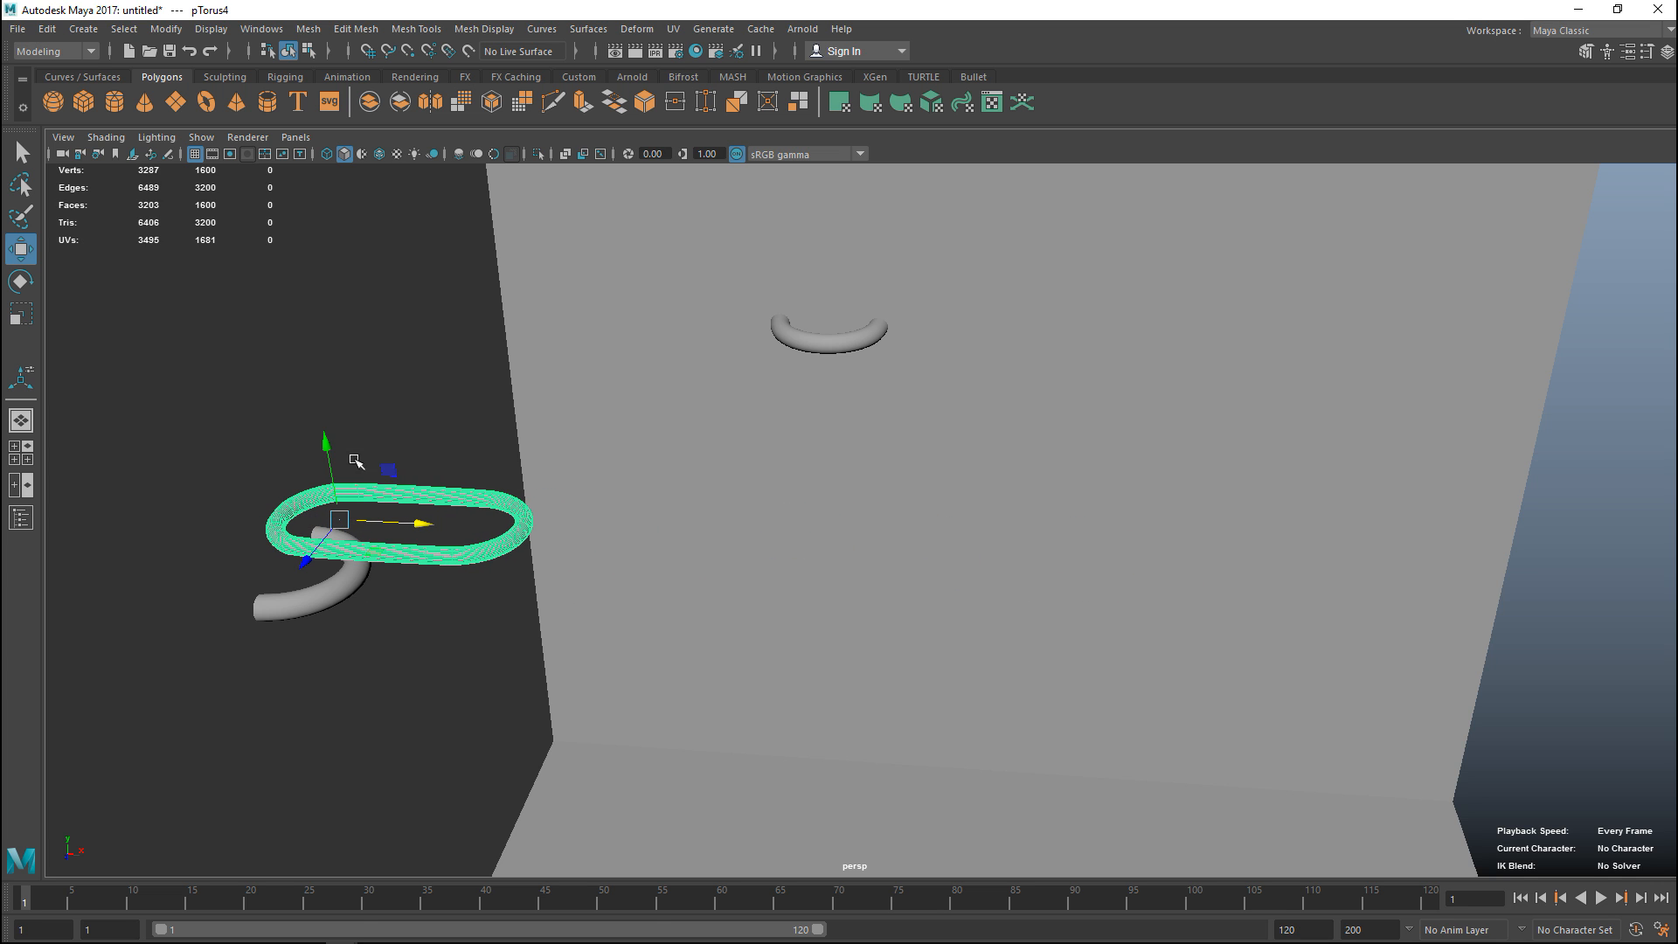
{"action": "left_click_drag", "start_coordinate": [325, 443], "coordinate": [328, 504]}
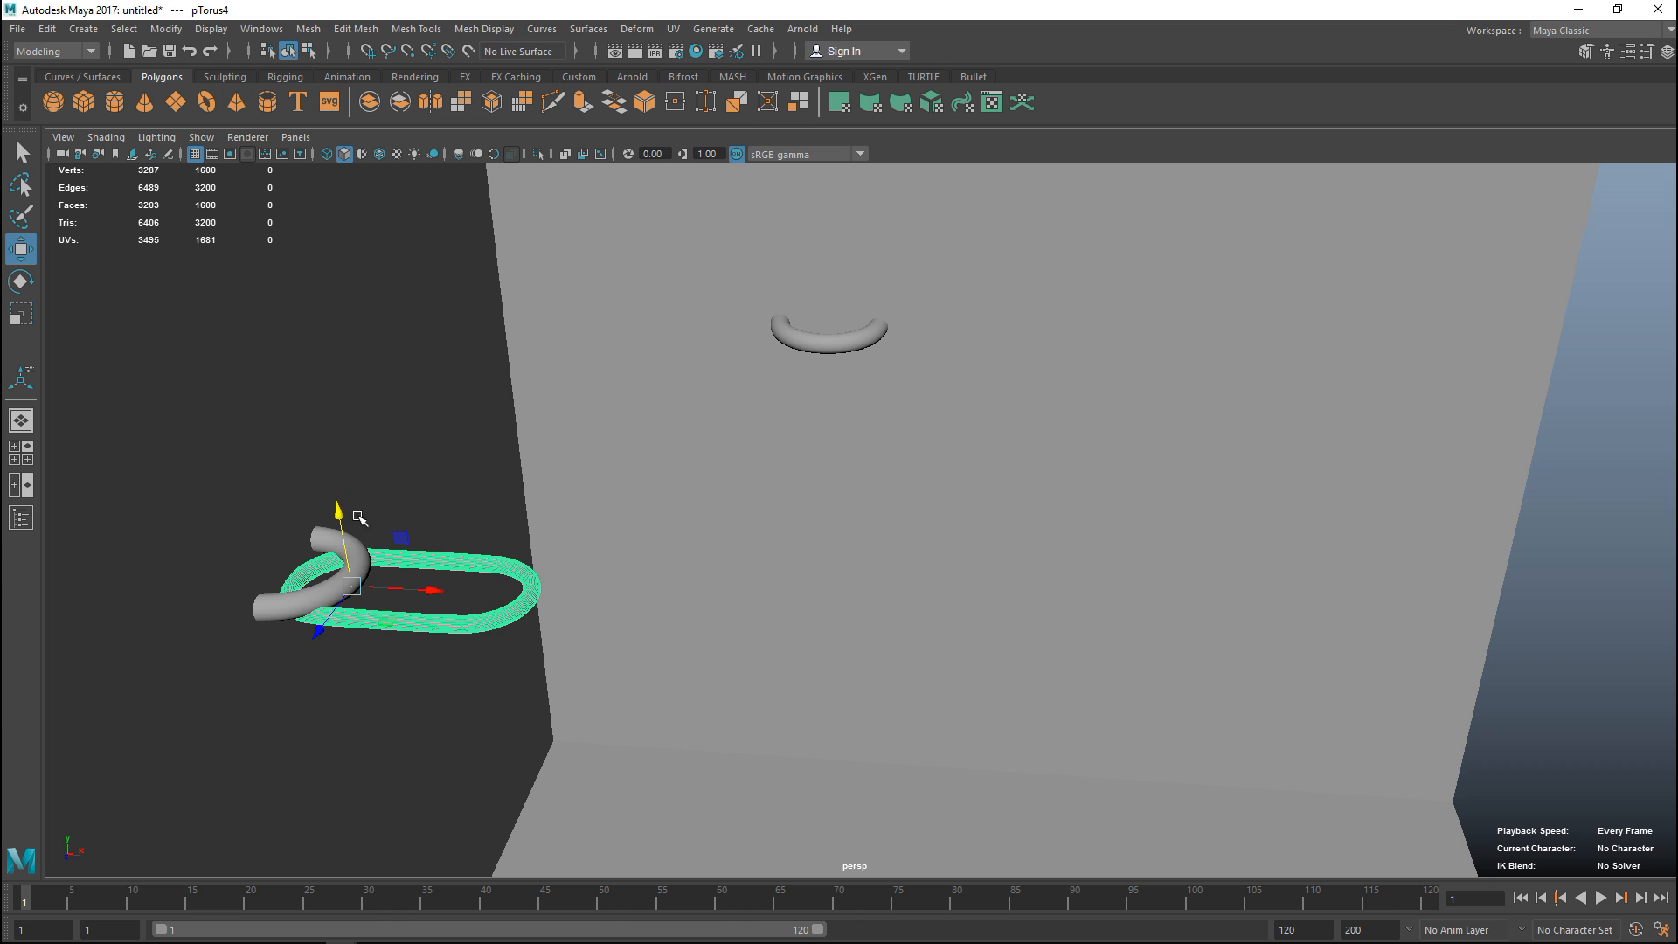
Step: Tilt the link upright and shrink it so it hooks through the bracket
{"action": "key", "text": "e"}
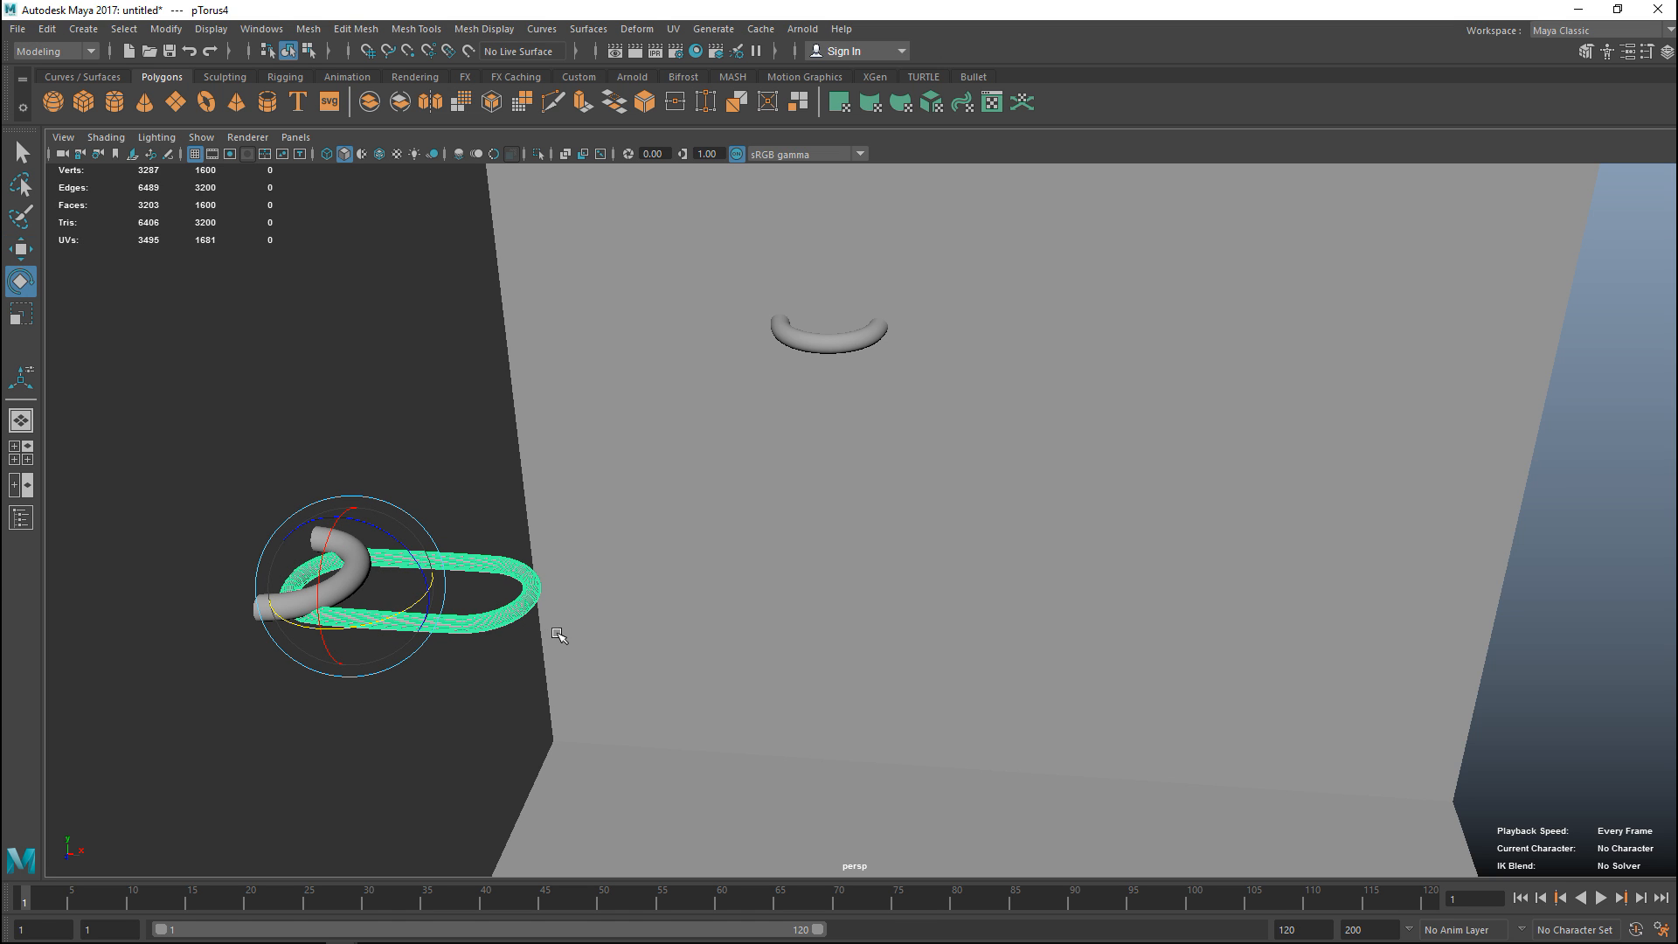
{"action": "left_click_drag", "start_coordinate": [334, 604], "coordinate": [339, 509]}
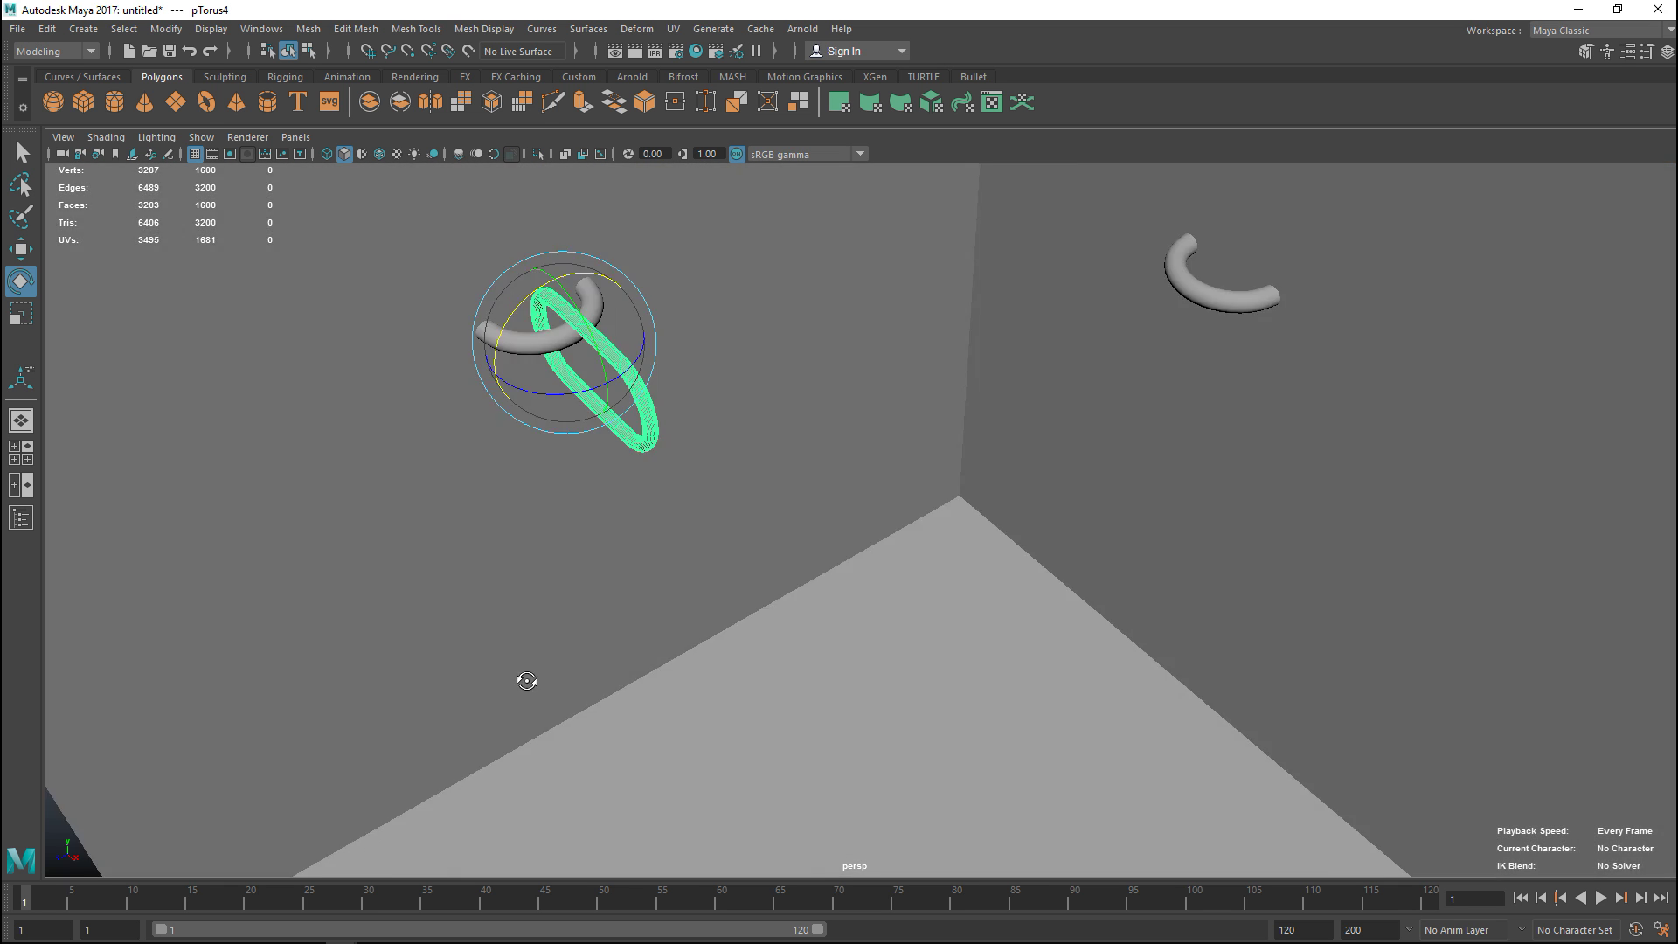
{"action": "left_click_drag", "start_coordinate": [573, 643], "coordinate": [702, 634], "text": "alt"}
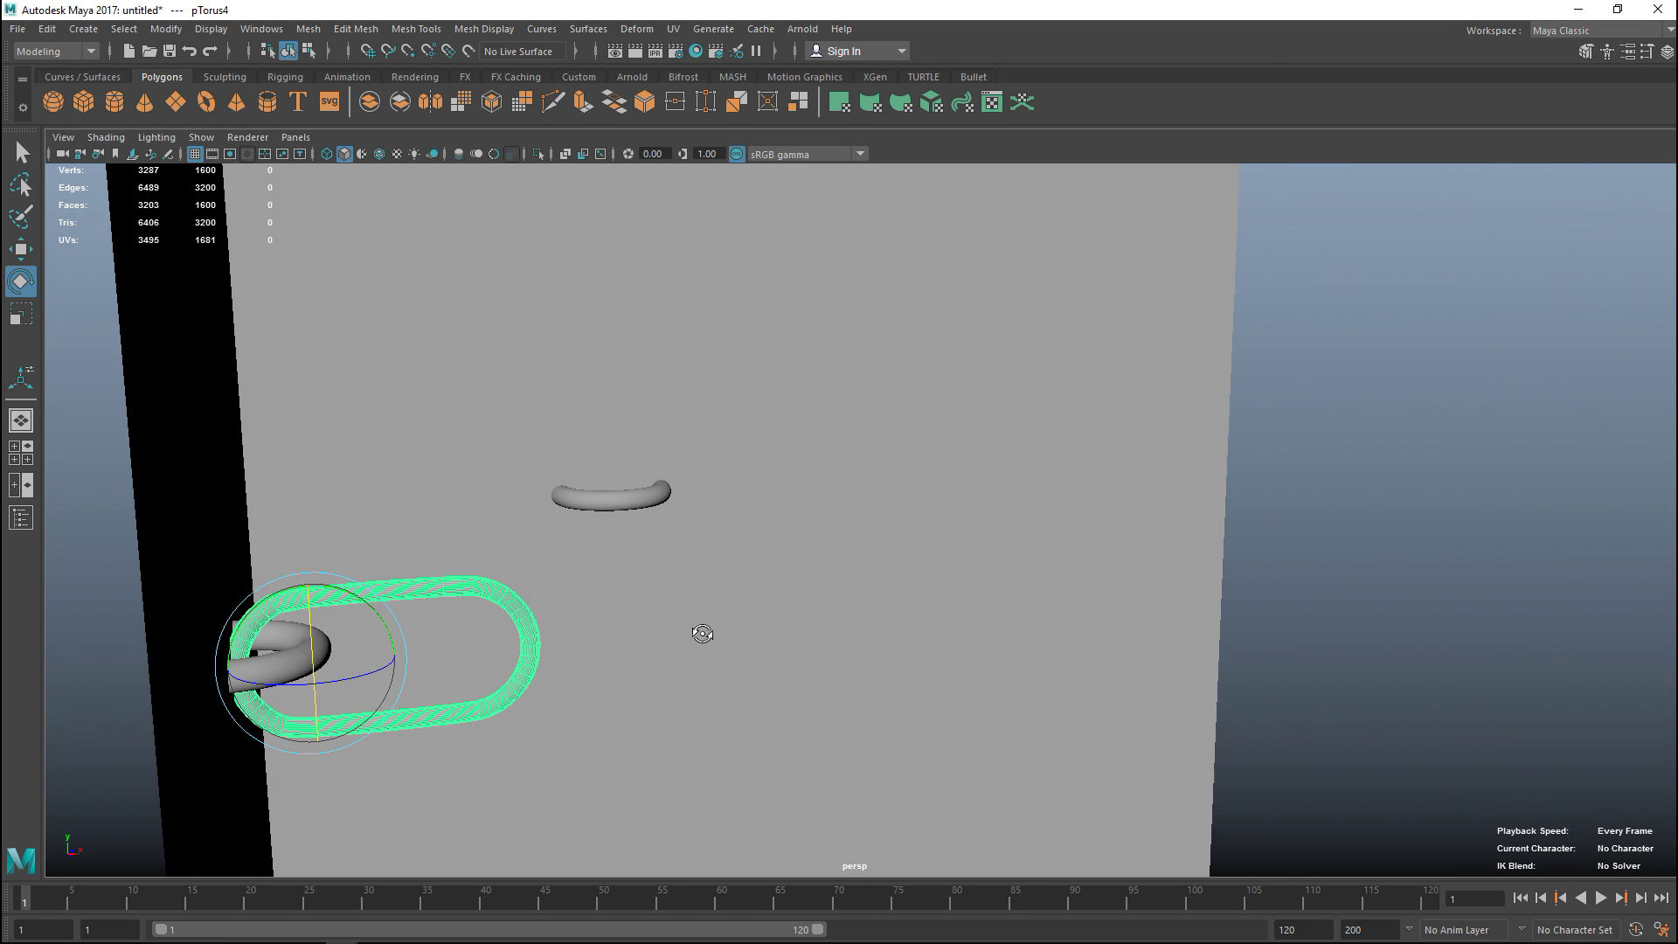
{"action": "middle_click_drag", "start_coordinate": [703, 633], "coordinate": [947, 673], "text": "alt"}
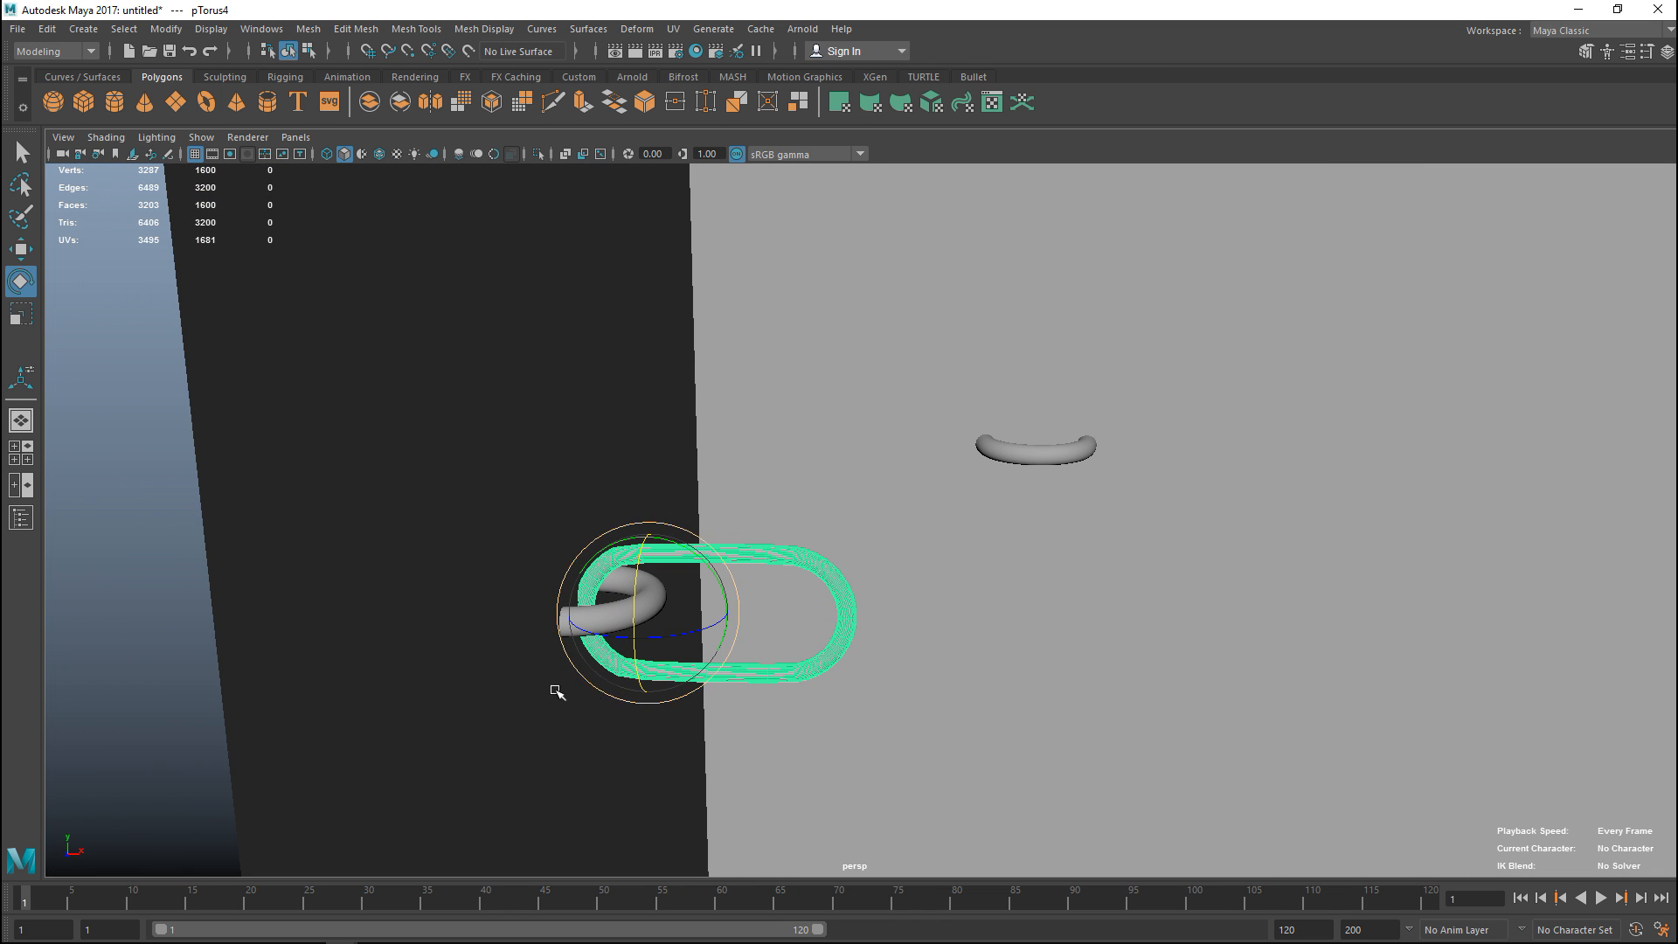
{"action": "key", "text": "r"}
{"action": "left_click_drag", "start_coordinate": [652, 617], "coordinate": [572, 637]}
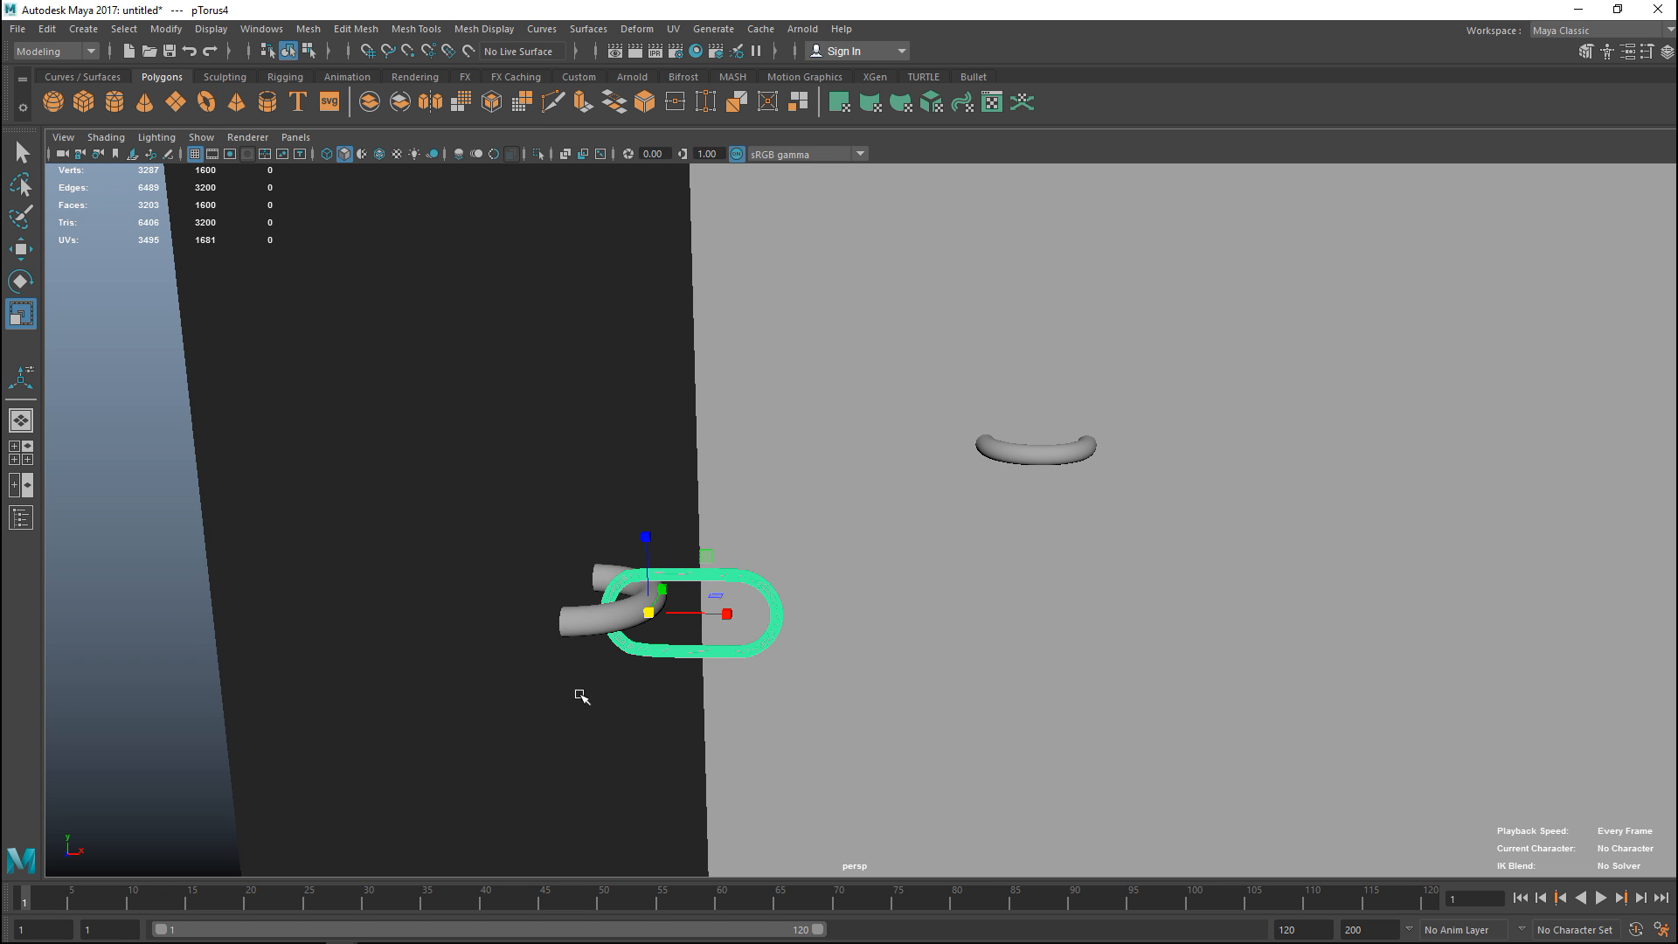
{"action": "mouse_move", "coordinate": [584, 700]}
{"action": "left_mouse_down", "text": "alt"}
{"action": "mouse_move", "coordinate": [877, 829]}
{"action": "mouse_move", "coordinate": [823, 834]}
{"action": "left_mouse_up", "text": "alt"}
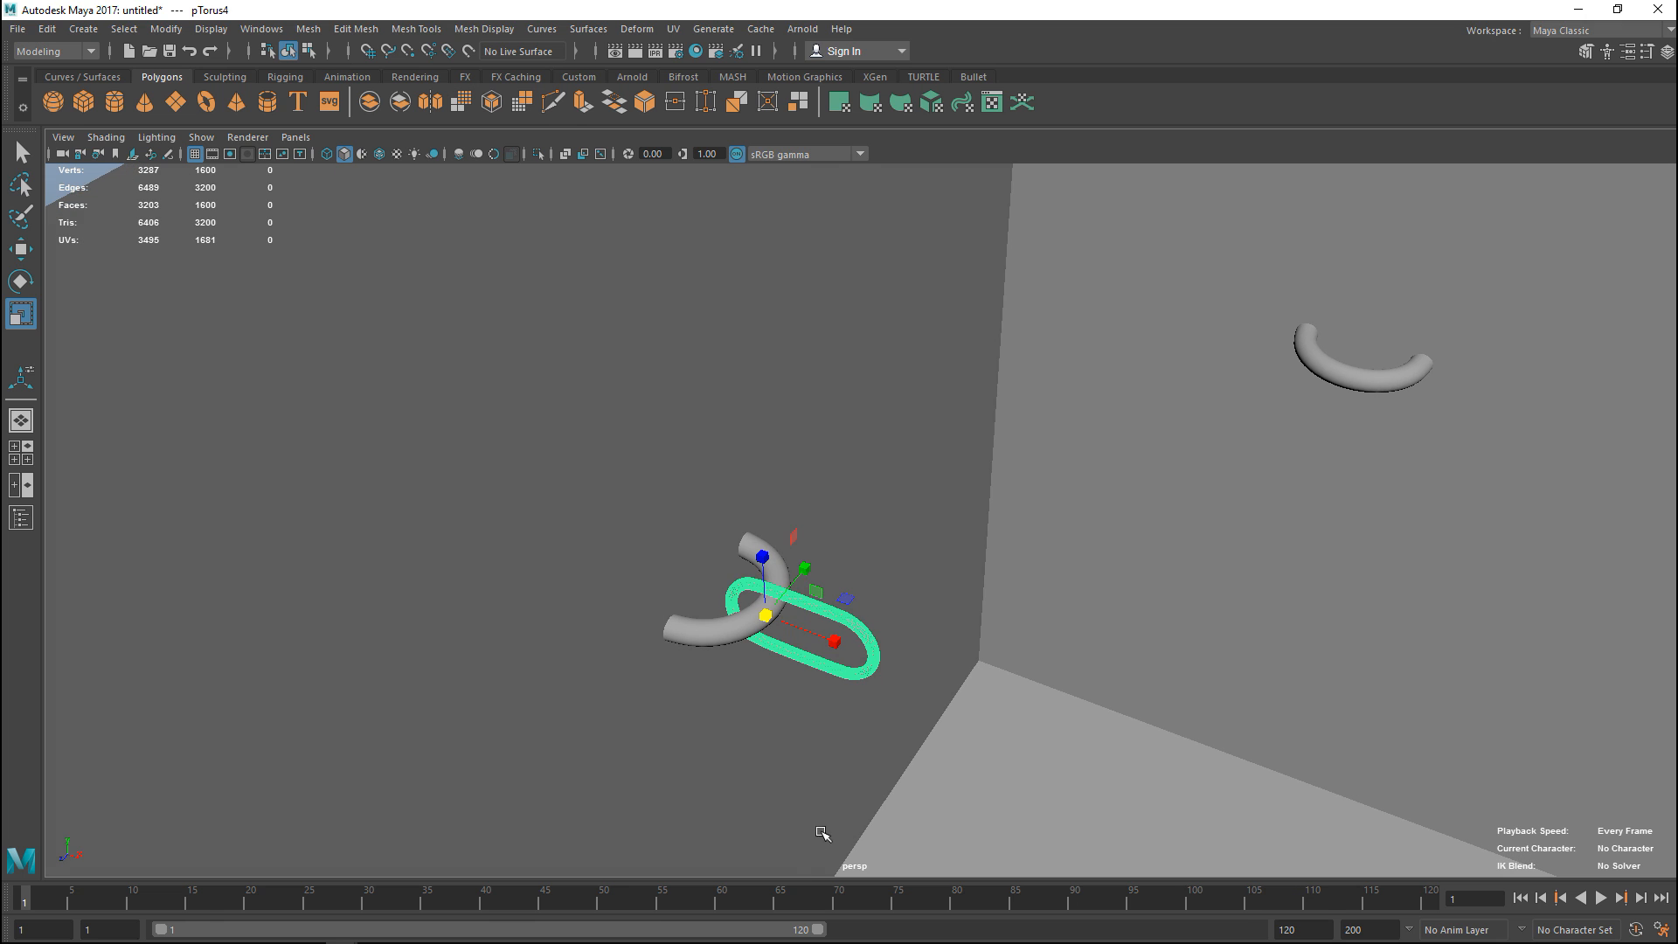
Step: In the top view, rotate the link to line up with the left bracket's arc
{"action": "left_click", "coordinate": [21, 452]}
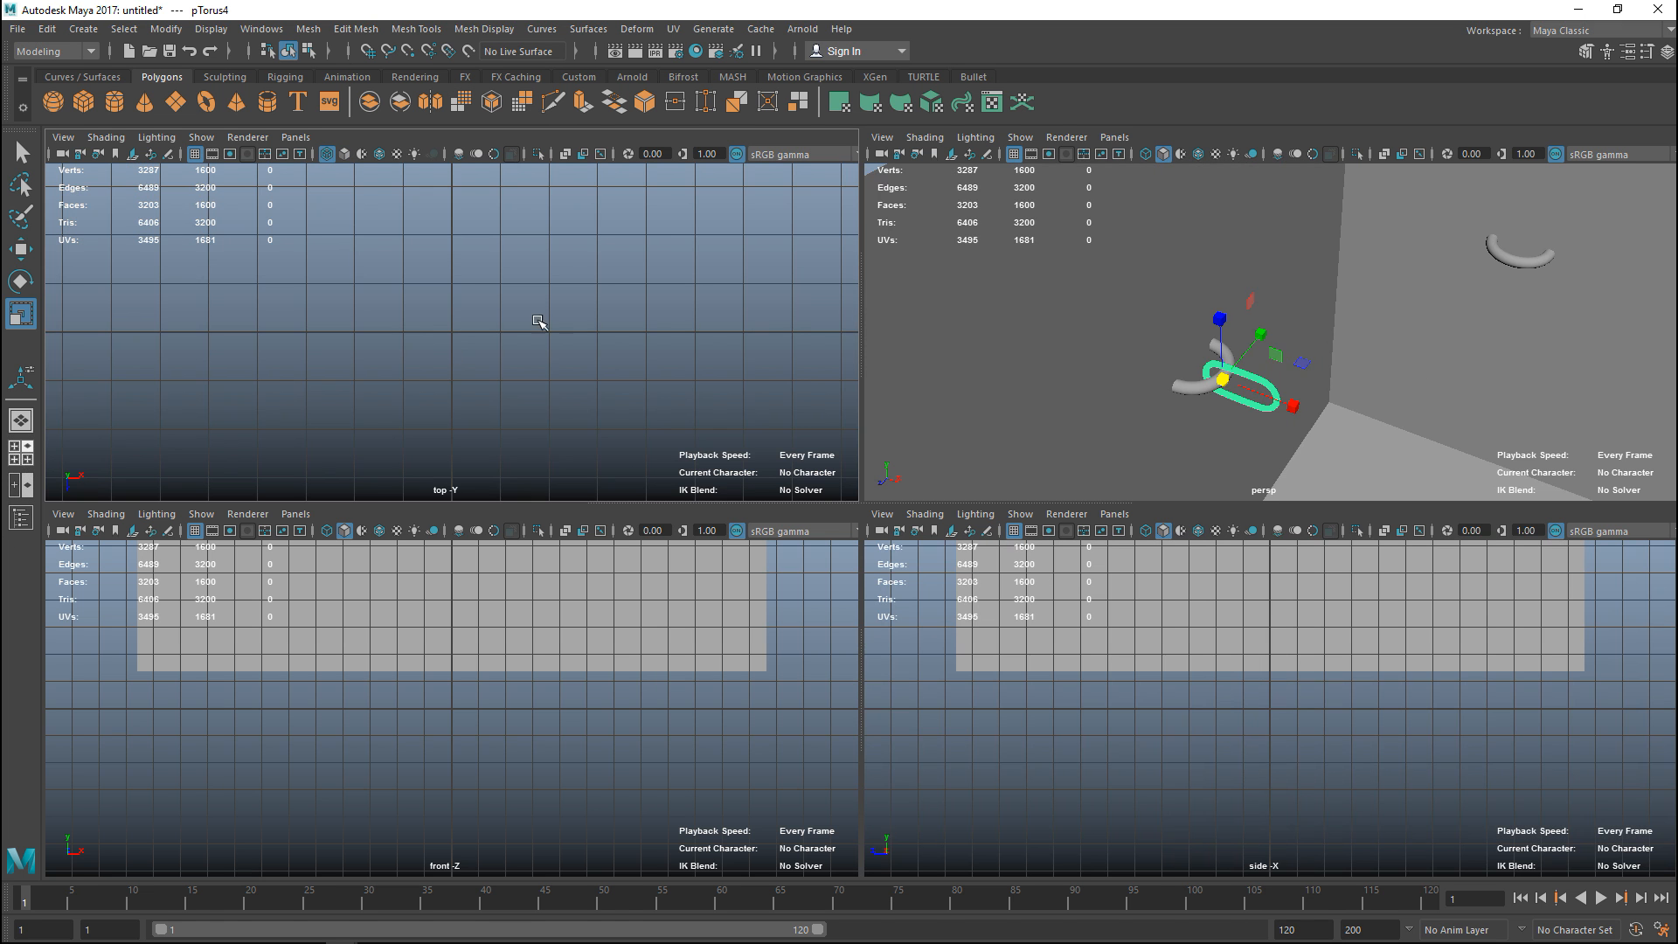
{"action": "key", "text": "space"}
{"action": "key", "text": "f"}
{"action": "right_click_drag", "start_coordinate": [629, 378], "coordinate": [856, 564], "text": "alt"}
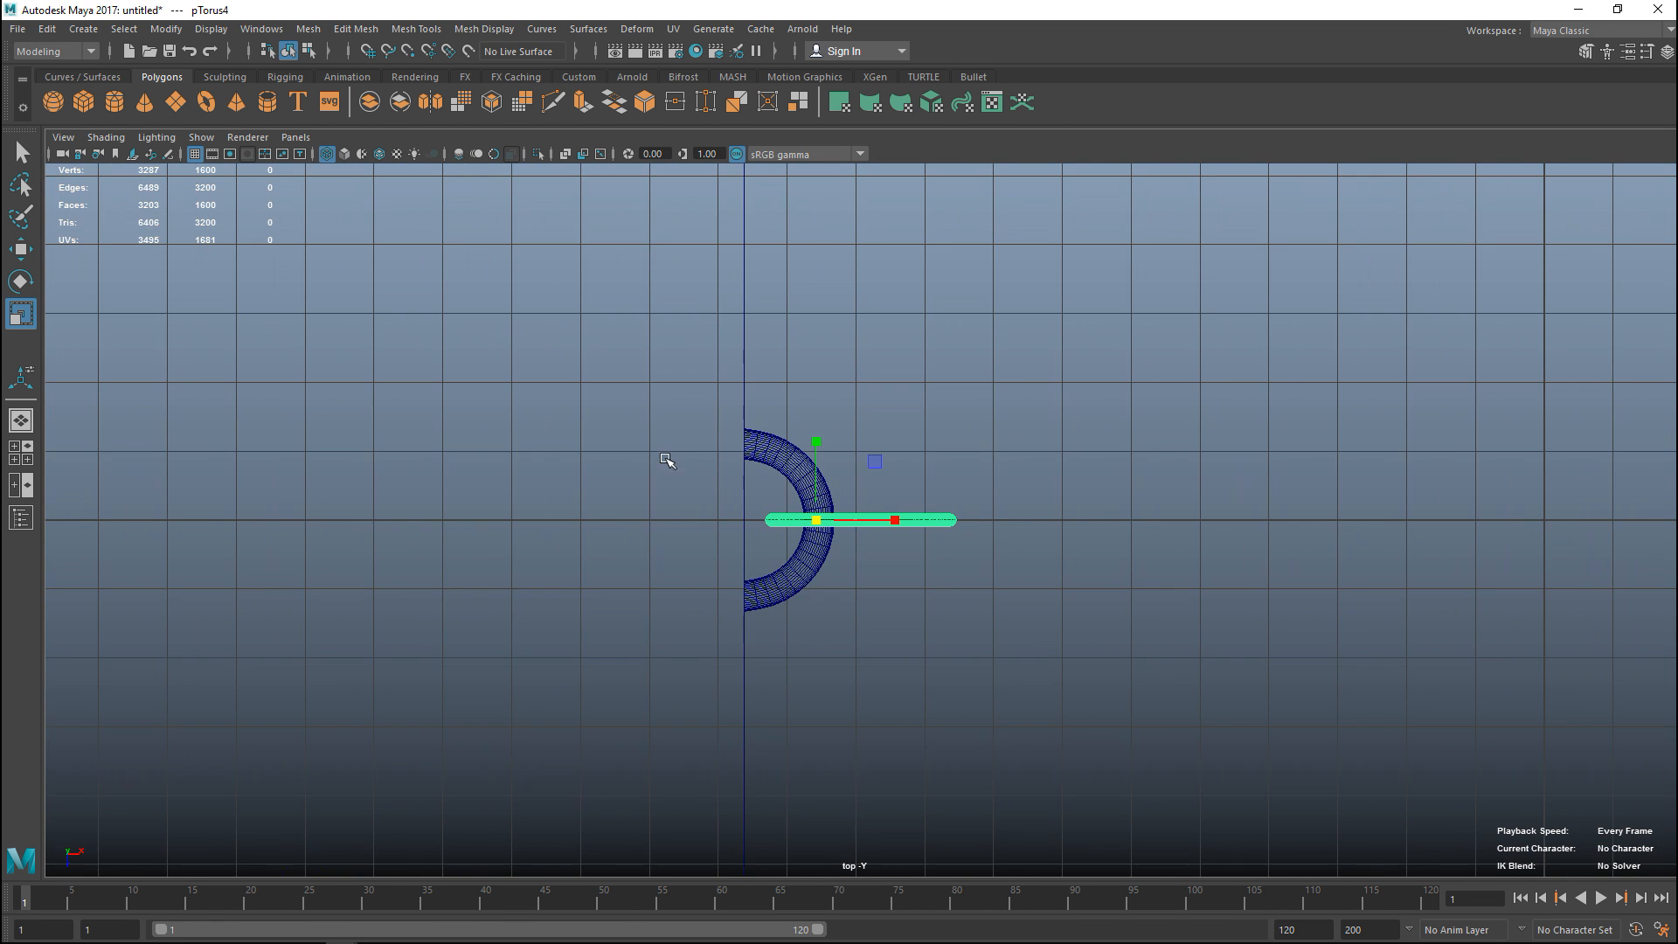
{"action": "middle_click_drag", "start_coordinate": [856, 565], "coordinate": [645, 605], "text": "alt"}
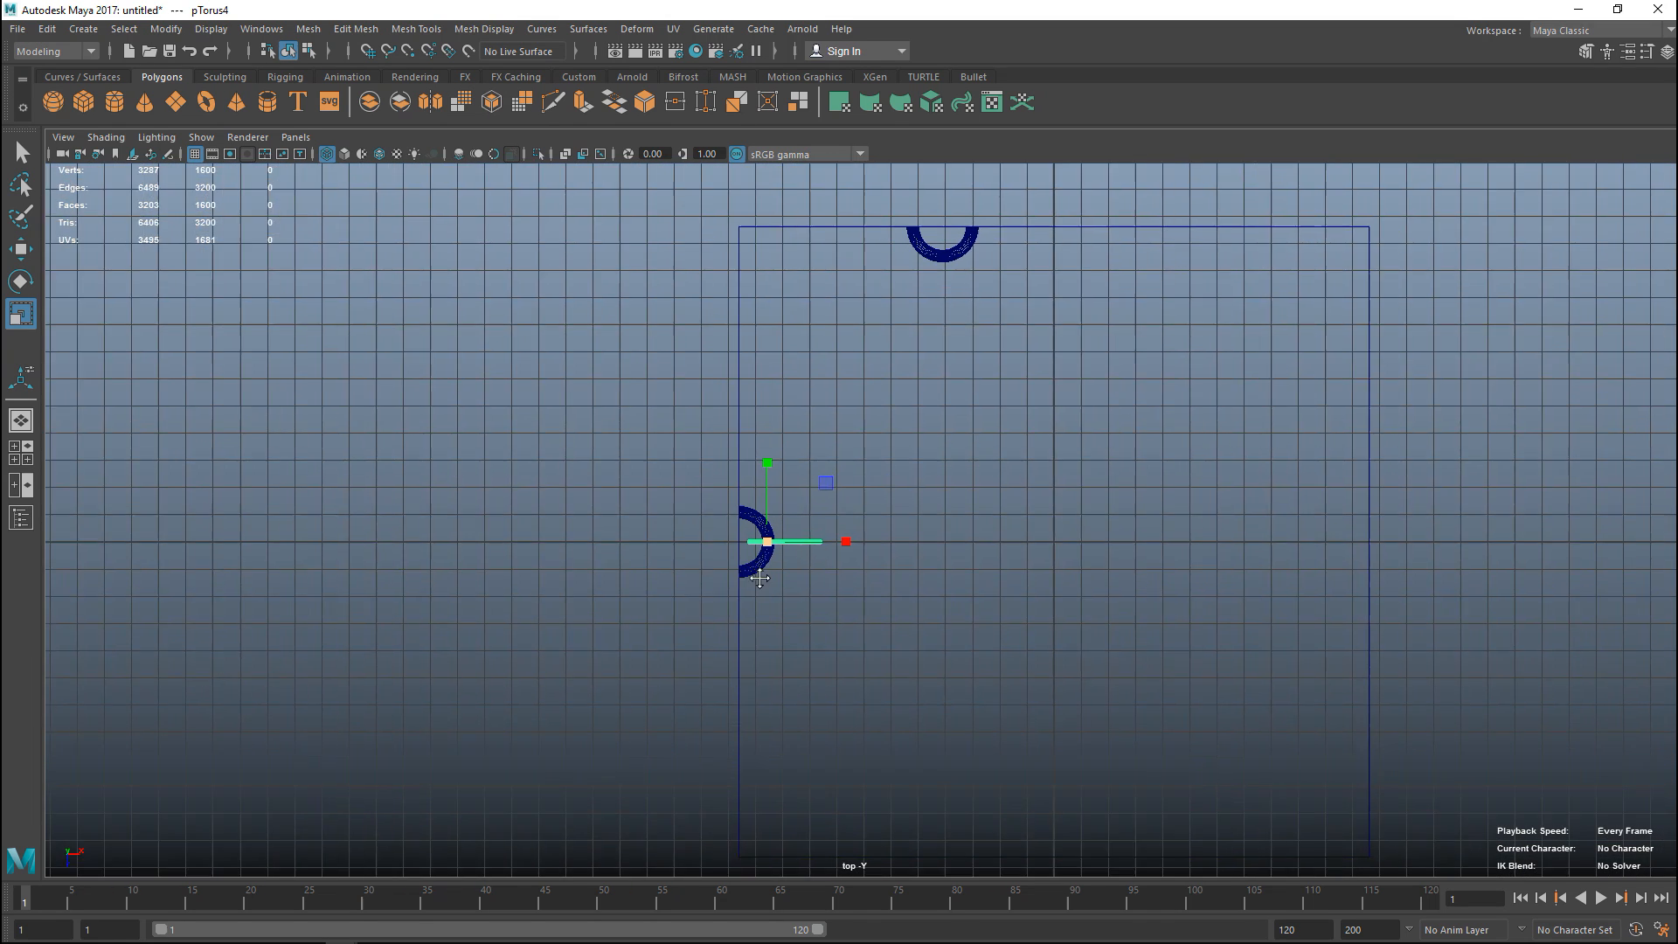
{"action": "key", "text": "e"}
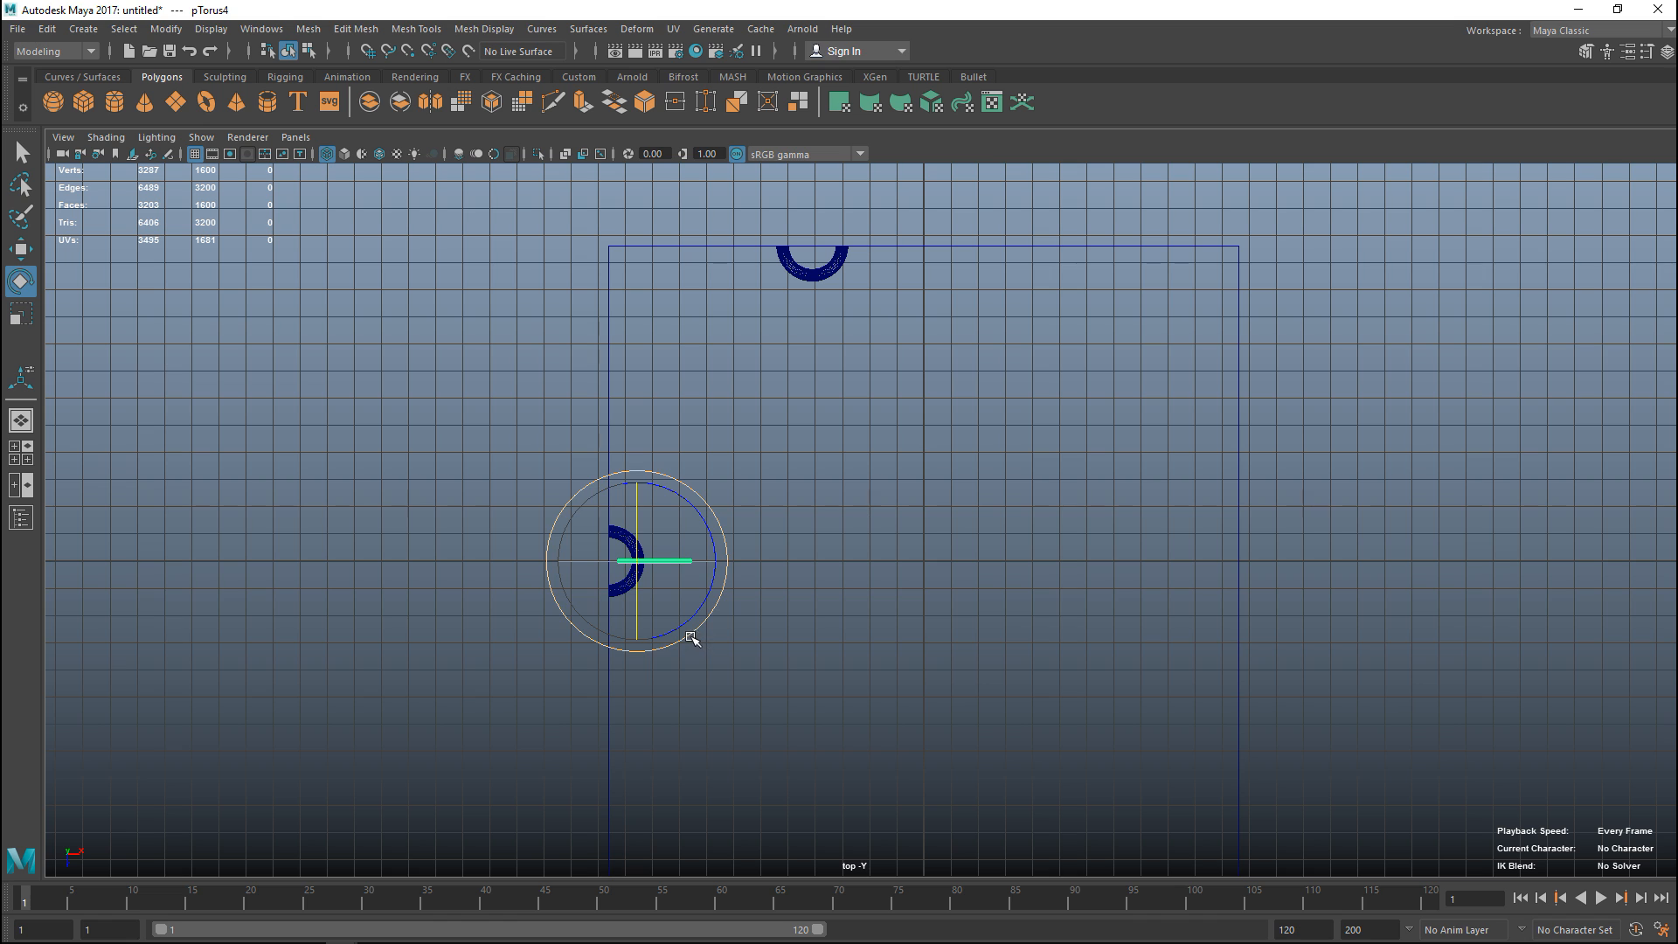
{"action": "left_click_drag", "start_coordinate": [692, 638], "coordinate": [726, 584]}
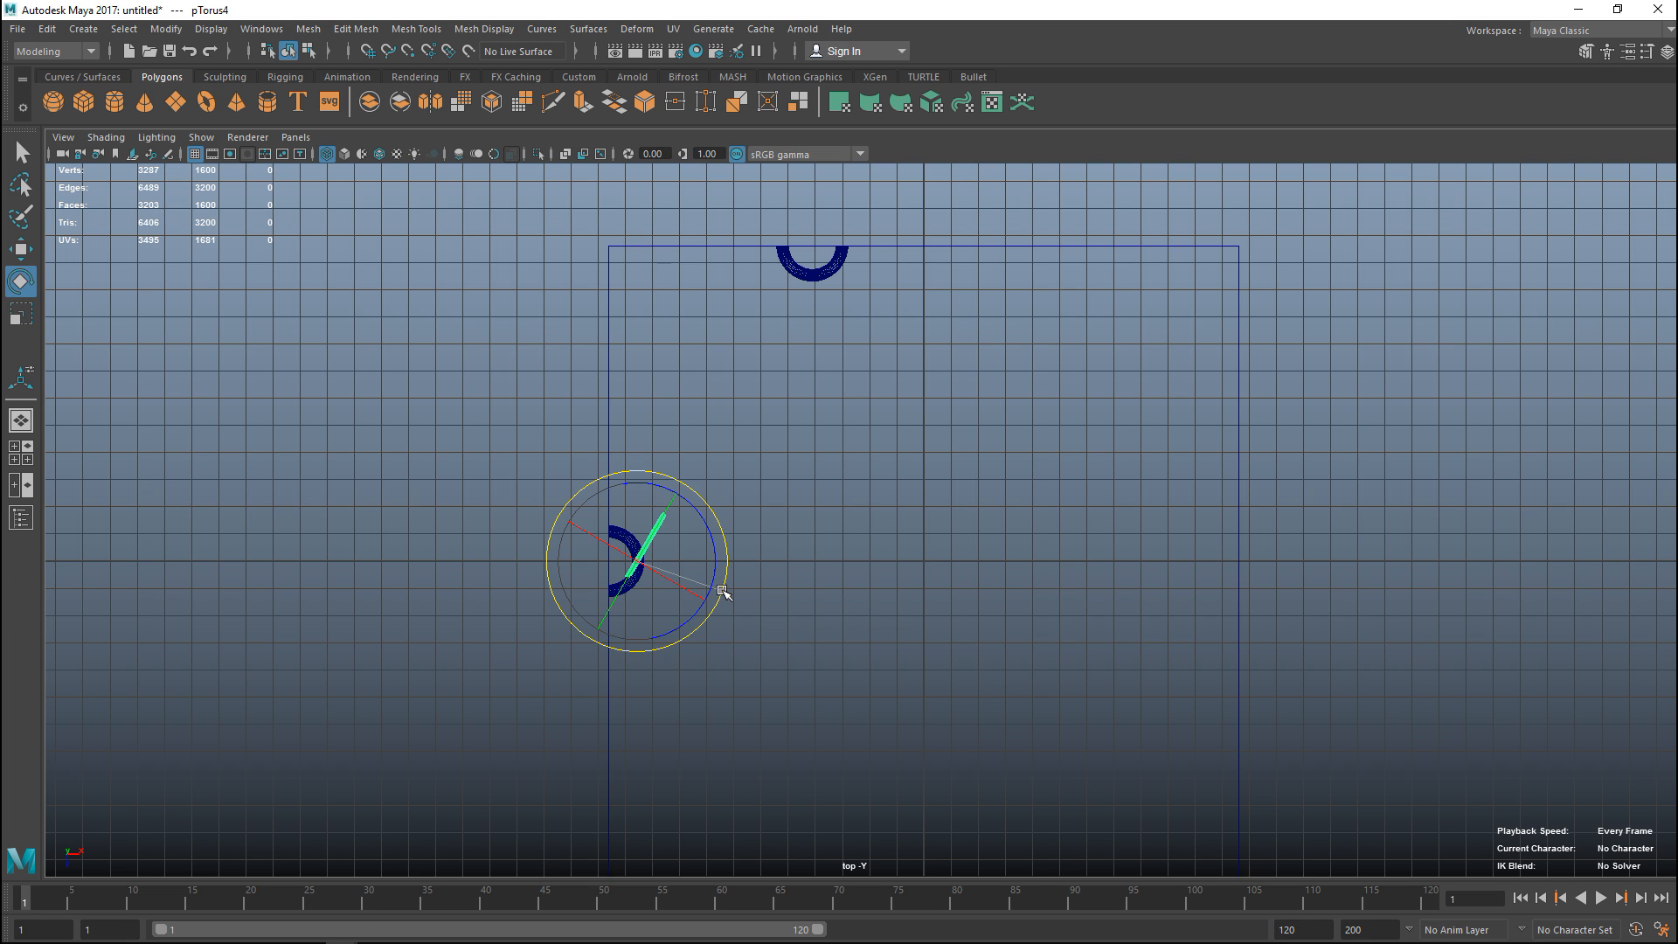
{"action": "left_click_drag", "start_coordinate": [724, 592], "coordinate": [717, 613]}
Step: Nudge the link up-left so it threads through the bracket, then check it in perspective
{"action": "key", "text": "w"}
{"action": "left_click_drag", "start_coordinate": [647, 564], "coordinate": [639, 542]}
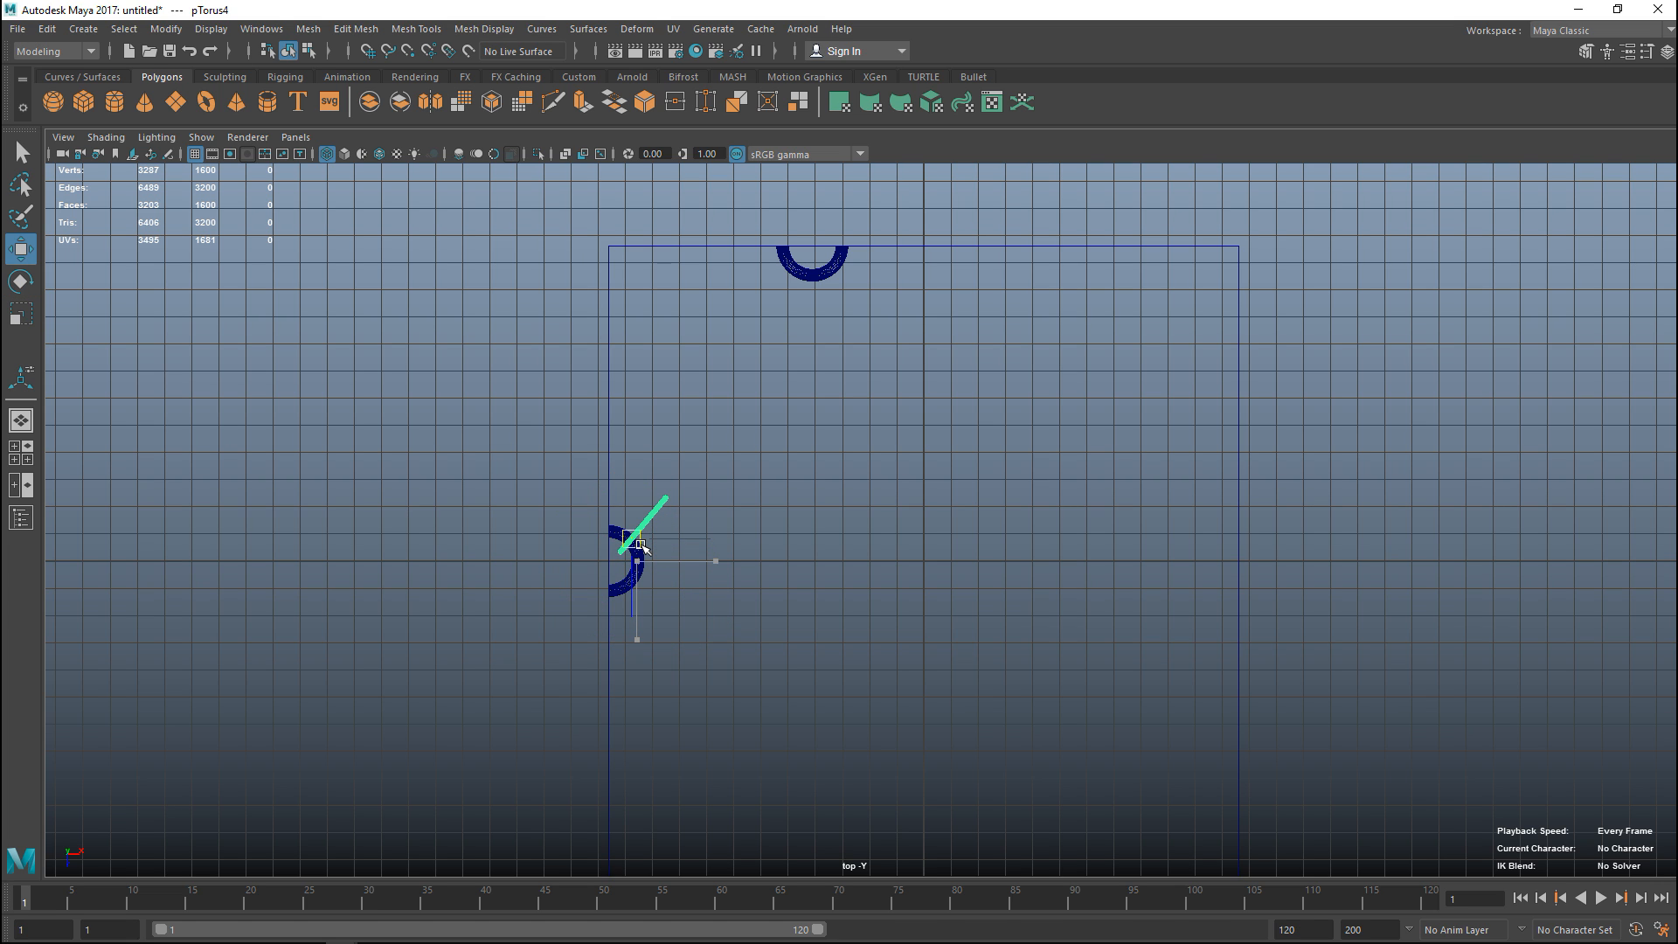
{"action": "left_click_drag", "start_coordinate": [639, 542], "coordinate": [635, 538]}
{"action": "left_click_drag", "start_coordinate": [636, 538], "coordinate": [635, 537]}
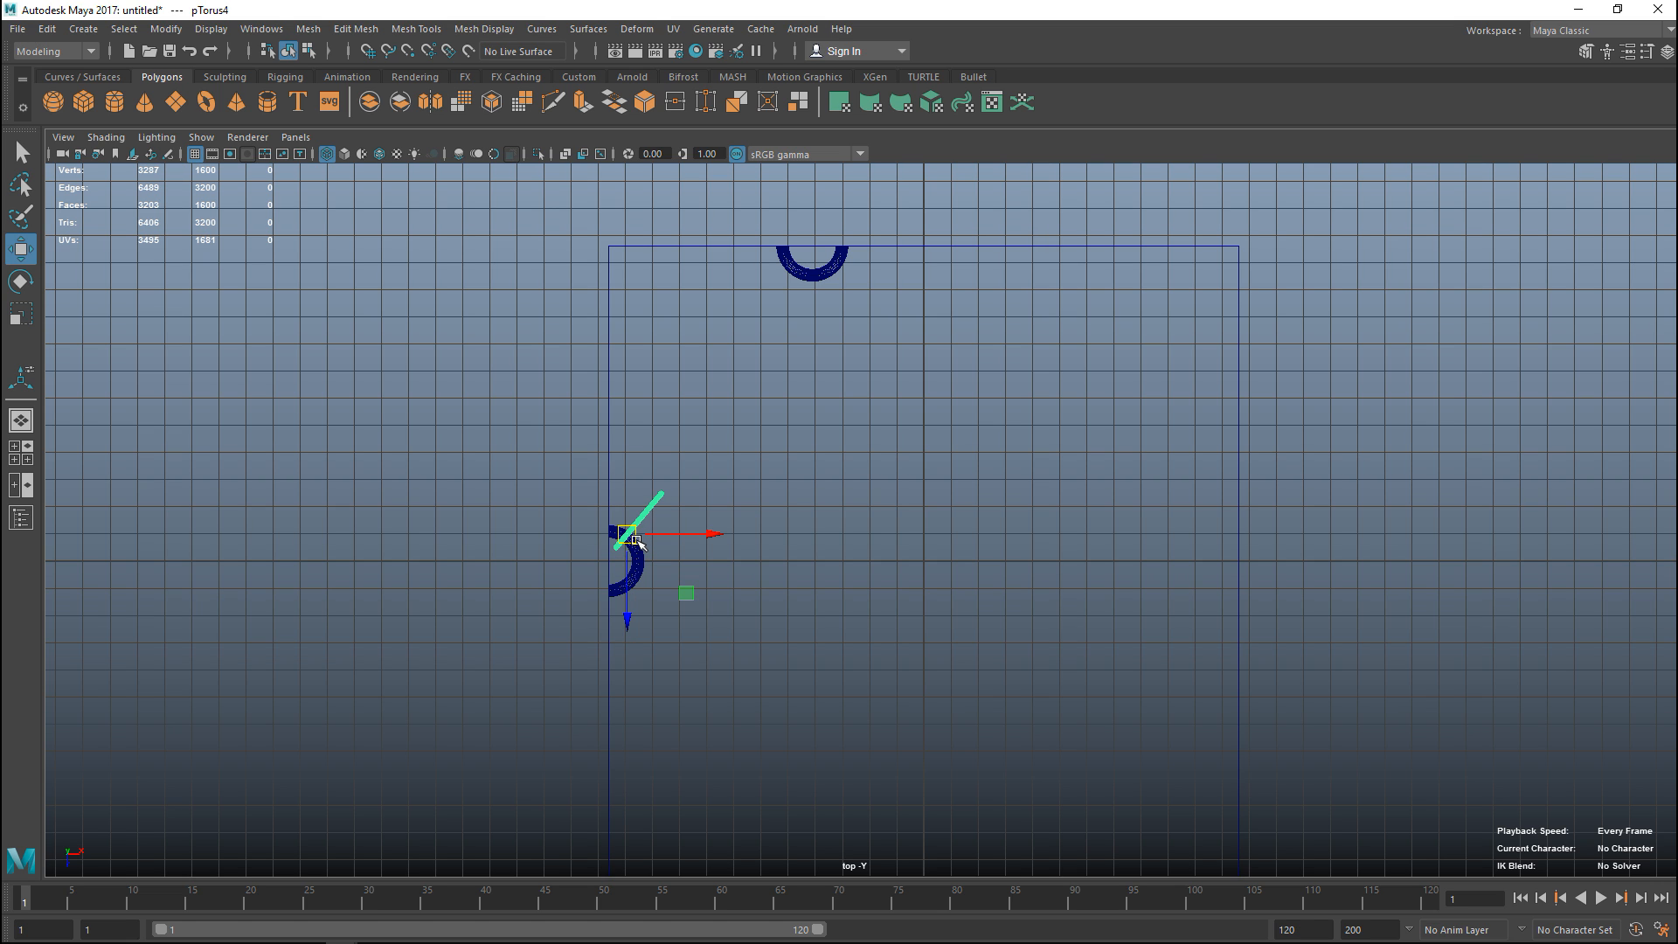
{"action": "left_click", "coordinate": [22, 453]}
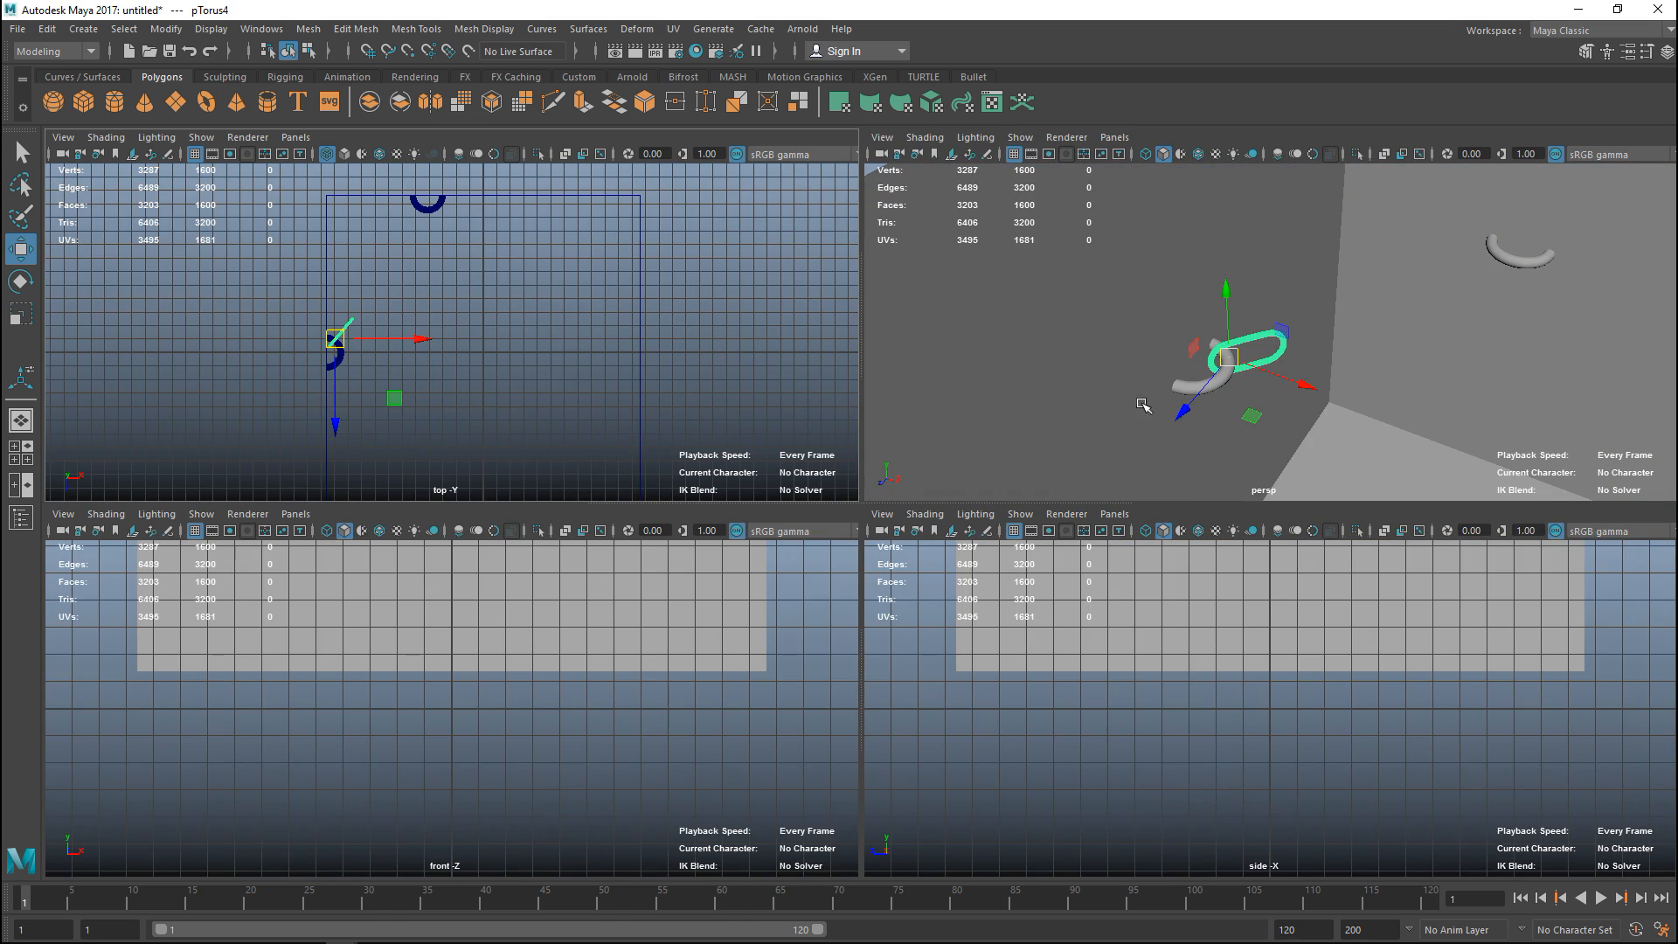
{"action": "key", "text": "space"}
{"action": "scroll", "coordinate": [1092, 597], "scroll_direction": "up", "scroll_amount": 3}
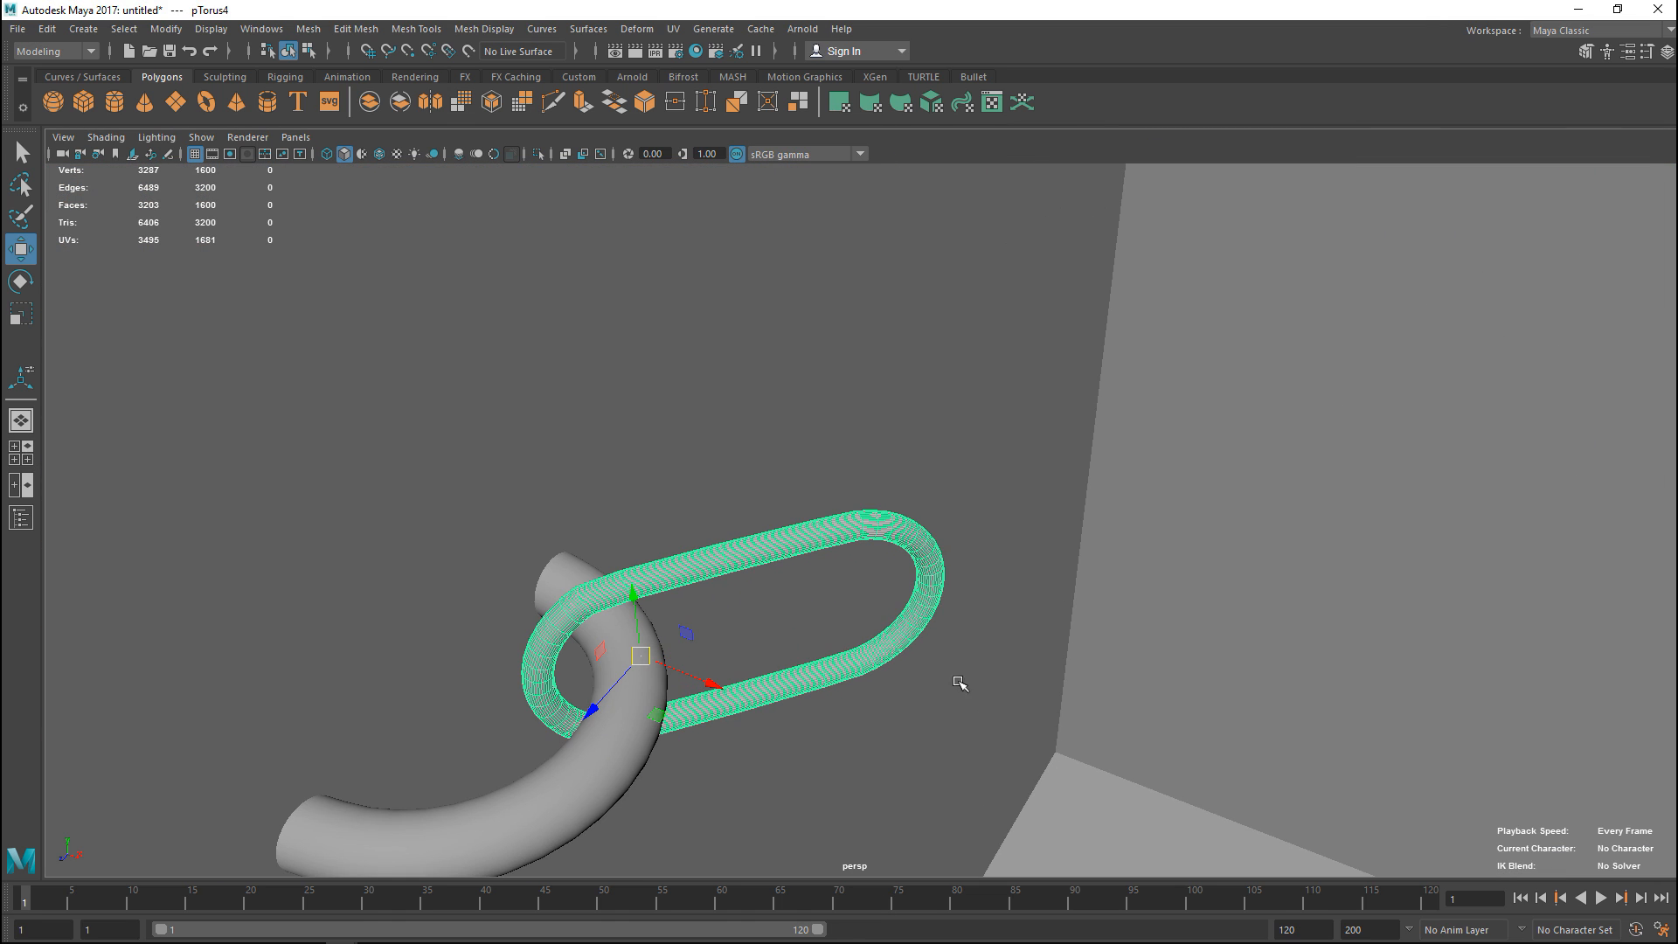
{"action": "mouse_move", "coordinate": [961, 682]}
{"action": "left_mouse_down", "text": "alt"}
{"action": "mouse_move", "coordinate": [1147, 463]}
{"action": "mouse_move", "coordinate": [1103, 623]}
{"action": "left_mouse_up", "text": "alt"}
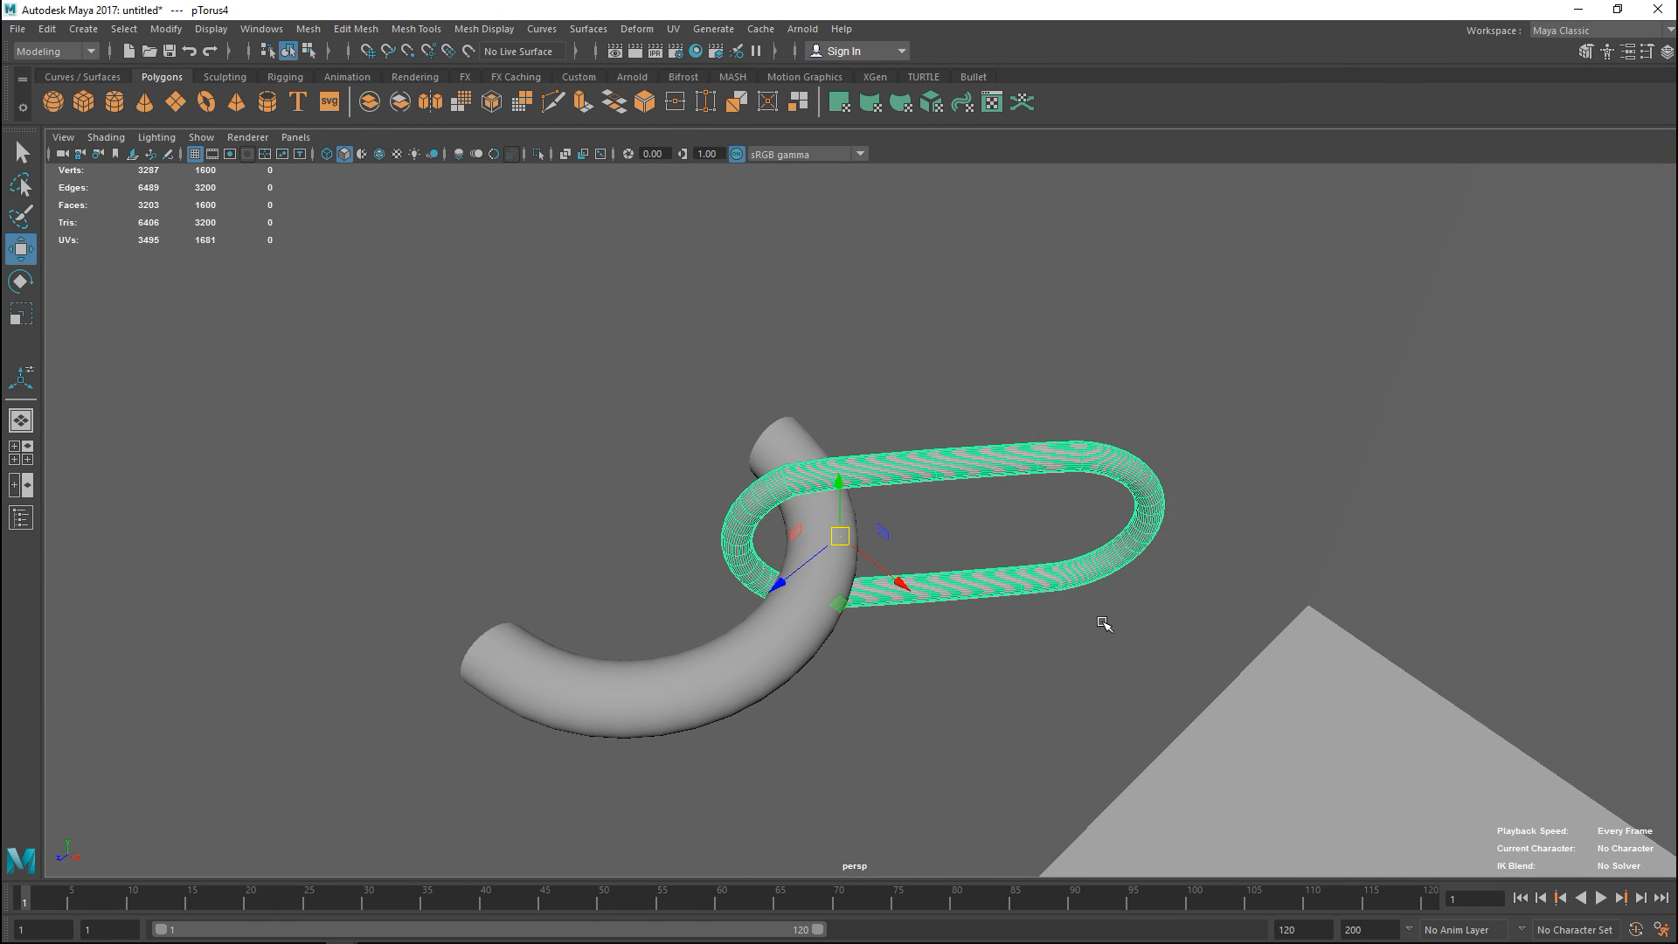
{"action": "scroll", "coordinate": [1103, 623], "scroll_direction": "down", "scroll_amount": 3}
{"action": "middle_click_drag", "start_coordinate": [996, 630], "coordinate": [846, 688], "text": "alt"}
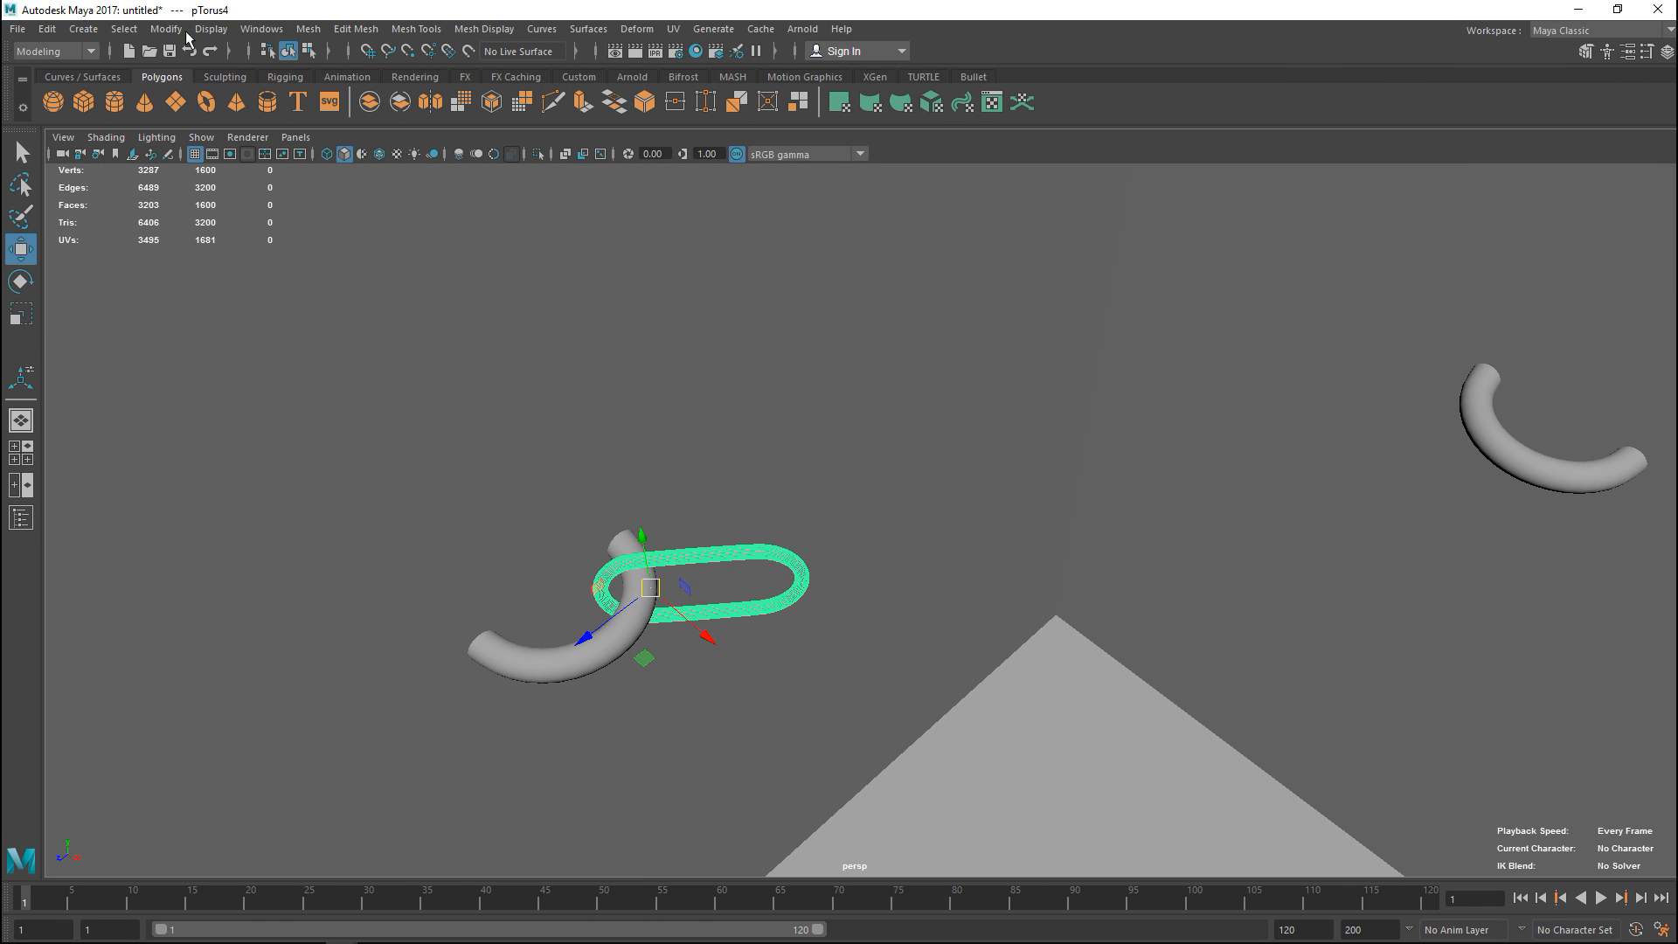
Step: Centre the link's pivot with Modify > Center Pivot and duplicate the link
{"action": "left_click", "coordinate": [165, 29]}
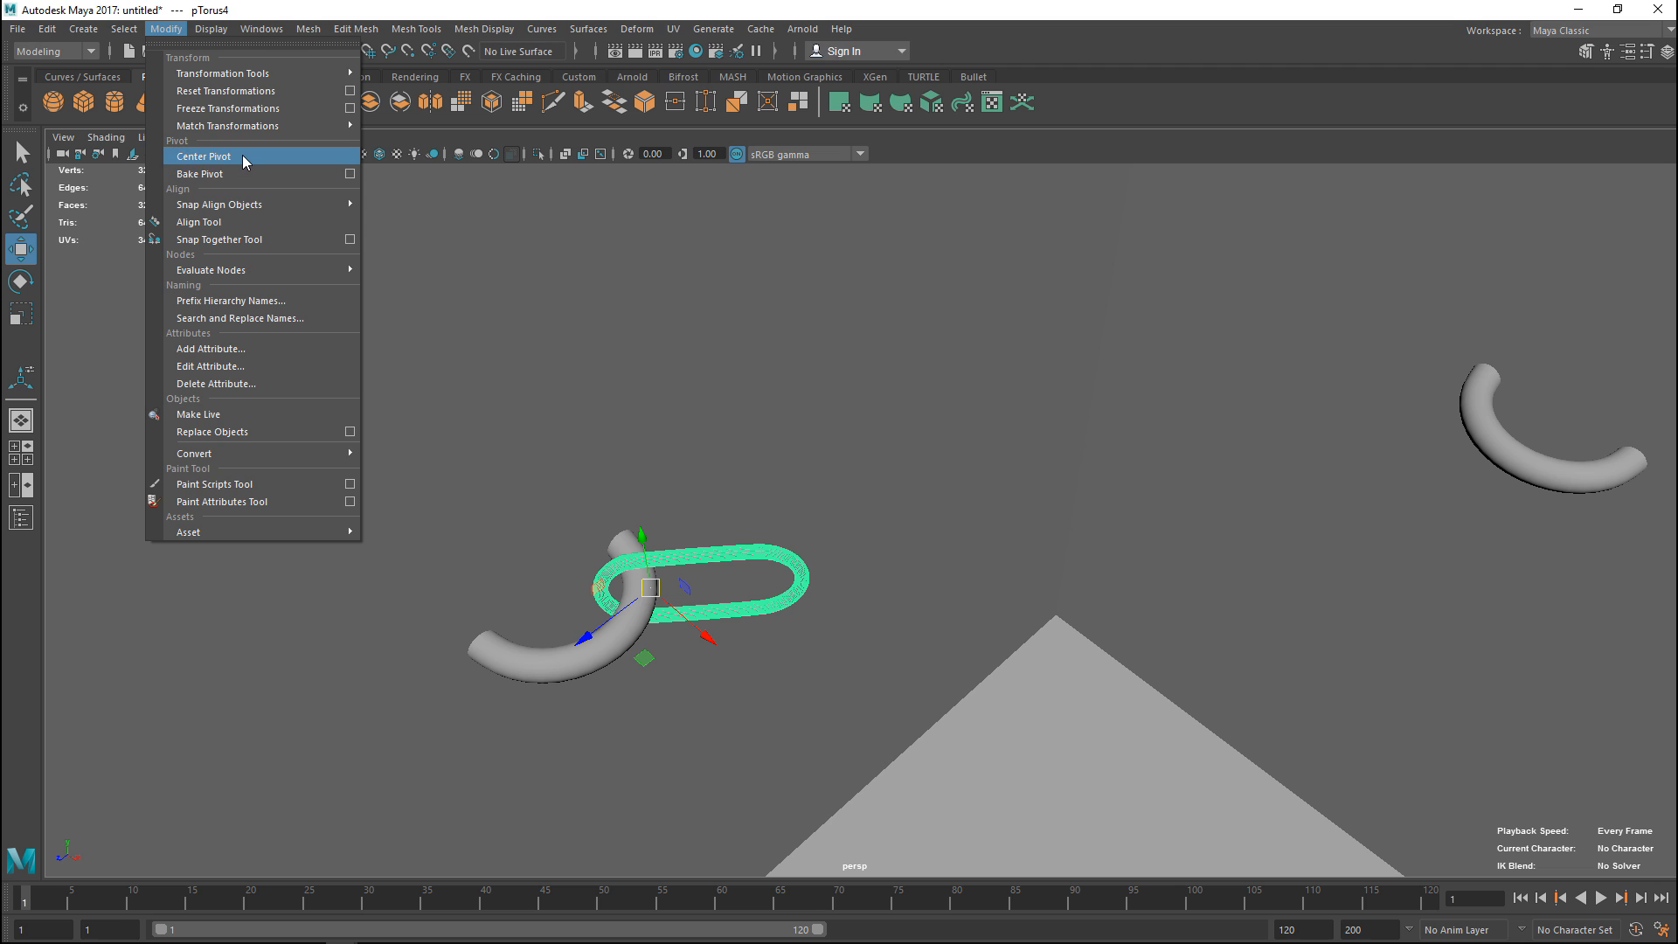
{"action": "left_click", "coordinate": [243, 159]}
{"action": "left_click_drag", "start_coordinate": [393, 328], "coordinate": [413, 388], "text": "alt"}
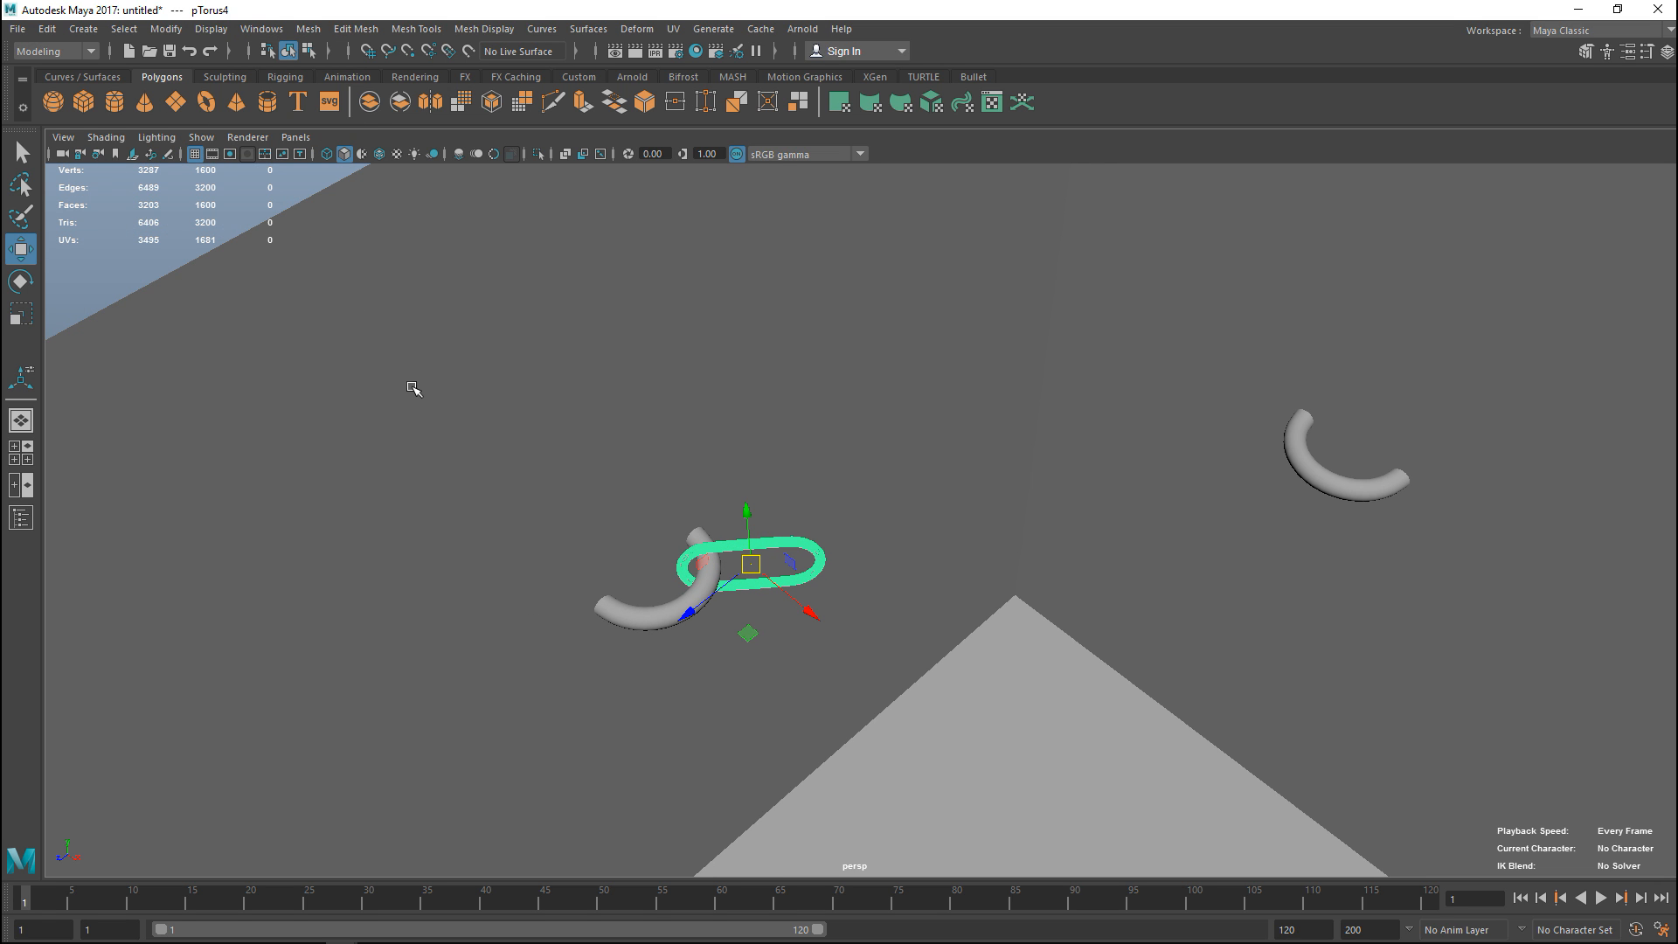
{"action": "key", "text": "ctrl+d"}
Step: Set the Move tool's Axis Orientation to Object in Tool Settings
{"action": "double_click", "coordinate": [21, 249]}
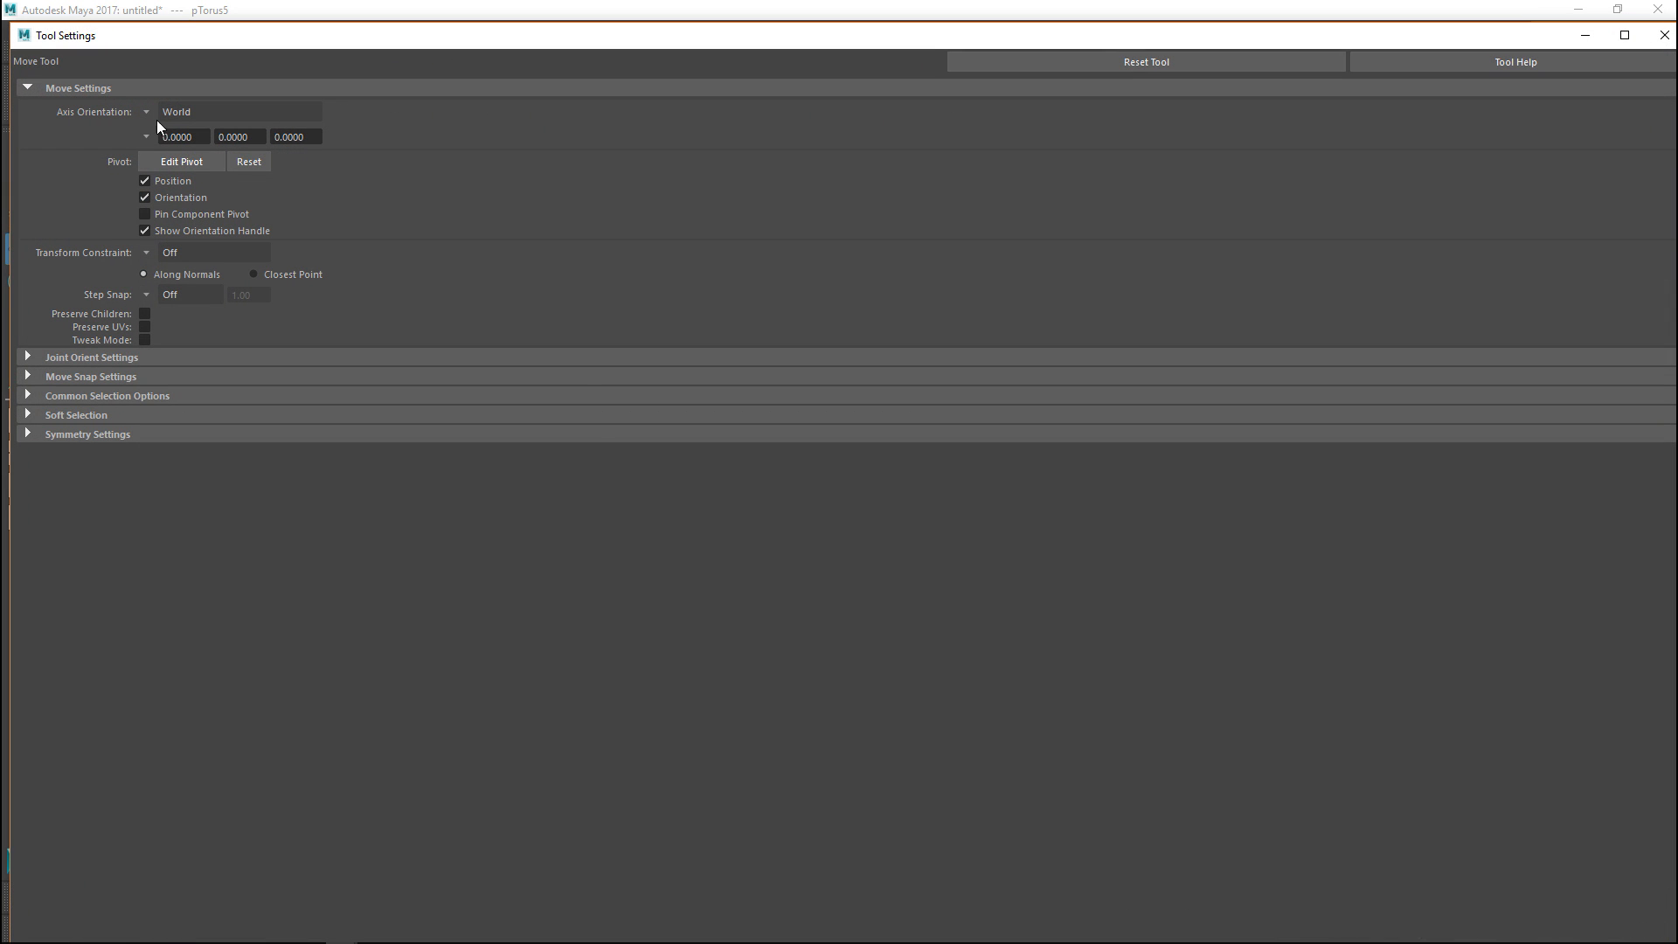
{"action": "left_click", "coordinate": [146, 112]}
{"action": "left_click", "coordinate": [184, 120]}
{"action": "left_click", "coordinate": [1585, 35]}
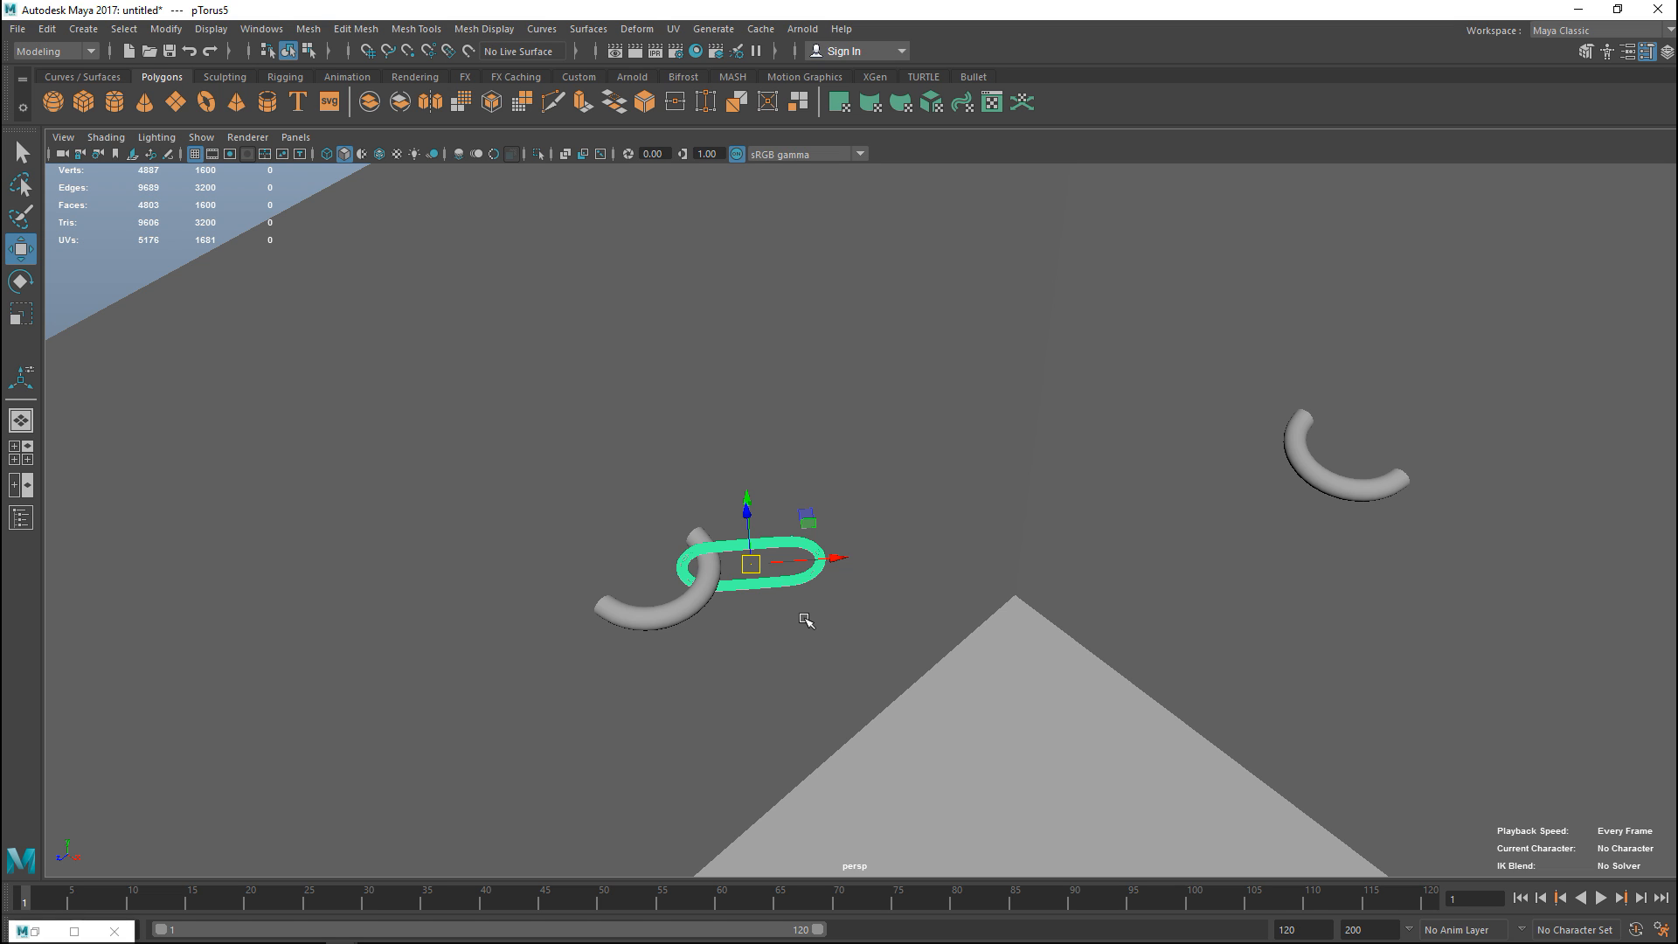
Step: Duplicate the link, slide the copy along the chain and turn it 90° to interlock
{"action": "key", "text": "ctrl+d"}
{"action": "left_click_drag", "start_coordinate": [842, 561], "coordinate": [947, 568]}
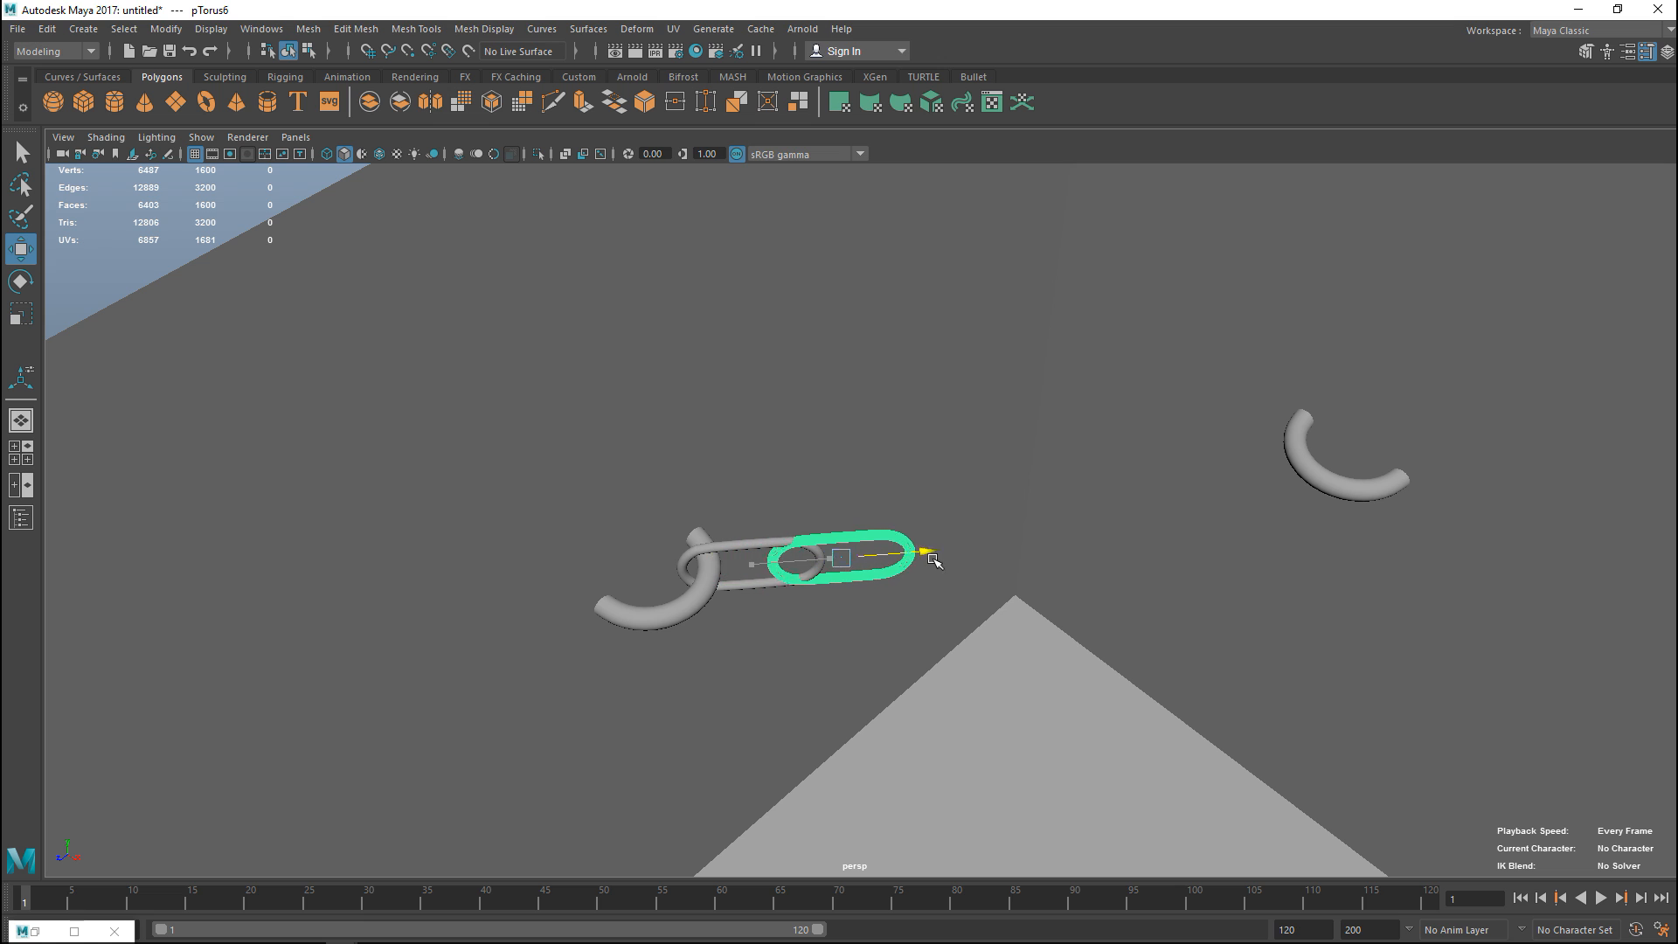
{"action": "key", "text": "e"}
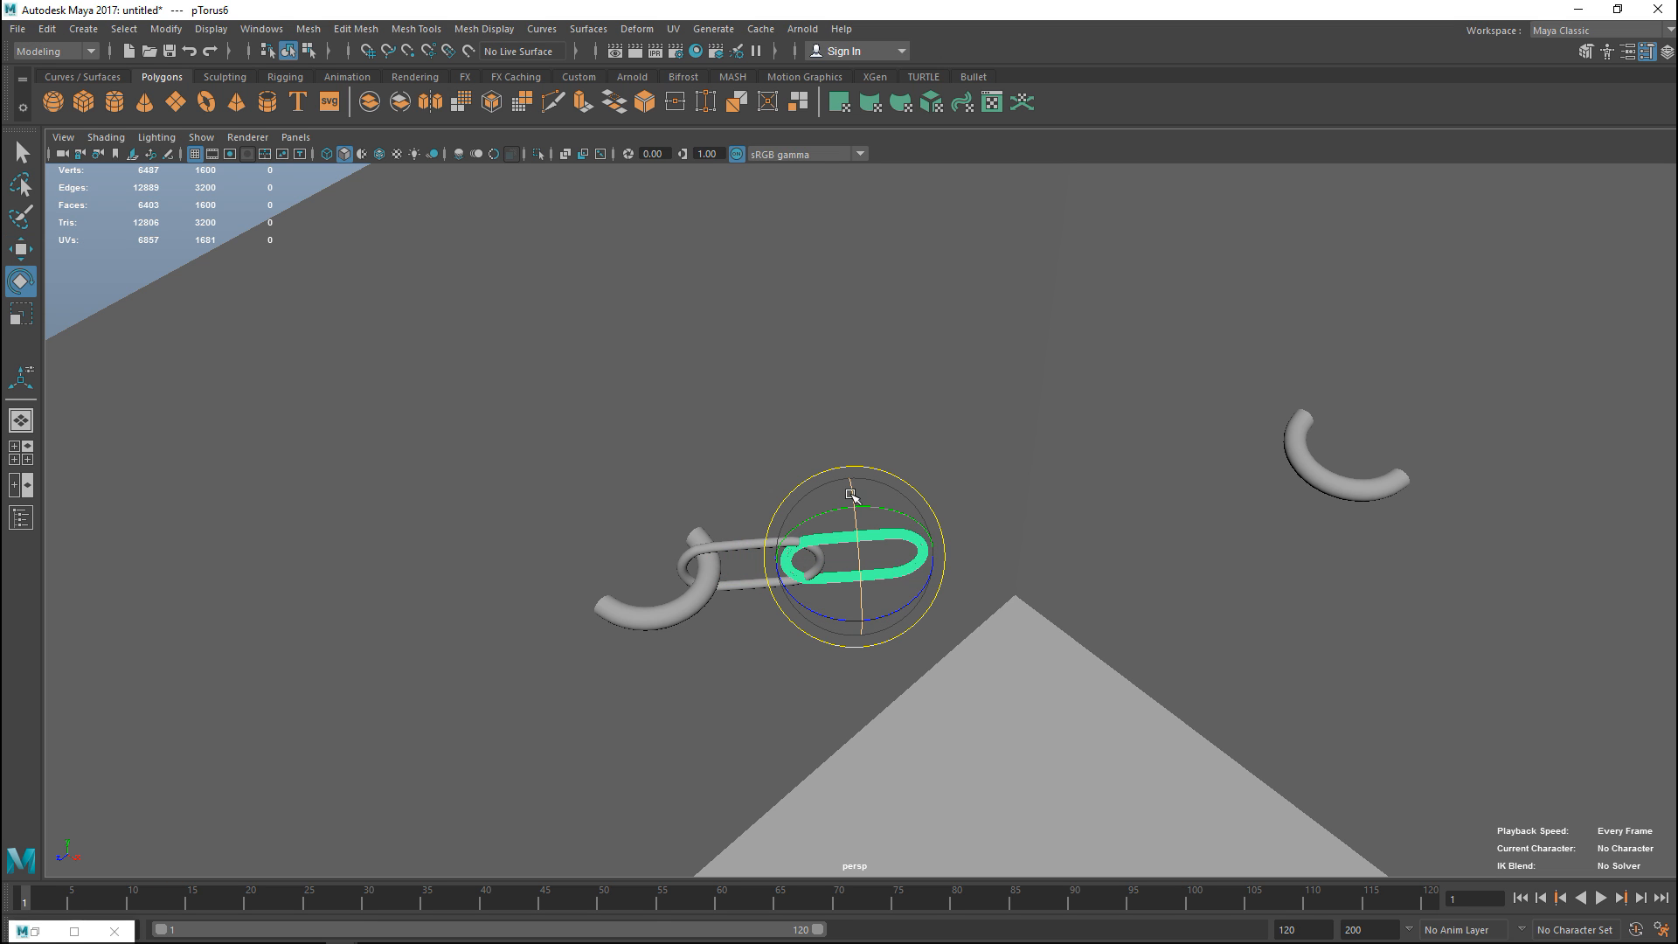
{"action": "left_click_drag", "start_coordinate": [854, 496], "coordinate": [864, 609]}
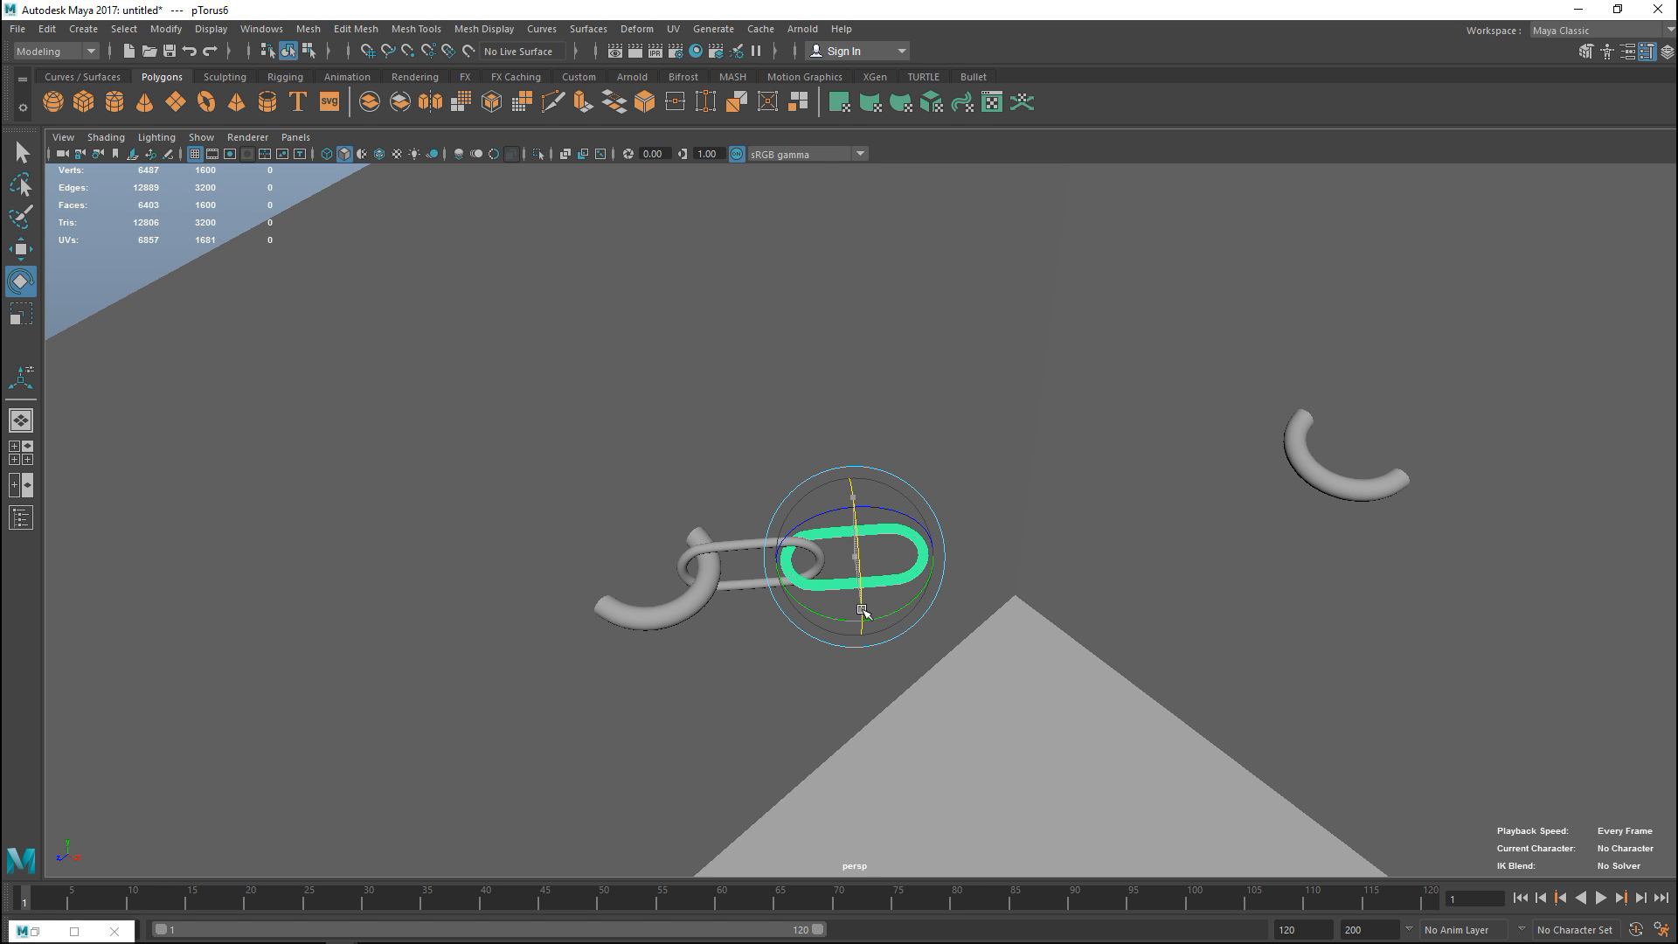
{"action": "mouse_move", "coordinate": [905, 720]}
{"action": "left_mouse_down", "text": "alt"}
{"action": "mouse_move", "coordinate": [1018, 657]}
{"action": "mouse_move", "coordinate": [843, 744]}
{"action": "mouse_move", "coordinate": [622, 713]}
{"action": "left_mouse_up", "text": "alt"}
Step: Duplicate the link pair and repeat the offset to extend the chain toward the right bracket
{"action": "left_click", "coordinate": [569, 587], "text": "shift"}
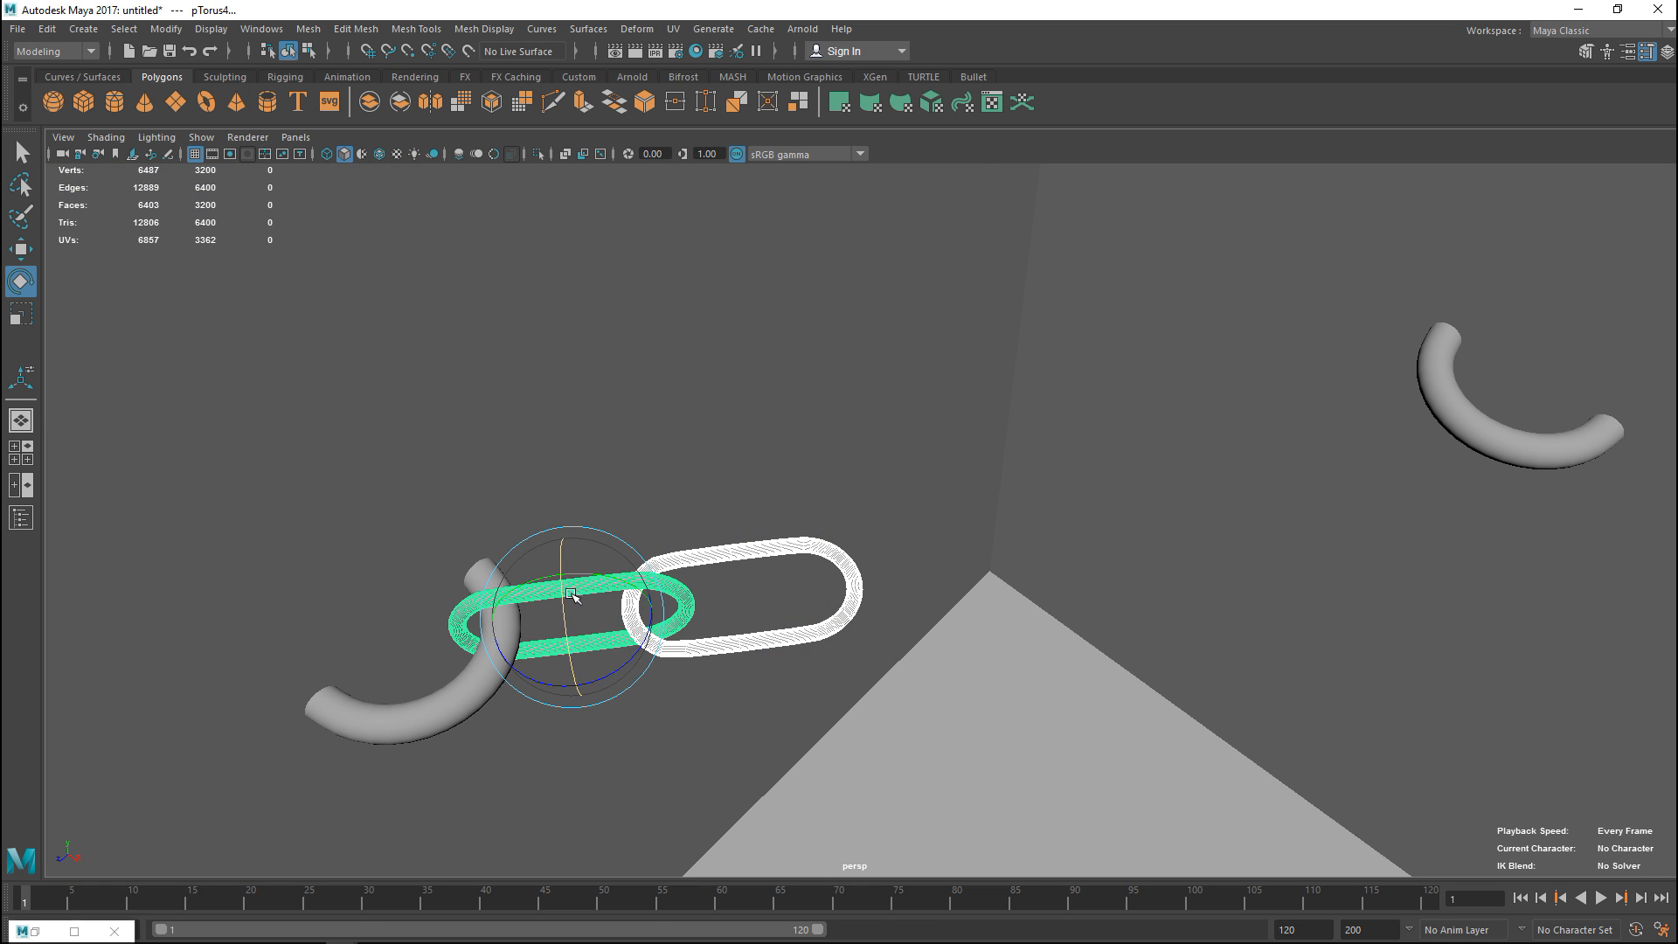
{"action": "key", "text": "ctrl+d"}
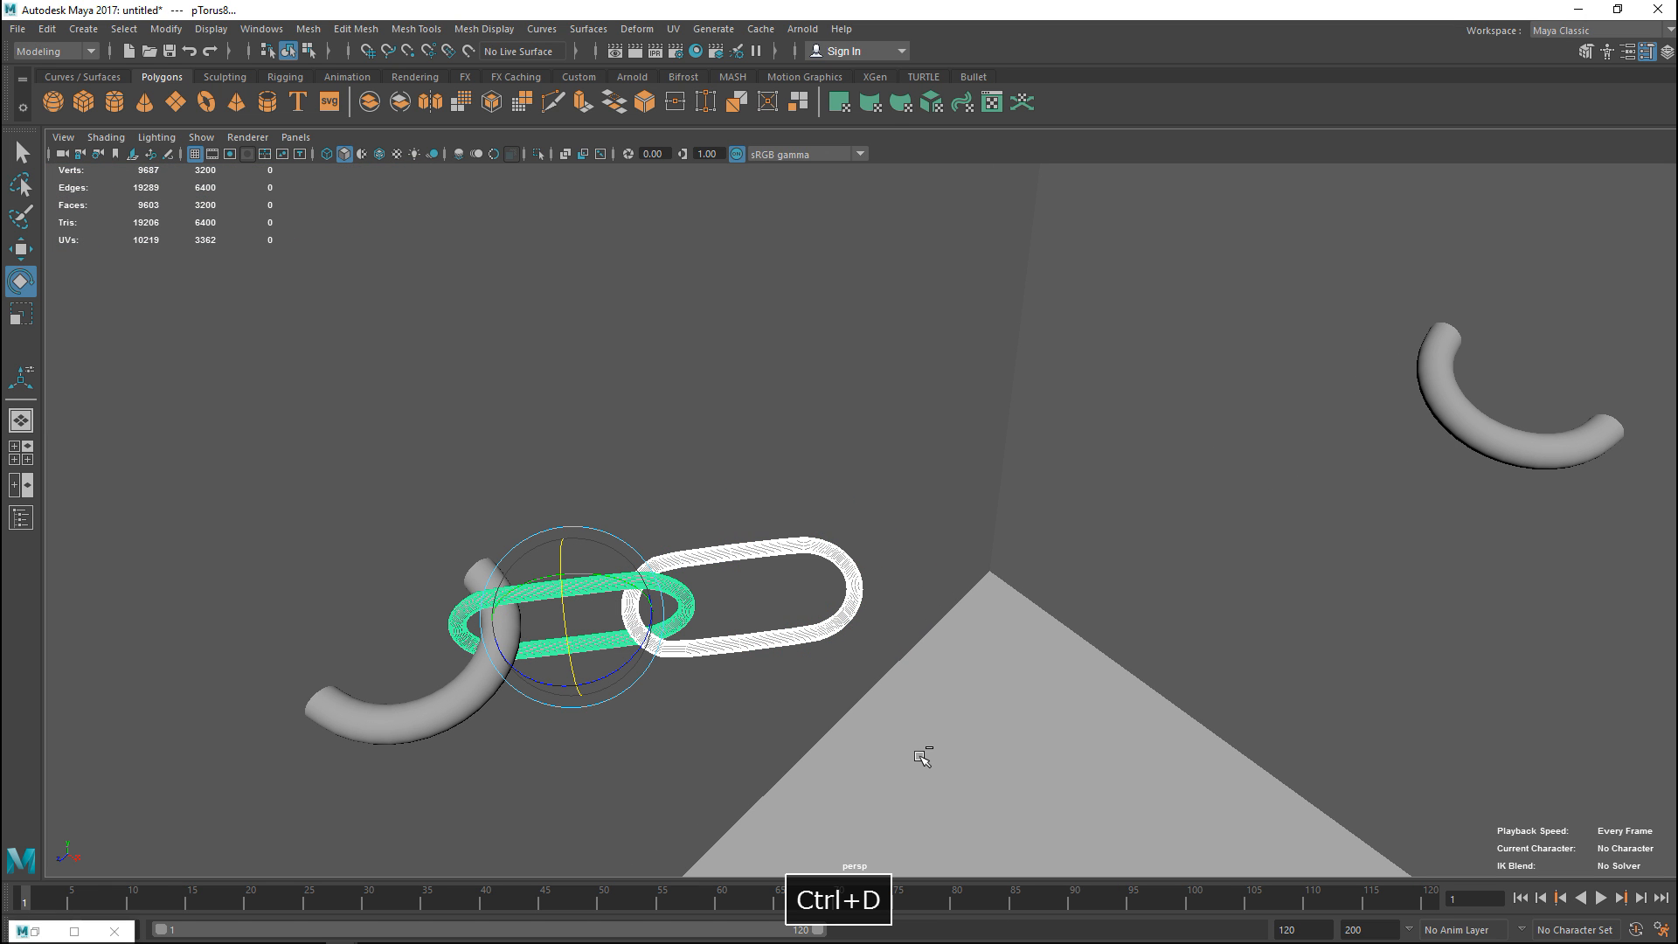
{"action": "key", "text": "w"}
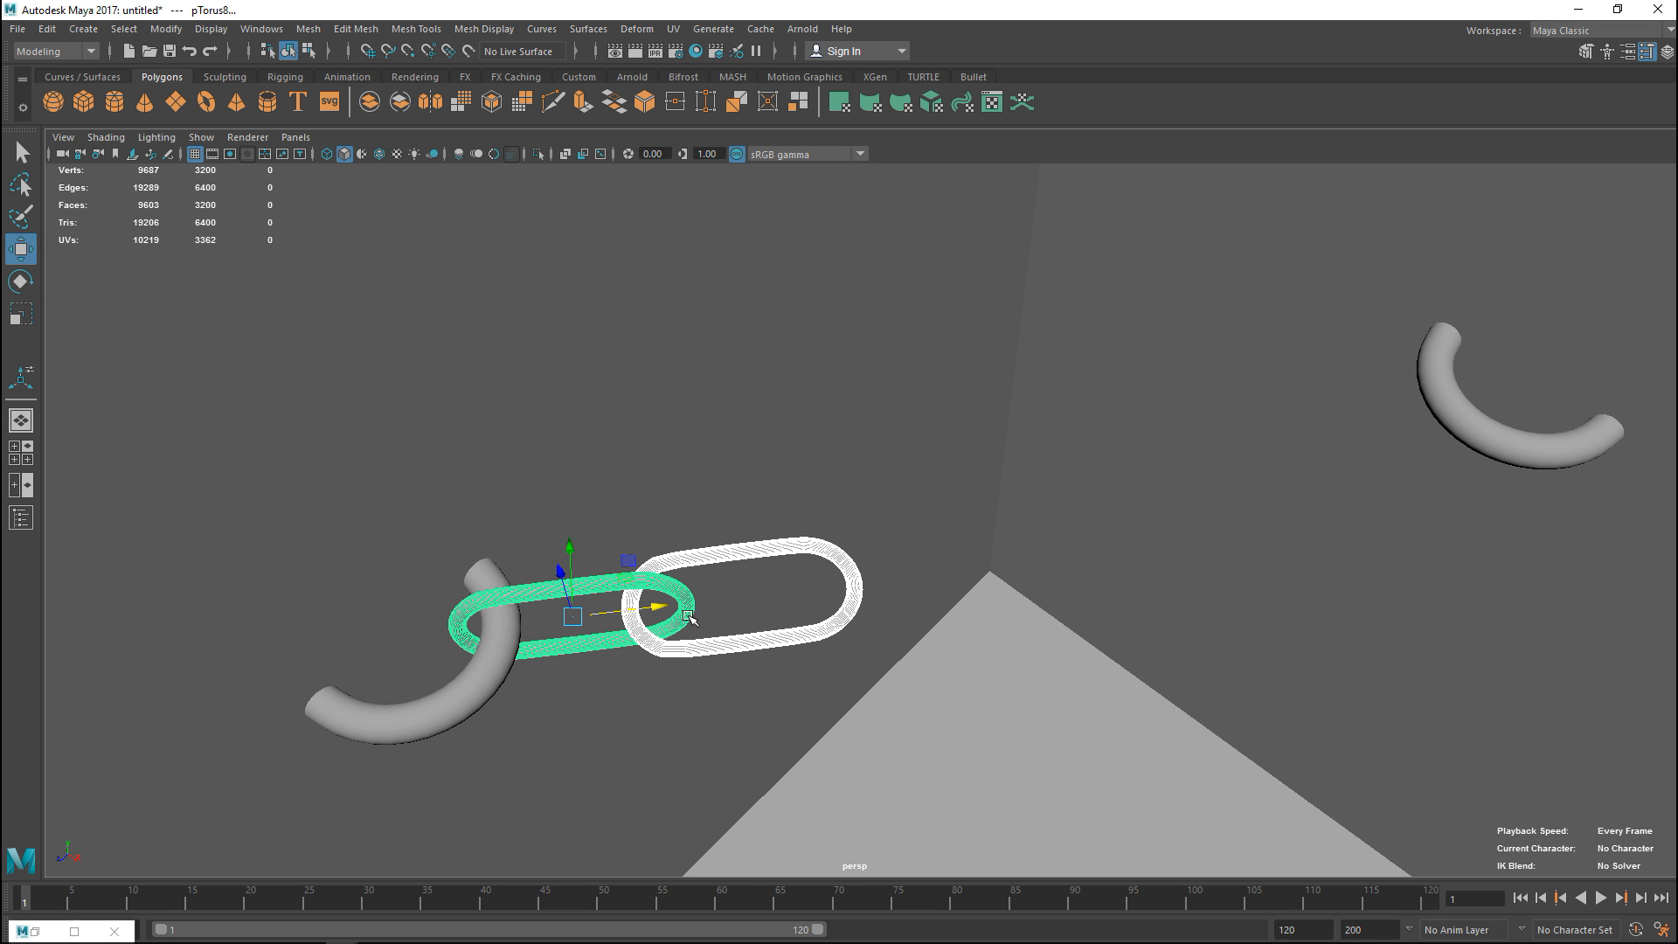
{"action": "left_click_drag", "start_coordinate": [663, 608], "coordinate": [1006, 593]}
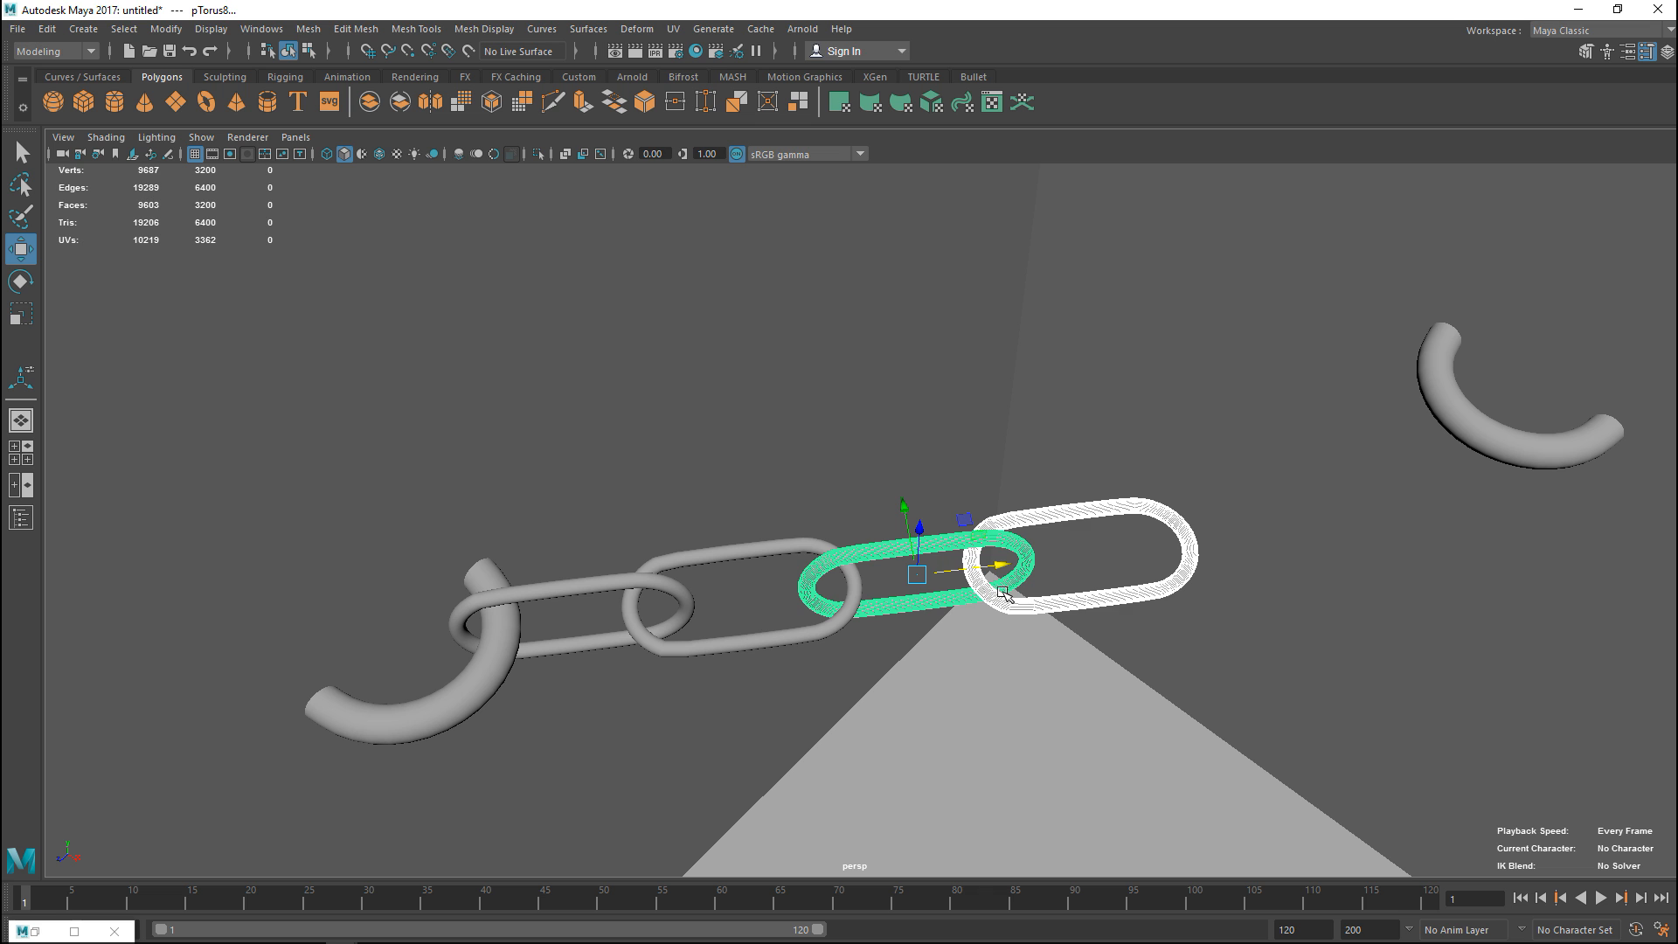
{"action": "key", "text": "shift+d"}
{"action": "key", "text": "shift+d"}
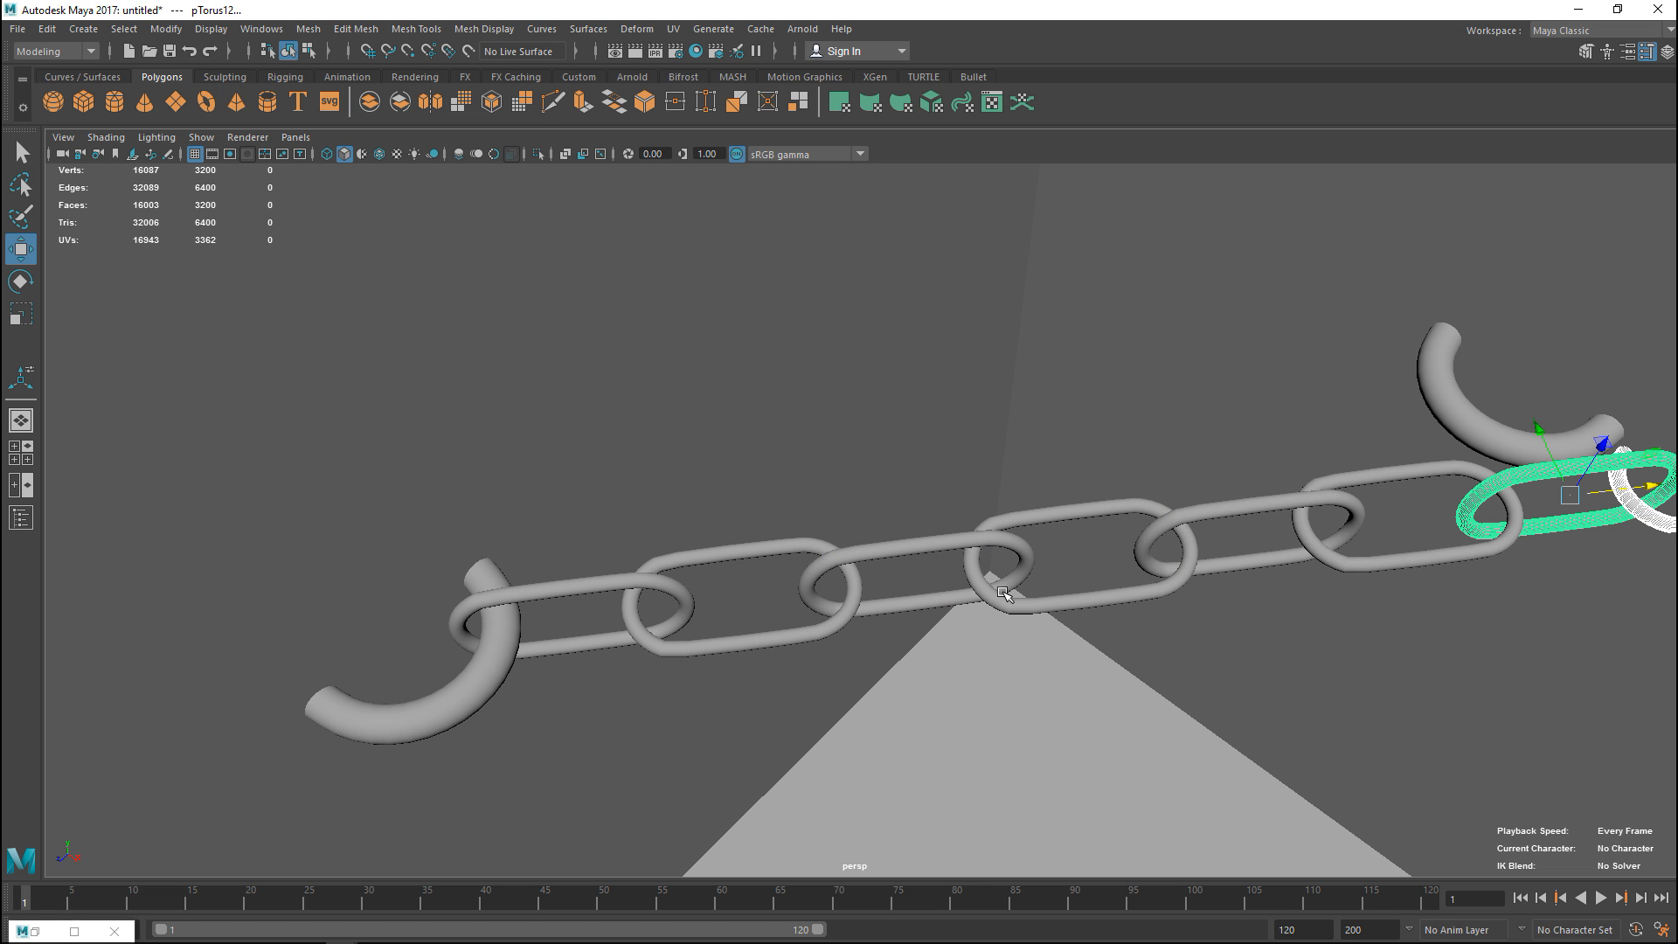
{"action": "middle_click_drag", "start_coordinate": [891, 580], "coordinate": [719, 673], "text": "alt"}
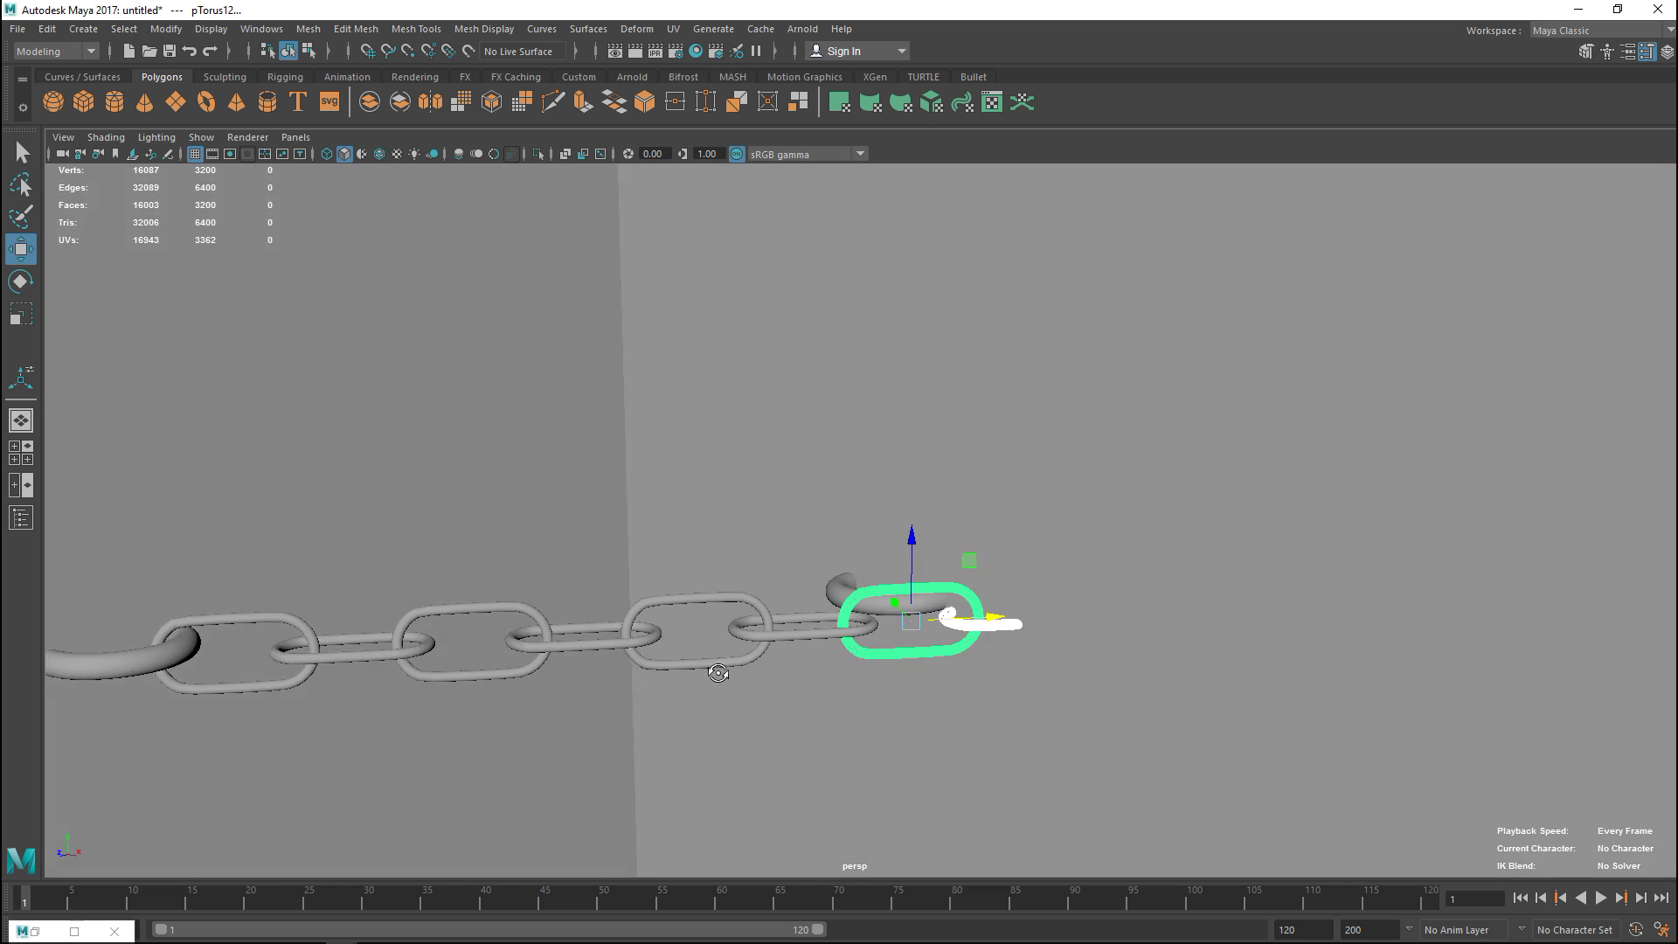
{"action": "left_click_drag", "start_coordinate": [719, 672], "coordinate": [772, 629], "text": "alt"}
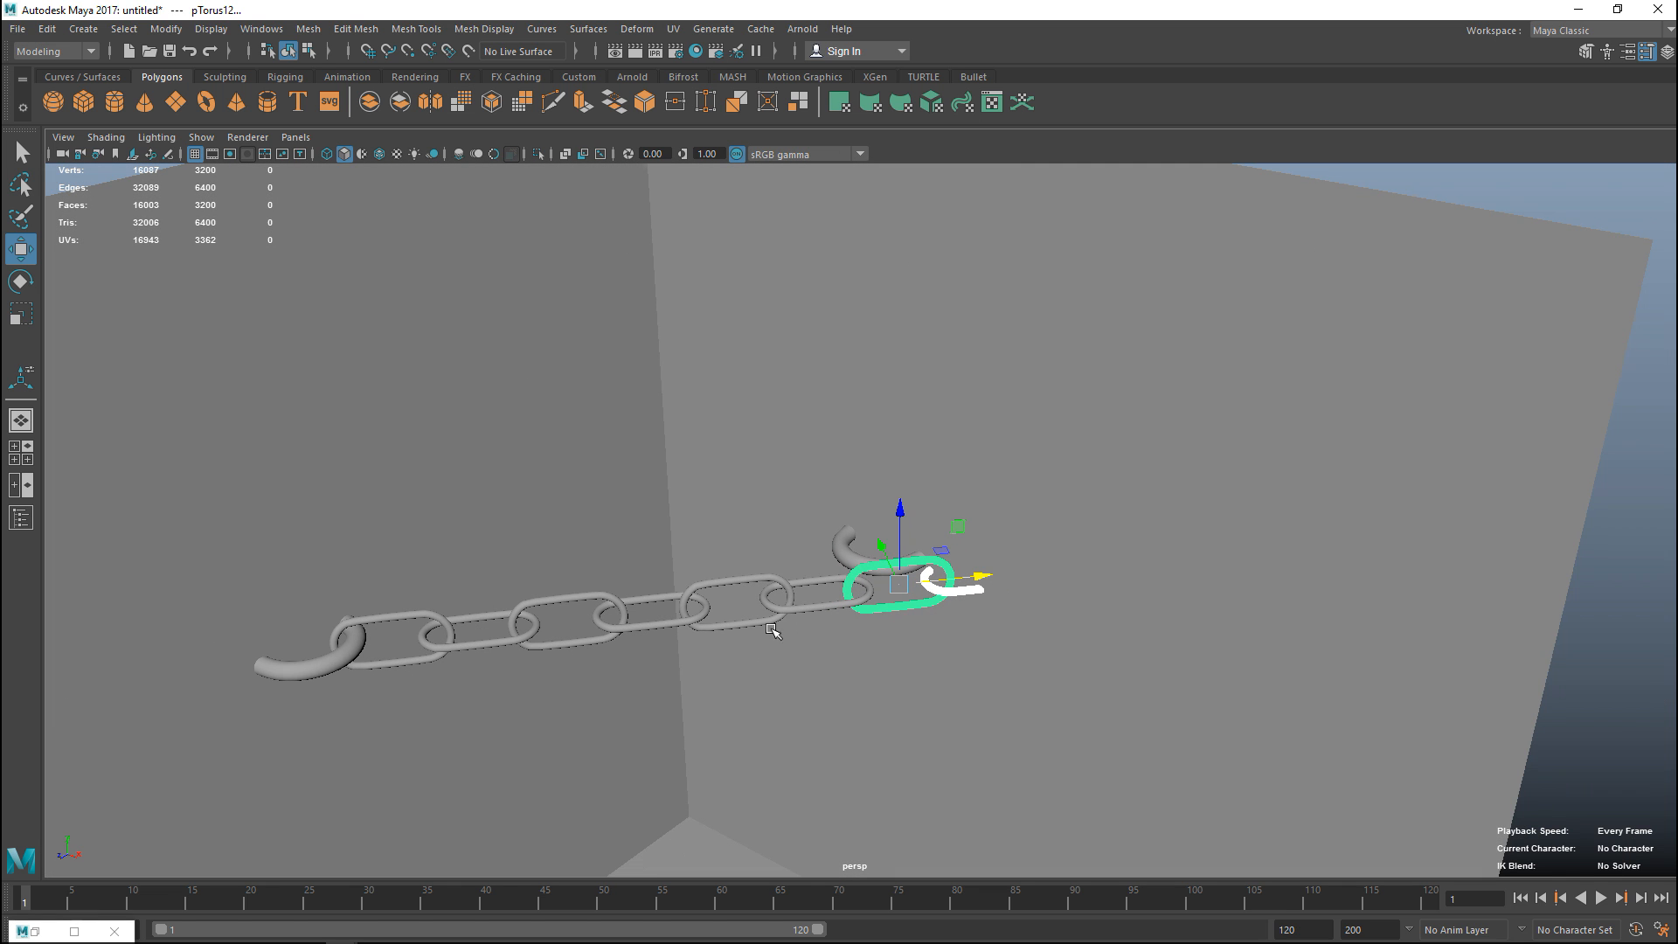
Step: Delete the extra link that extends past the right bracket
{"action": "left_click", "coordinate": [1583, 188]}
{"action": "middle_click_drag", "start_coordinate": [1198, 616], "coordinate": [1148, 678], "text": "alt"}
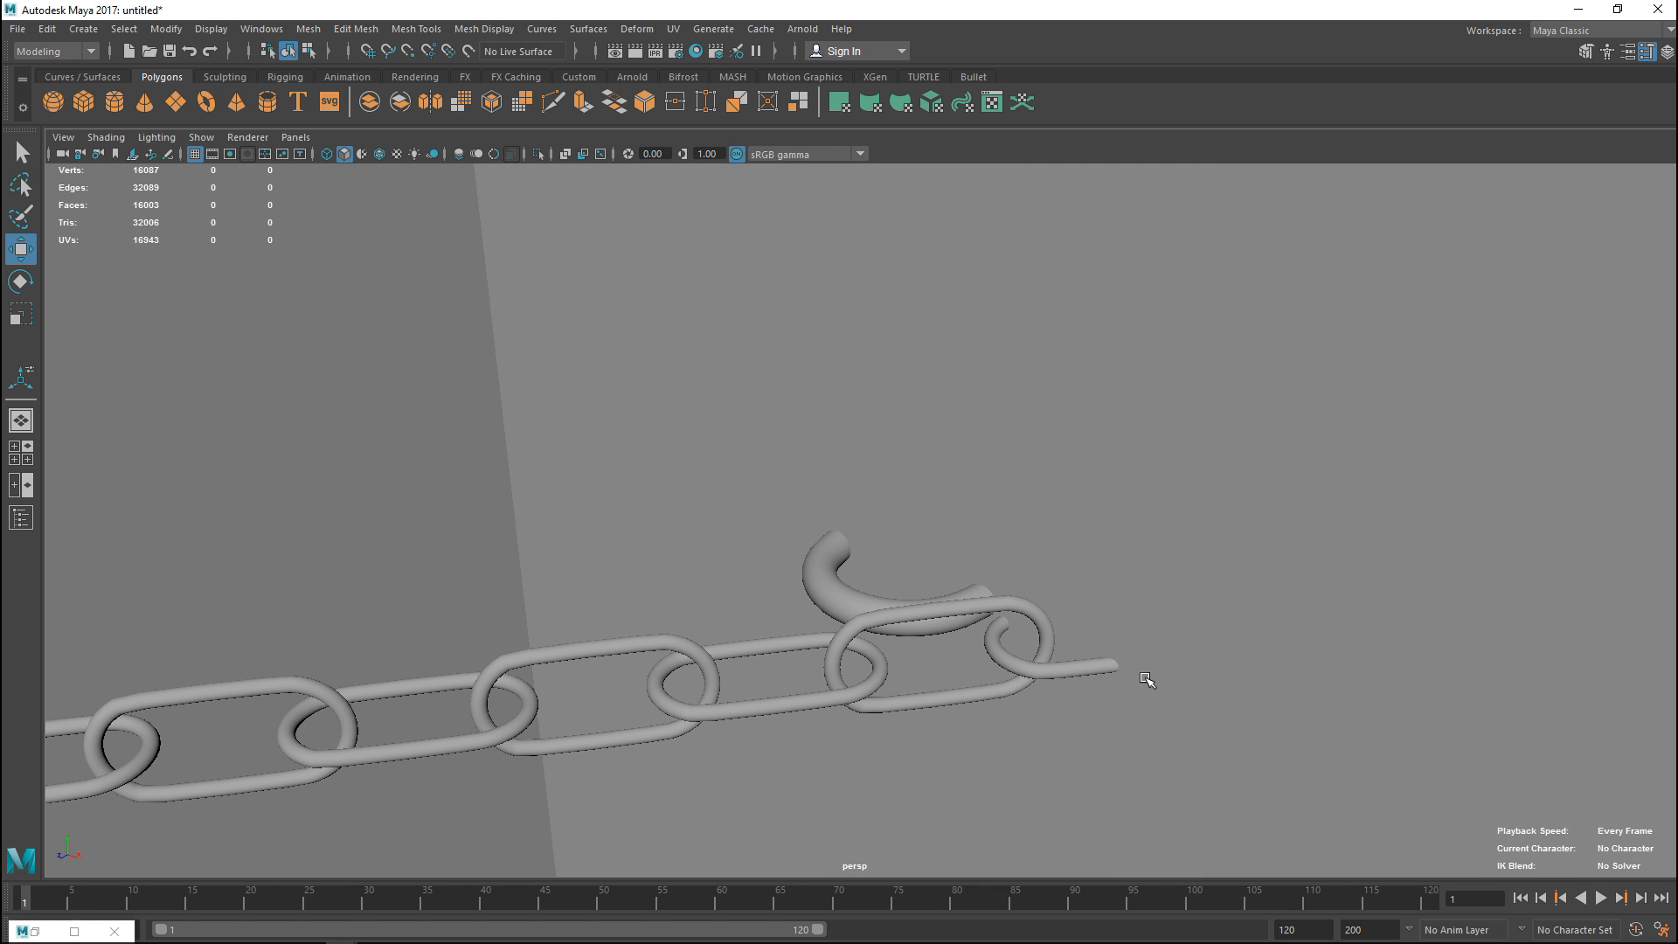
{"action": "left_click", "coordinate": [1074, 669]}
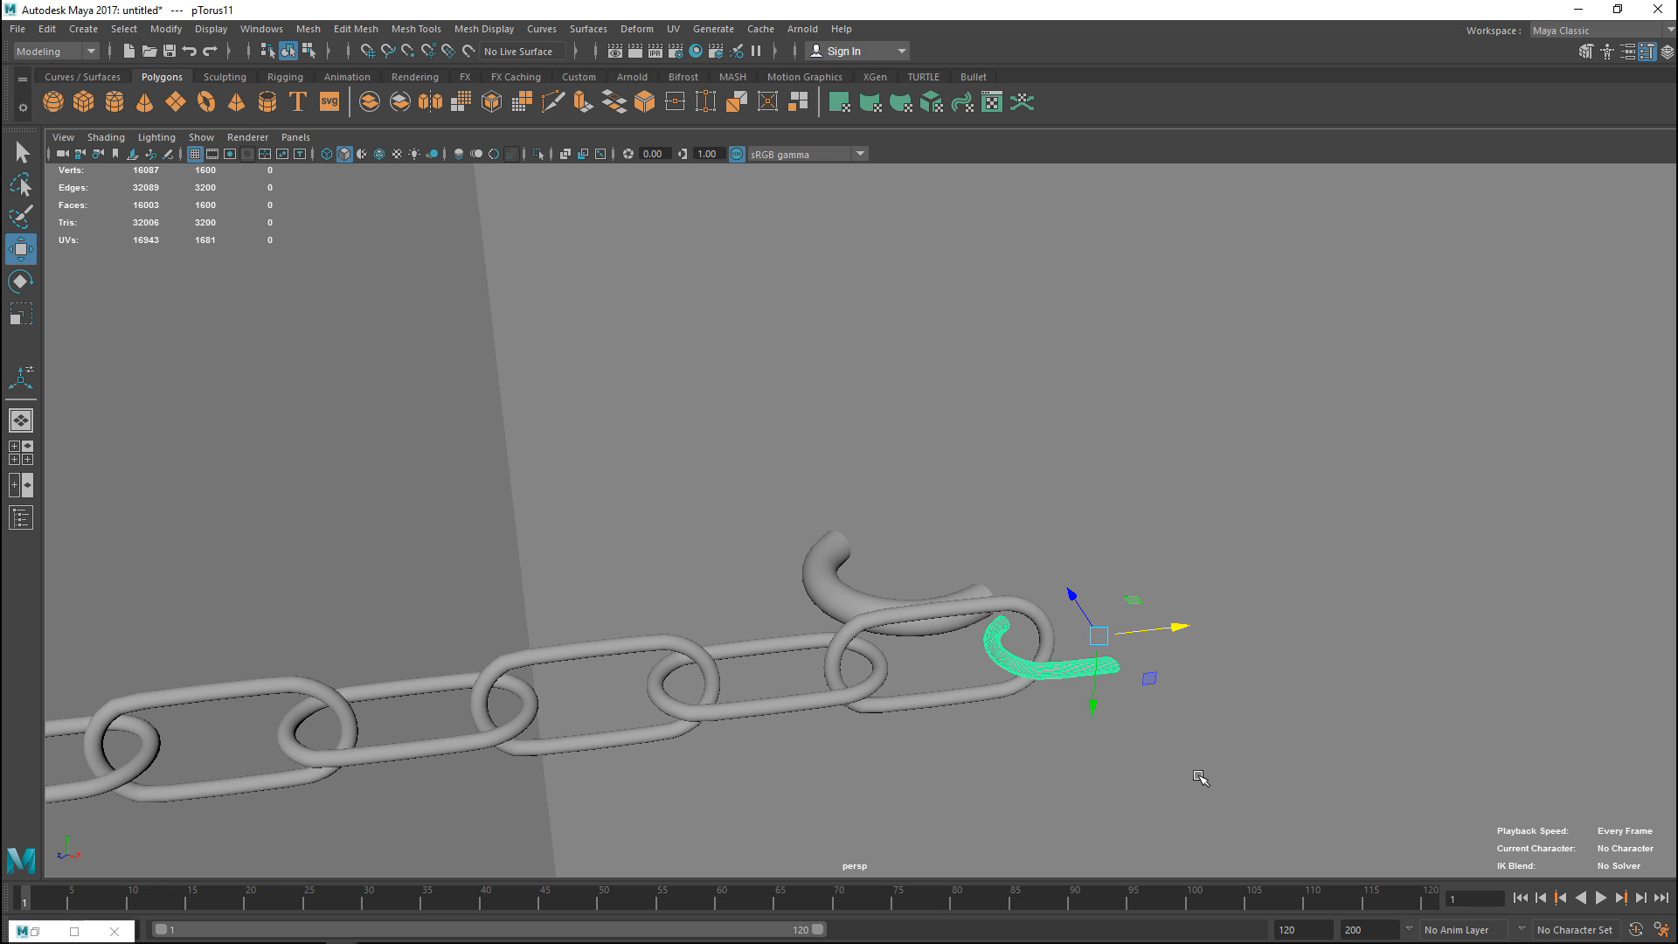
{"action": "key", "text": "Delete"}
{"action": "scroll", "coordinate": [1198, 778], "scroll_direction": "down", "scroll_amount": 3}
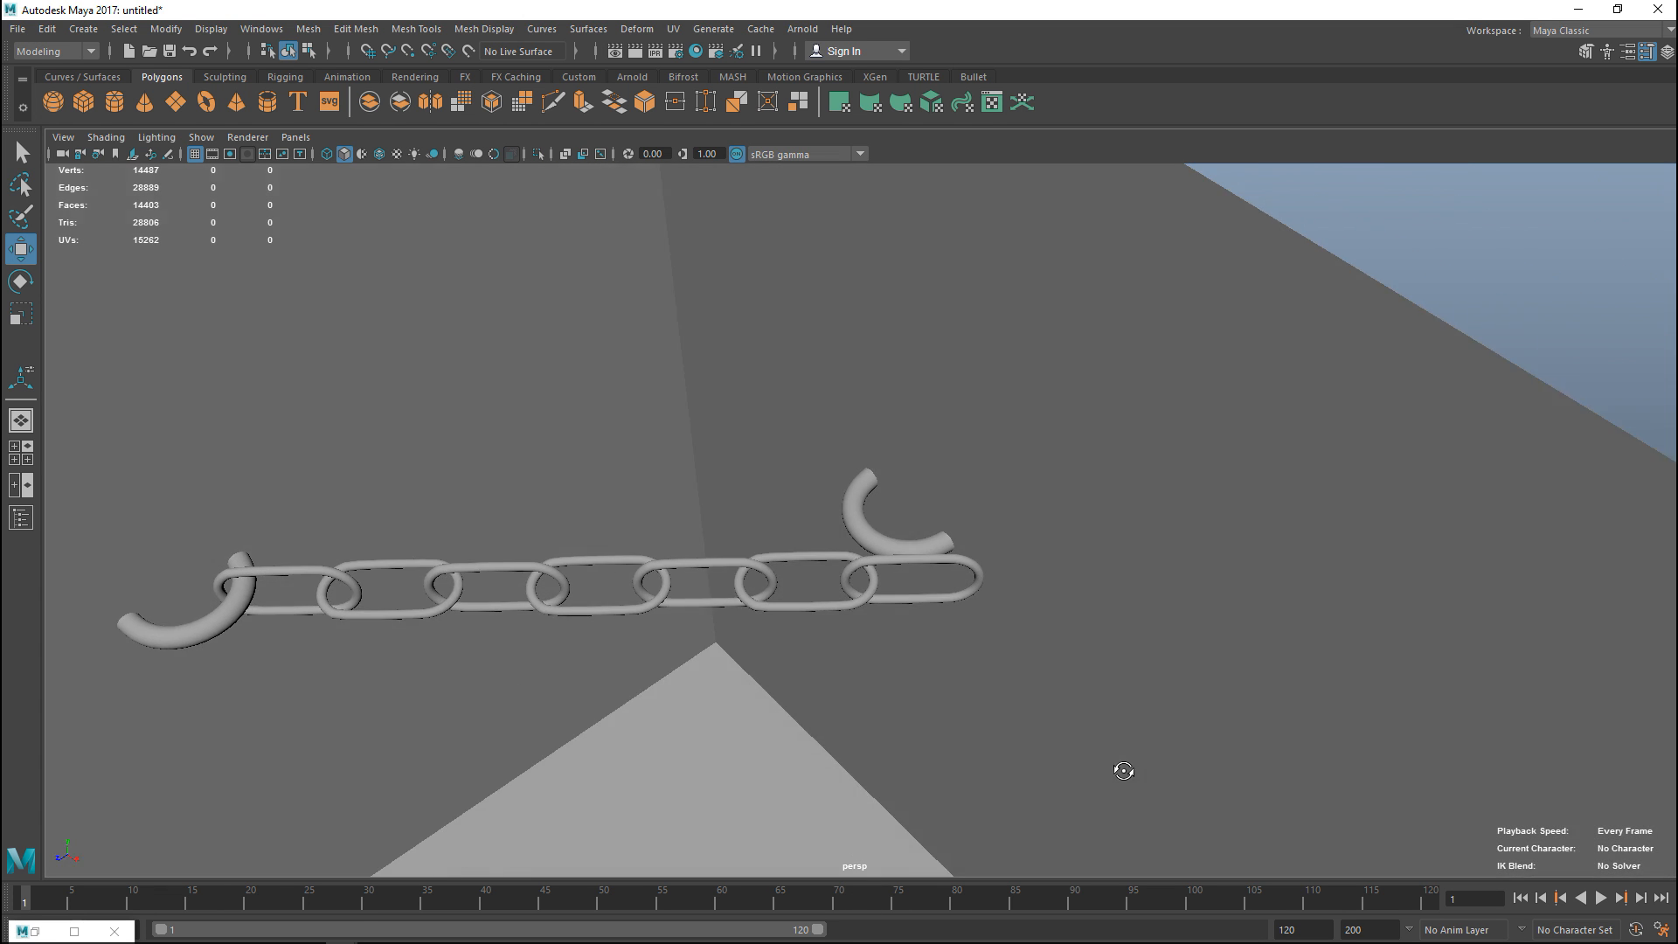
Step: Select all seven chain links and group them with Ctrl+G
{"action": "left_click_drag", "start_coordinate": [1179, 760], "coordinate": [1128, 768], "text": "alt"}
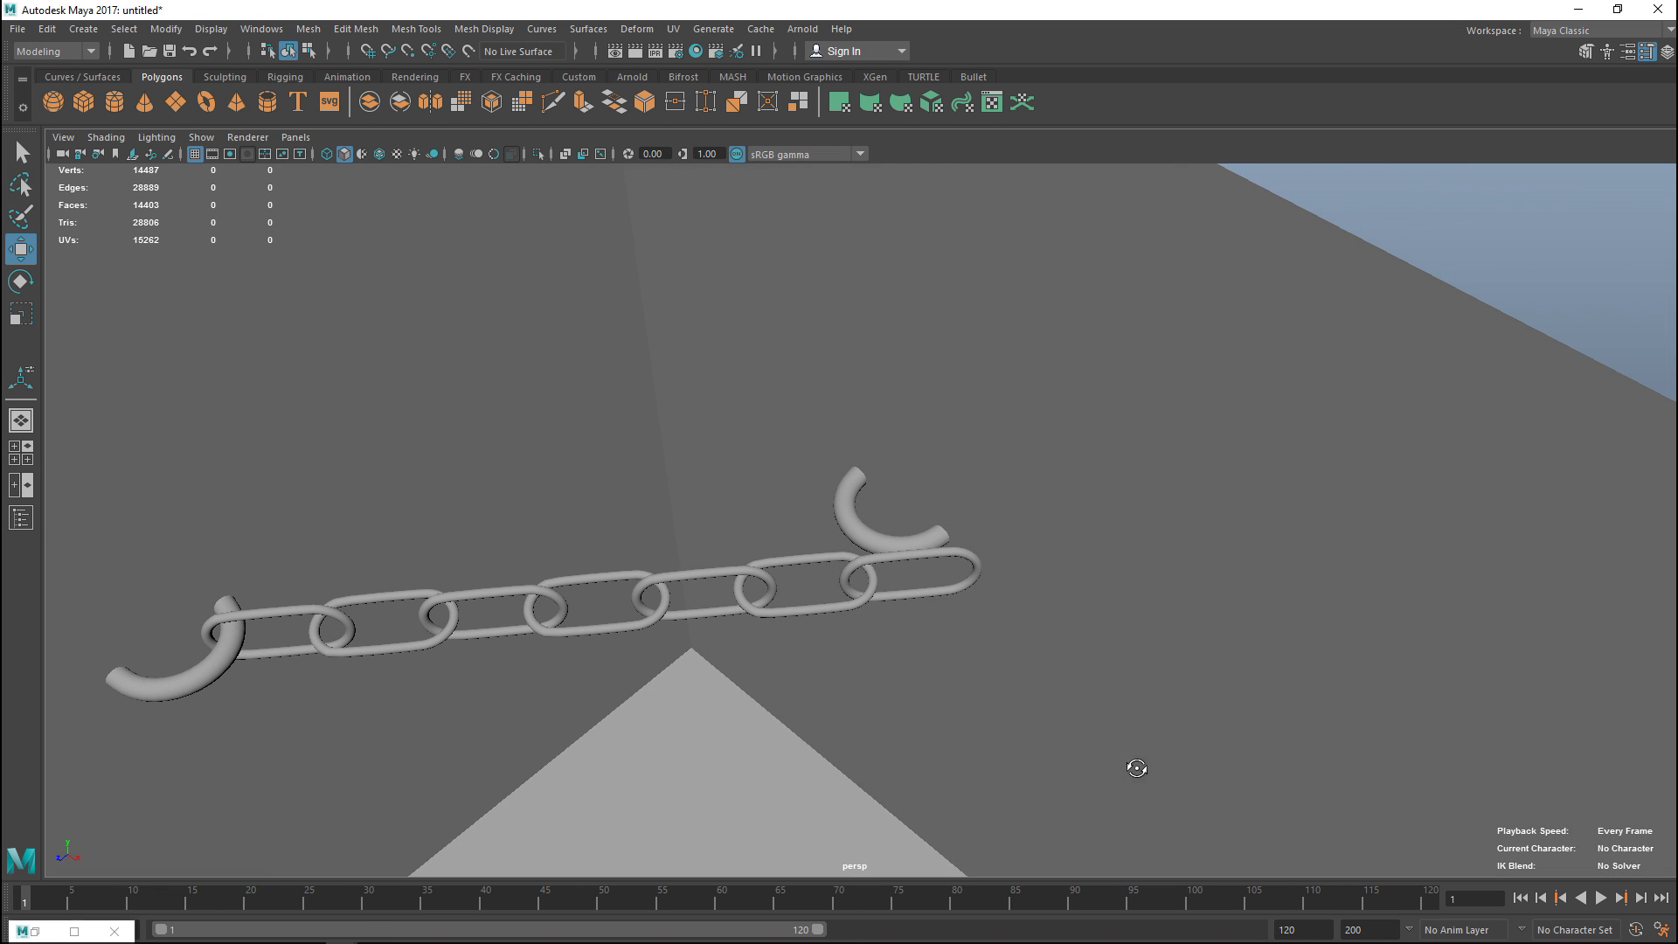
{"action": "left_click", "coordinate": [285, 616]}
{"action": "left_click", "coordinate": [407, 593], "text": "shift"}
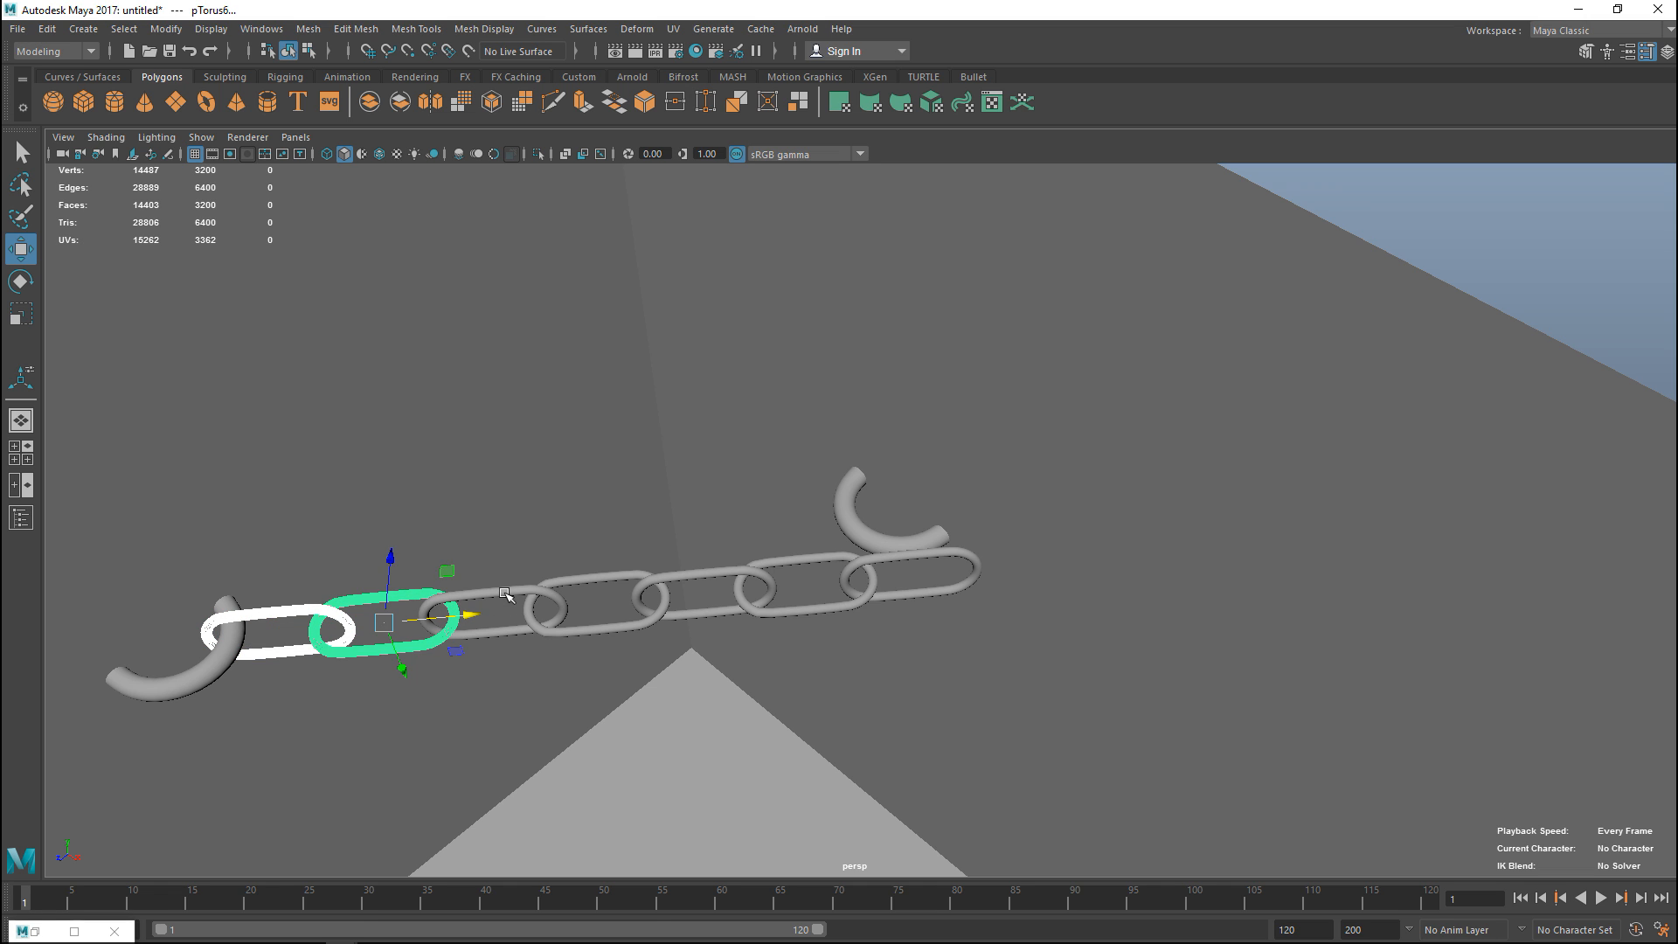
{"action": "left_click", "coordinate": [507, 595], "text": "shift"}
{"action": "left_click", "coordinate": [607, 580], "text": "shift"}
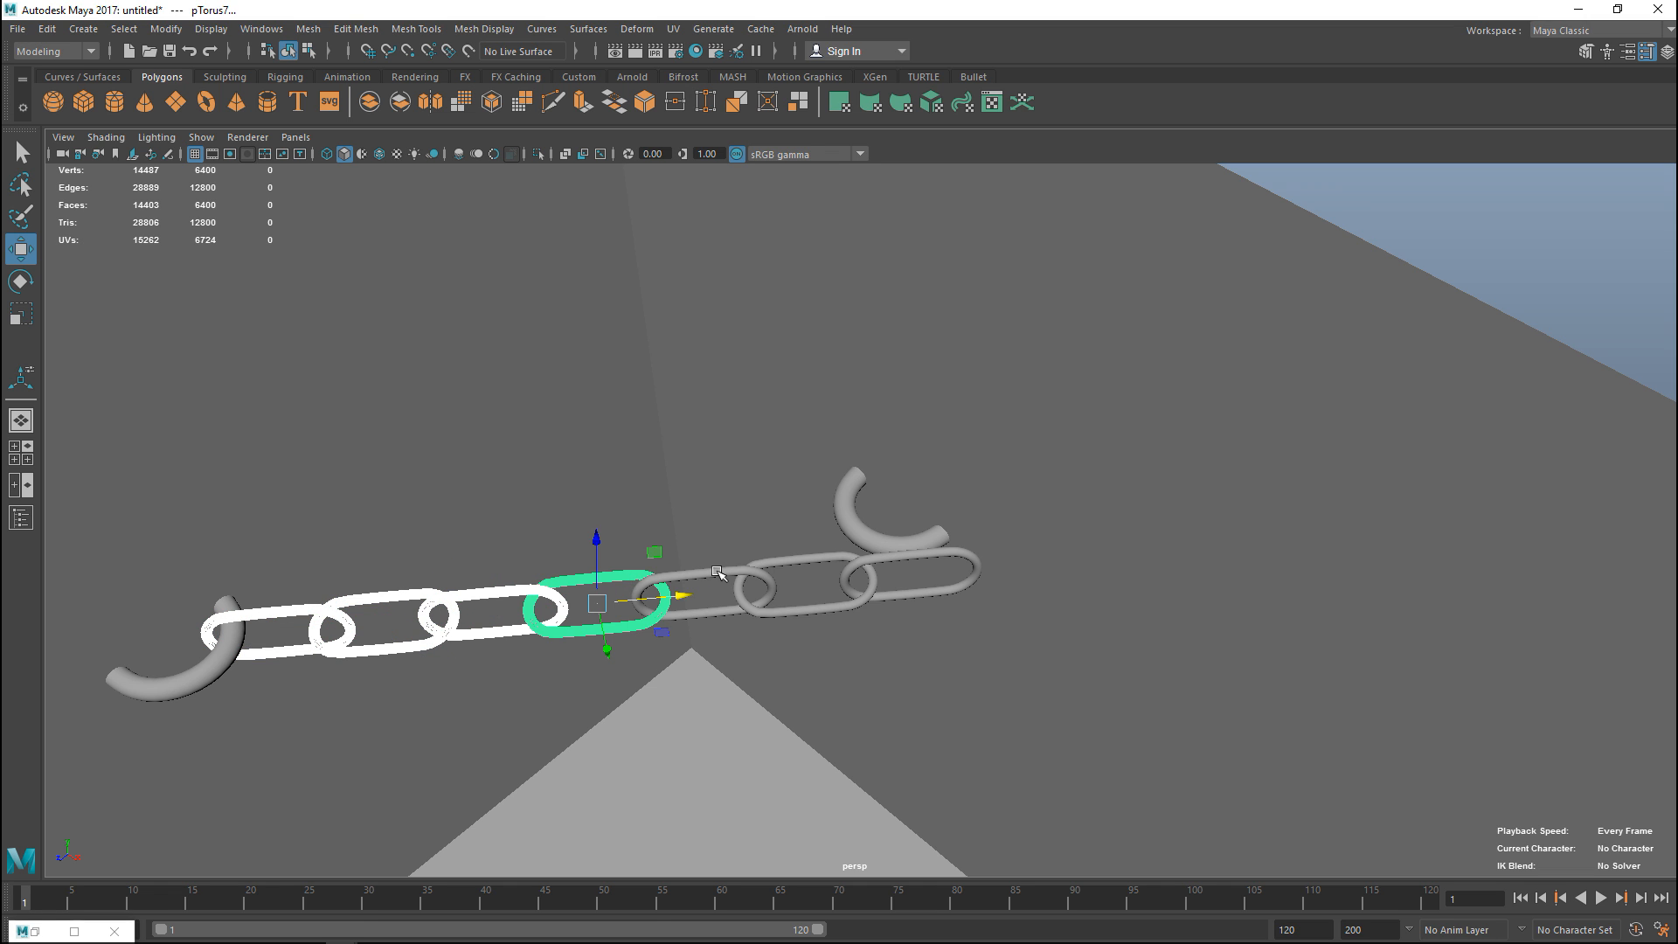
{"action": "left_click", "coordinate": [718, 573], "text": "shift"}
{"action": "left_click", "coordinate": [869, 563], "text": "shift"}
{"action": "left_click", "coordinate": [933, 556], "text": "shift"}
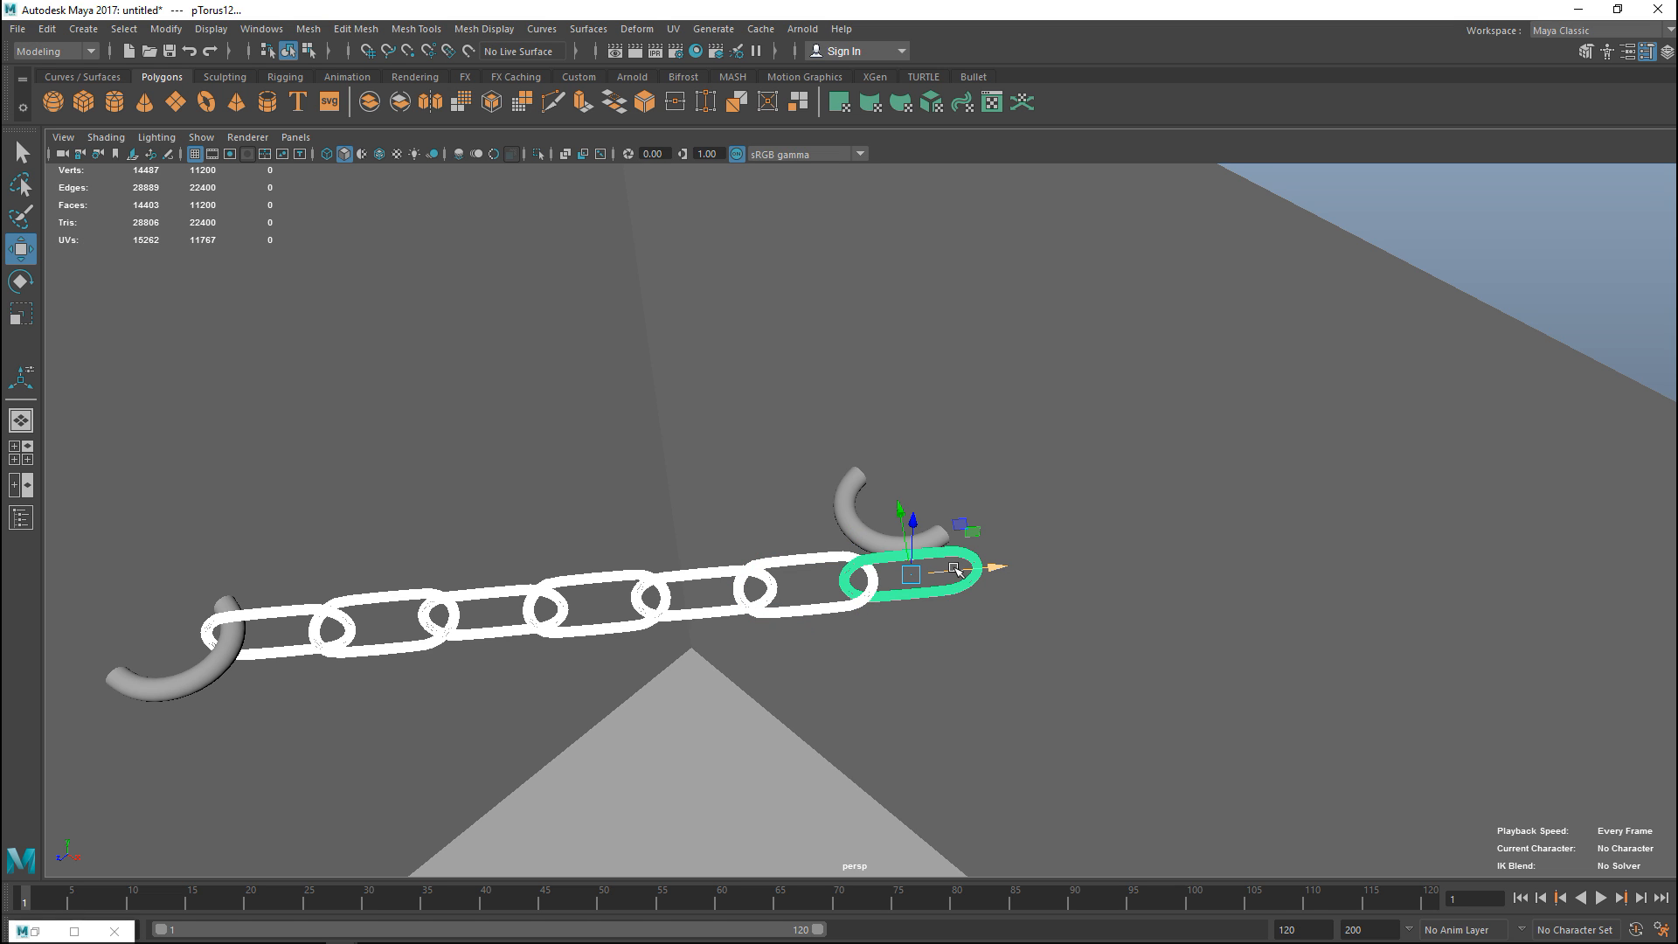
{"action": "key", "text": "ctrl+g"}
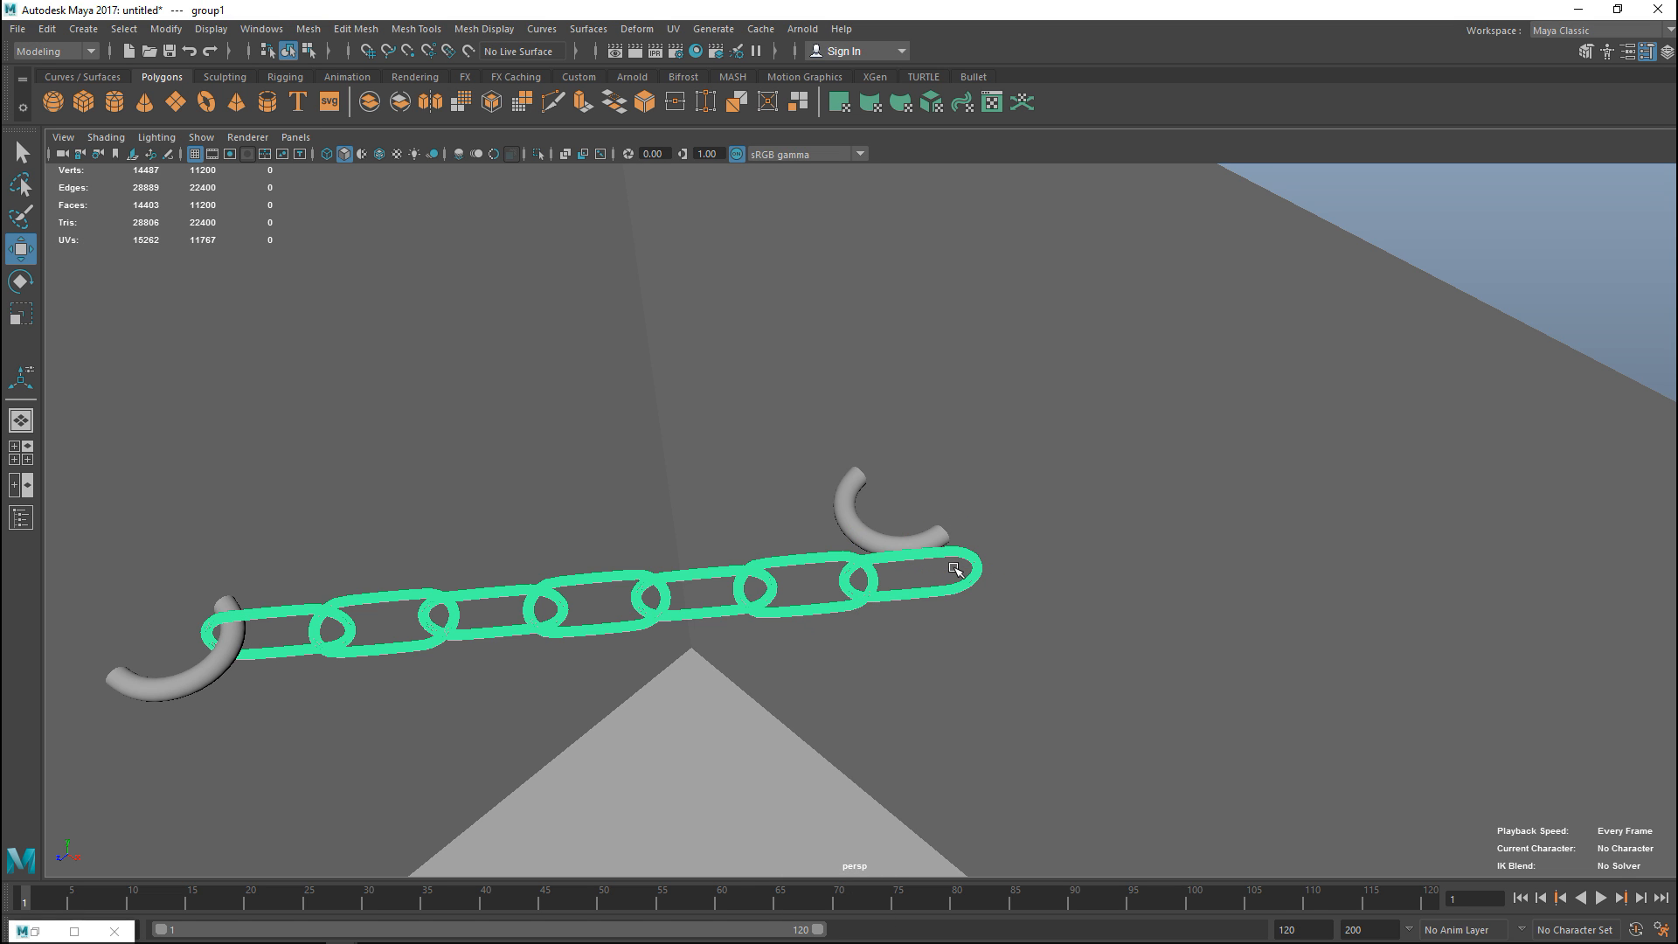
Step: In the top view, centre the chain group's pivot and rotate it to line up with both brackets
{"action": "left_click", "coordinate": [22, 454]}
{"action": "key", "text": "space"}
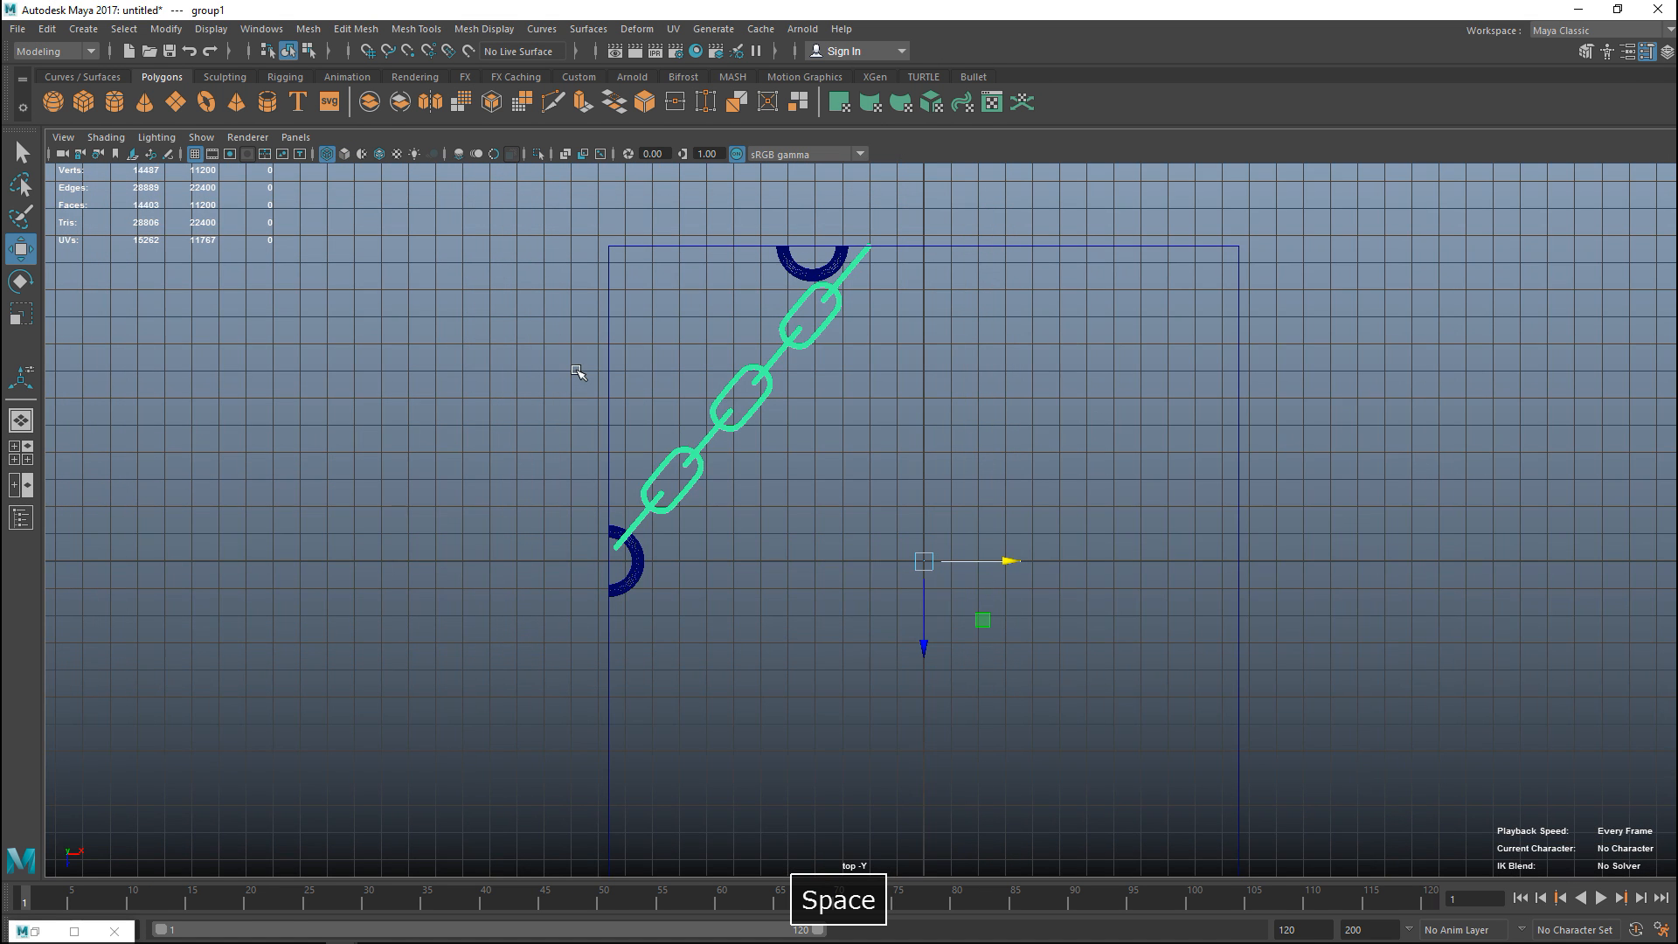
{"action": "left_click", "coordinate": [167, 30]}
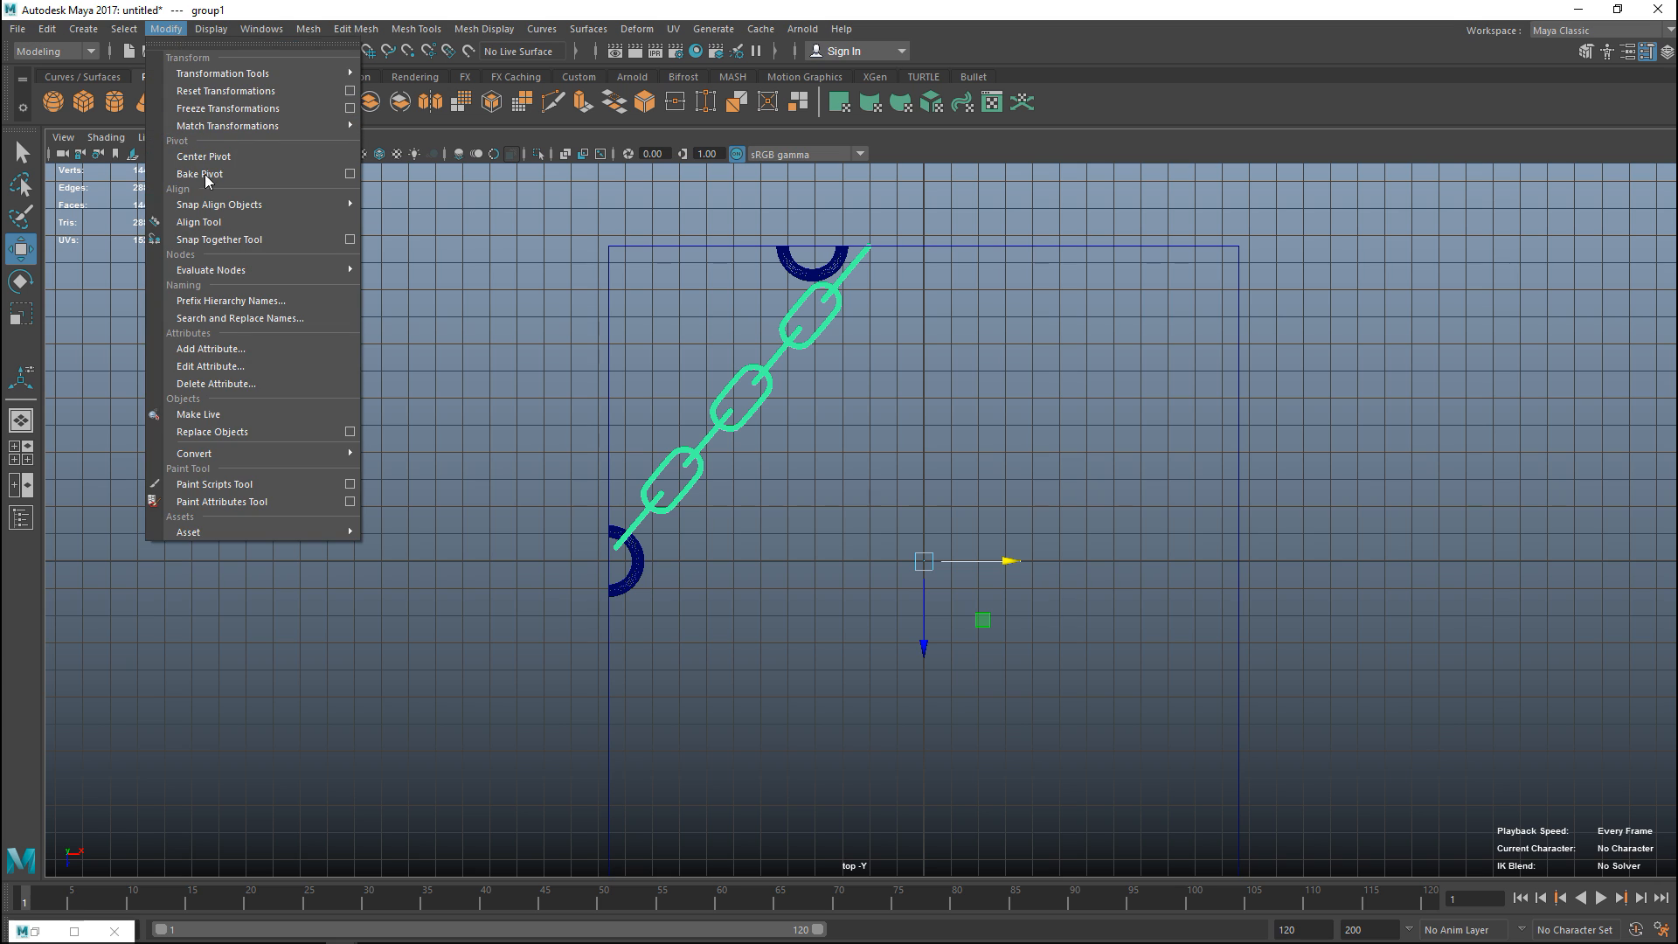
{"action": "left_click", "coordinate": [210, 168]}
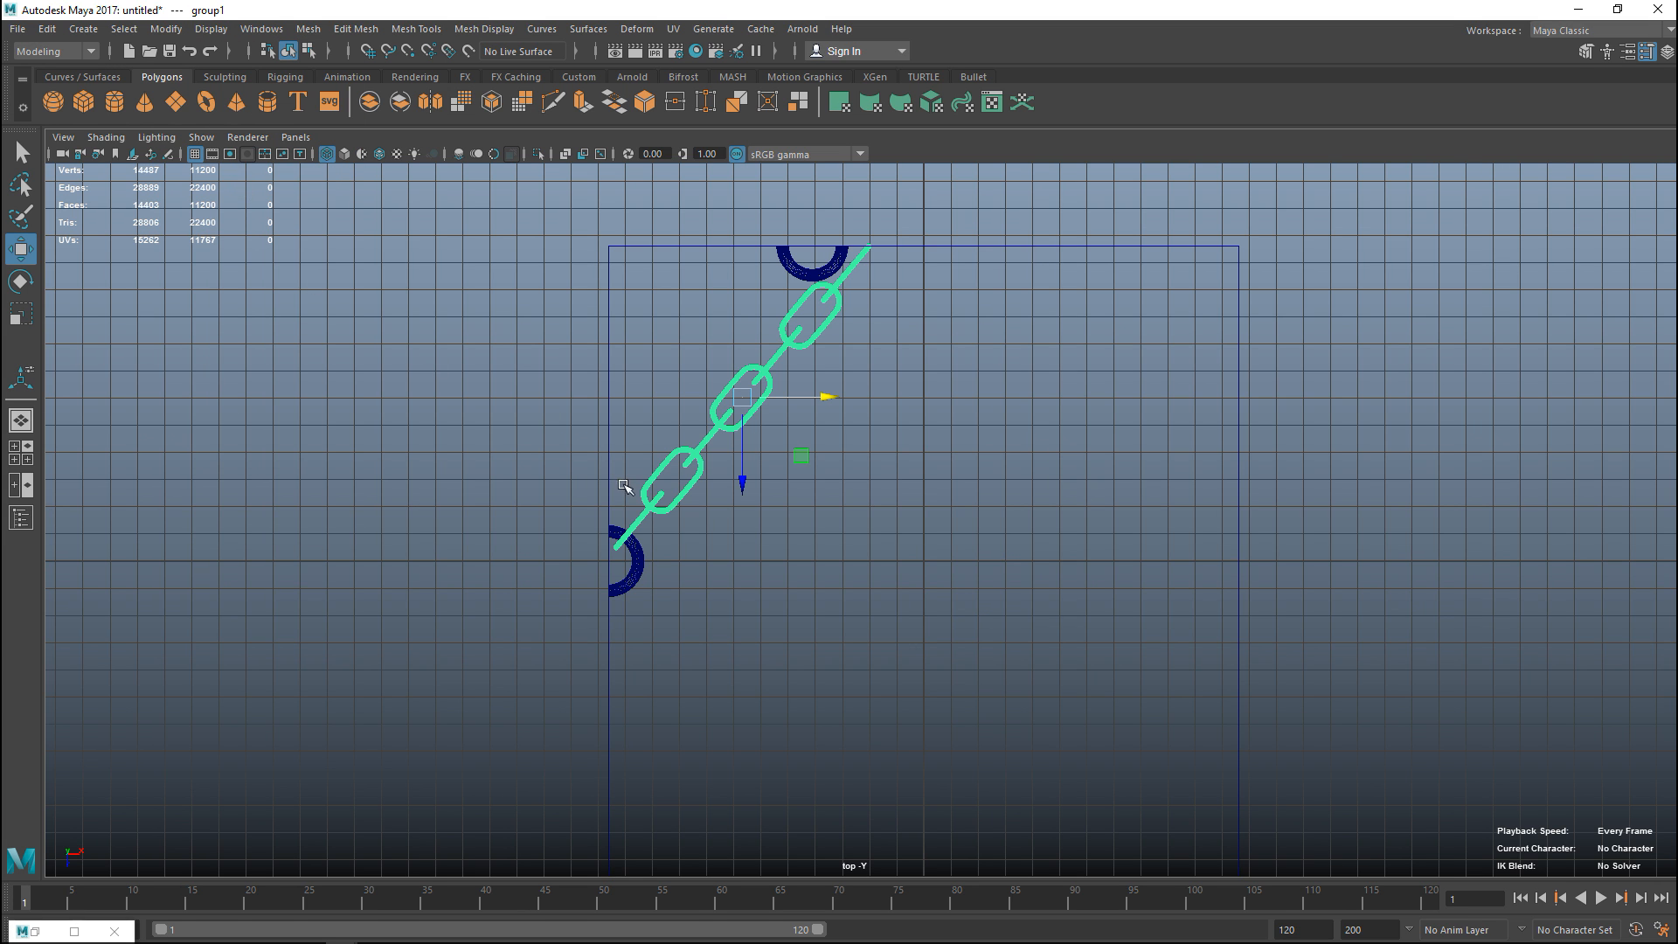
{"action": "key", "text": "e"}
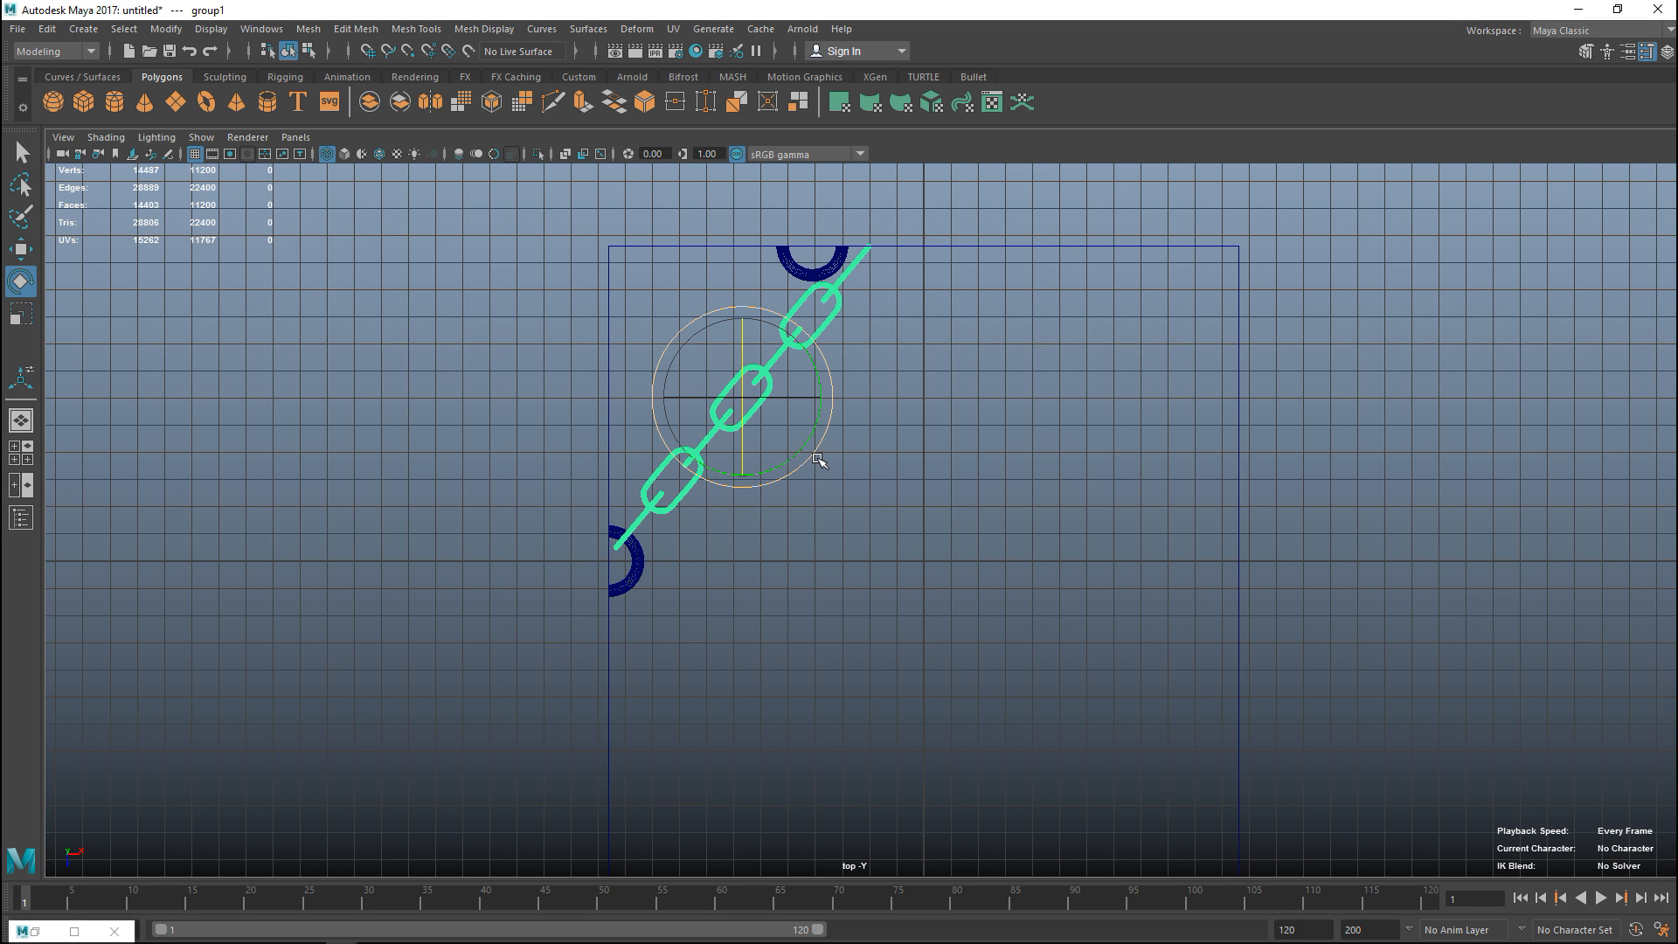
{"action": "left_click_drag", "start_coordinate": [817, 456], "coordinate": [829, 450]}
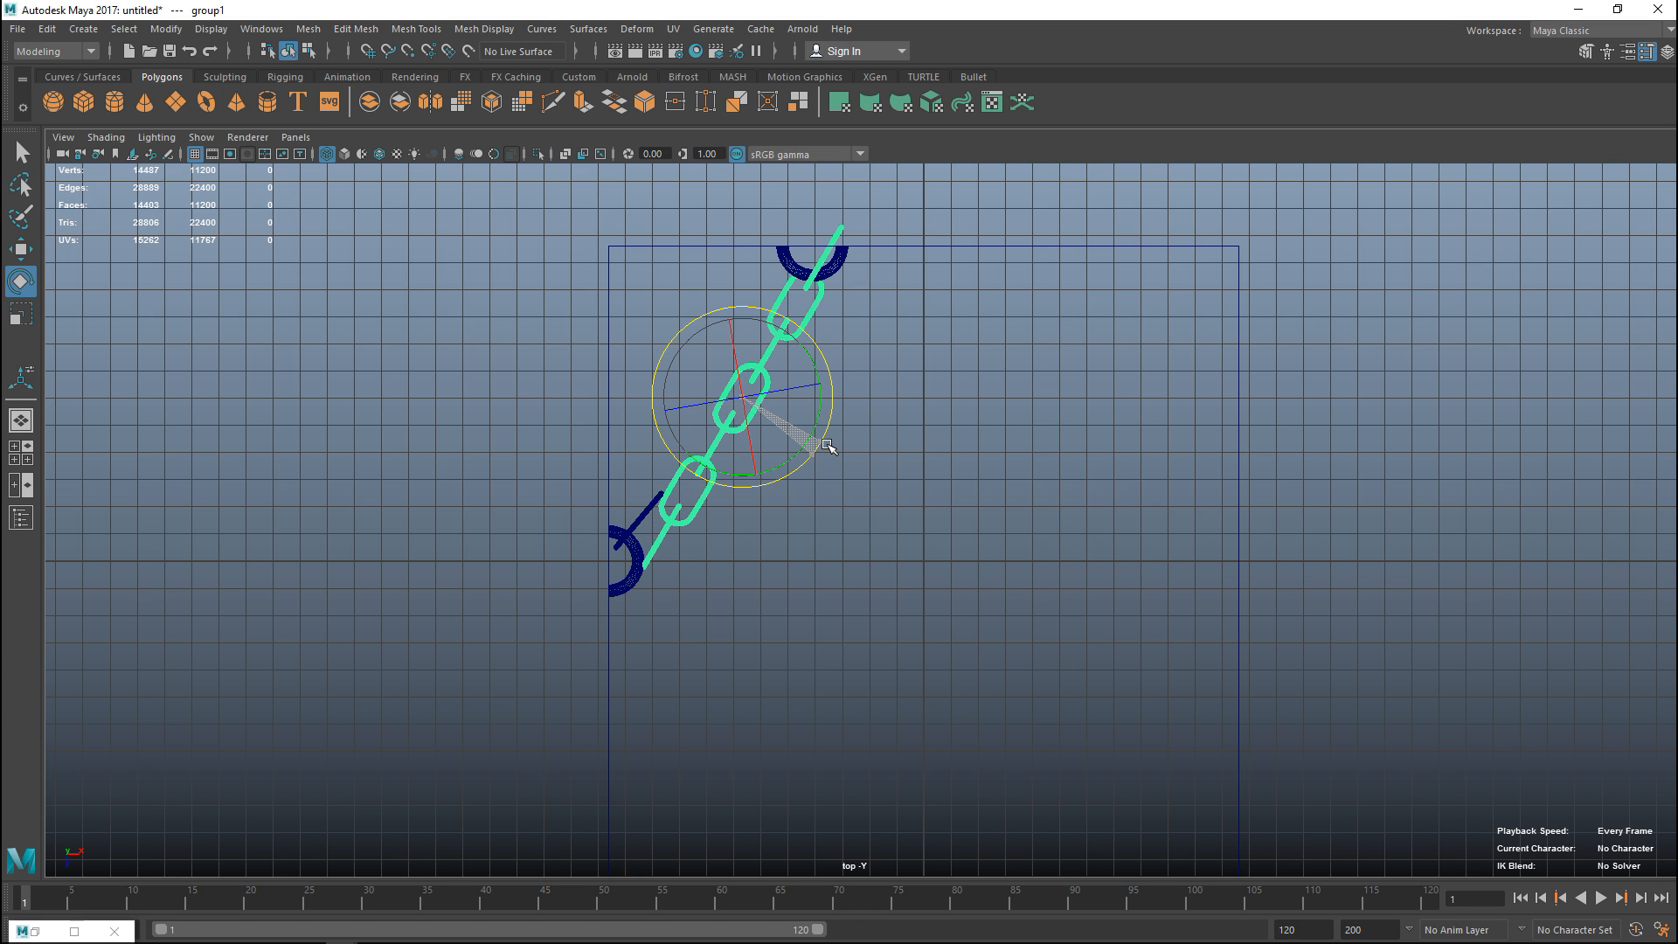
{"action": "left_click_drag", "start_coordinate": [829, 450], "coordinate": [830, 452]}
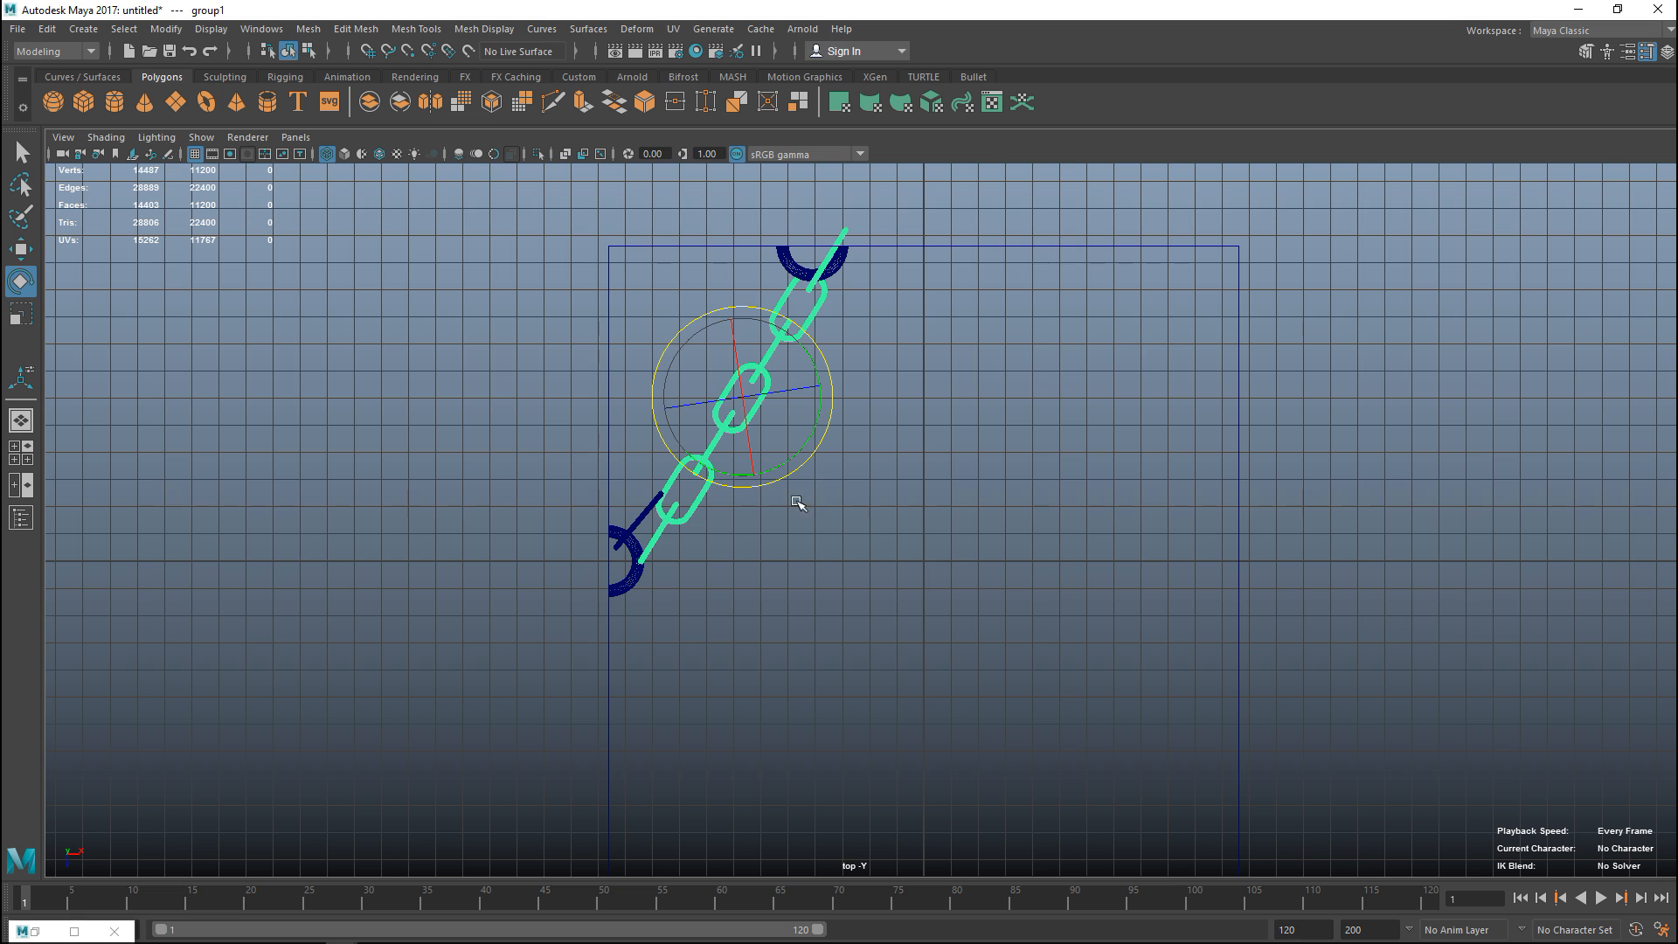
Step: Move the chain group into place between the brackets and return to the perspective view
{"action": "key", "text": "w"}
{"action": "left_click_drag", "start_coordinate": [750, 406], "coordinate": [725, 412]}
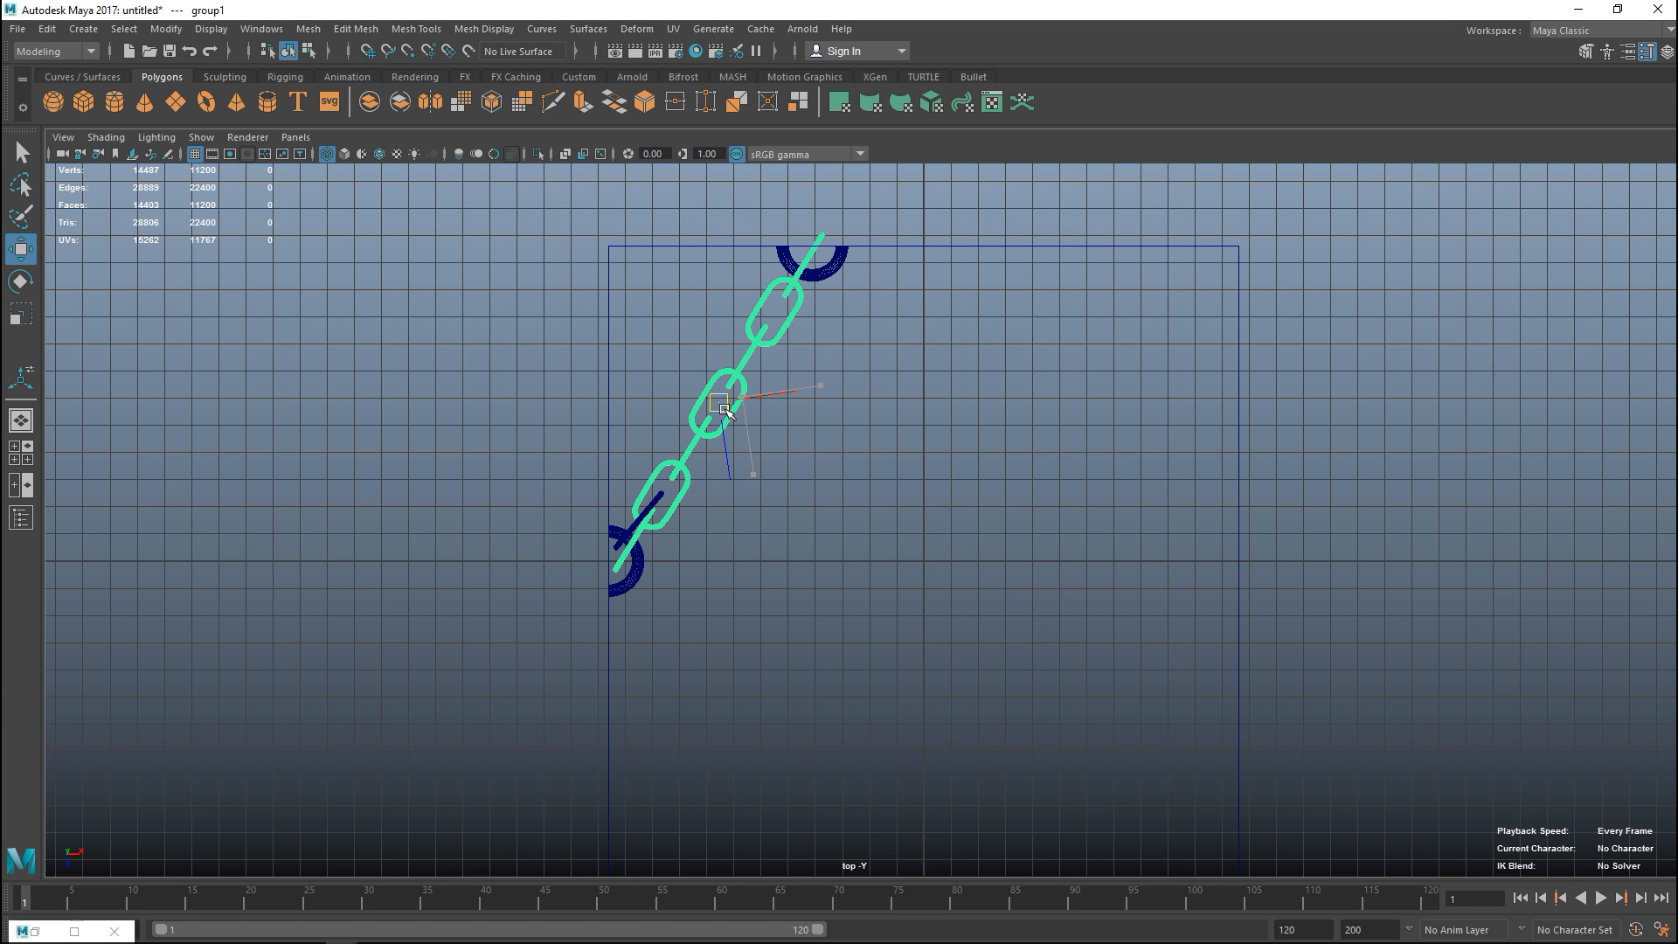
{"action": "left_click_drag", "start_coordinate": [724, 413], "coordinate": [723, 404]}
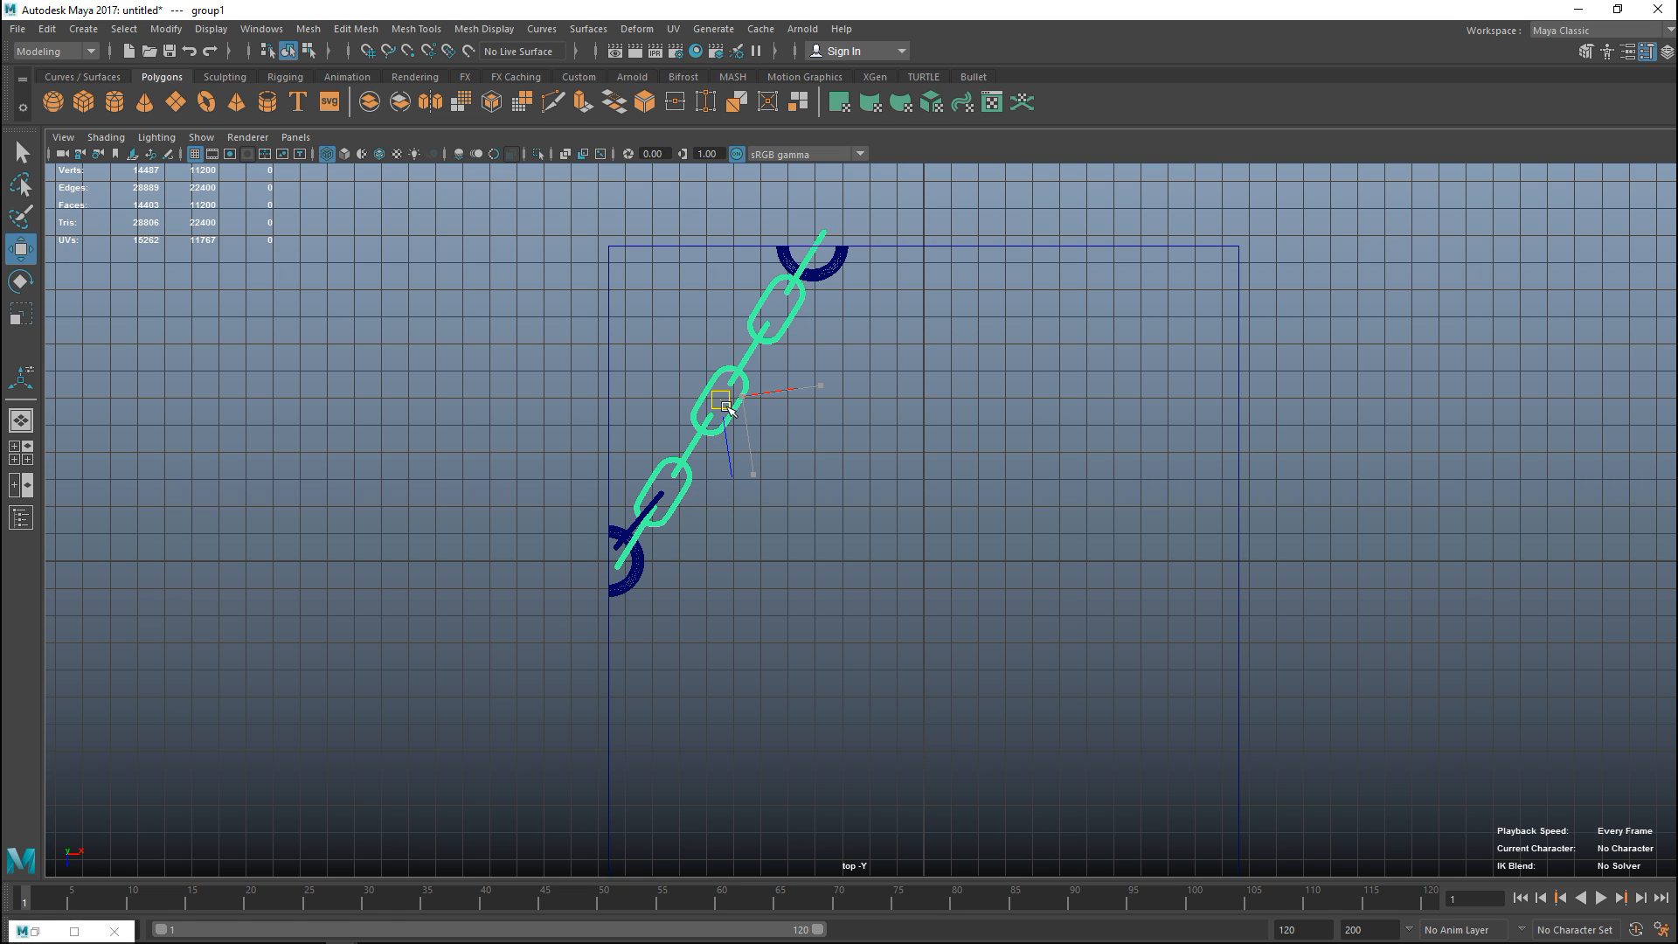
{"action": "left_click", "coordinate": [21, 452]}
{"action": "key", "text": "space"}
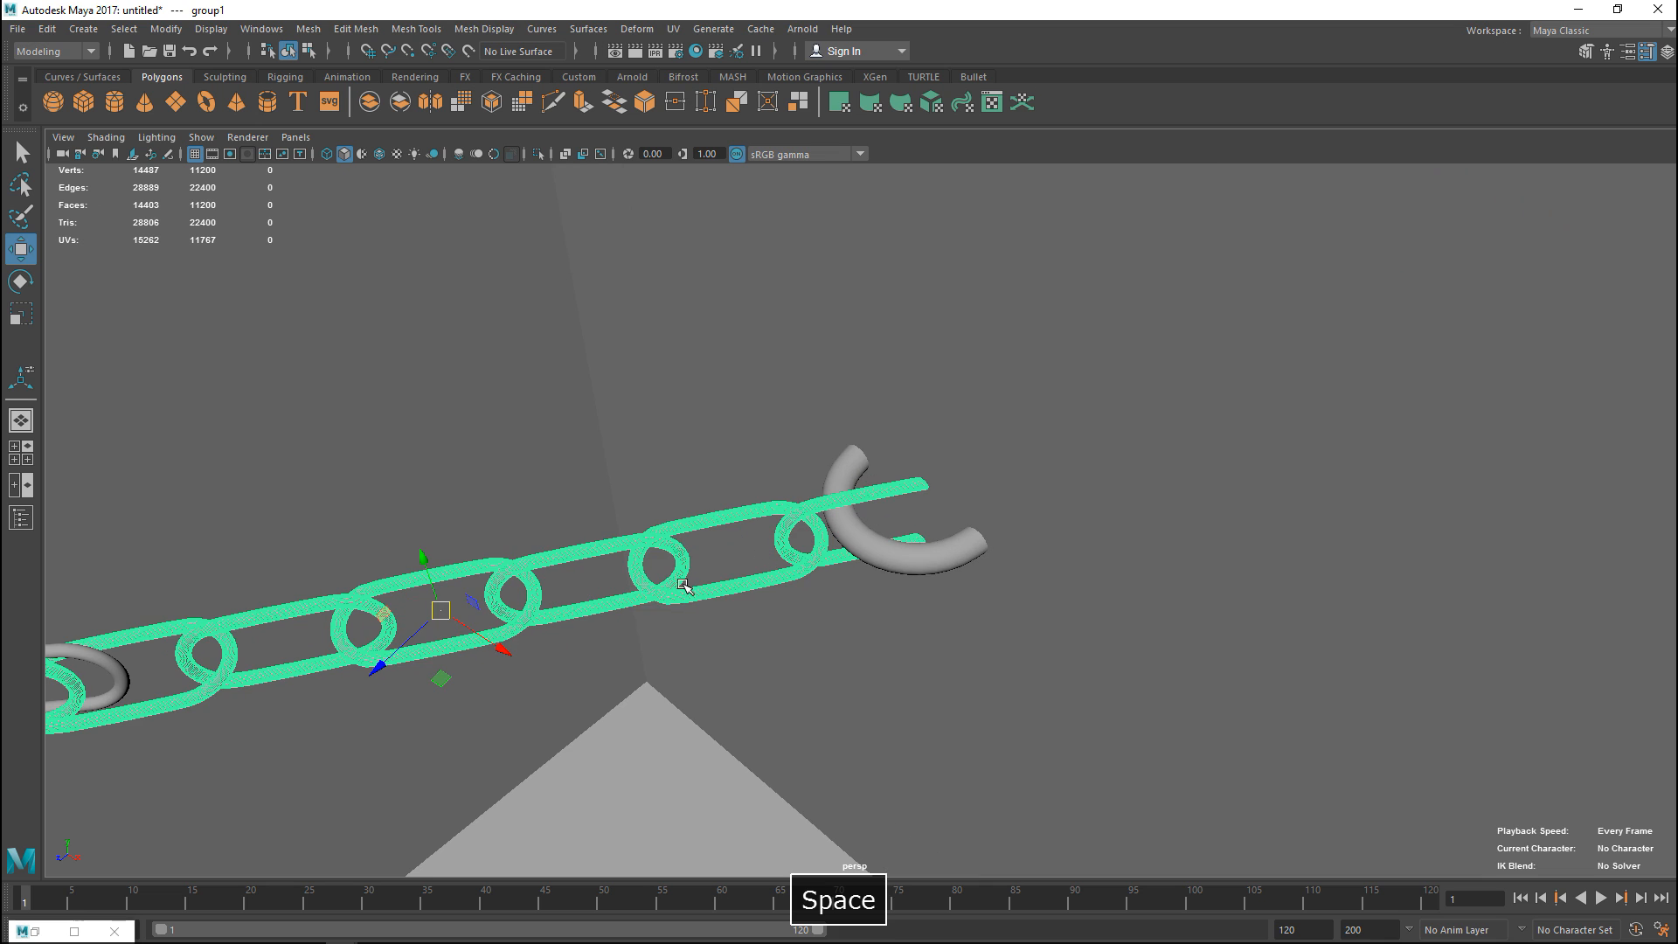
{"action": "middle_click_drag", "start_coordinate": [629, 603], "coordinate": [1139, 544], "text": "alt"}
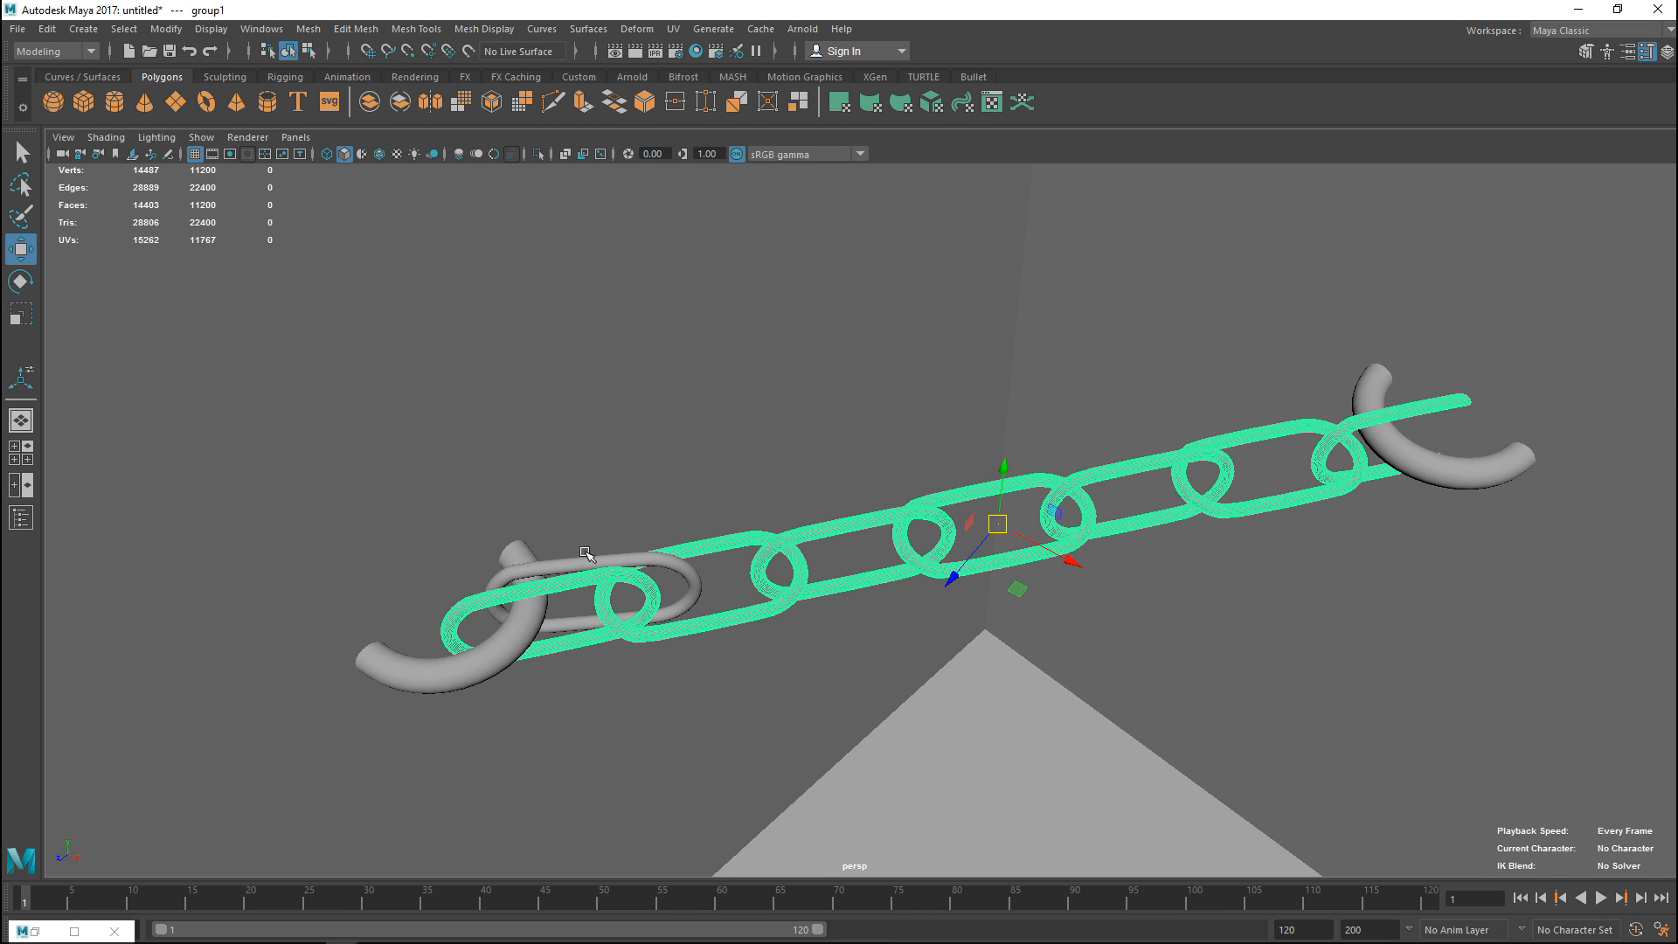
{"action": "left_click", "coordinate": [560, 564]}
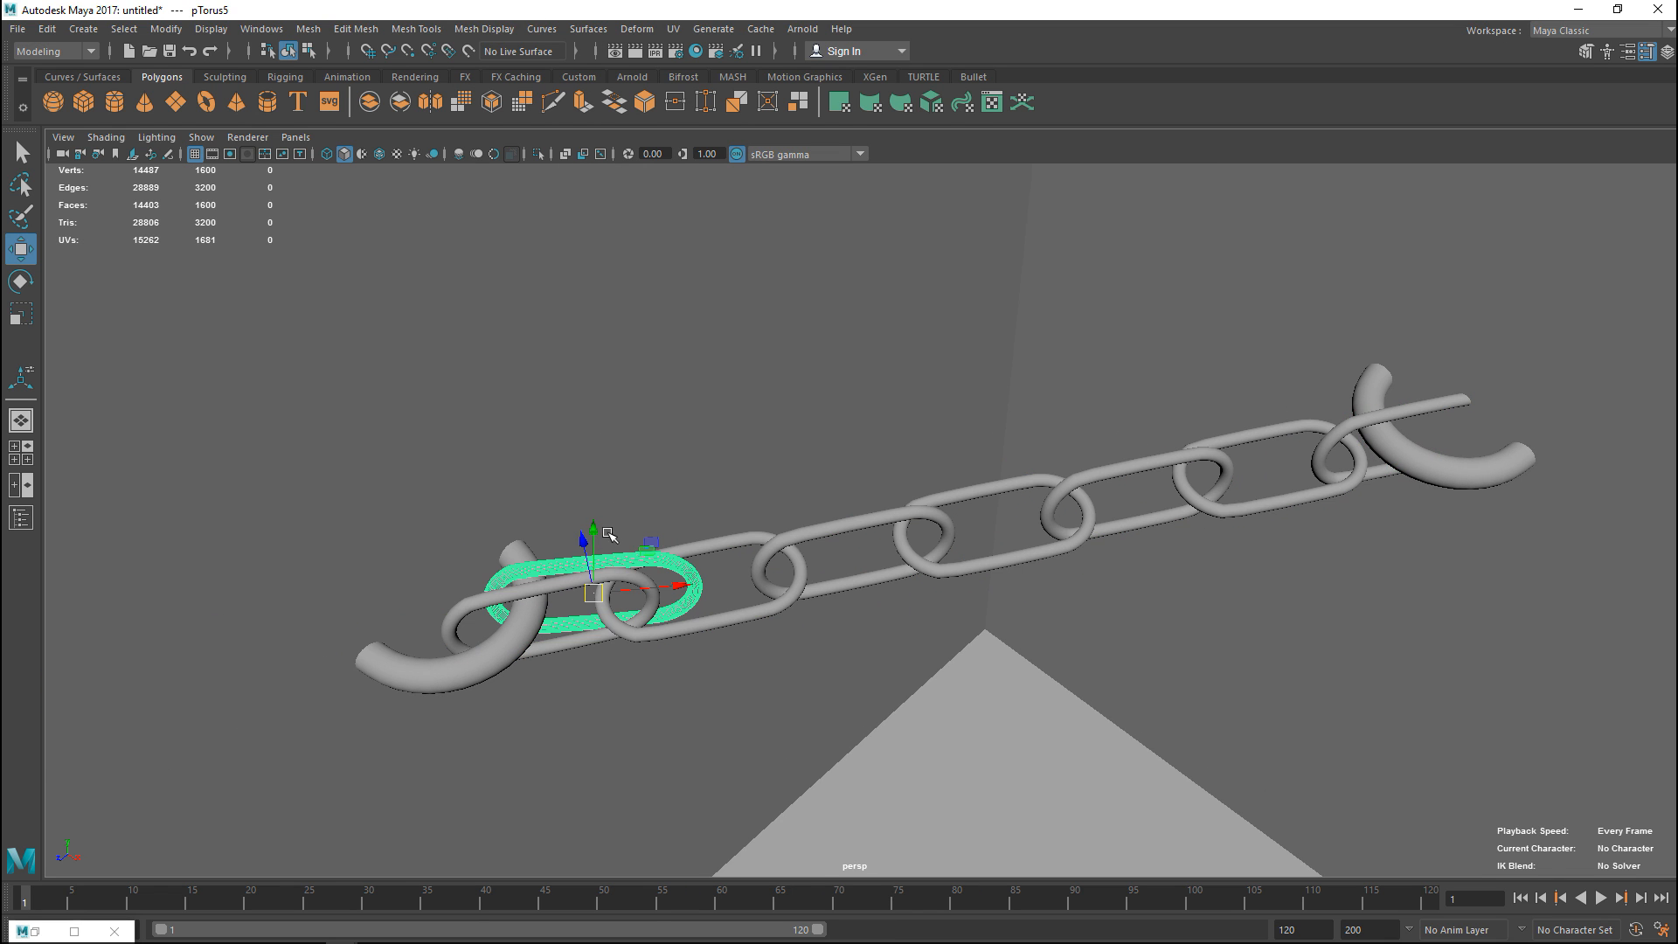
Step: Delete the surplus link and slide the first three links left to close the gaps from the left bracket
{"action": "key", "text": "Delete"}
{"action": "scroll", "coordinate": [610, 565], "scroll_direction": "up", "scroll_amount": 3}
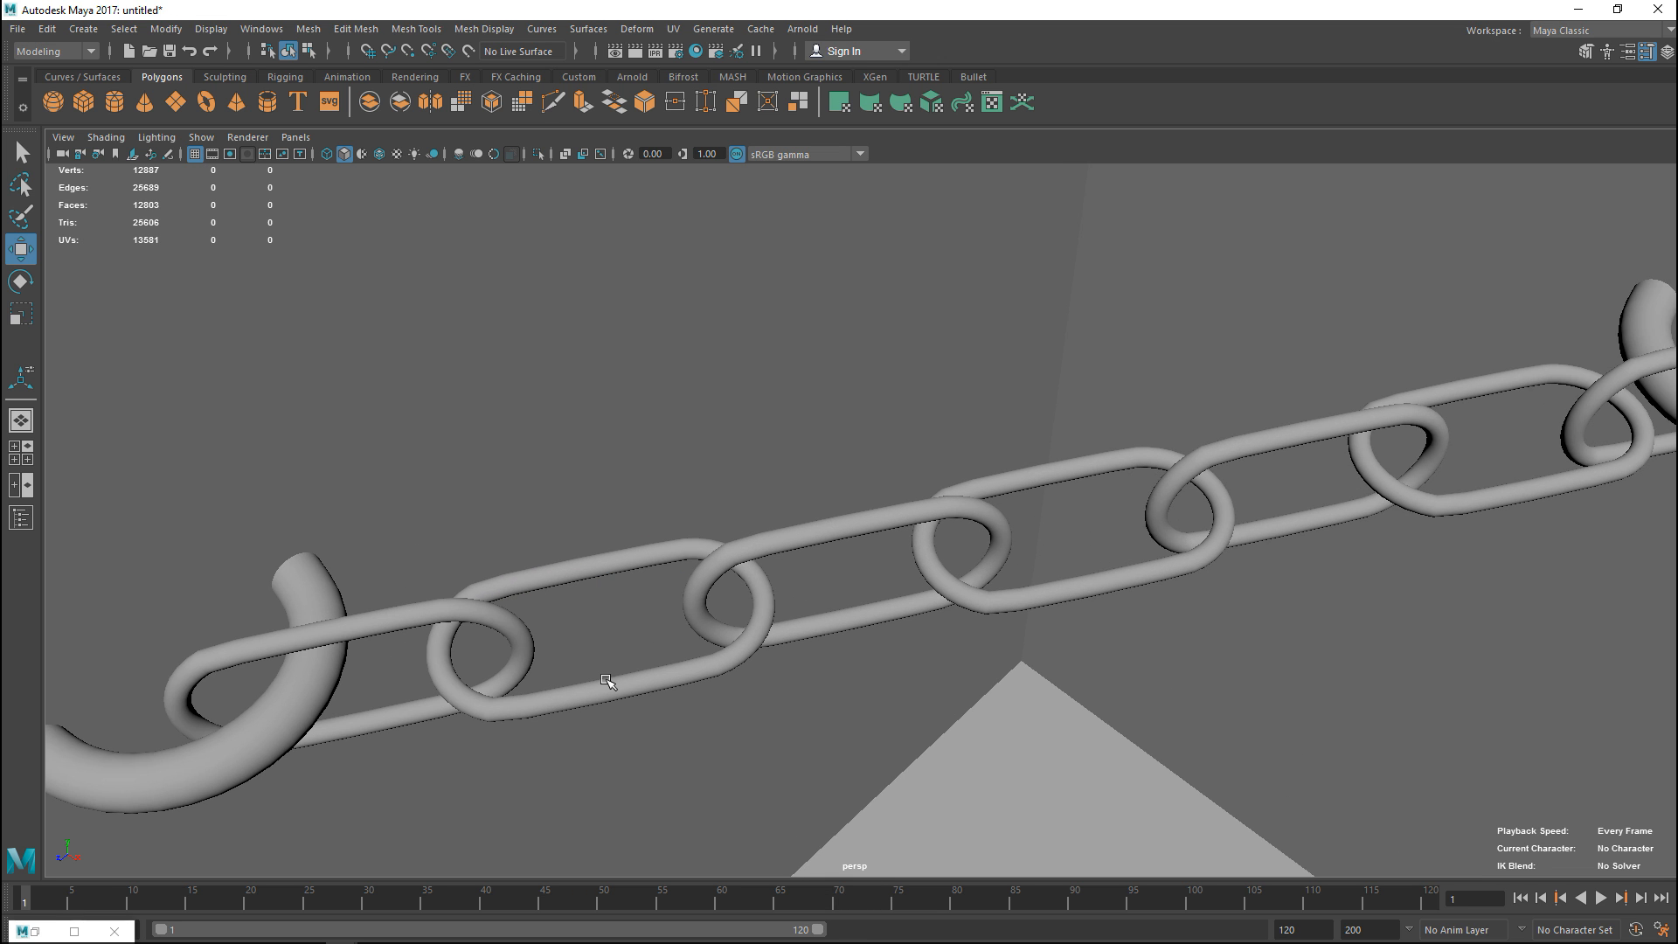
{"action": "middle_click_drag", "start_coordinate": [614, 681], "coordinate": [771, 603], "text": "alt"}
{"action": "left_click_drag", "start_coordinate": [770, 603], "coordinate": [621, 574], "text": "alt"}
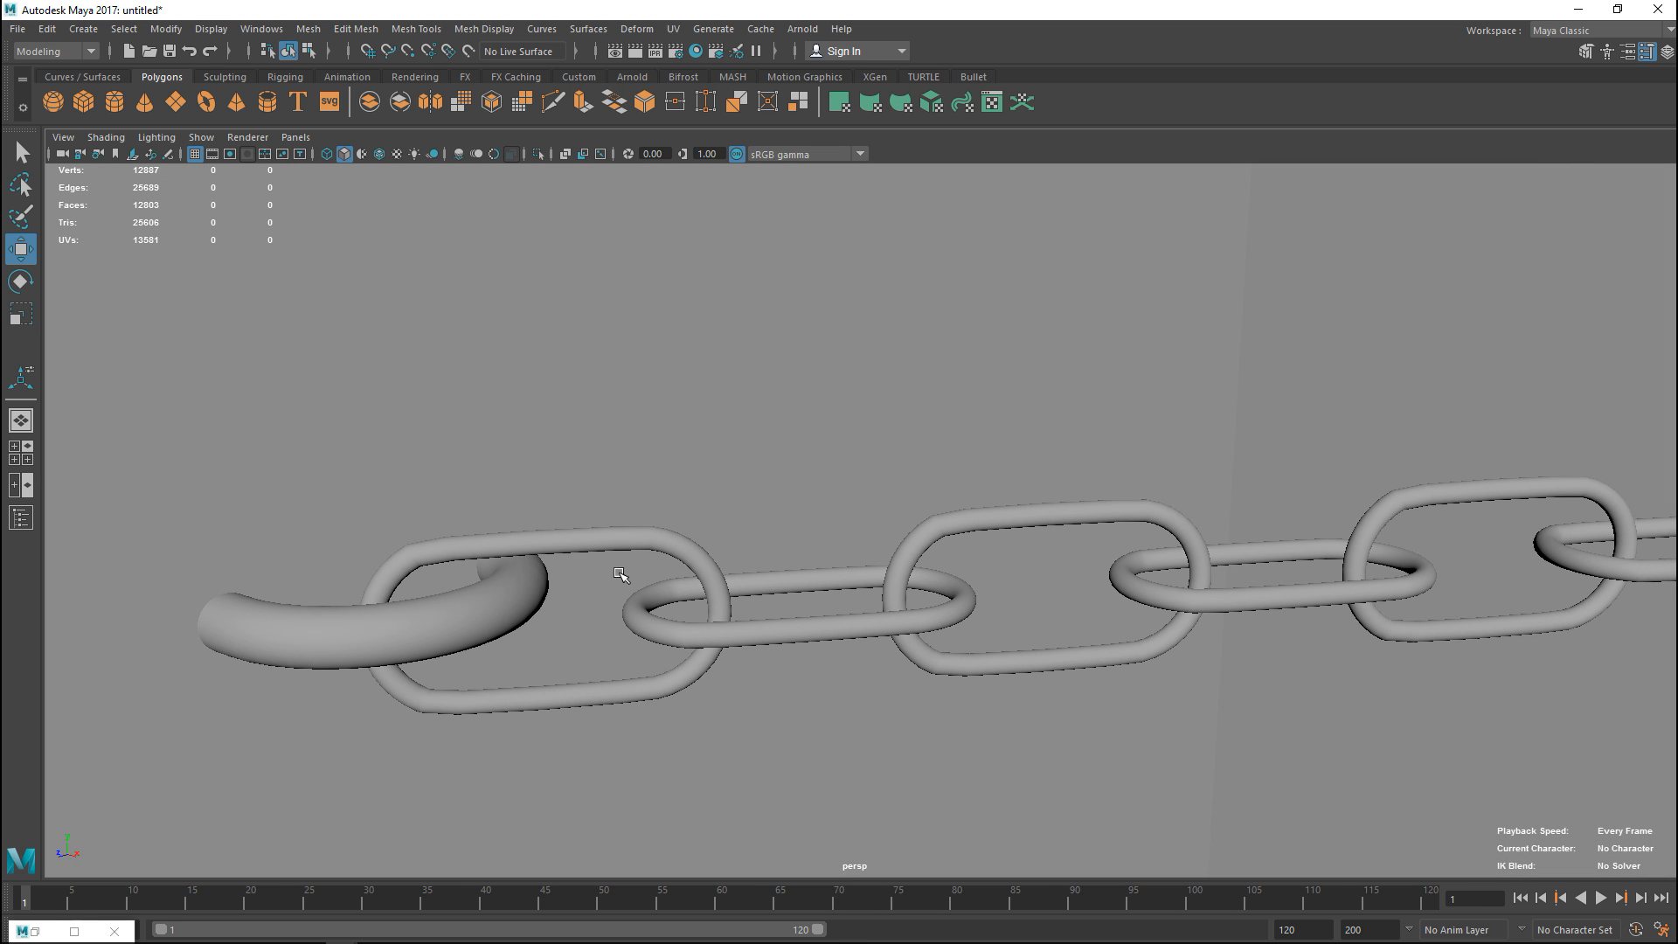
{"action": "left_click", "coordinate": [574, 543]}
{"action": "left_click_drag", "start_coordinate": [574, 564], "coordinate": [603, 656], "text": "alt"}
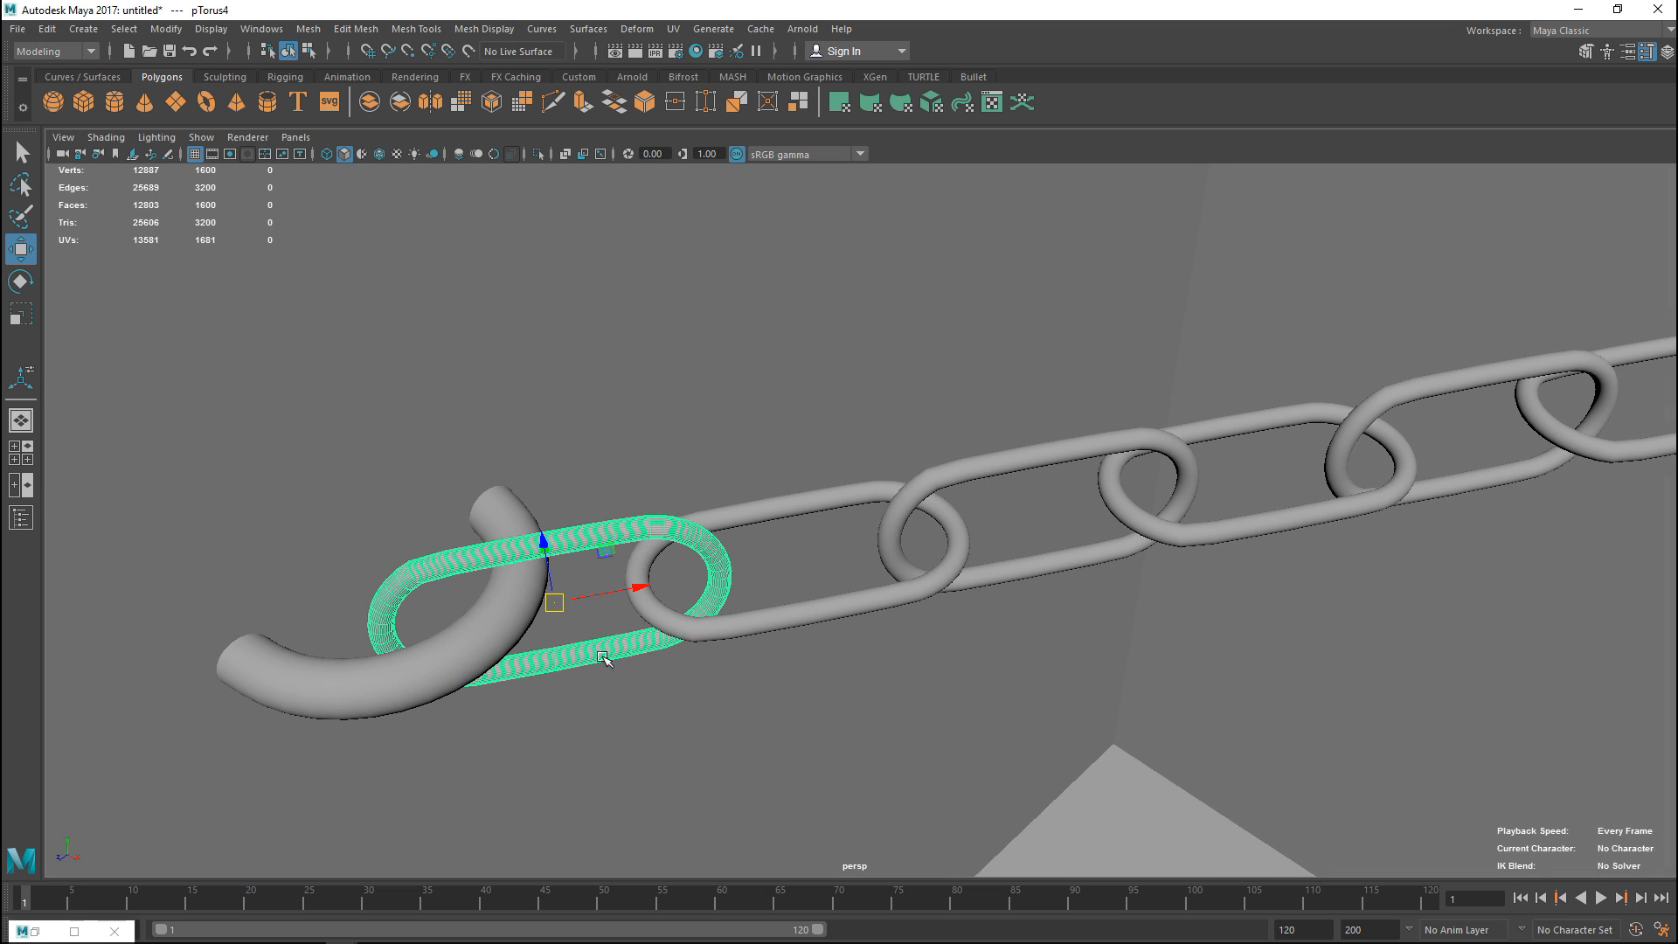
{"action": "left_click_drag", "start_coordinate": [641, 591], "coordinate": [600, 601]}
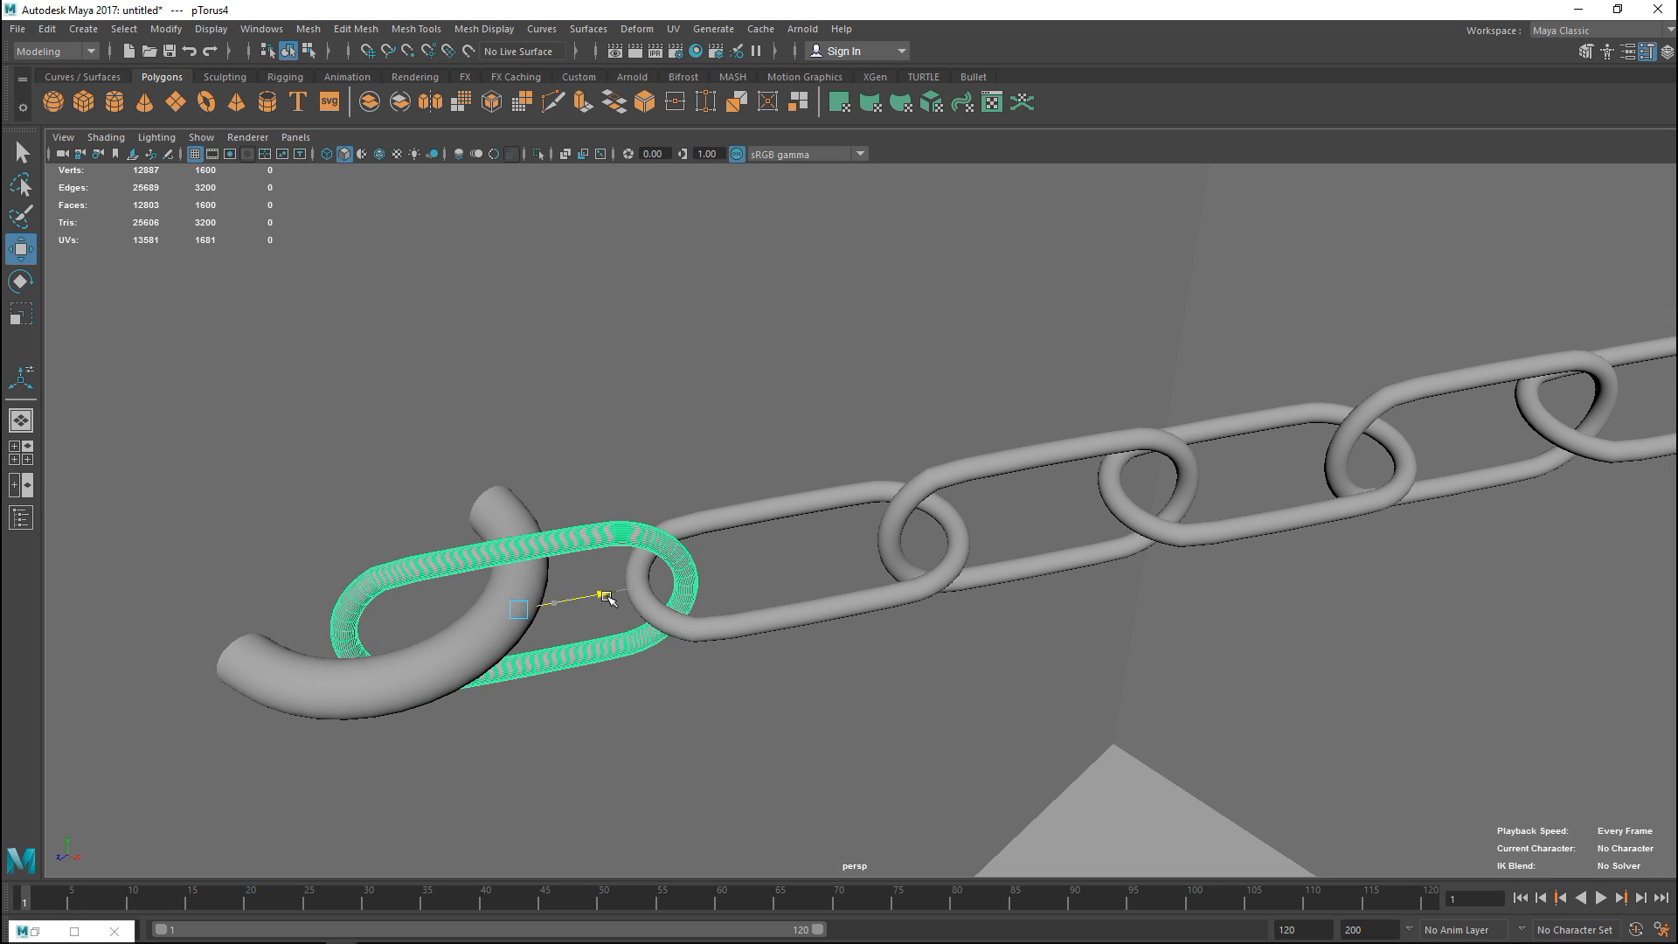
{"action": "left_click", "coordinate": [743, 631]}
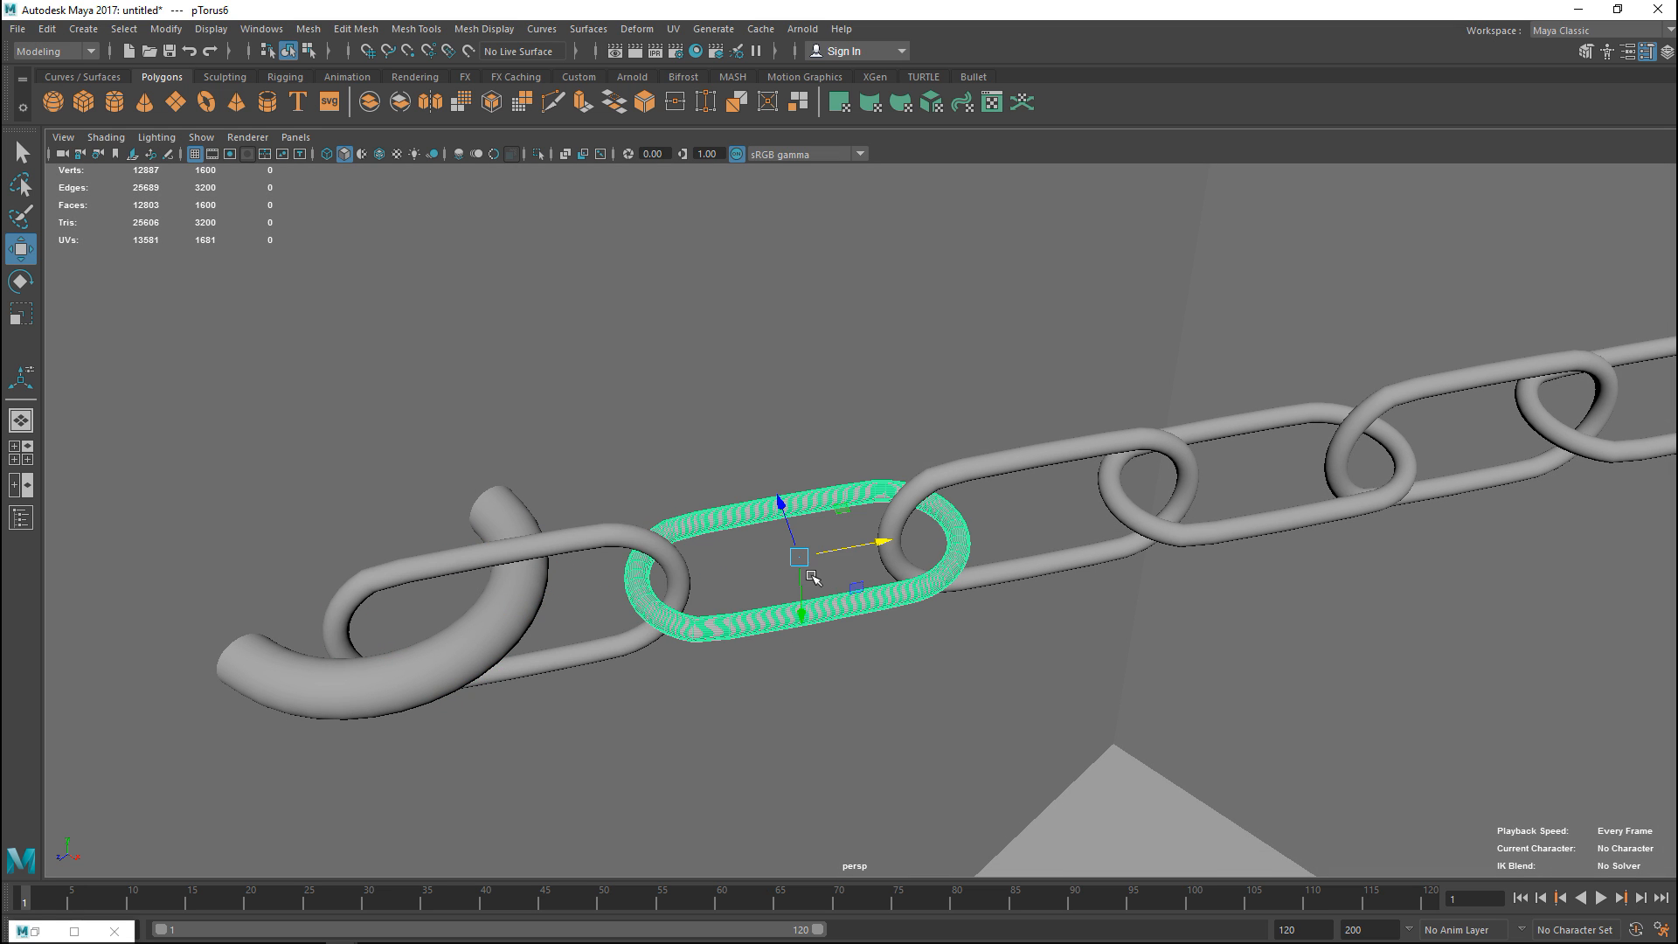
{"action": "mouse_move", "coordinate": [878, 543]}
{"action": "left_mouse_down"}
{"action": "mouse_move", "coordinate": [797, 559]}
{"action": "mouse_move", "coordinate": [811, 562]}
{"action": "left_mouse_up"}
{"action": "left_click", "coordinate": [970, 478]}
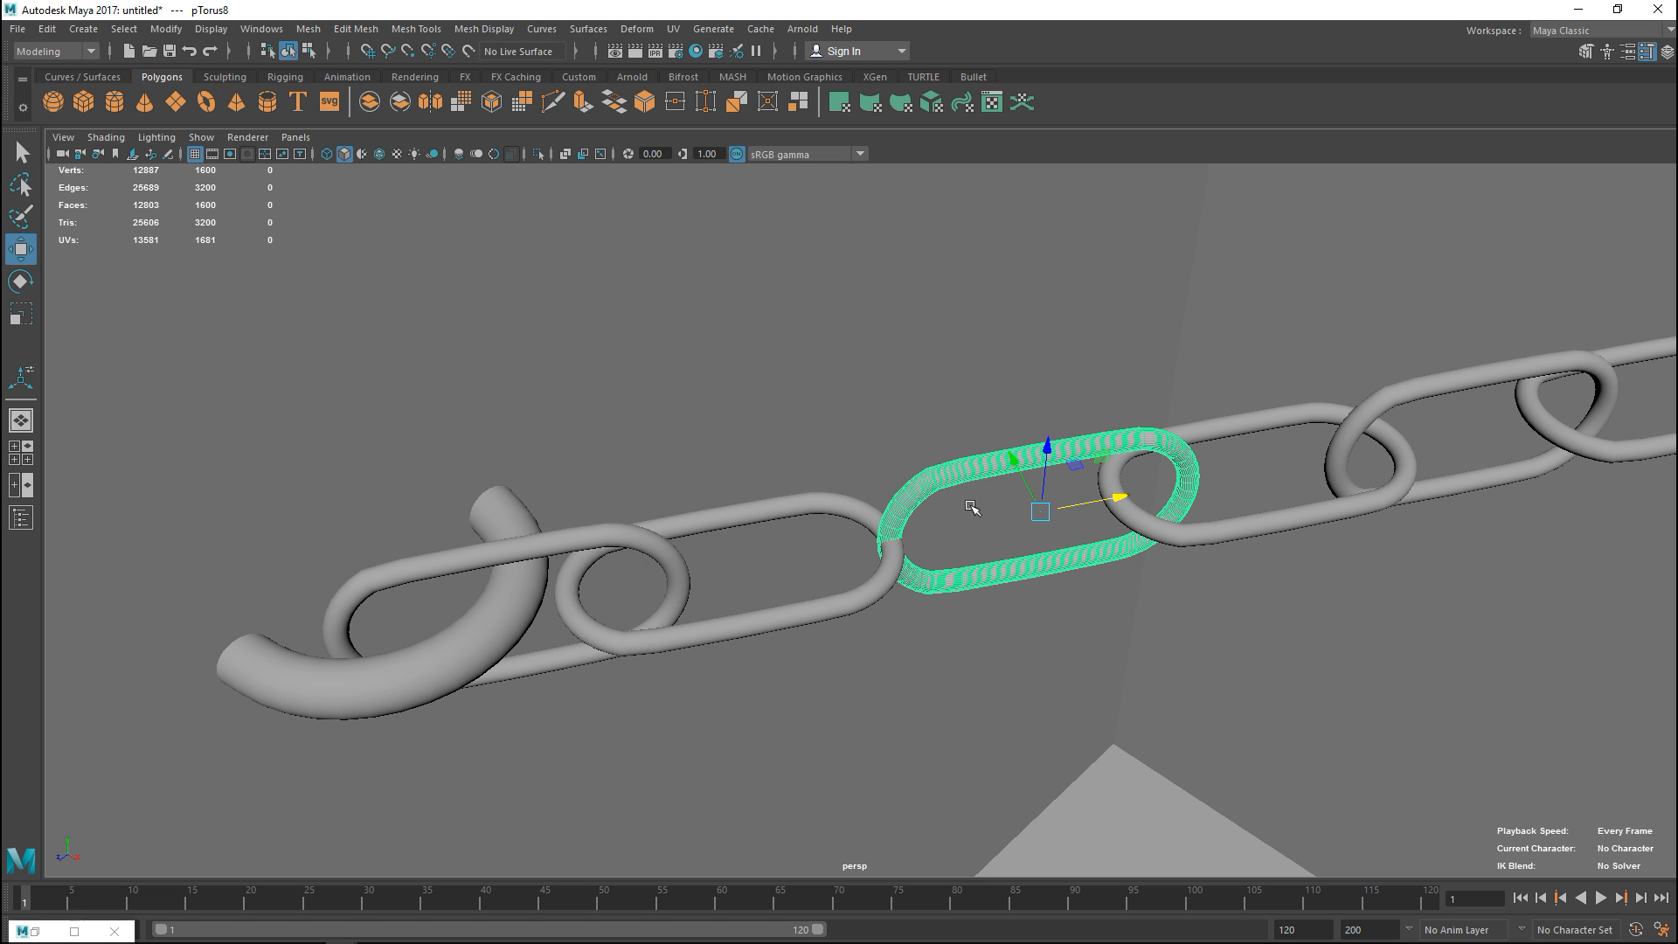
{"action": "left_click_drag", "start_coordinate": [1115, 499], "coordinate": [973, 535]}
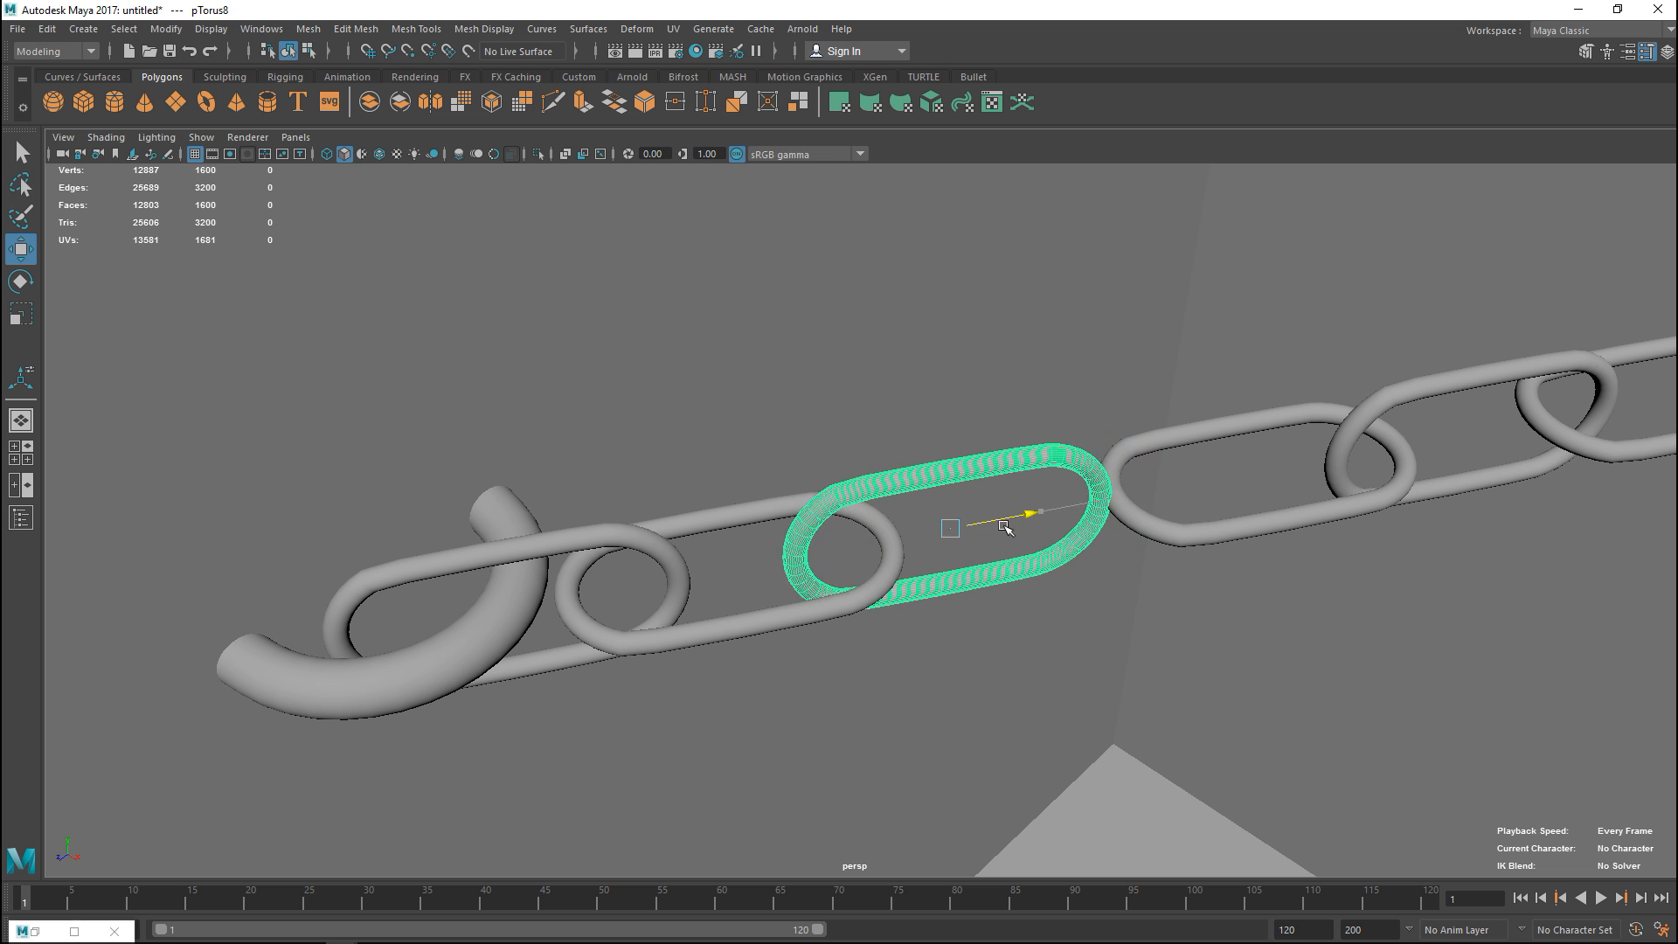
Step: Slide the remaining links and the right end link left so the chain rejoins toward the right bracket
{"action": "mouse_move", "coordinate": [997, 551]}
{"action": "middle_mouse_down", "text": "alt"}
{"action": "mouse_move", "coordinate": [909, 665]}
{"action": "mouse_move", "coordinate": [839, 616]}
{"action": "middle_mouse_up", "text": "alt"}
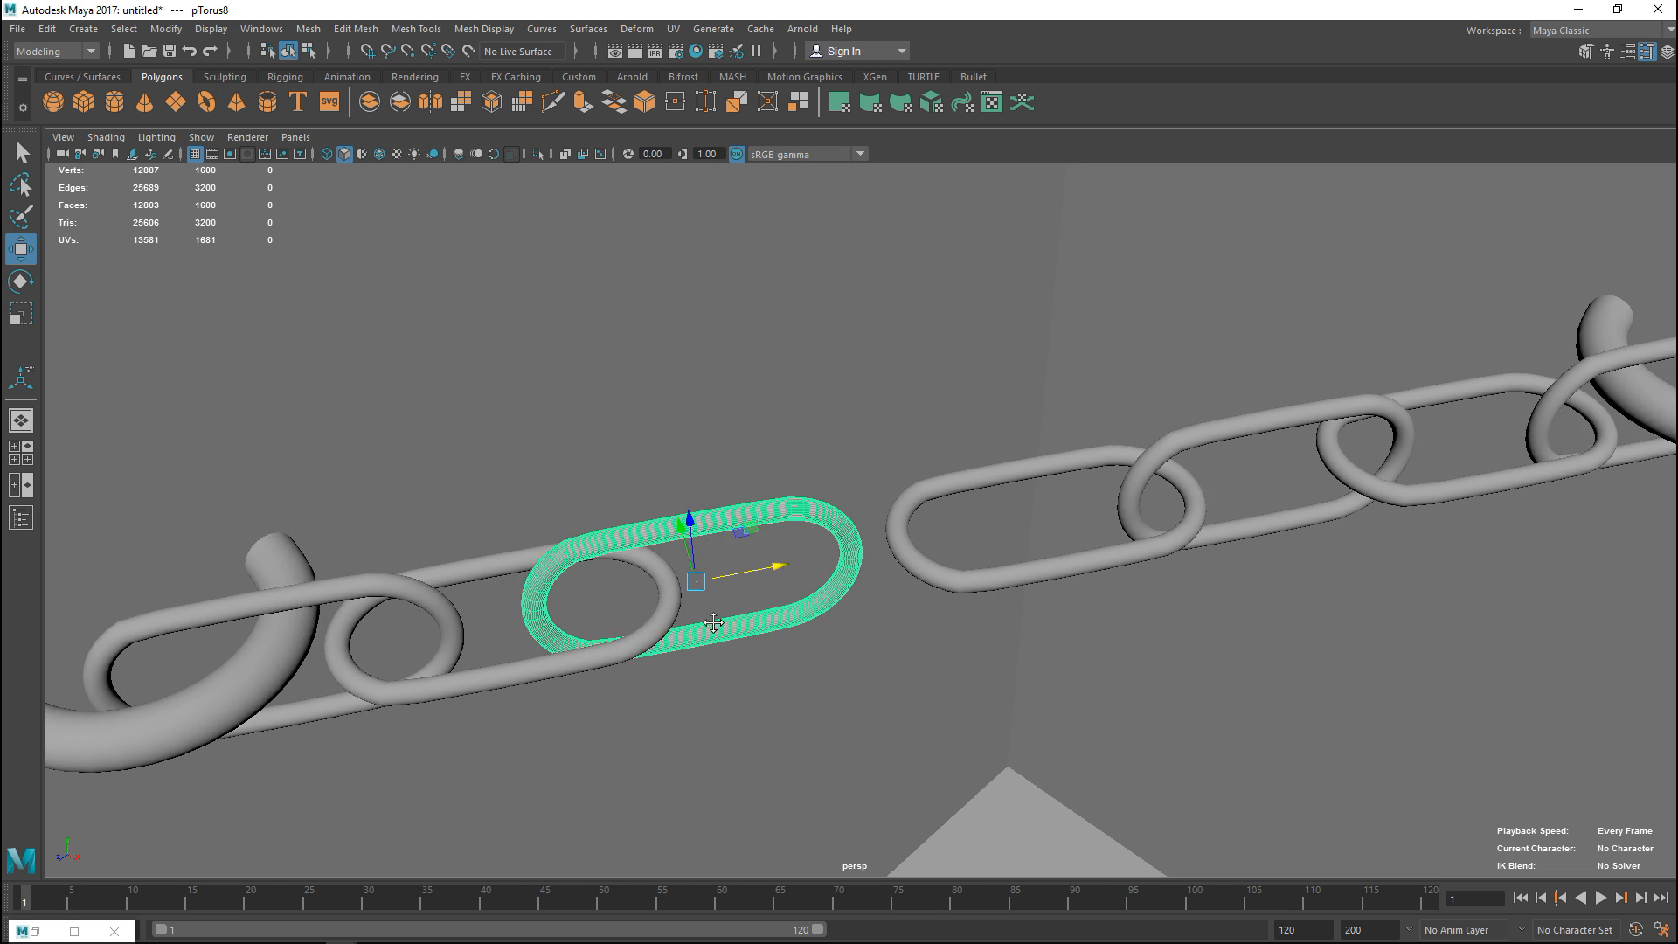
{"action": "left_click", "coordinate": [809, 494]}
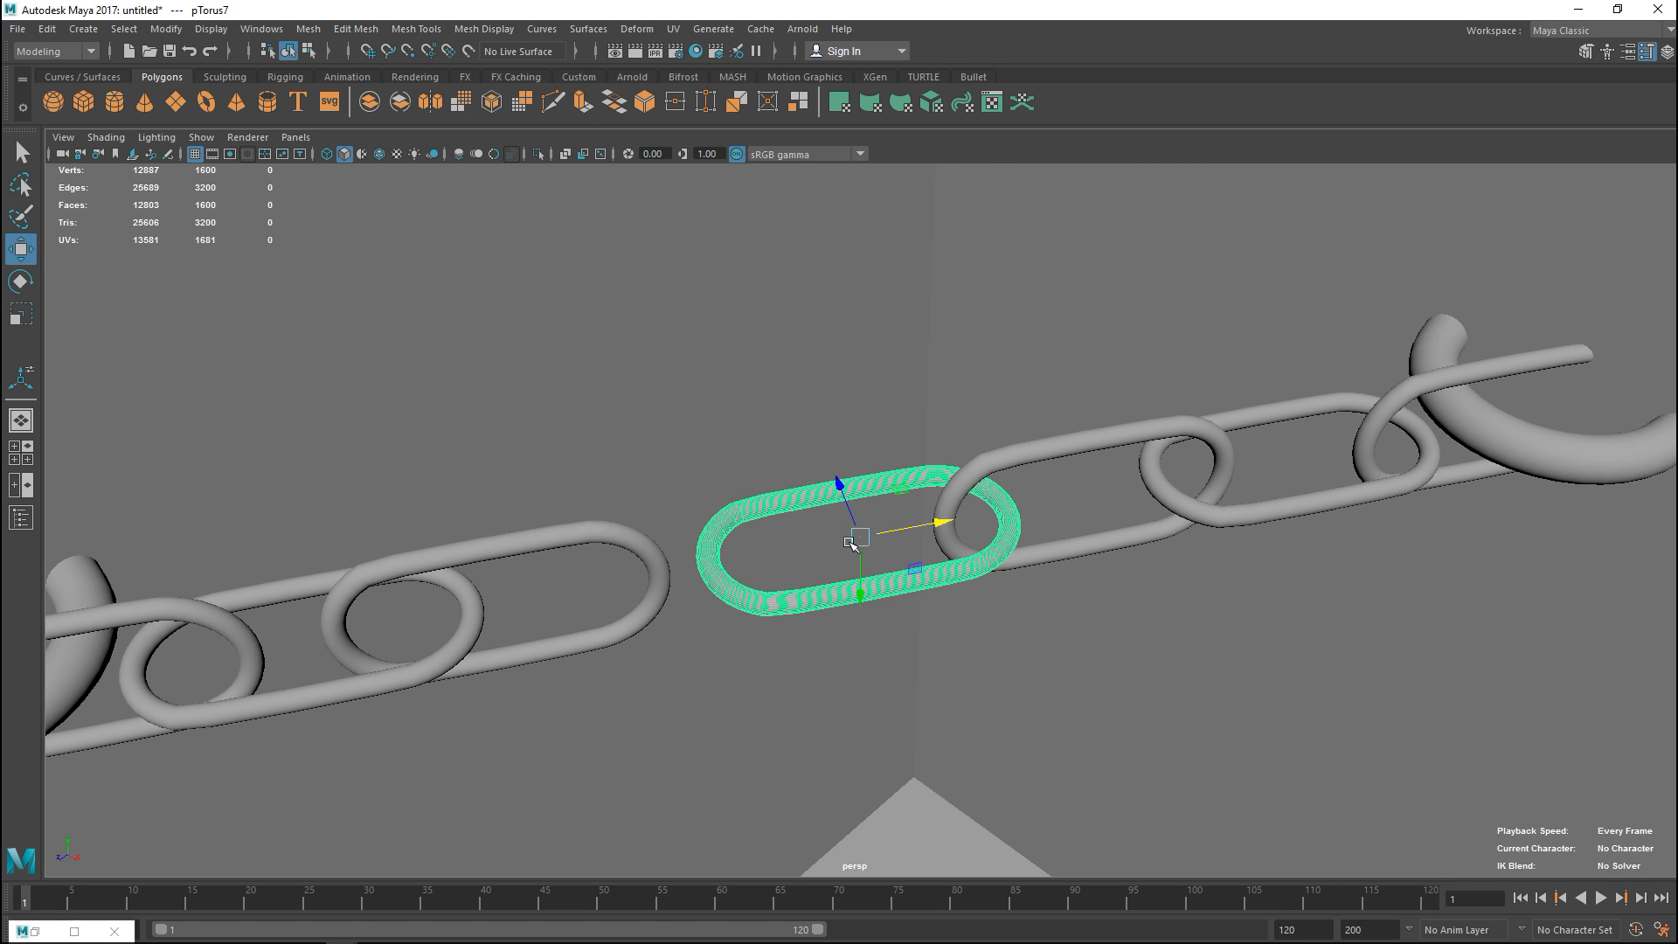
{"action": "left_click_drag", "start_coordinate": [908, 532], "coordinate": [735, 555]}
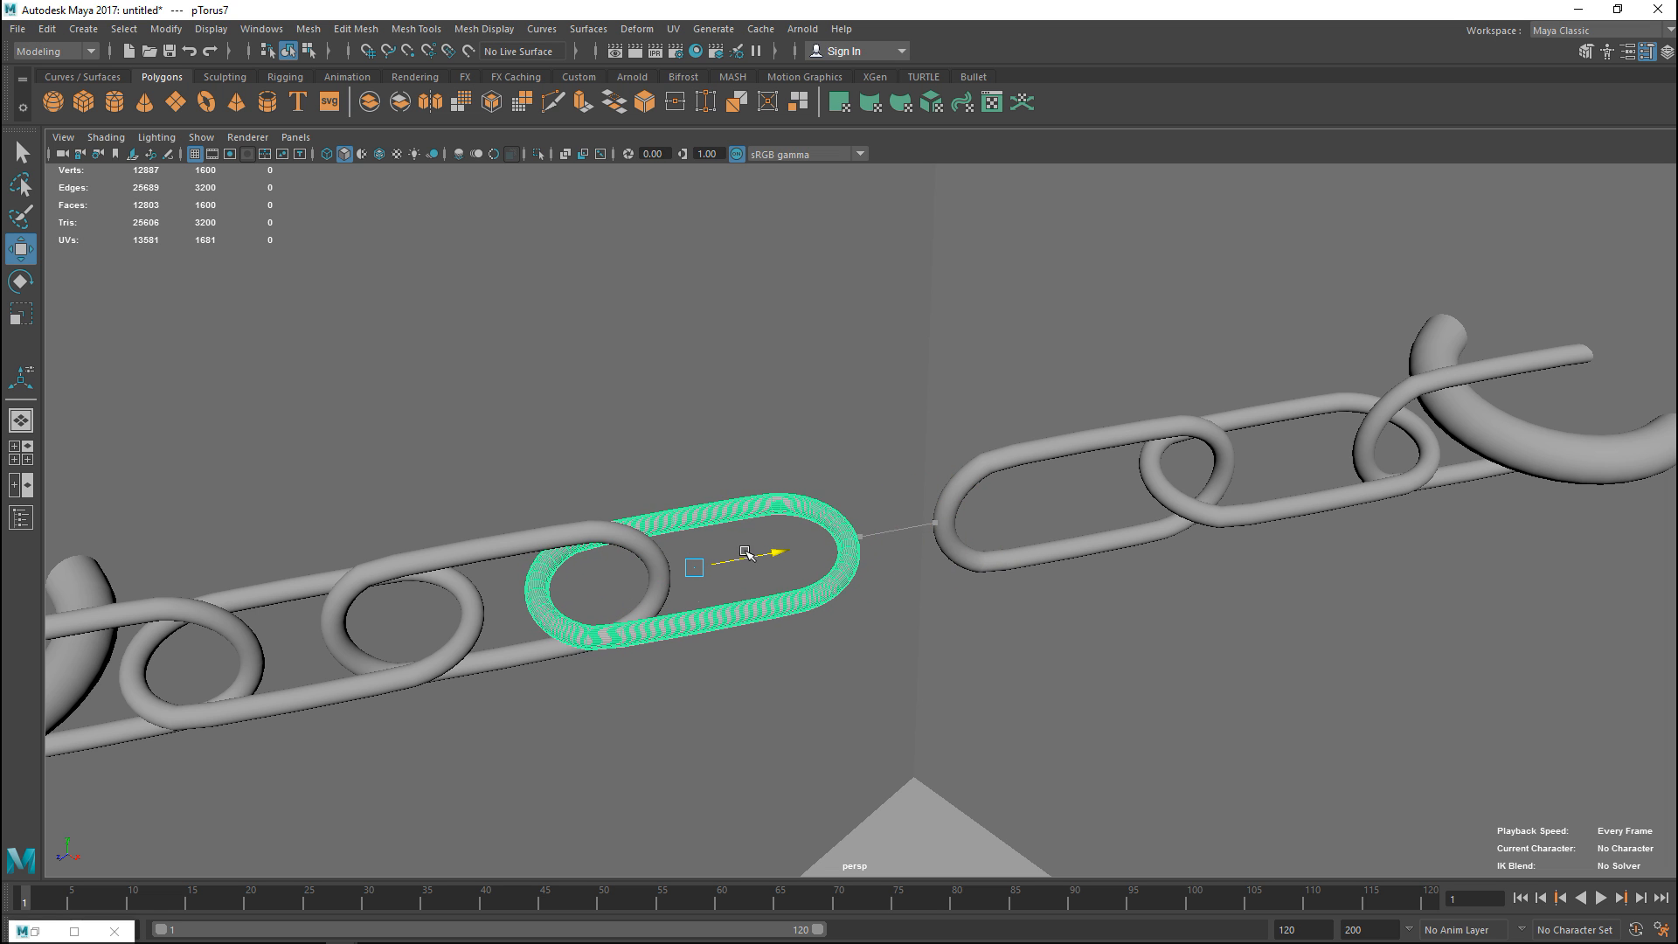
{"action": "left_click", "coordinate": [1127, 488]}
{"action": "left_click_drag", "start_coordinate": [1161, 484], "coordinate": [977, 518]}
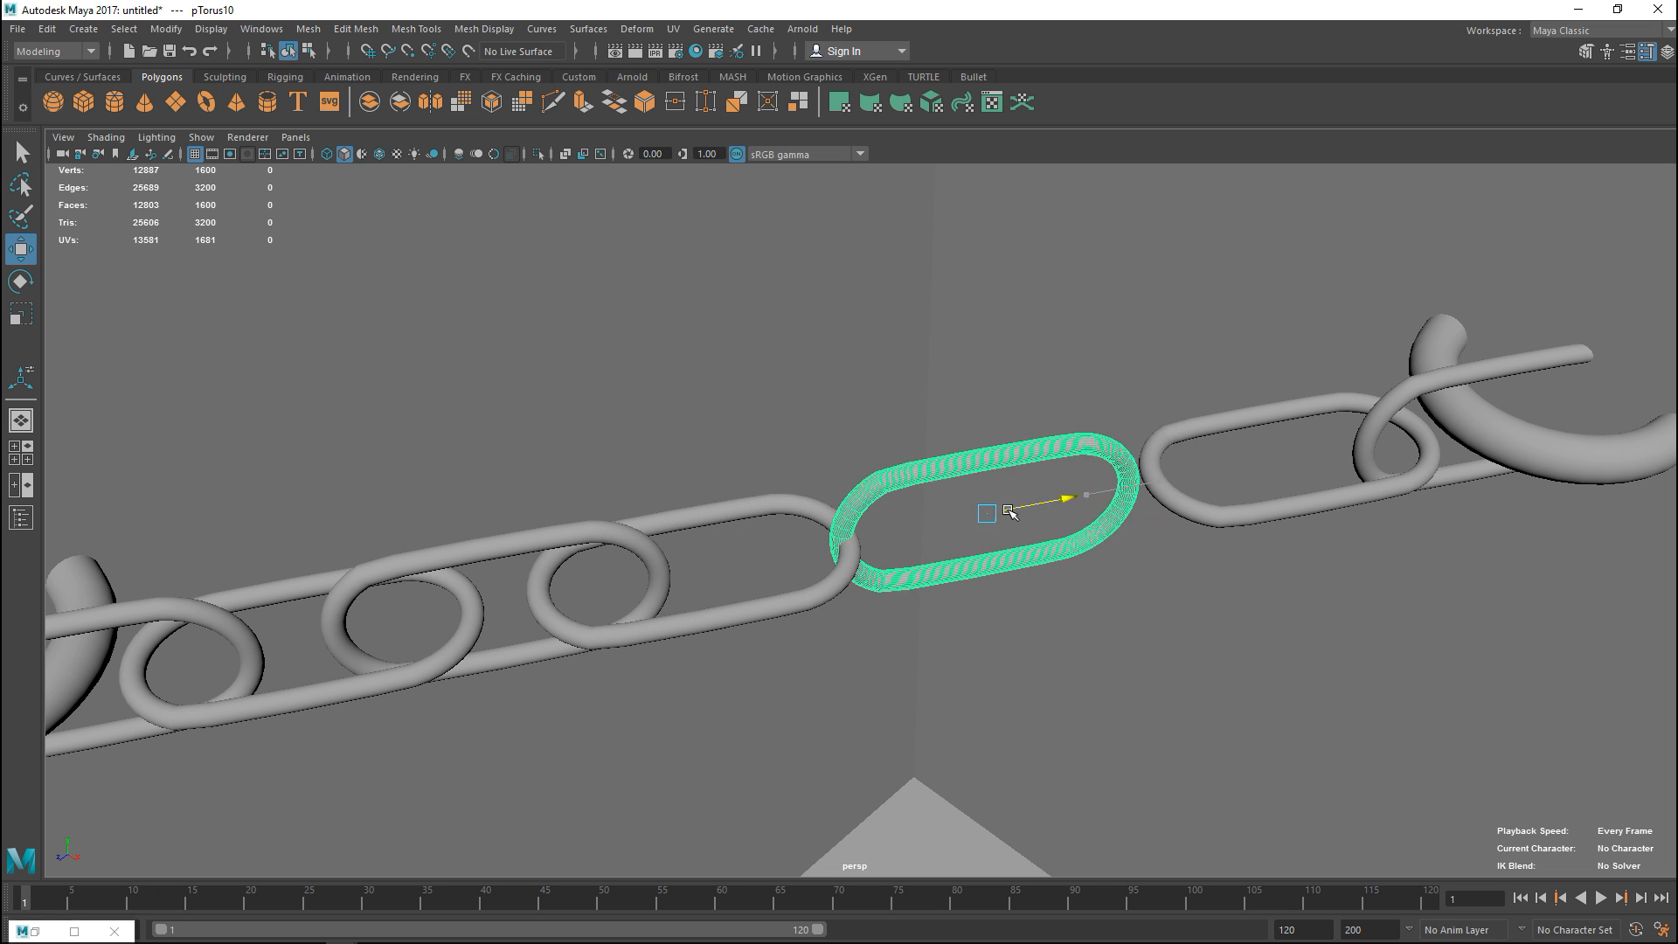
{"action": "left_click", "coordinate": [1242, 416]}
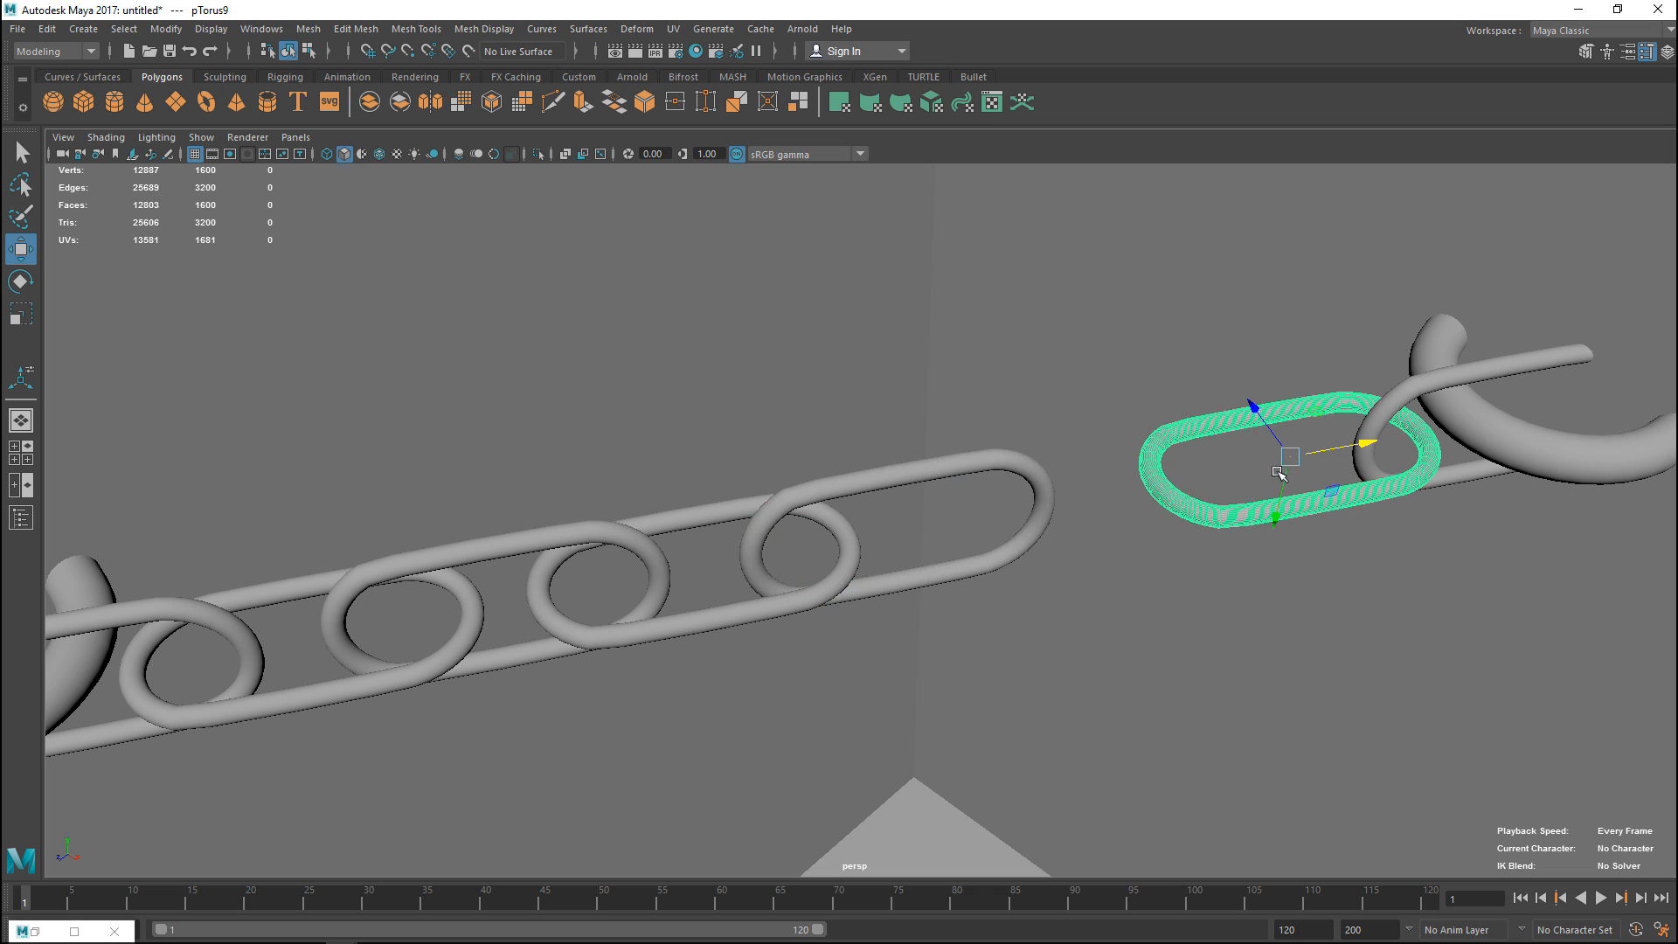
{"action": "left_click_drag", "start_coordinate": [1340, 451], "coordinate": [1090, 484]}
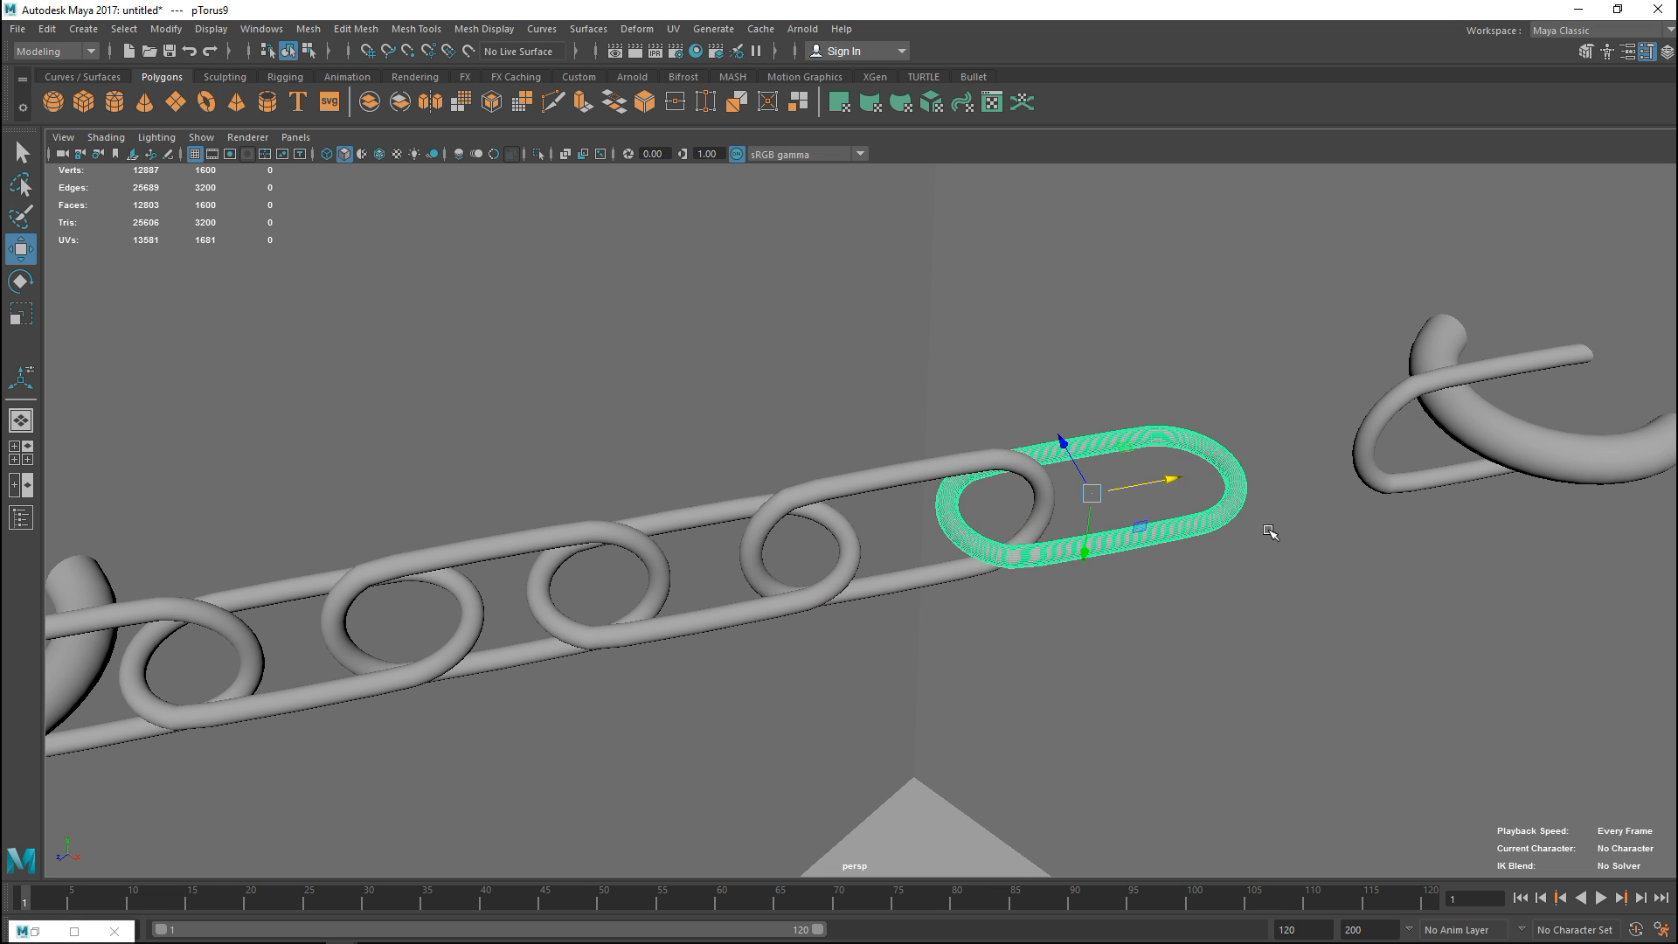
{"action": "middle_click_drag", "start_coordinate": [1259, 538], "coordinate": [1099, 565], "text": "alt"}
{"action": "left_click", "coordinate": [1136, 441]}
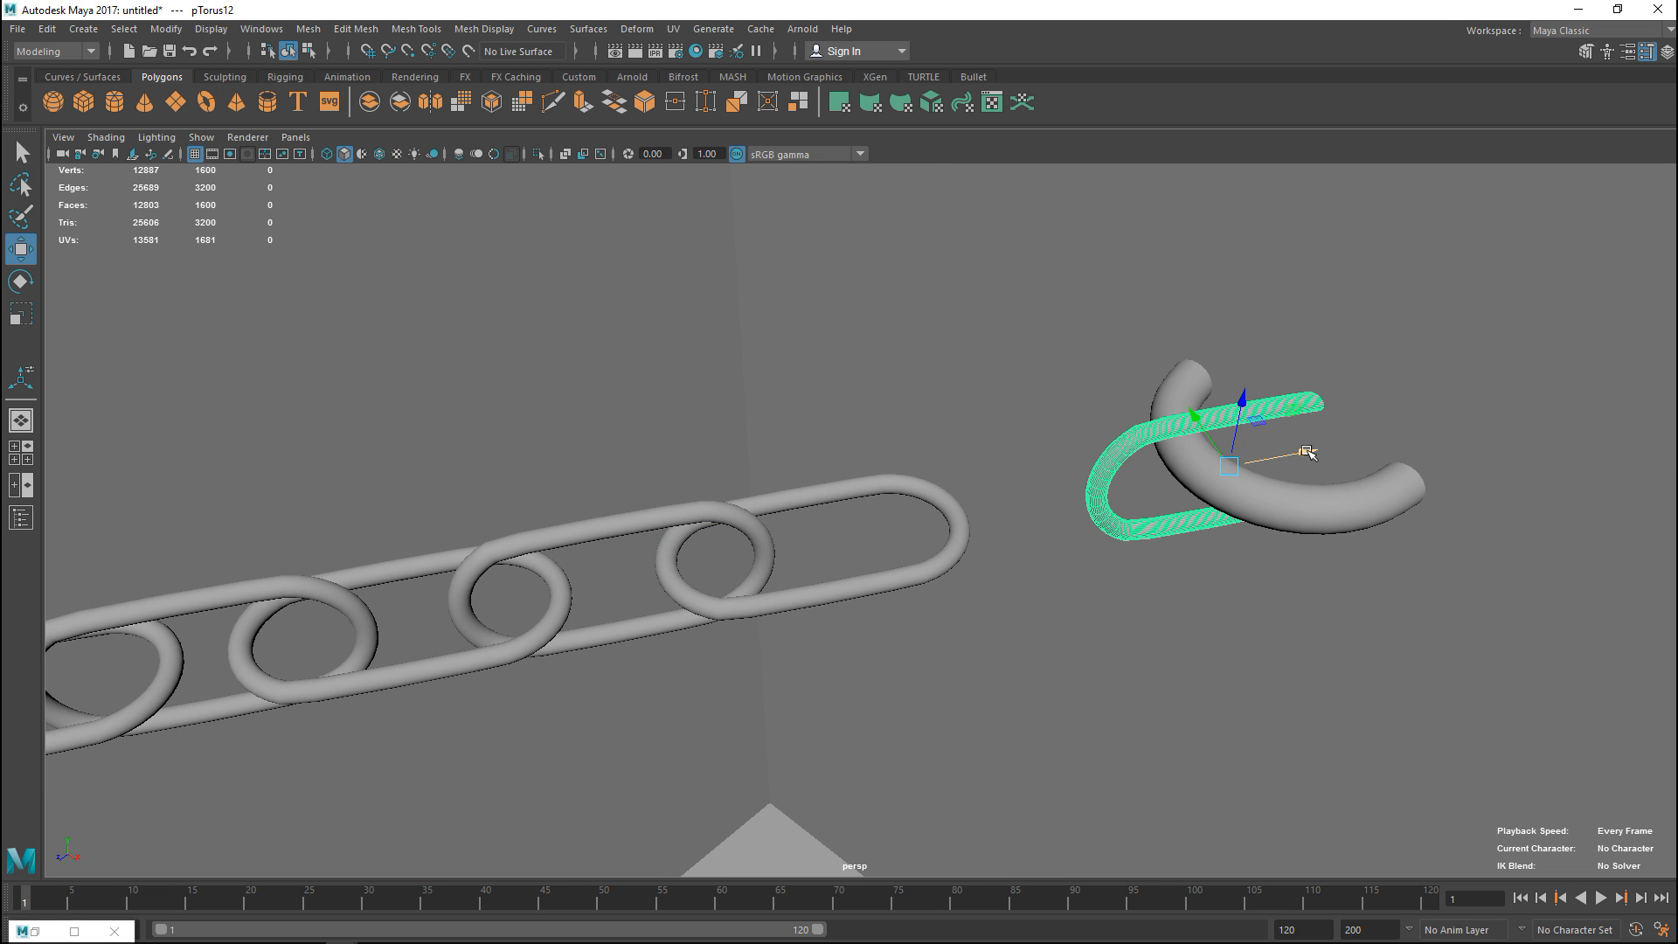
{"action": "mouse_move", "coordinate": [1311, 459]}
{"action": "left_mouse_down"}
{"action": "mouse_move", "coordinate": [1149, 488]}
{"action": "mouse_move", "coordinate": [1196, 474]}
{"action": "left_mouse_up"}
Step: Move two overshot links back right so they interlock properly with their neighbours
{"action": "left_click", "coordinate": [912, 534]}
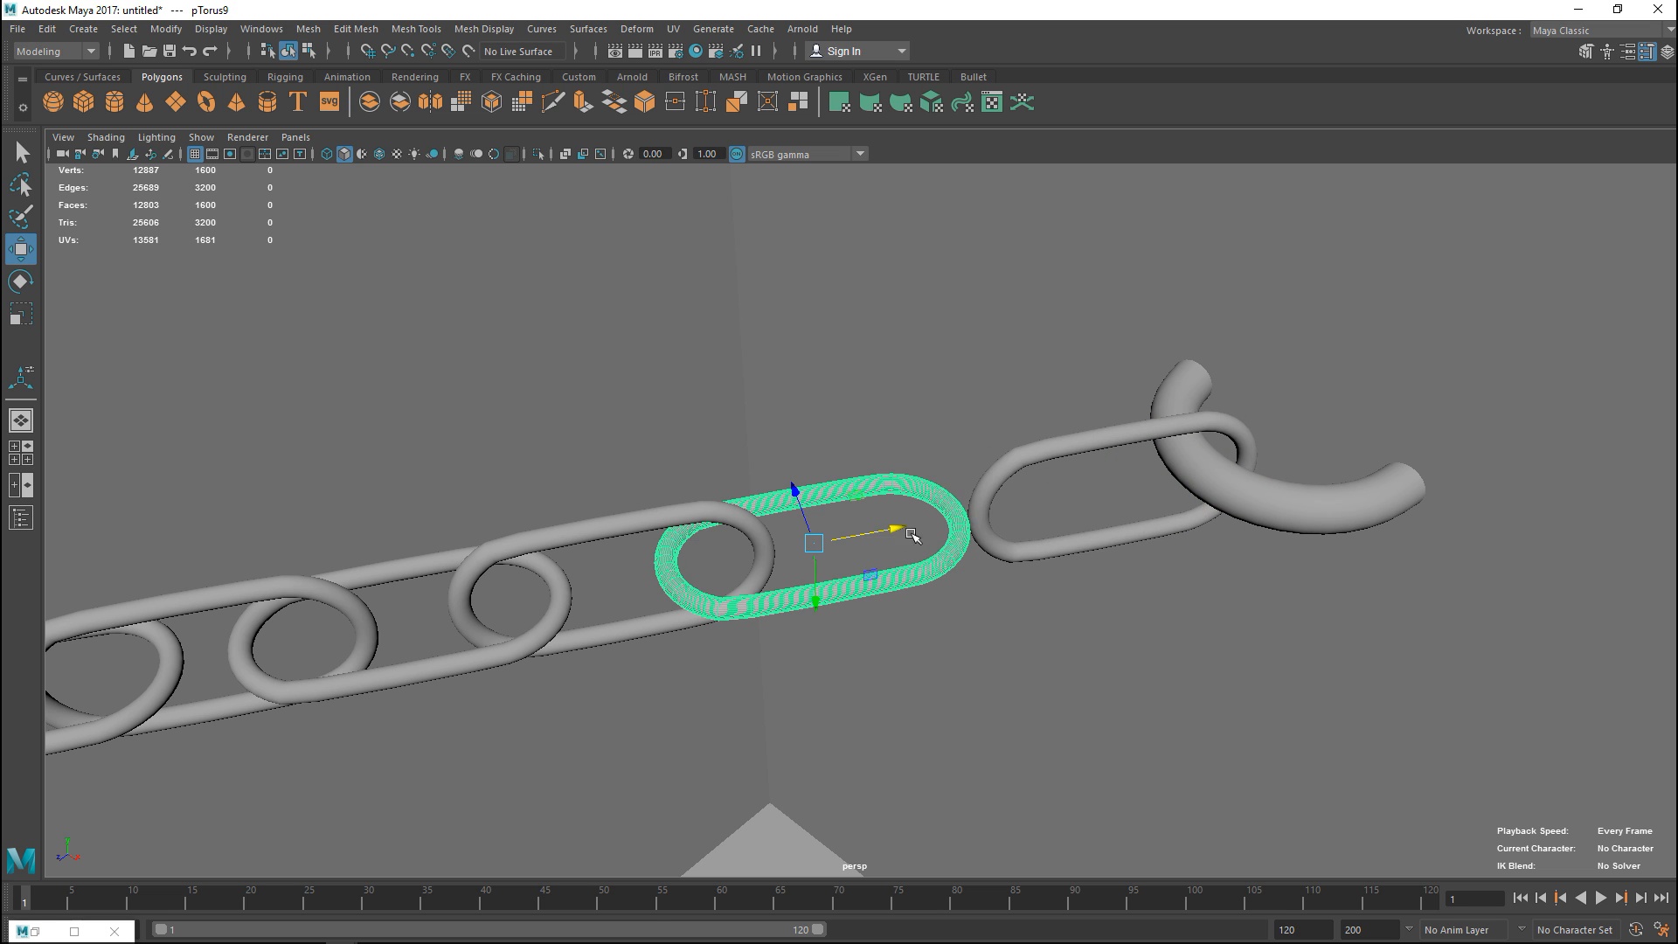
{"action": "left_click_drag", "start_coordinate": [893, 529], "coordinate": [950, 520]}
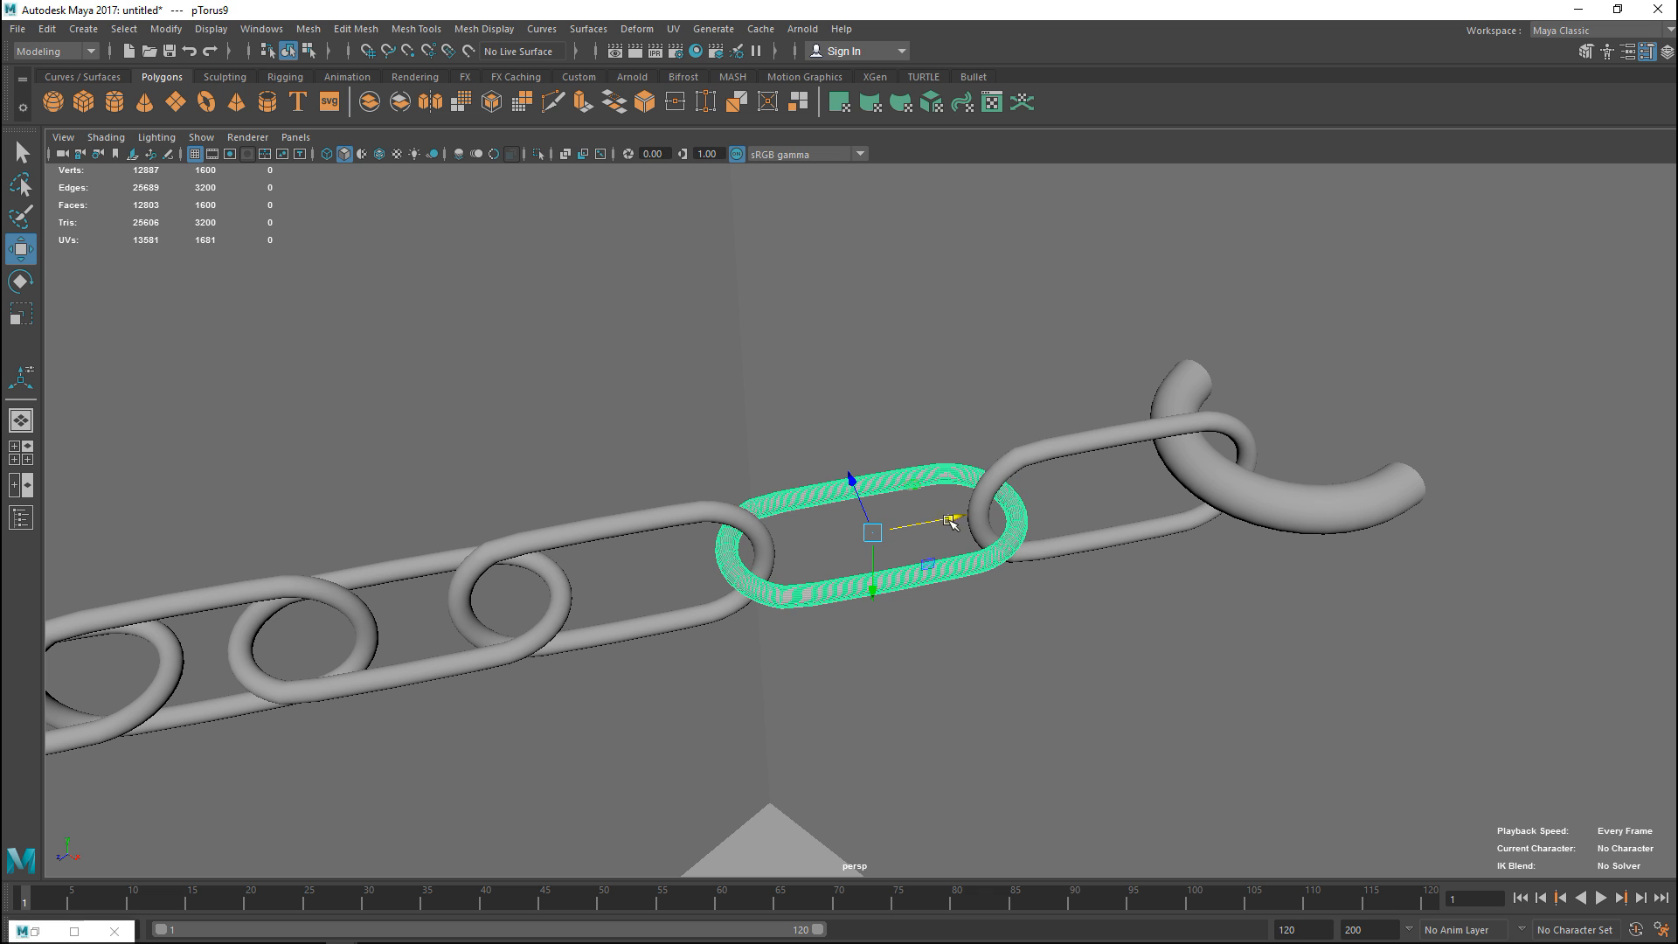
{"action": "left_click", "coordinate": [573, 581]}
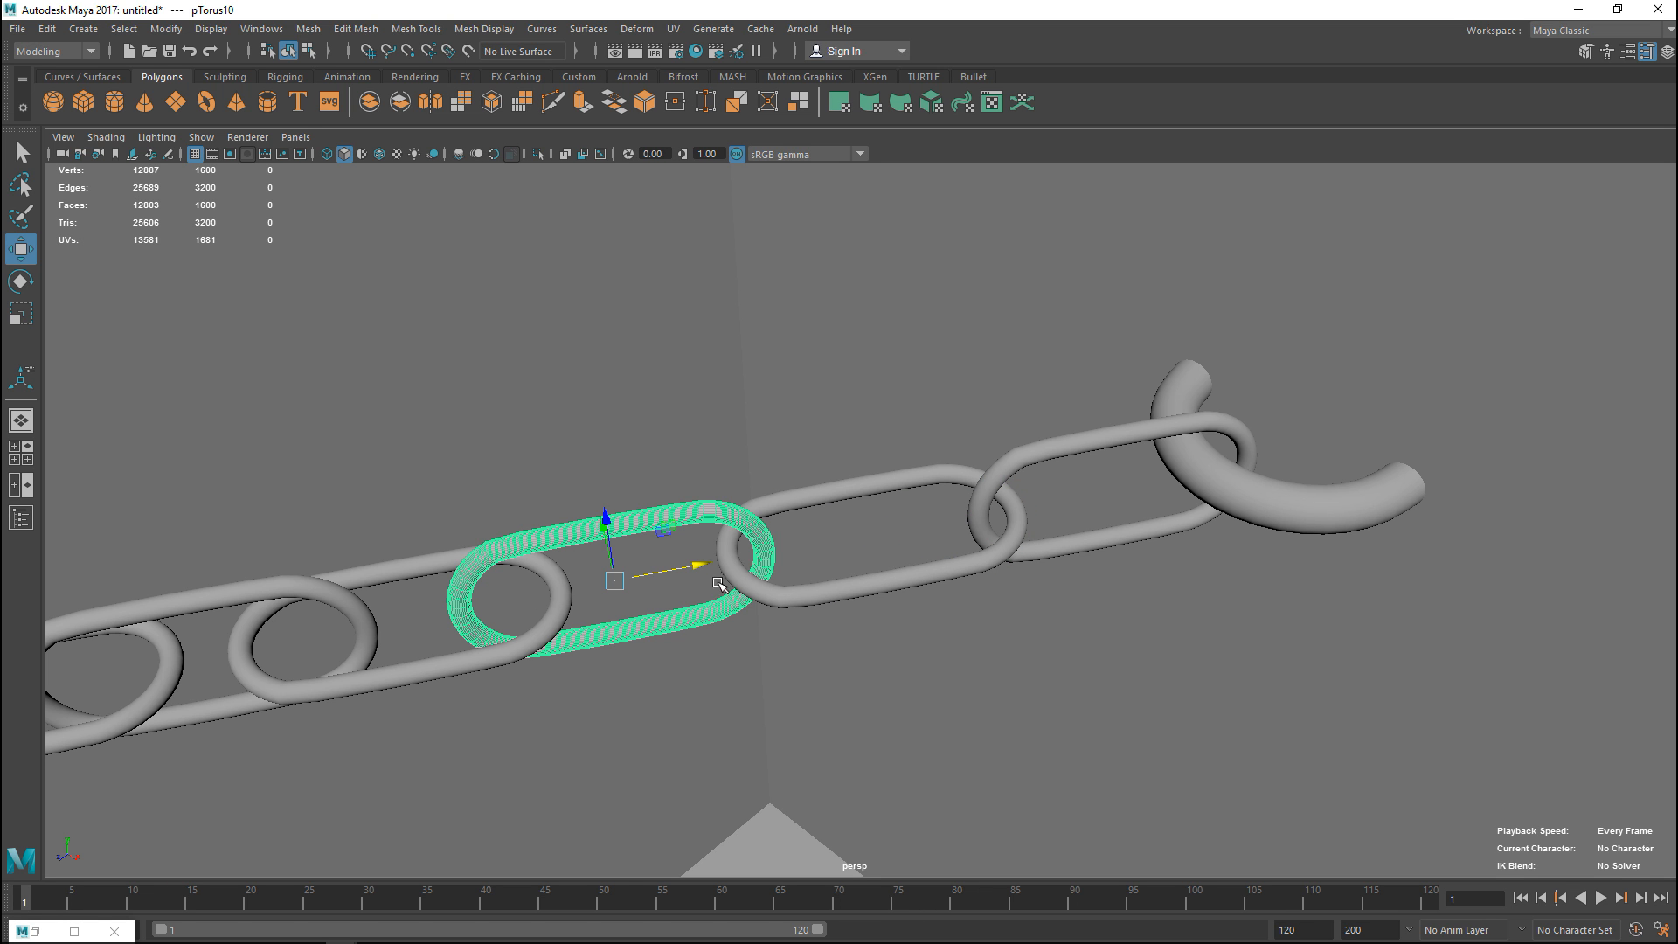
{"action": "left_click_drag", "start_coordinate": [696, 567], "coordinate": [724, 561]}
{"action": "scroll", "coordinate": [840, 597], "scroll_direction": "down", "scroll_amount": 1}
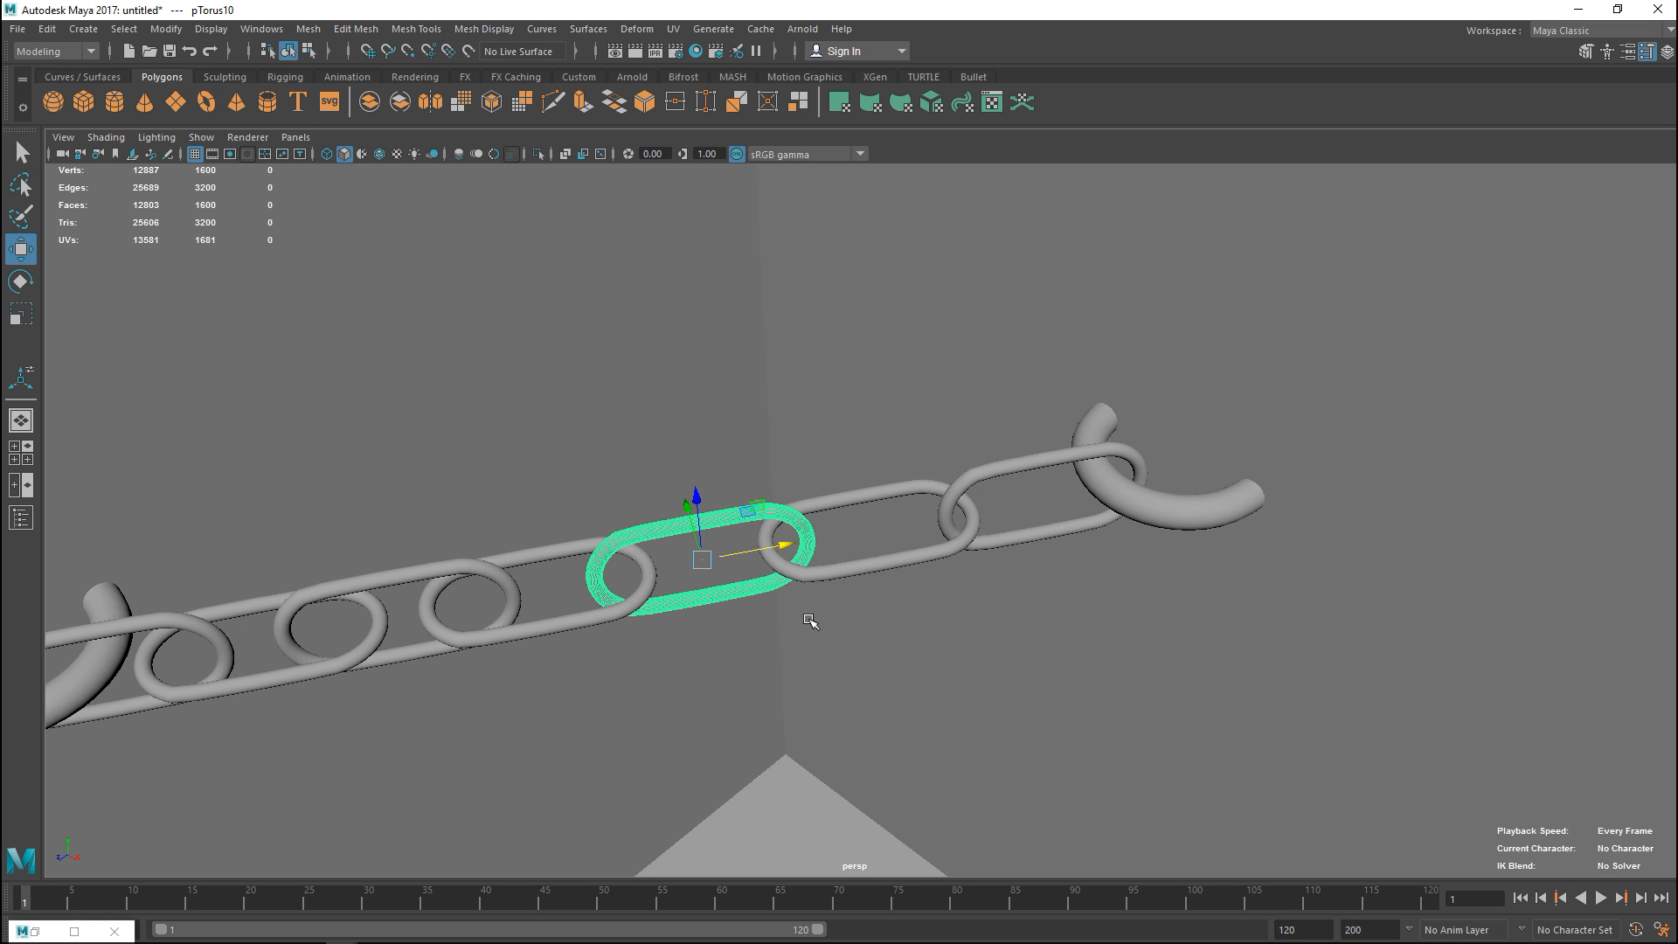
{"action": "scroll", "coordinate": [800, 630], "scroll_direction": "up", "scroll_amount": 1}
{"action": "mouse_move", "coordinate": [1052, 568]}
{"action": "left_mouse_down", "text": "alt"}
{"action": "mouse_move", "coordinate": [996, 524]}
{"action": "mouse_move", "coordinate": [1279, 449]}
{"action": "mouse_move", "coordinate": [1179, 499]}
{"action": "mouse_move", "coordinate": [1246, 577]}
{"action": "mouse_move", "coordinate": [1317, 597]}
{"action": "mouse_move", "coordinate": [1285, 565]}
{"action": "left_mouse_up", "text": "alt"}
{"action": "scroll", "coordinate": [1286, 566], "scroll_direction": "down", "scroll_amount": 3}
{"action": "scroll", "coordinate": [1283, 550], "scroll_direction": "down", "scroll_amount": 2}
{"action": "scroll", "coordinate": [1279, 532], "scroll_direction": "down", "scroll_amount": 1}
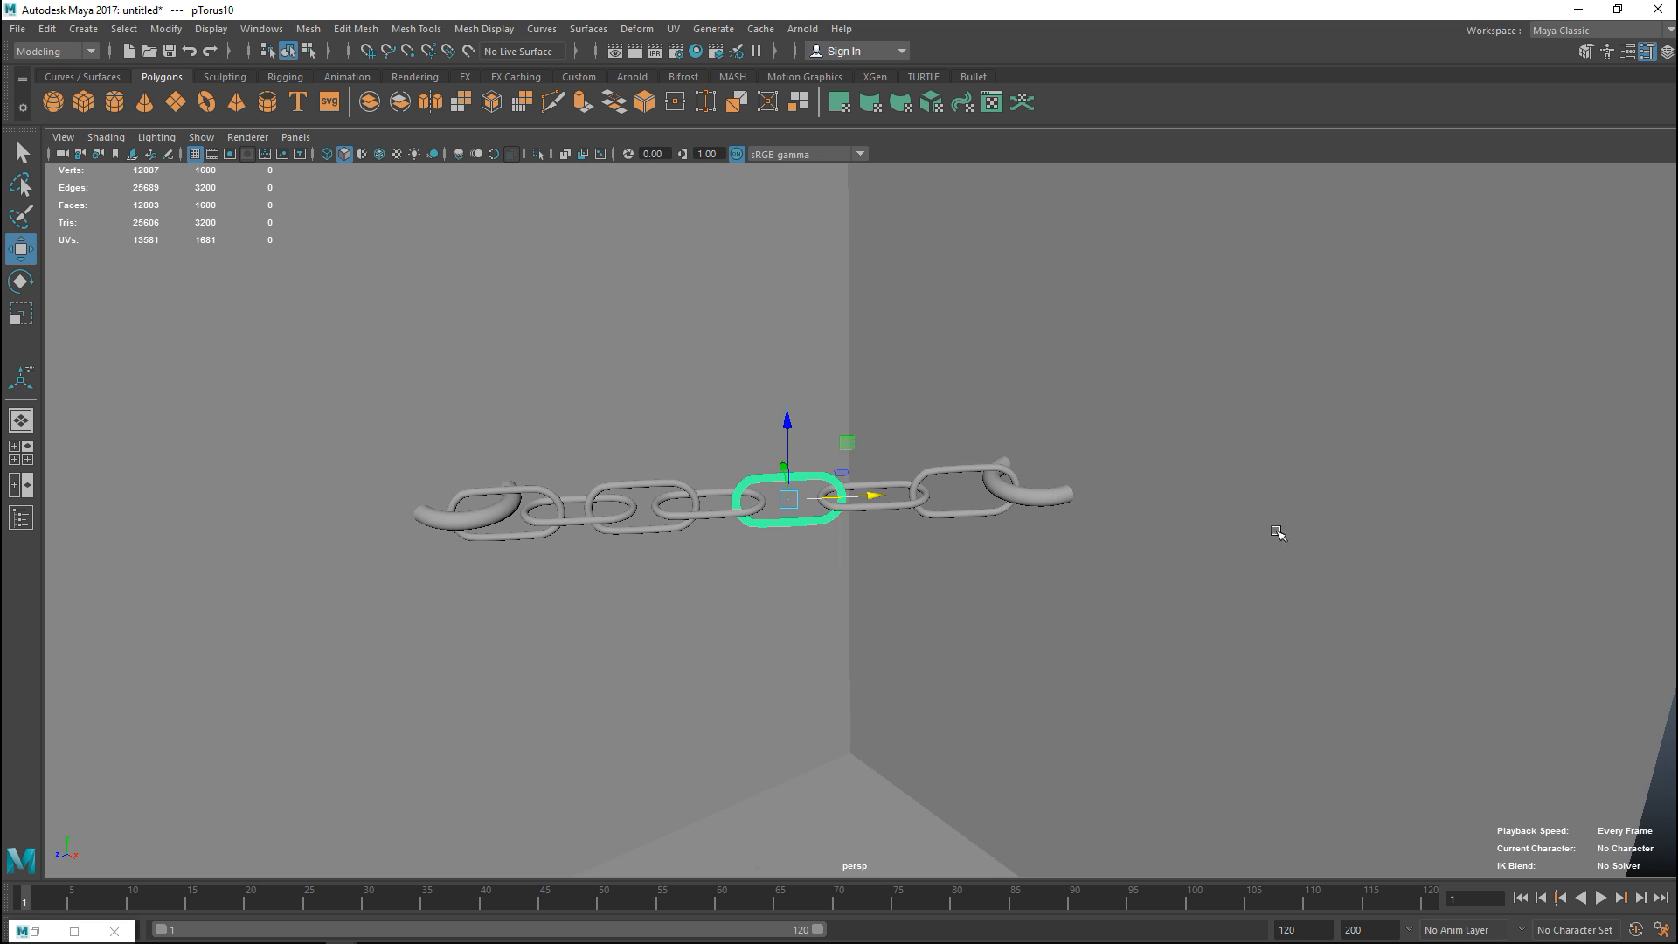
Step: Undo a stray bracket selection and pick a middle link to start over
{"action": "left_click", "coordinate": [1292, 407]}
{"action": "scroll", "coordinate": [917, 499], "scroll_direction": "up", "scroll_amount": 5}
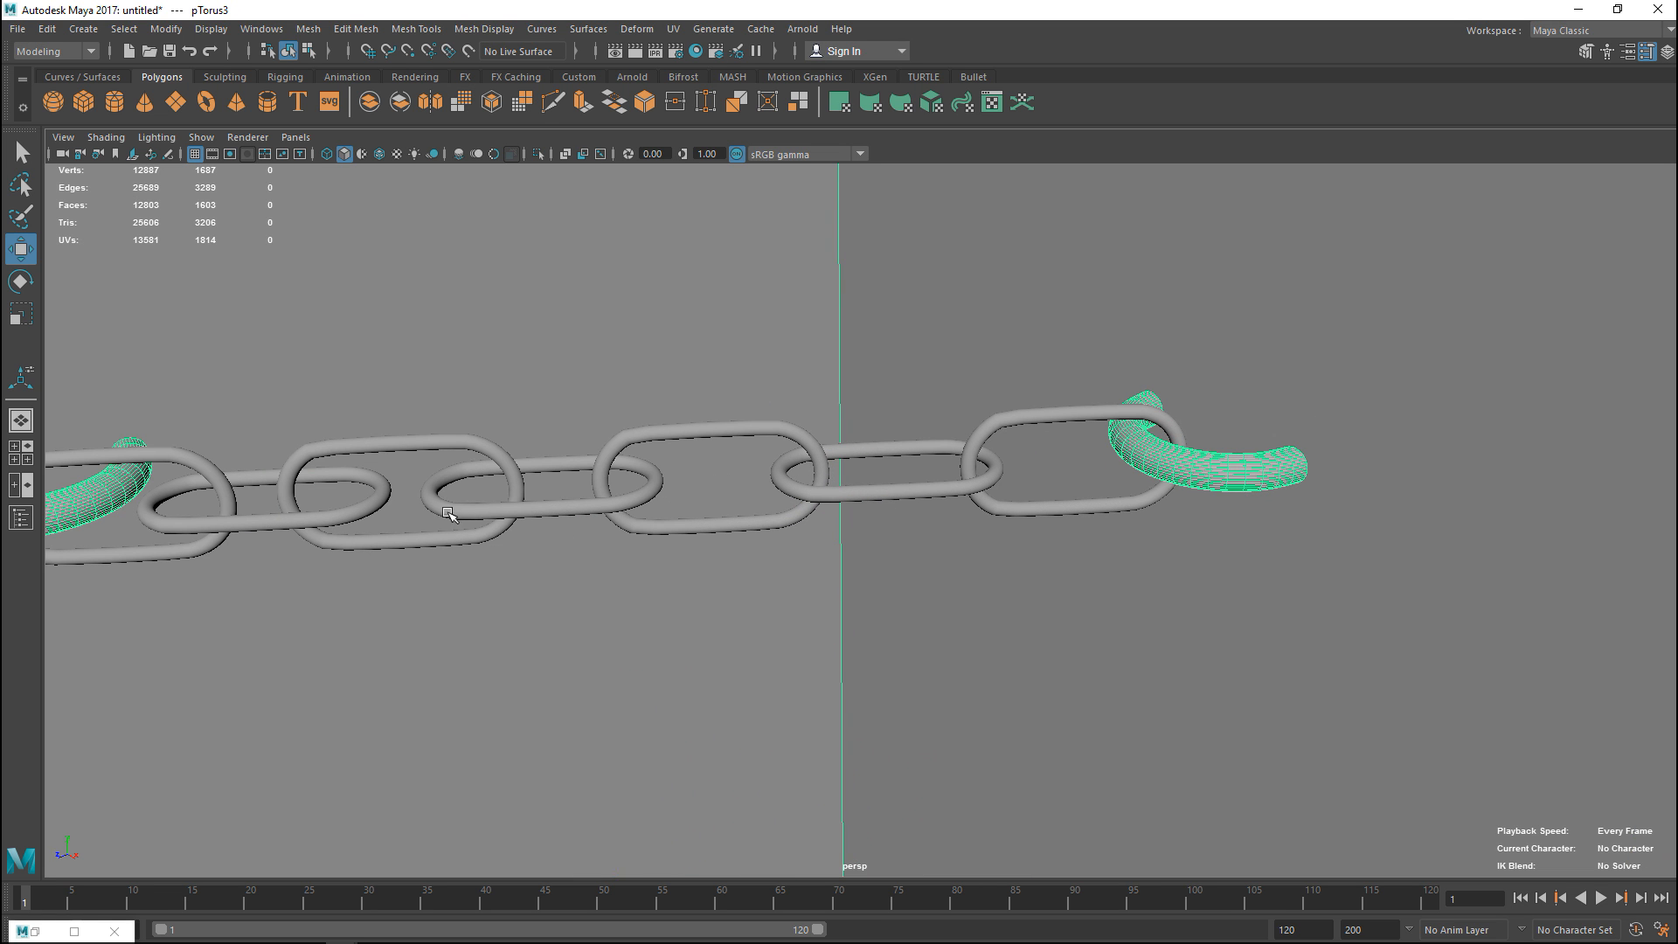
{"action": "left_click", "coordinate": [525, 499]}
{"action": "key", "text": "z"}
{"action": "left_click", "coordinate": [679, 439]}
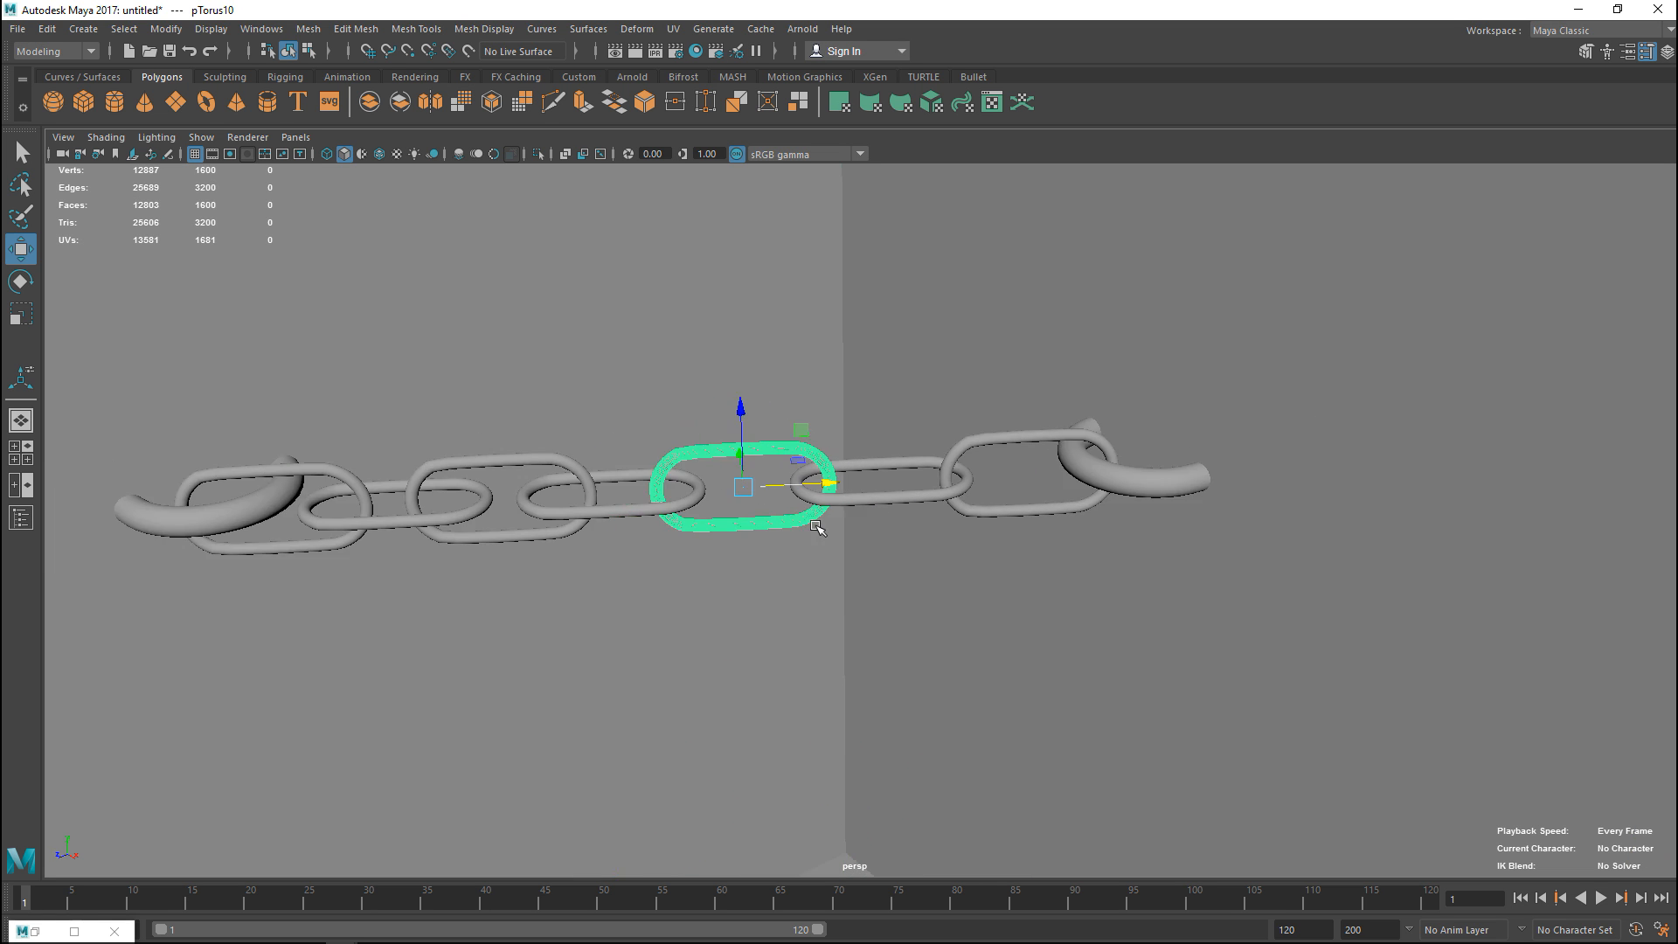
{"action": "scroll", "coordinate": [787, 525], "scroll_direction": "down", "scroll_amount": 5}
{"action": "left_click_drag", "start_coordinate": [835, 587], "coordinate": [964, 596], "text": "alt"}
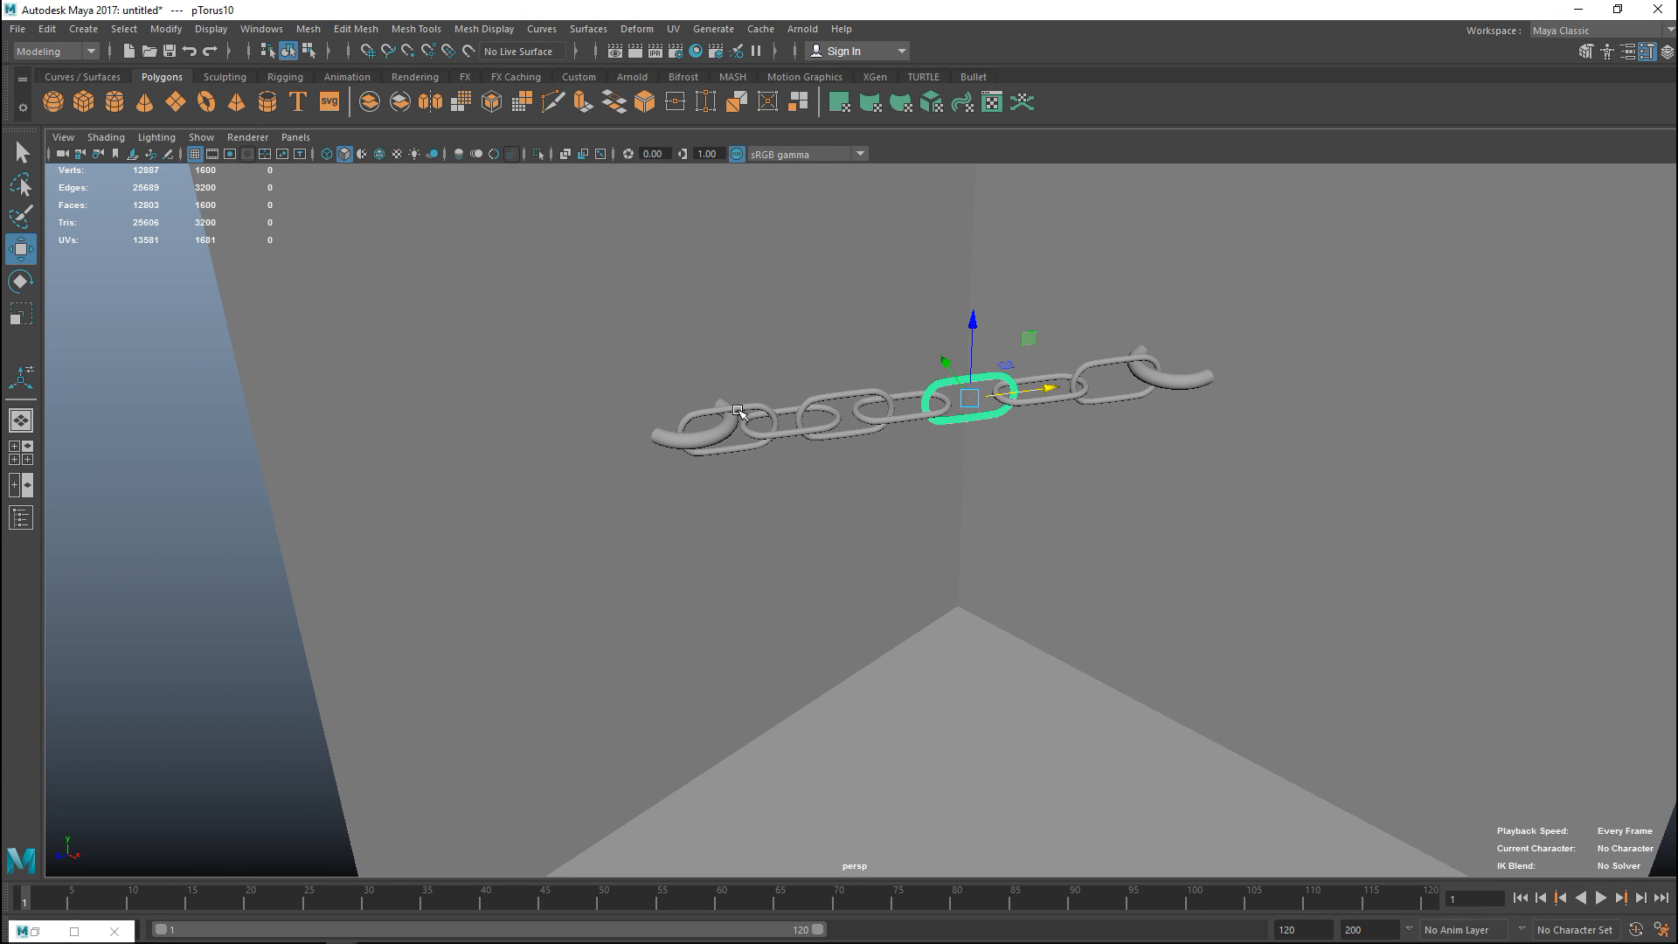
Step: Shift-select all seven chain links from the left bracket across to the right one
{"action": "left_click", "coordinate": [741, 413]}
{"action": "scroll", "coordinate": [787, 453], "scroll_direction": "up", "scroll_amount": 4}
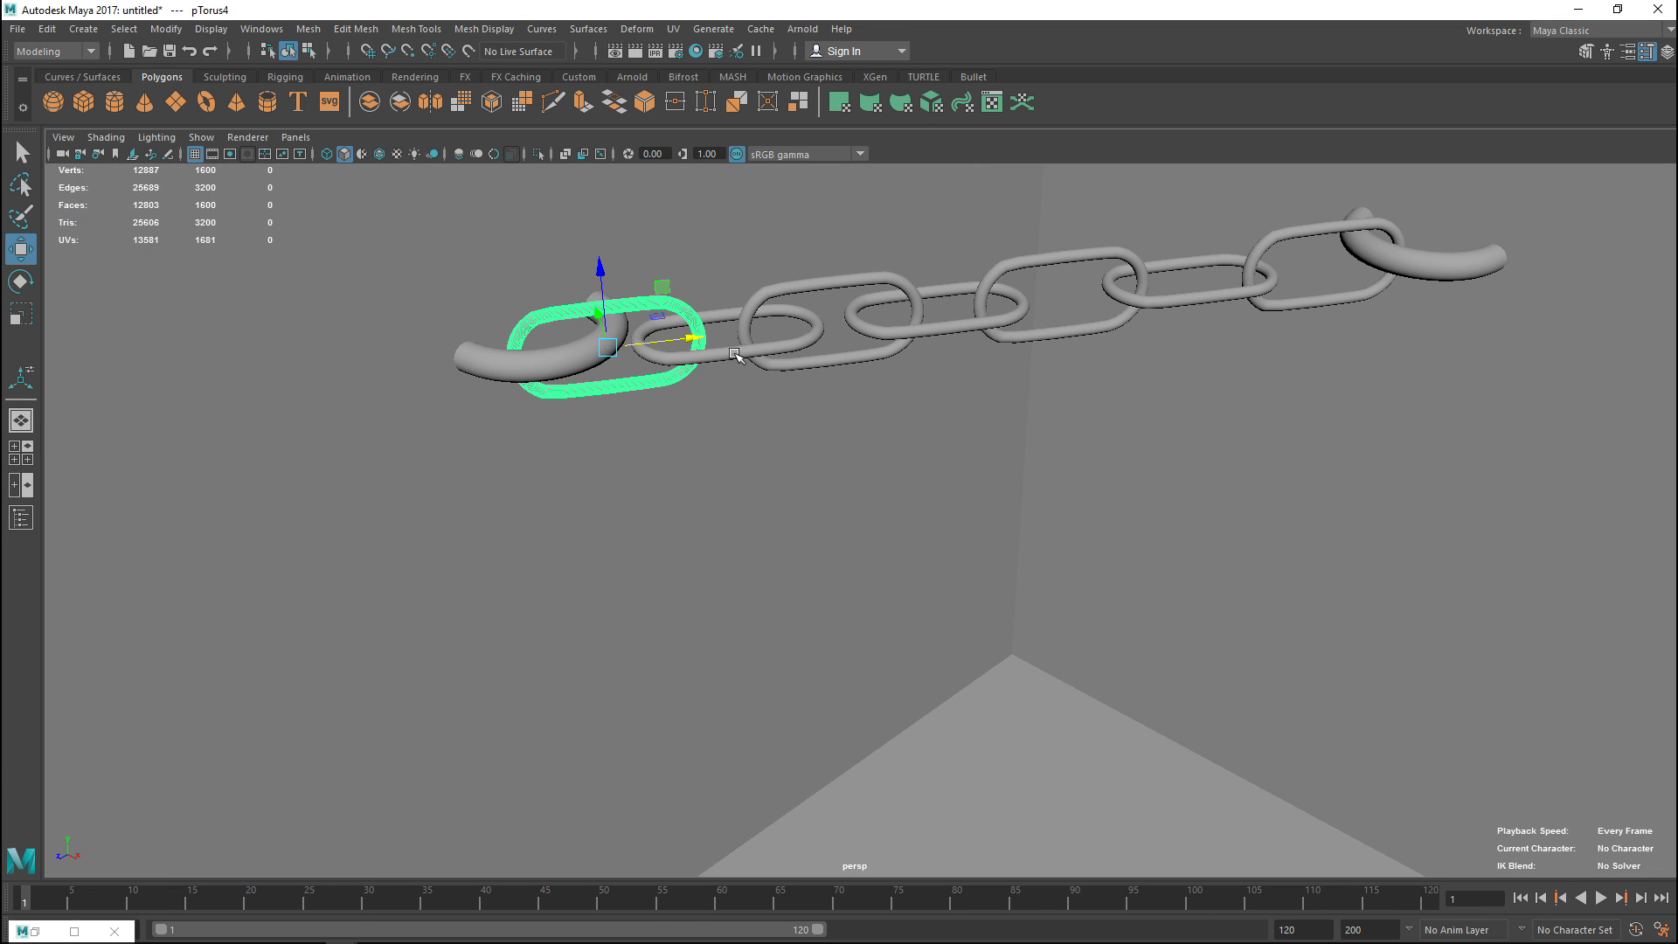
{"action": "left_click", "coordinate": [735, 354], "text": "shift"}
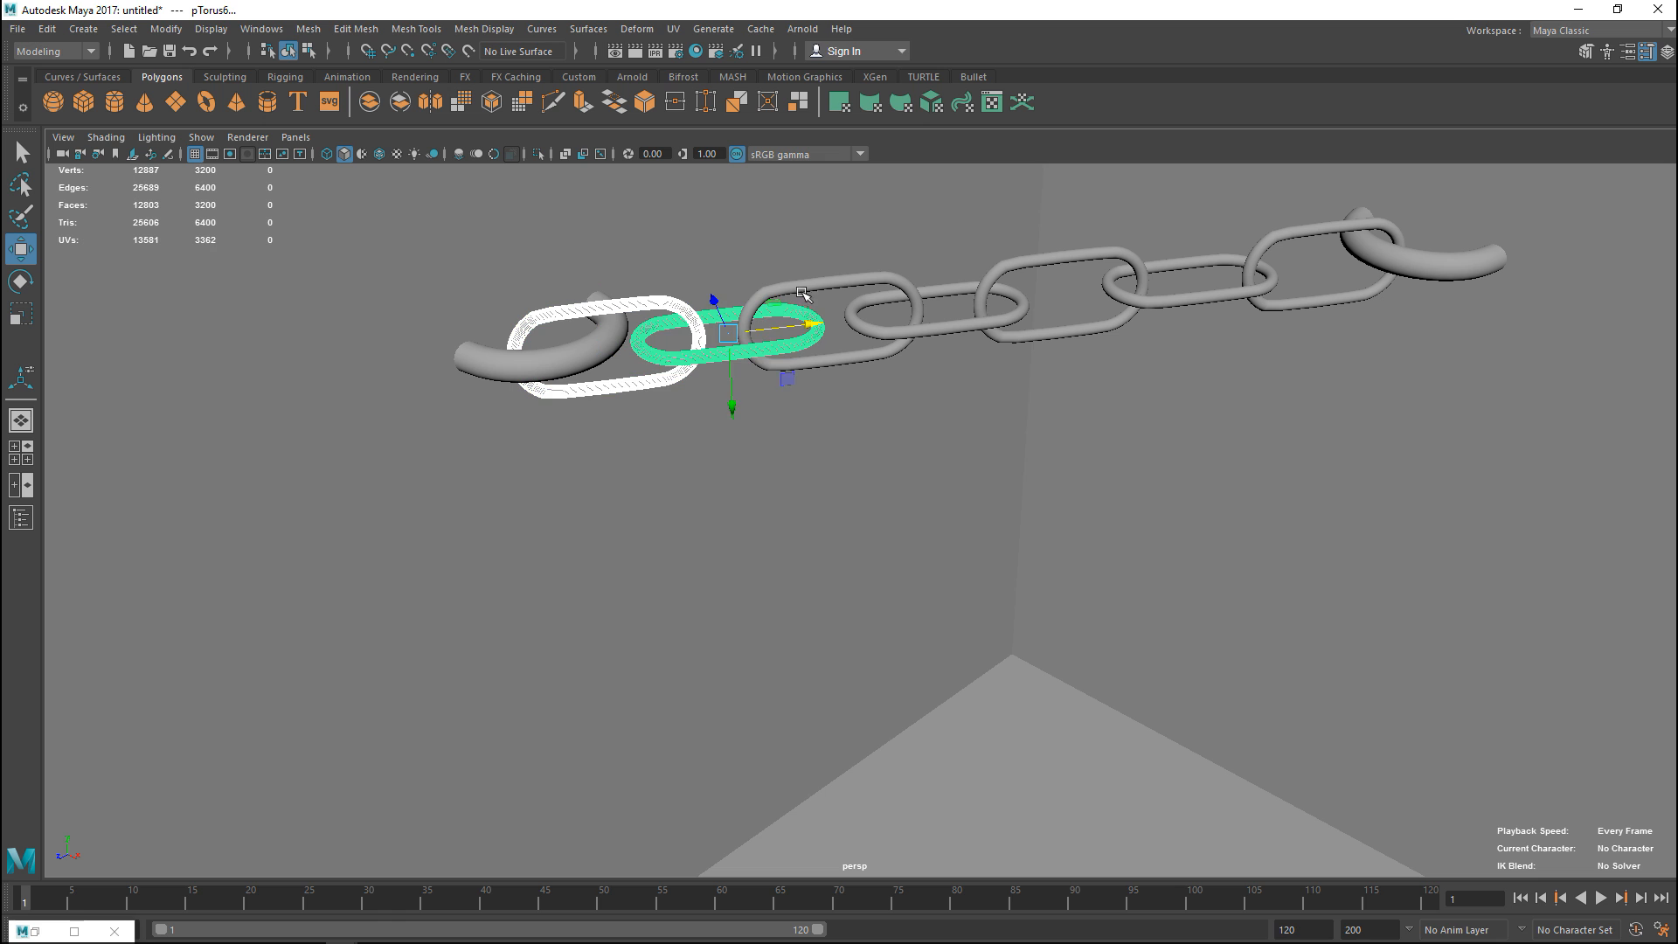
{"action": "left_click", "coordinate": [884, 326], "text": "shift"}
{"action": "left_click", "coordinate": [959, 327], "text": "shift"}
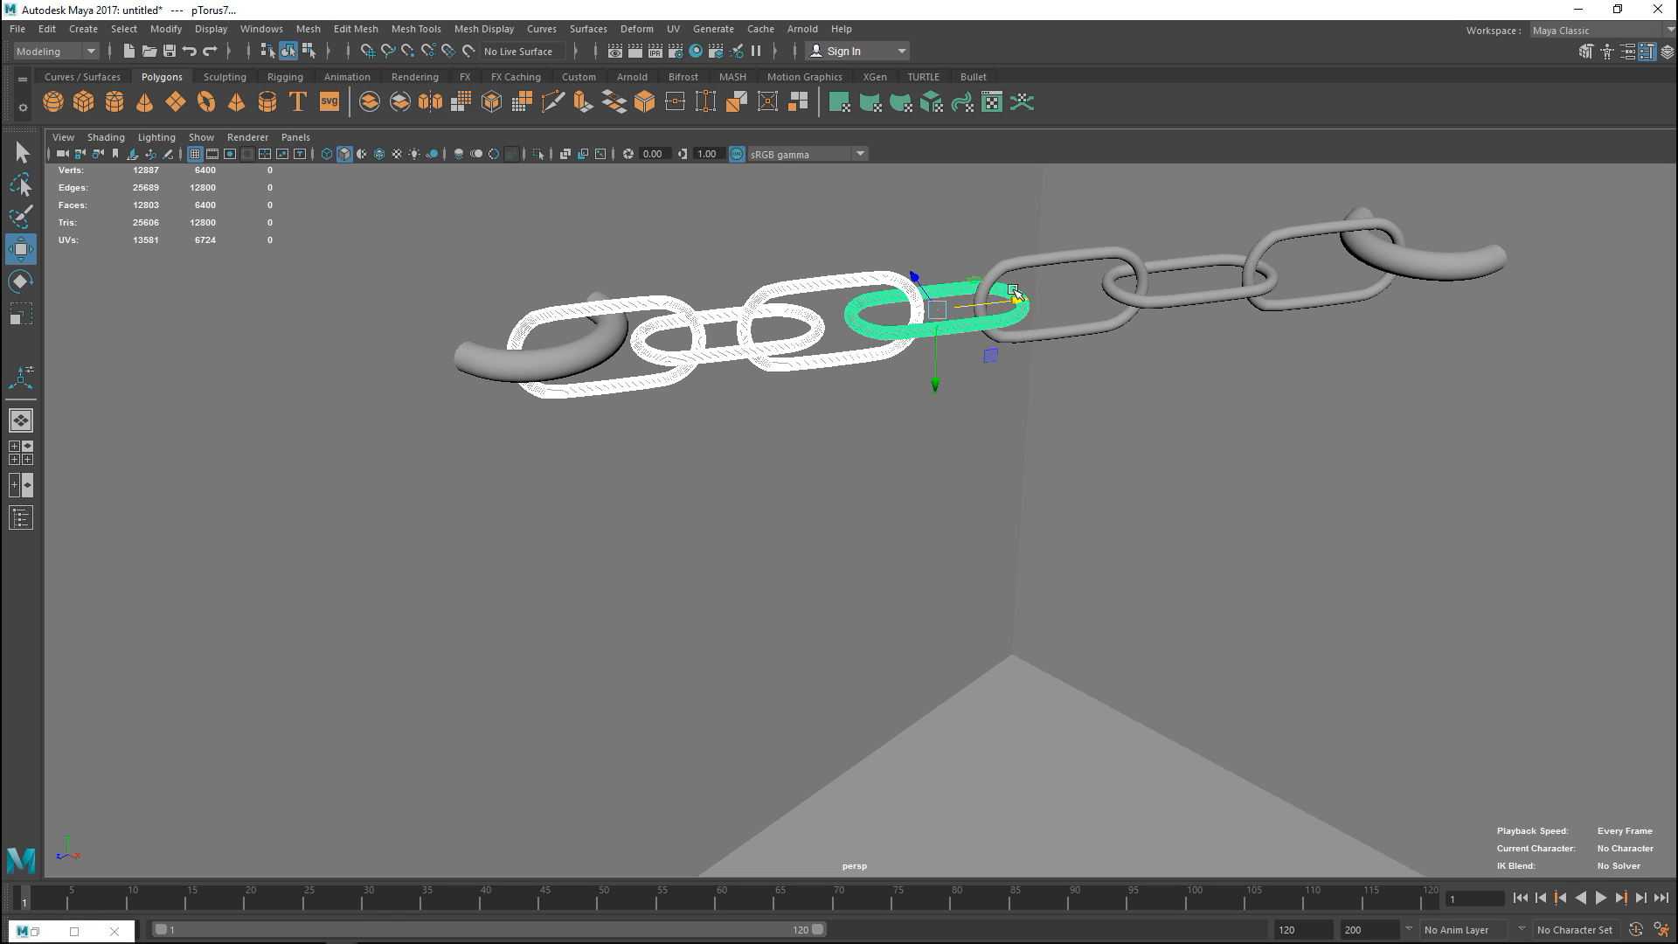
{"action": "left_click", "coordinate": [1025, 267], "text": "shift"}
{"action": "left_click", "coordinate": [1253, 270], "text": "shift"}
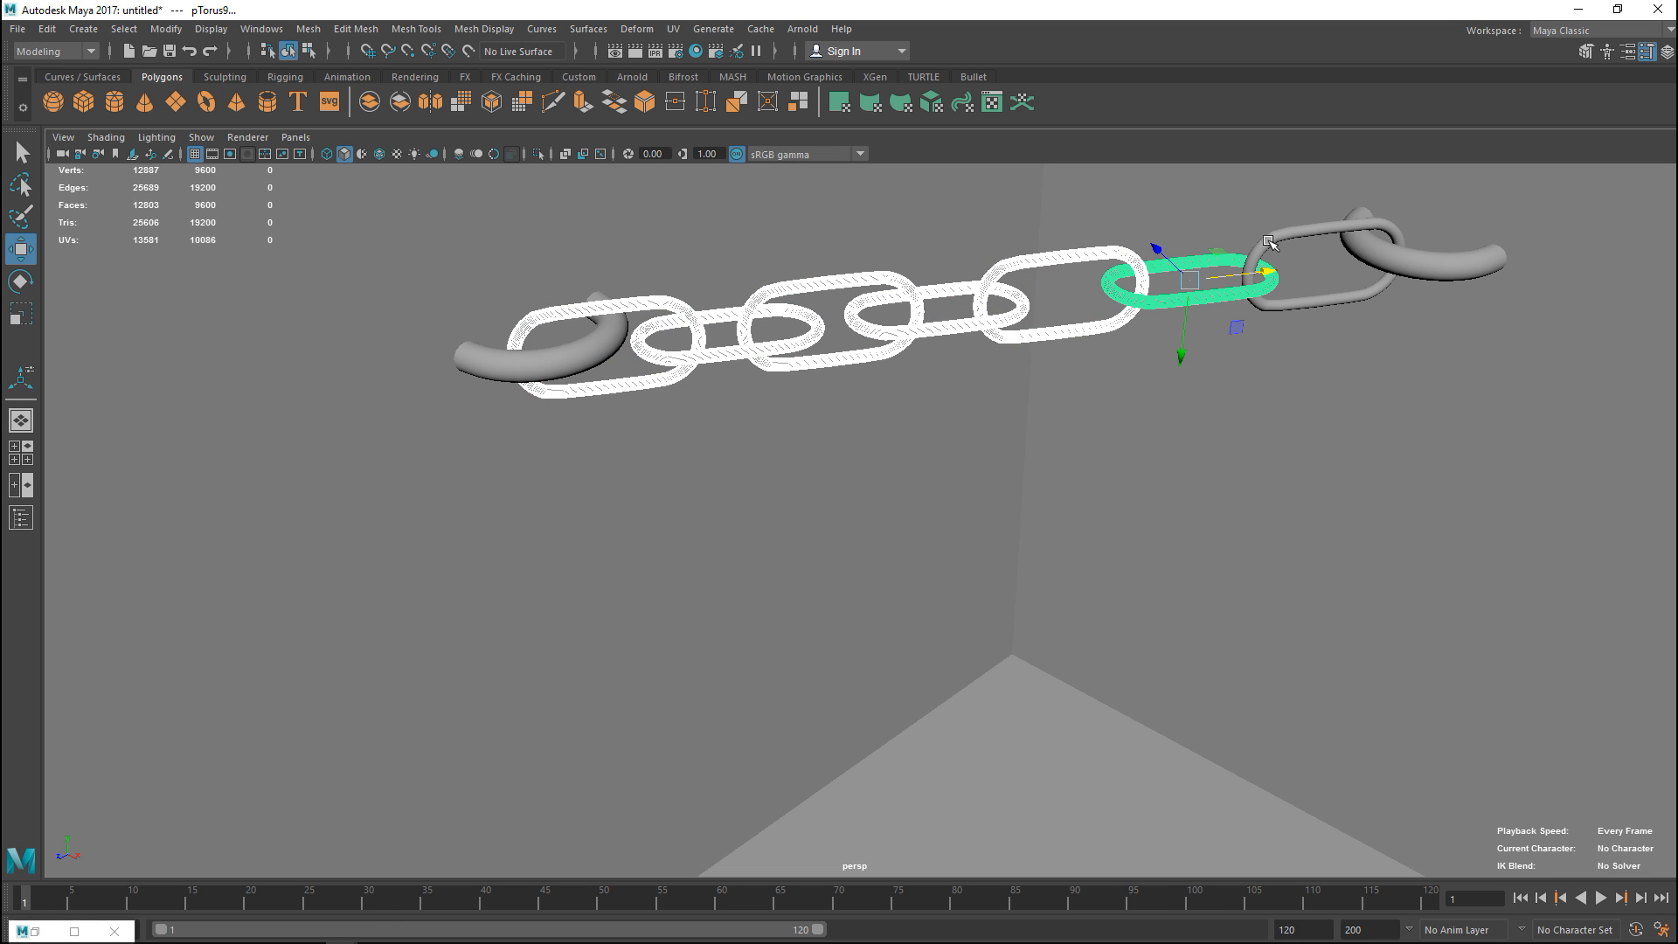
{"action": "left_click", "coordinate": [1269, 242], "text": "shift"}
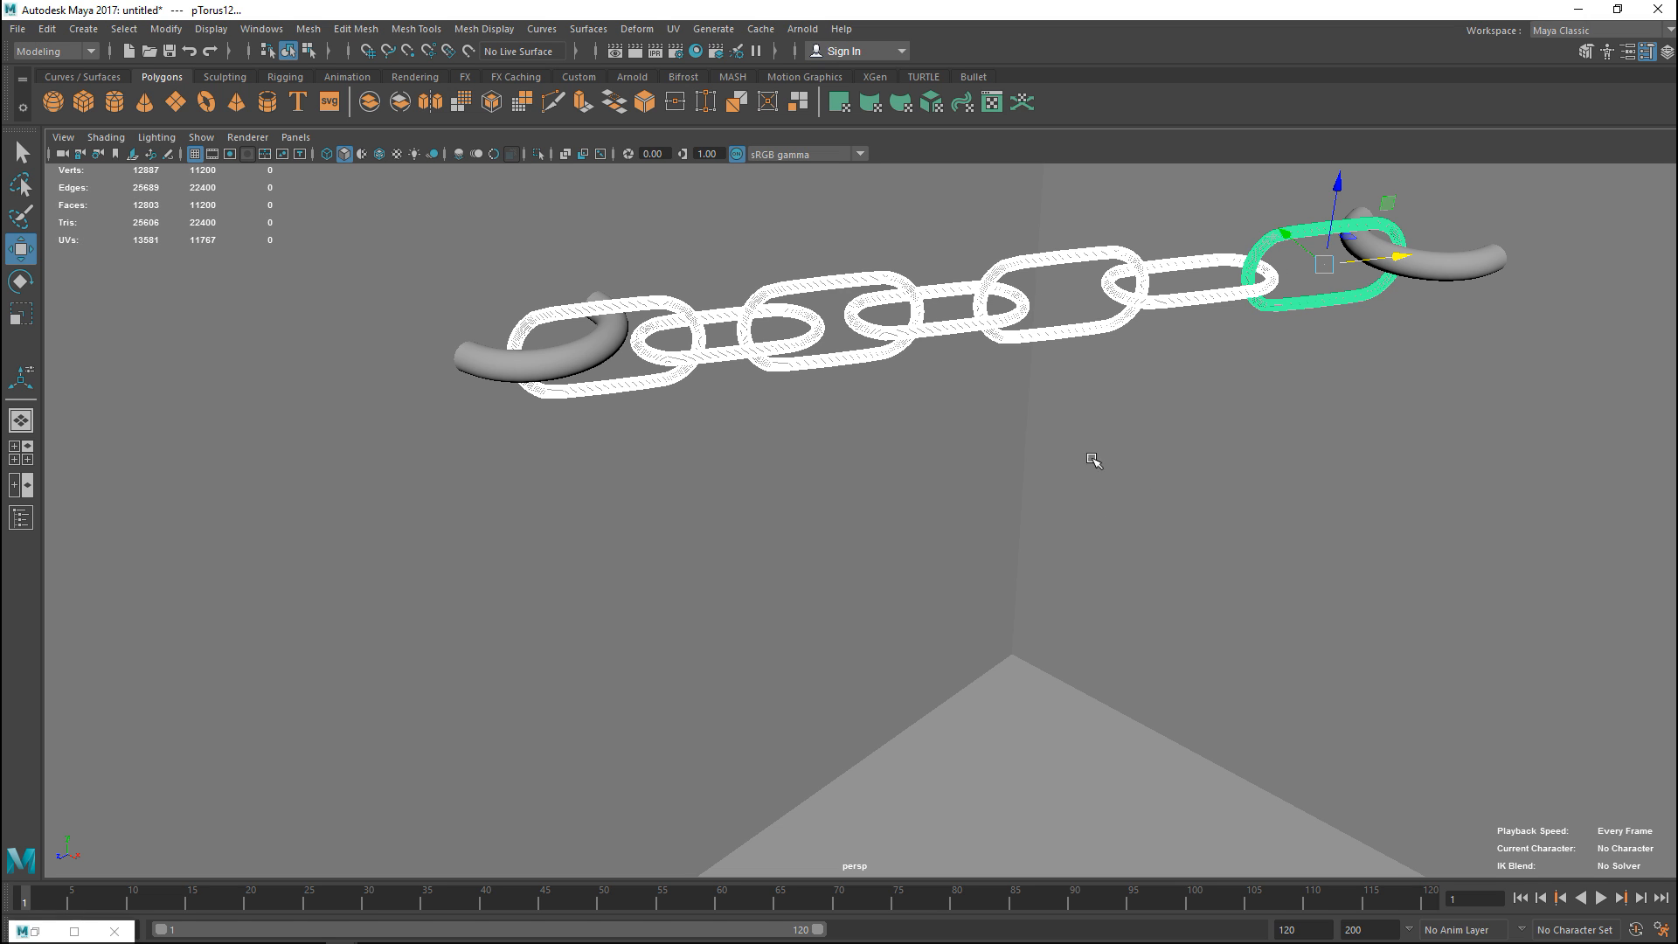
Step: In the FX menu set, make the seven selected chain links active rigid bodies
{"action": "left_click", "coordinate": [44, 53]}
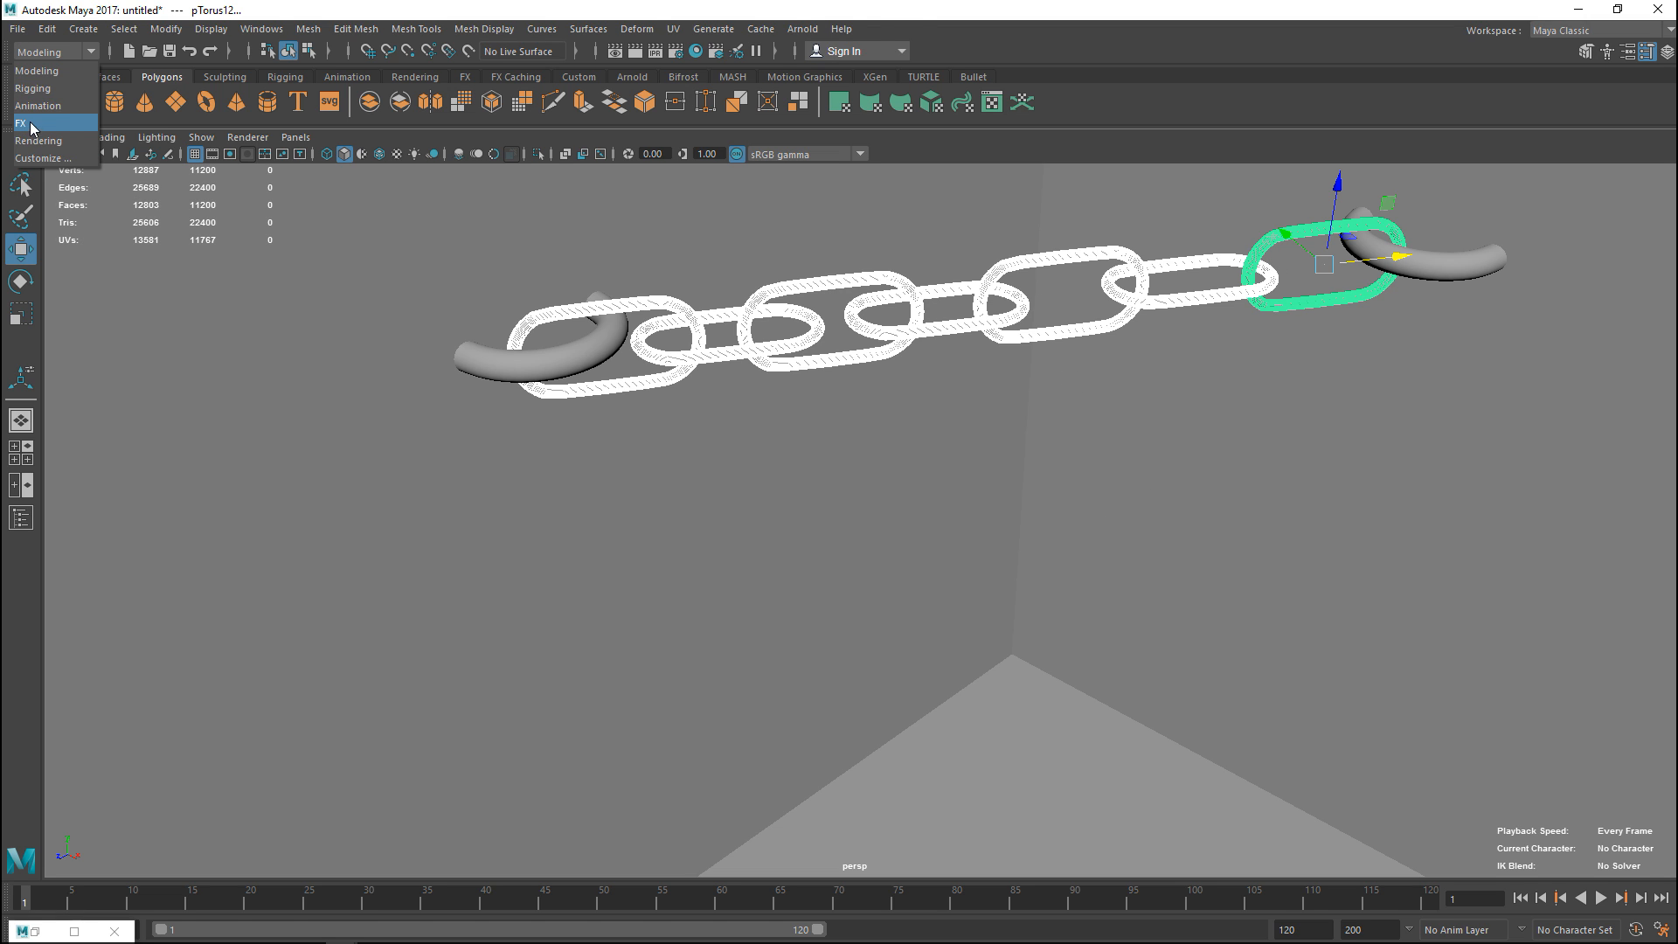
{"action": "left_click", "coordinate": [32, 125]}
{"action": "left_click", "coordinate": [616, 28]}
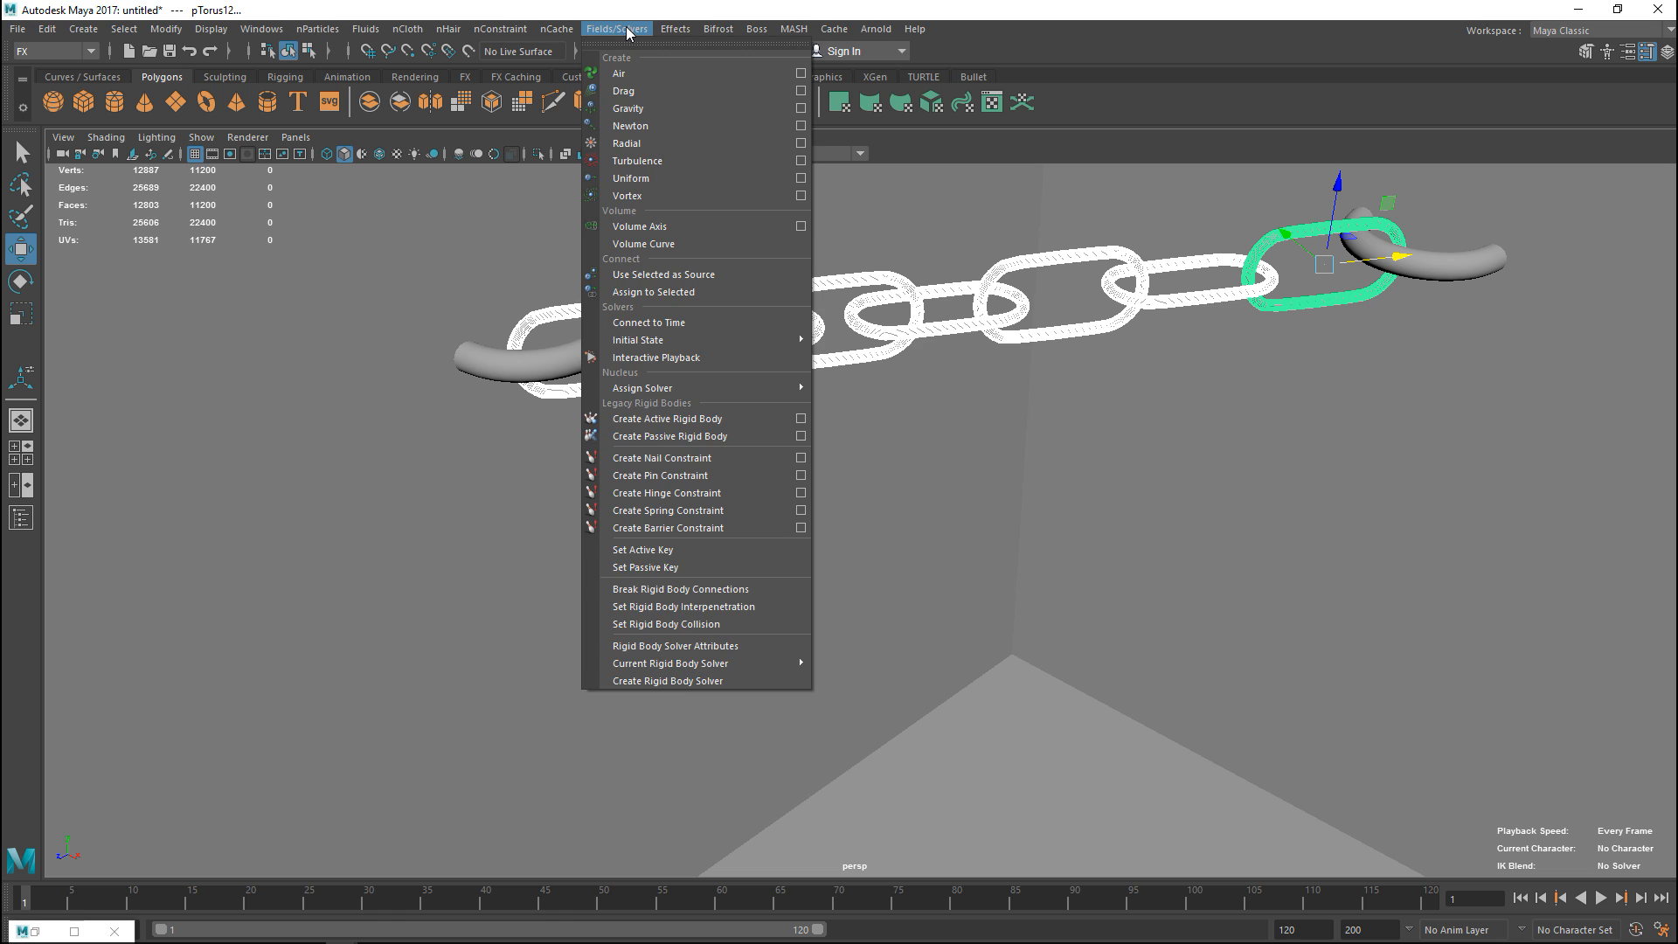
{"action": "left_click", "coordinate": [746, 417]}
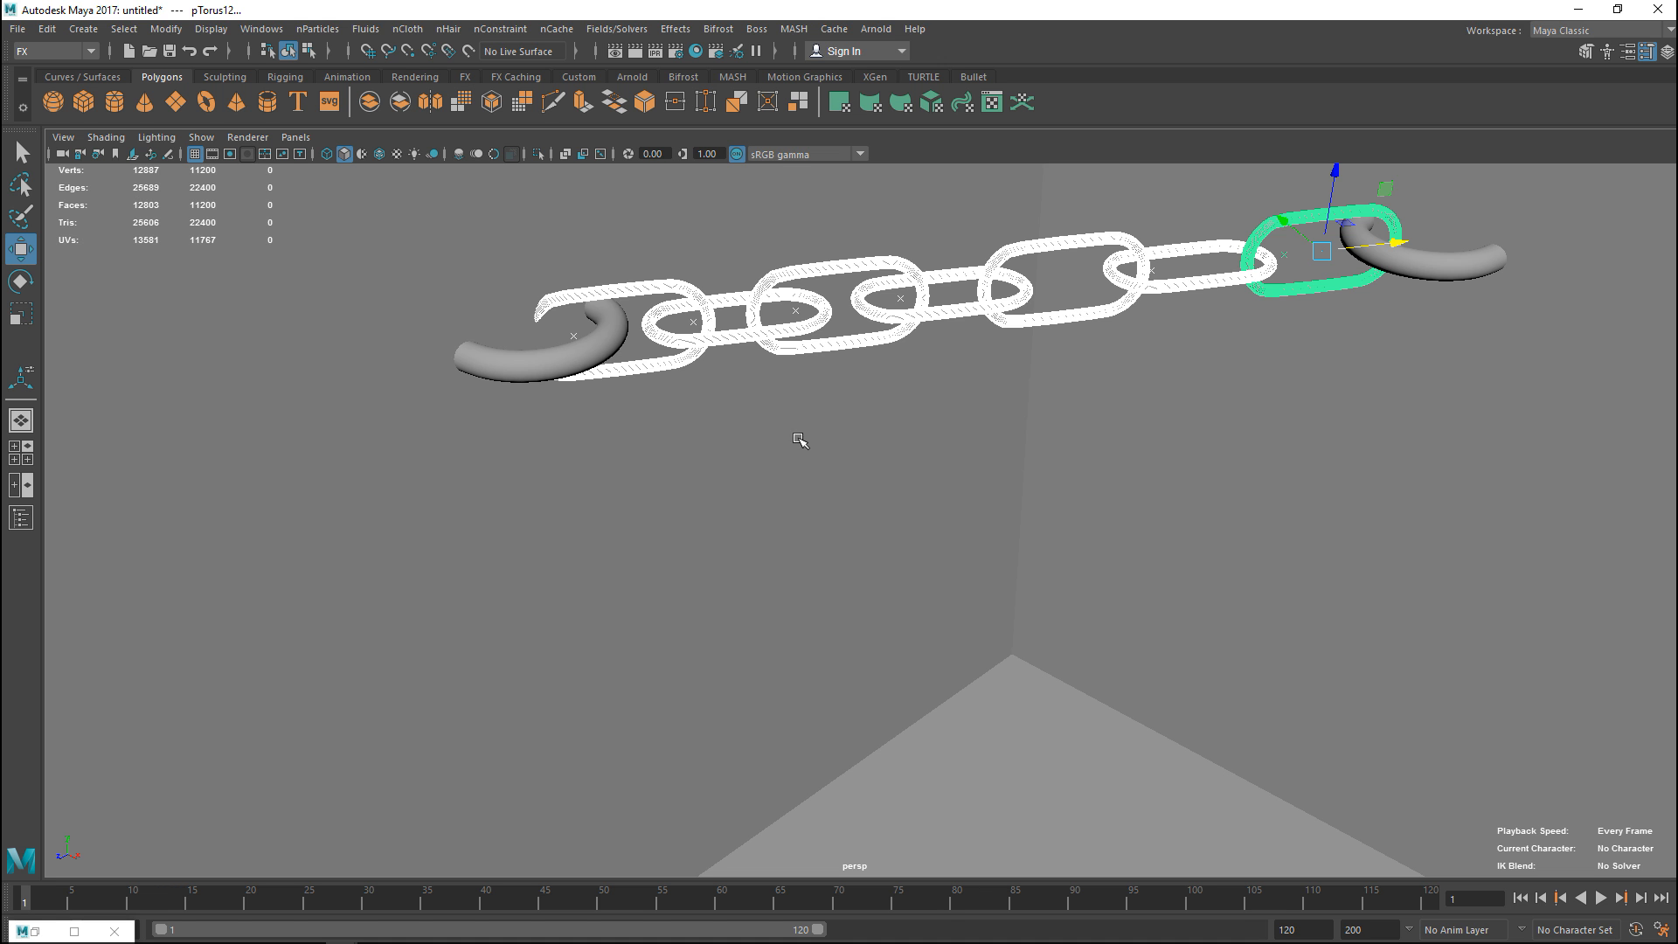
Step: Test-play the simulation, then undo so the links return to their starting positions
{"action": "left_click_drag", "start_coordinate": [803, 440], "coordinate": [679, 580], "text": "alt"}
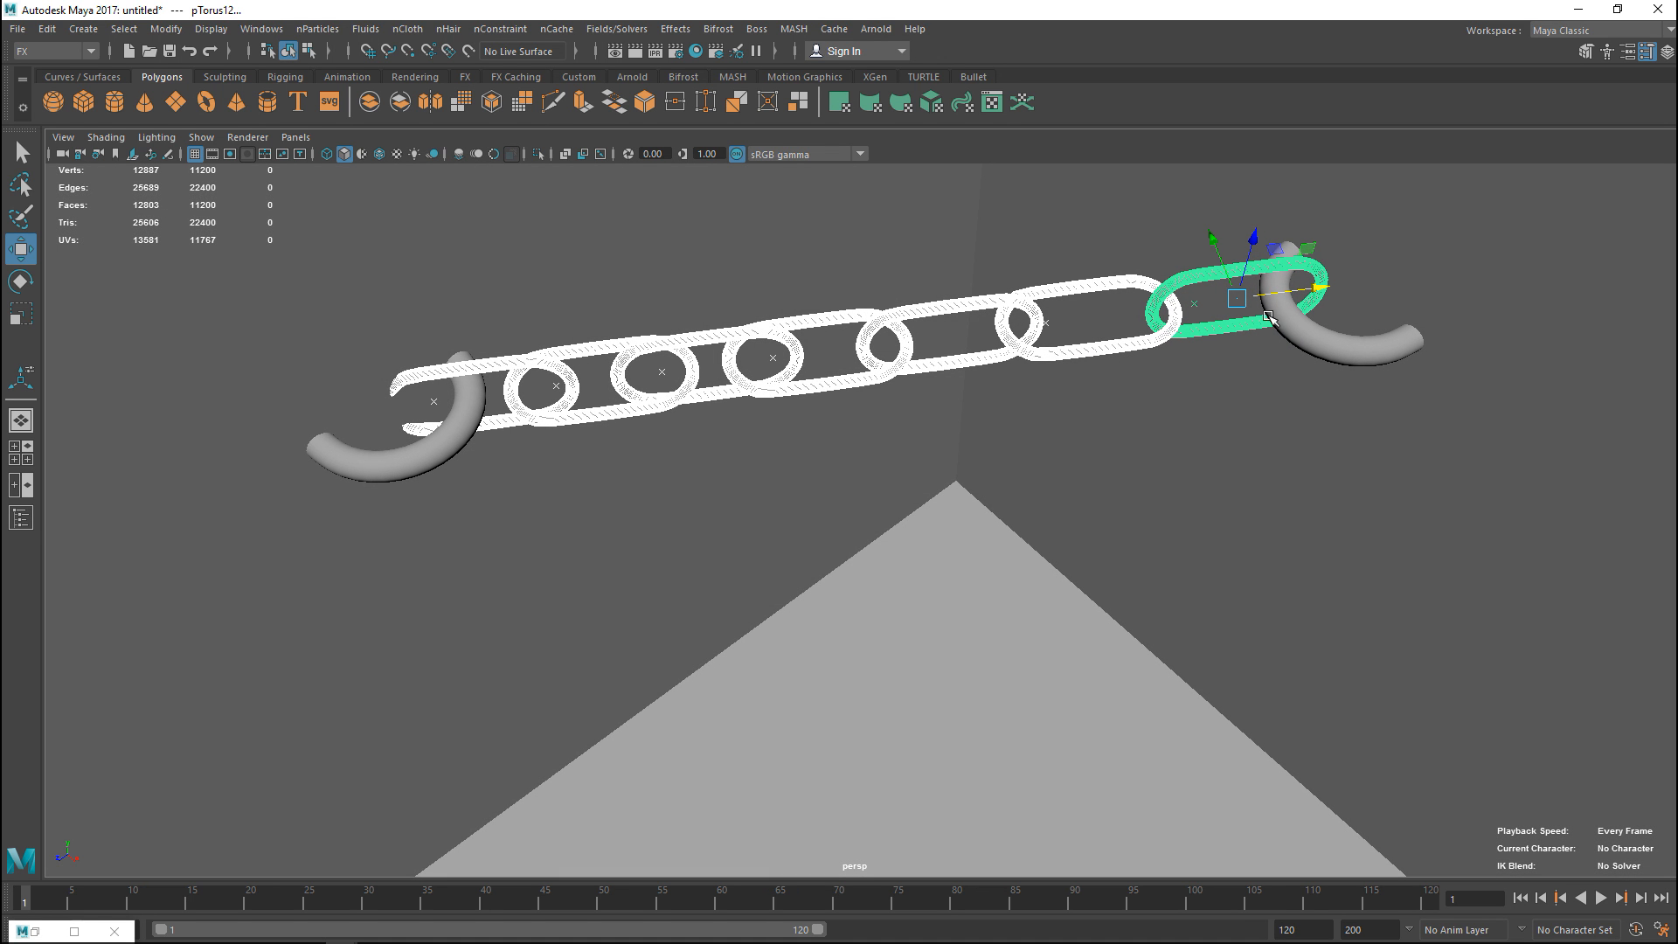
{"action": "key", "text": "alt+v"}
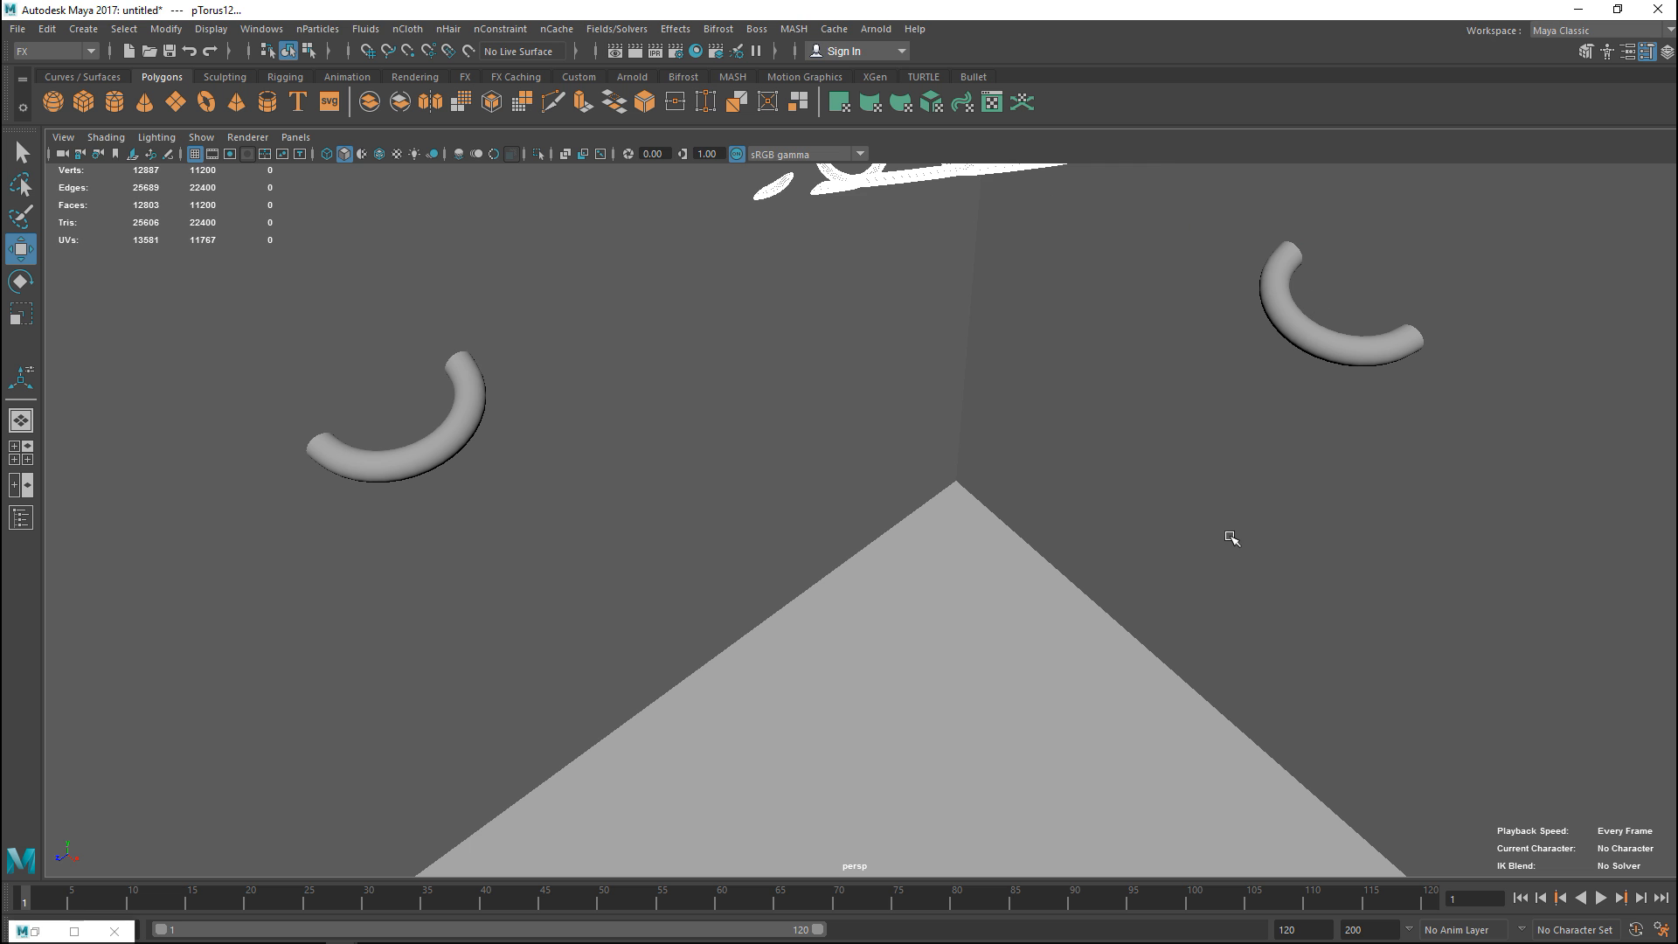
{"action": "key", "text": "ctrl+z"}
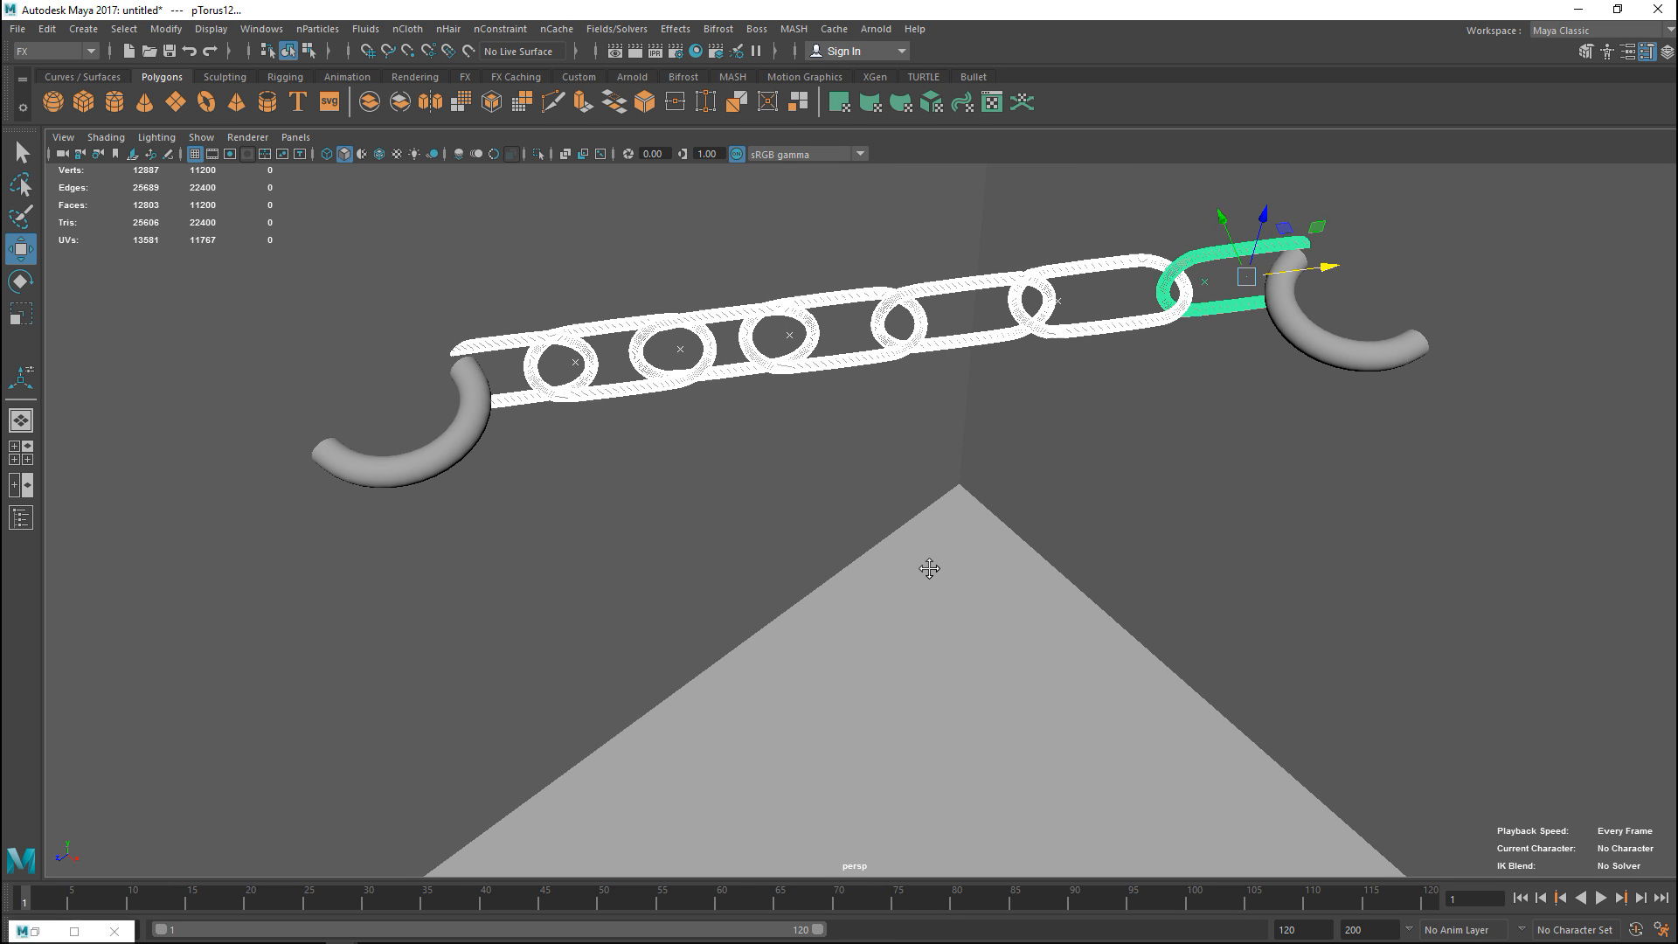
{"action": "mouse_move", "coordinate": [904, 543]}
{"action": "left_mouse_down", "text": "alt"}
{"action": "mouse_move", "coordinate": [1088, 614]}
{"action": "mouse_move", "coordinate": [1035, 603]}
{"action": "left_mouse_up", "text": "alt"}
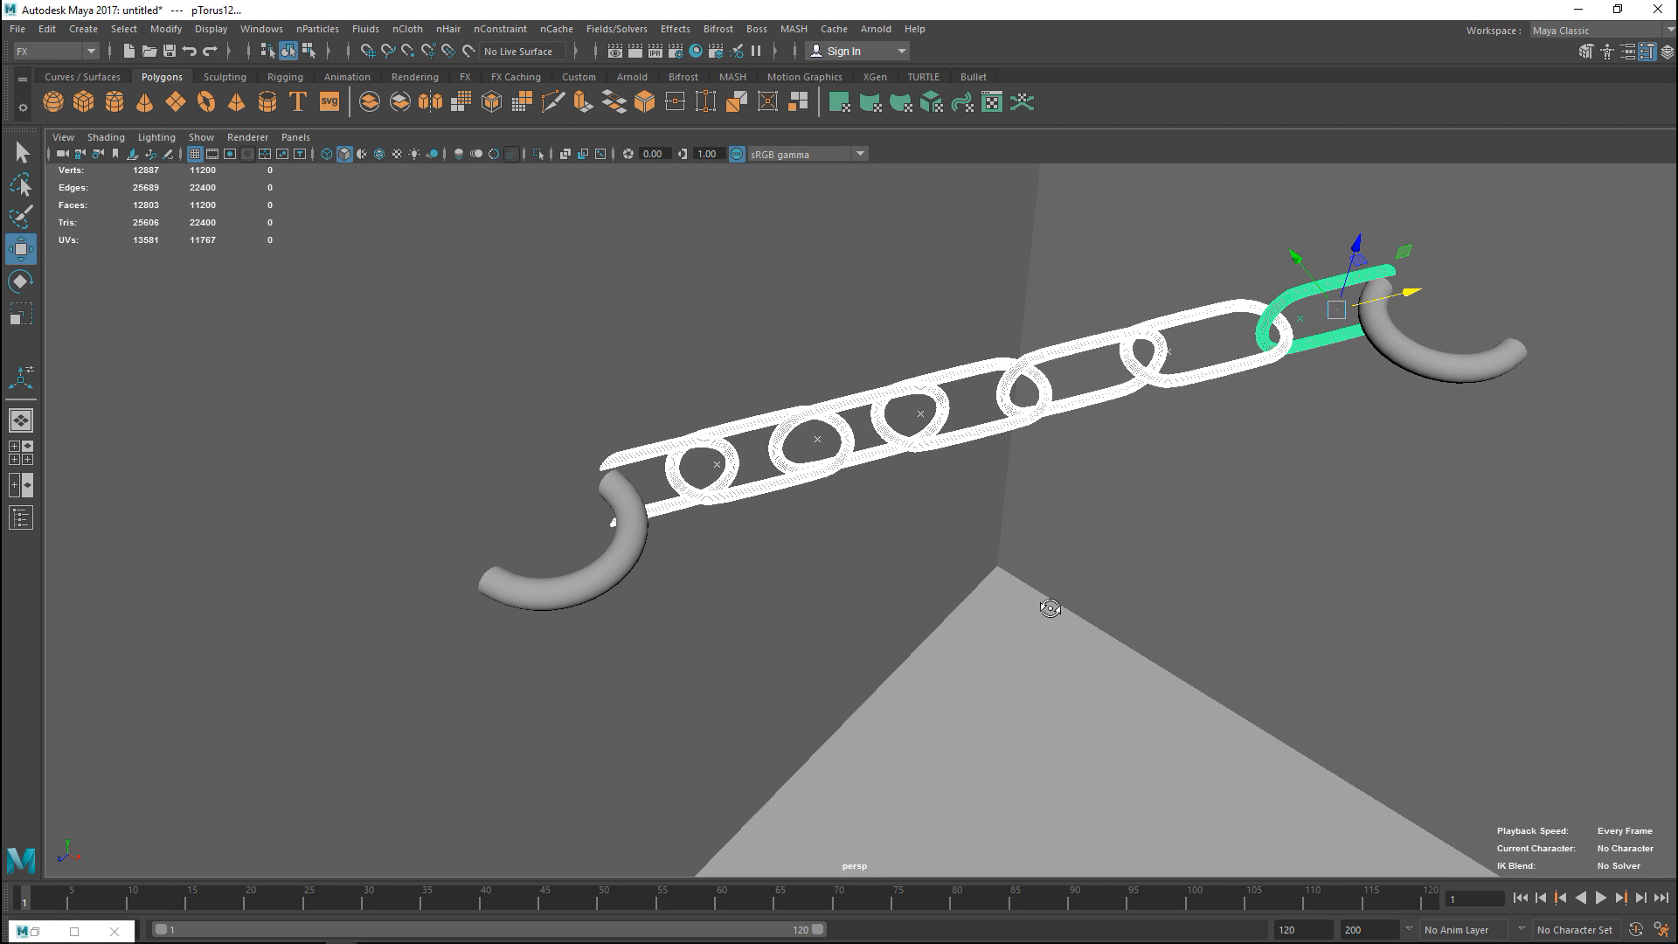
Step: Select both half-torus brackets and move them in the perspective view toward the chain ends
{"action": "middle_click_drag", "start_coordinate": [1042, 606], "coordinate": [1062, 568], "text": "alt"}
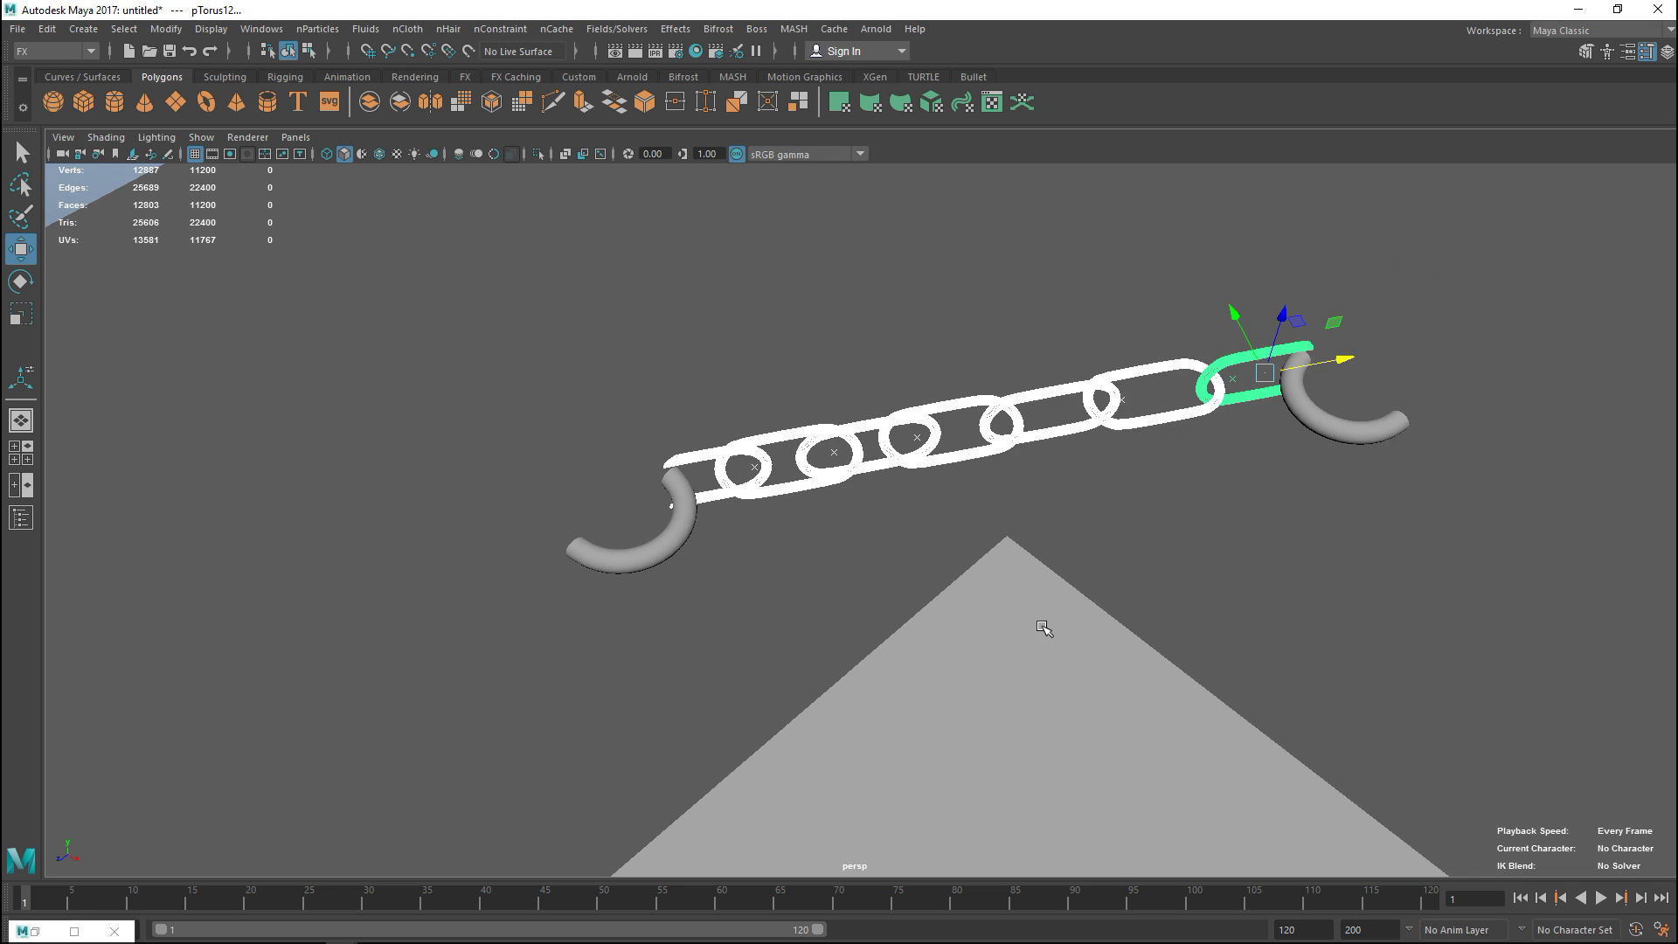
{"action": "left_click", "coordinate": [420, 561]}
{"action": "scroll", "coordinate": [566, 633], "scroll_direction": "down", "scroll_amount": 3}
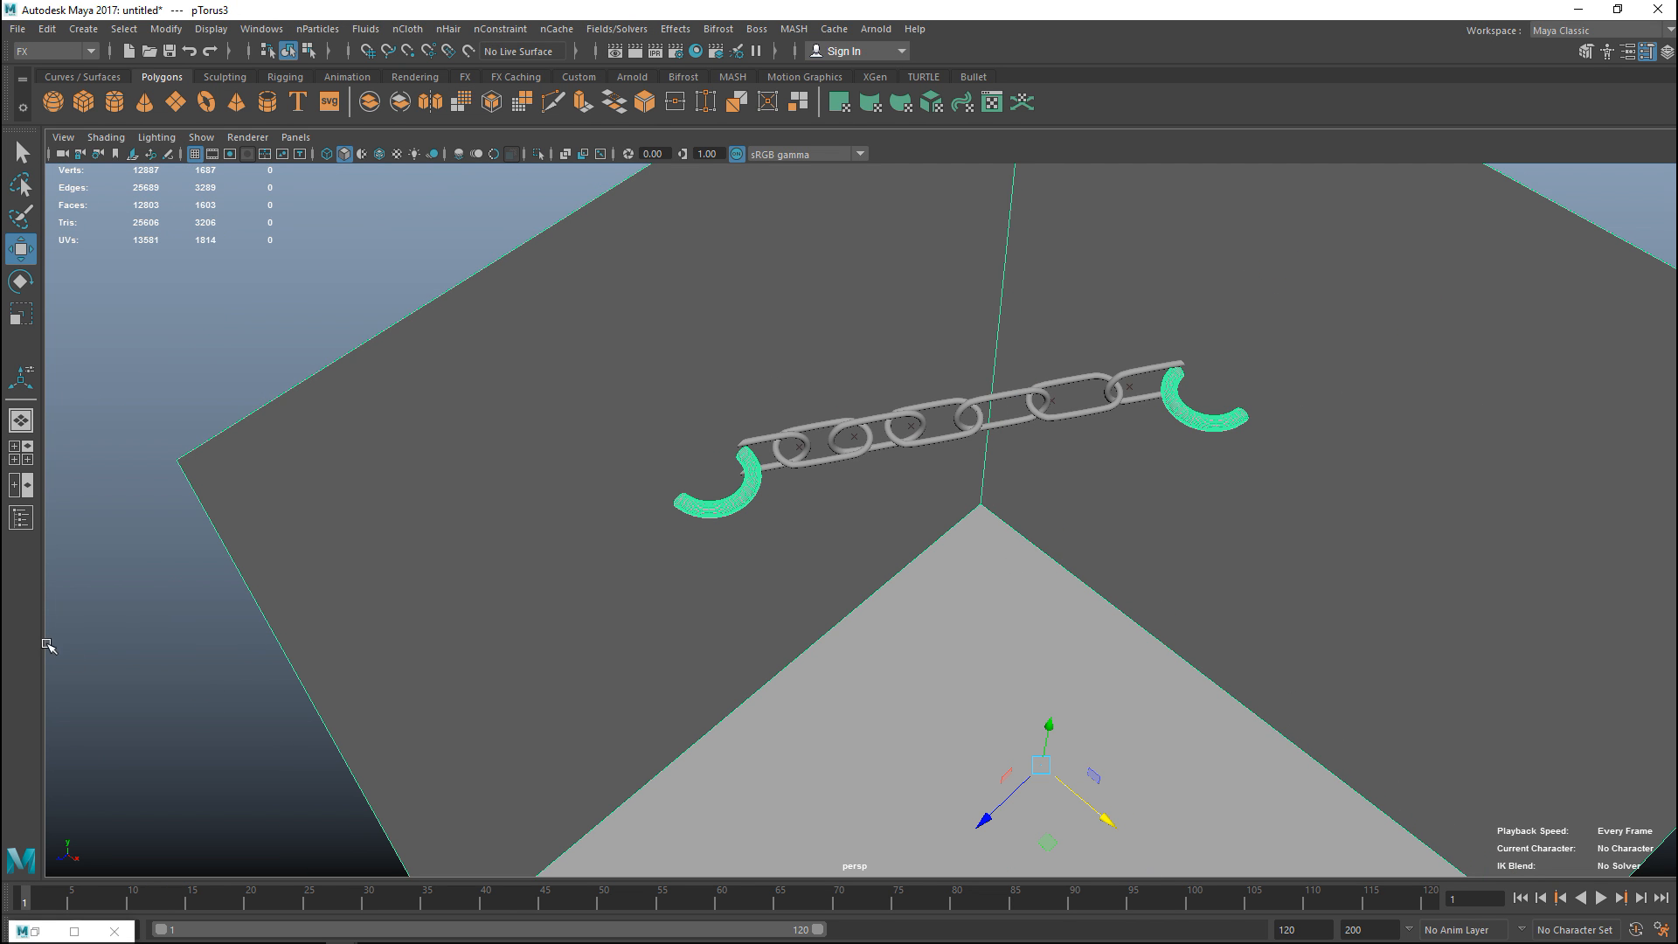
{"action": "left_click_drag", "start_coordinate": [986, 818], "coordinate": [983, 813]}
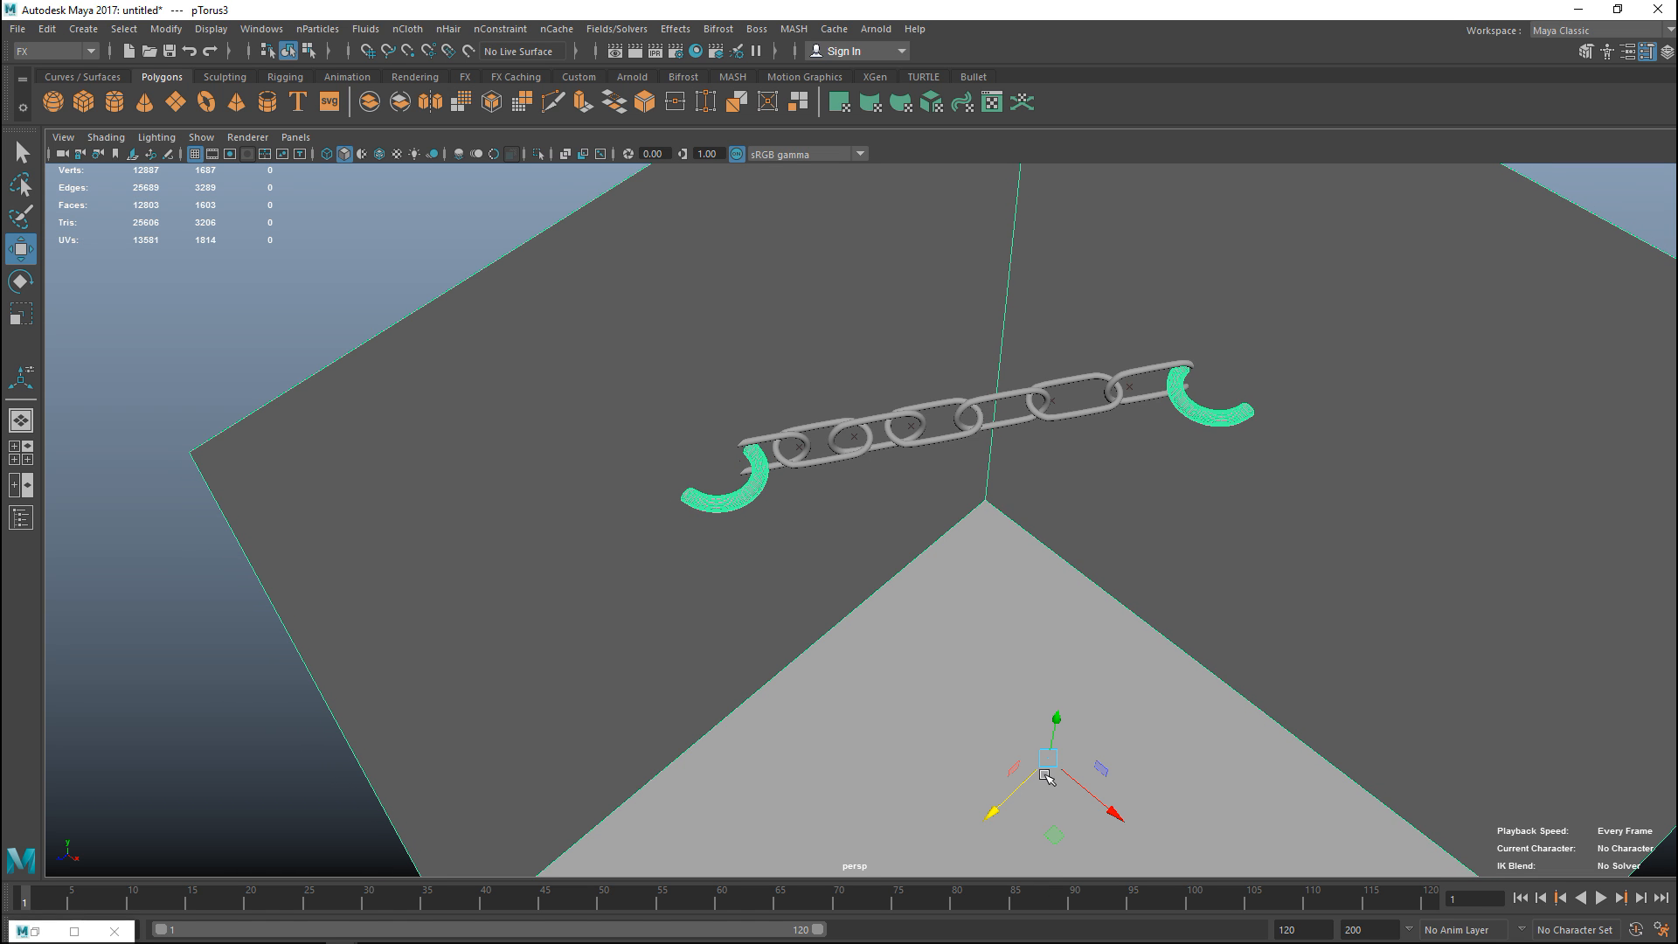
{"action": "left_click_drag", "start_coordinate": [1053, 761], "coordinate": [1046, 734]}
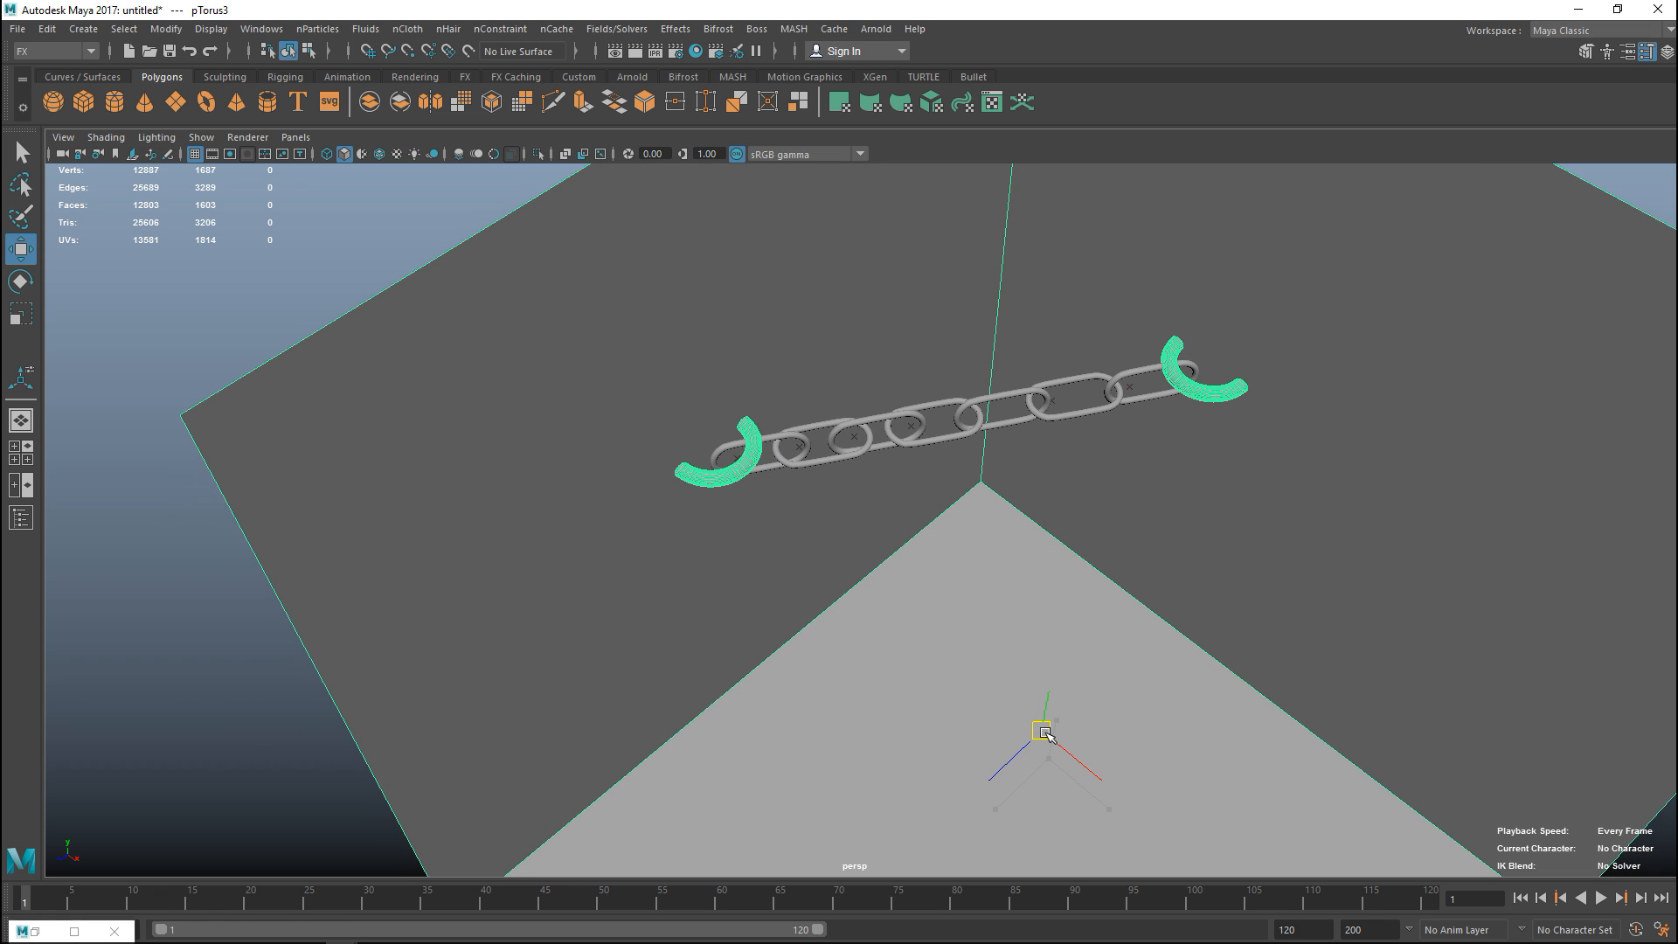
{"action": "left_click_drag", "start_coordinate": [1047, 734], "coordinate": [1038, 736]}
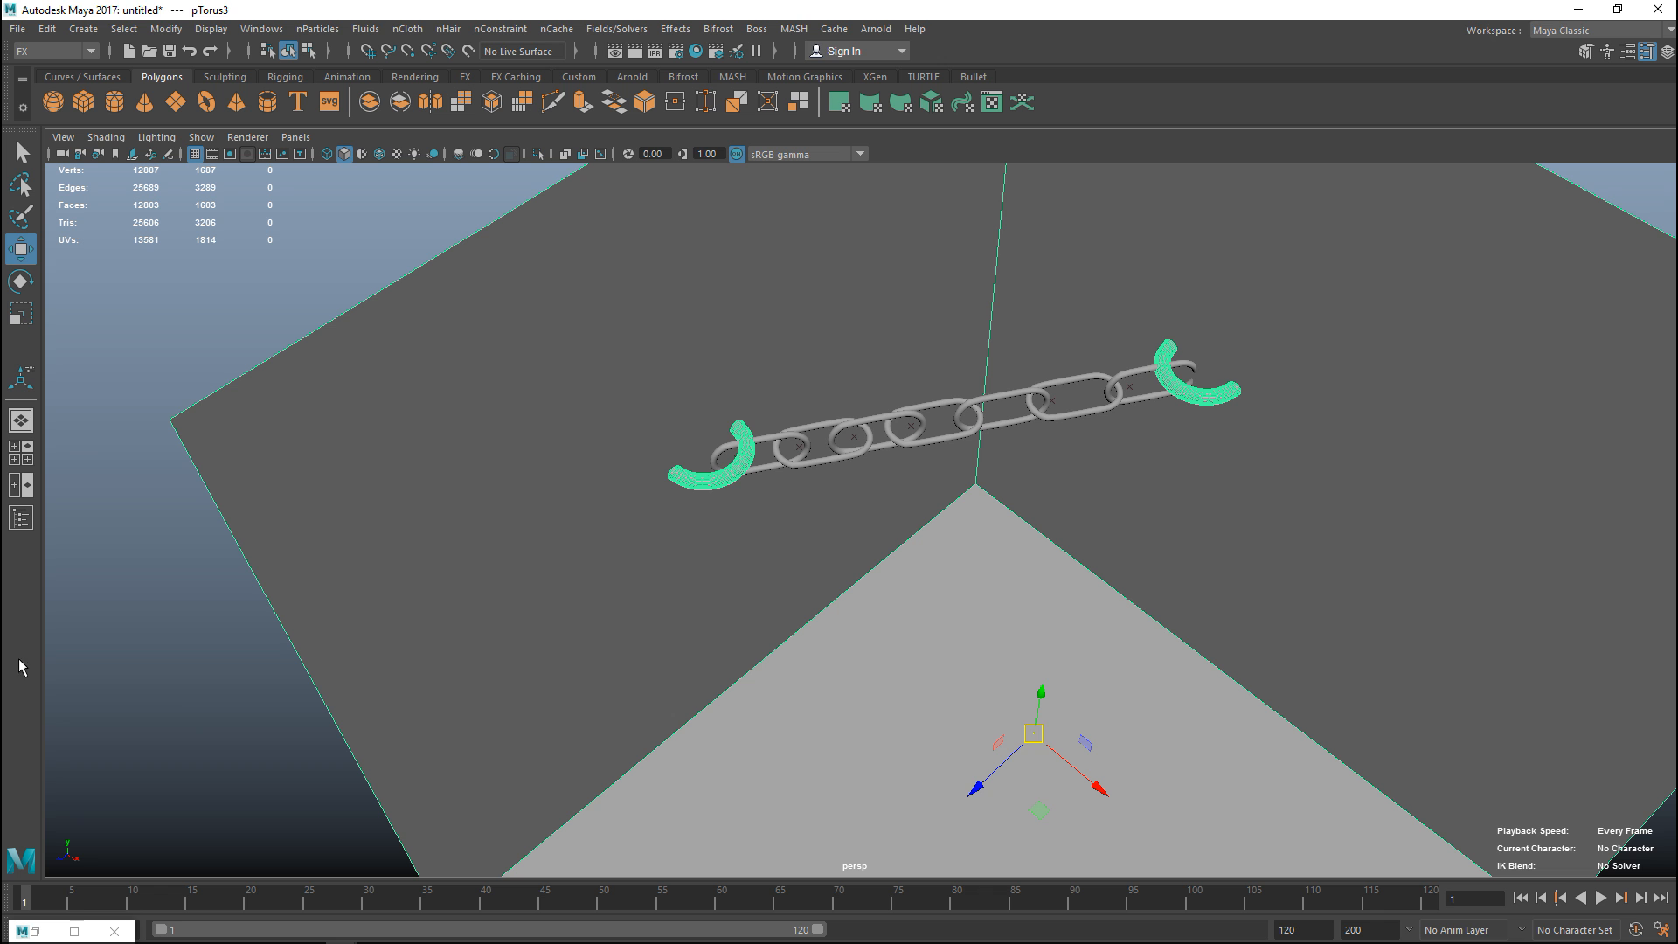
Step: Align the brackets vertically with the chain in the maximised front view
{"action": "key", "text": "space"}
{"action": "key", "text": "space"}
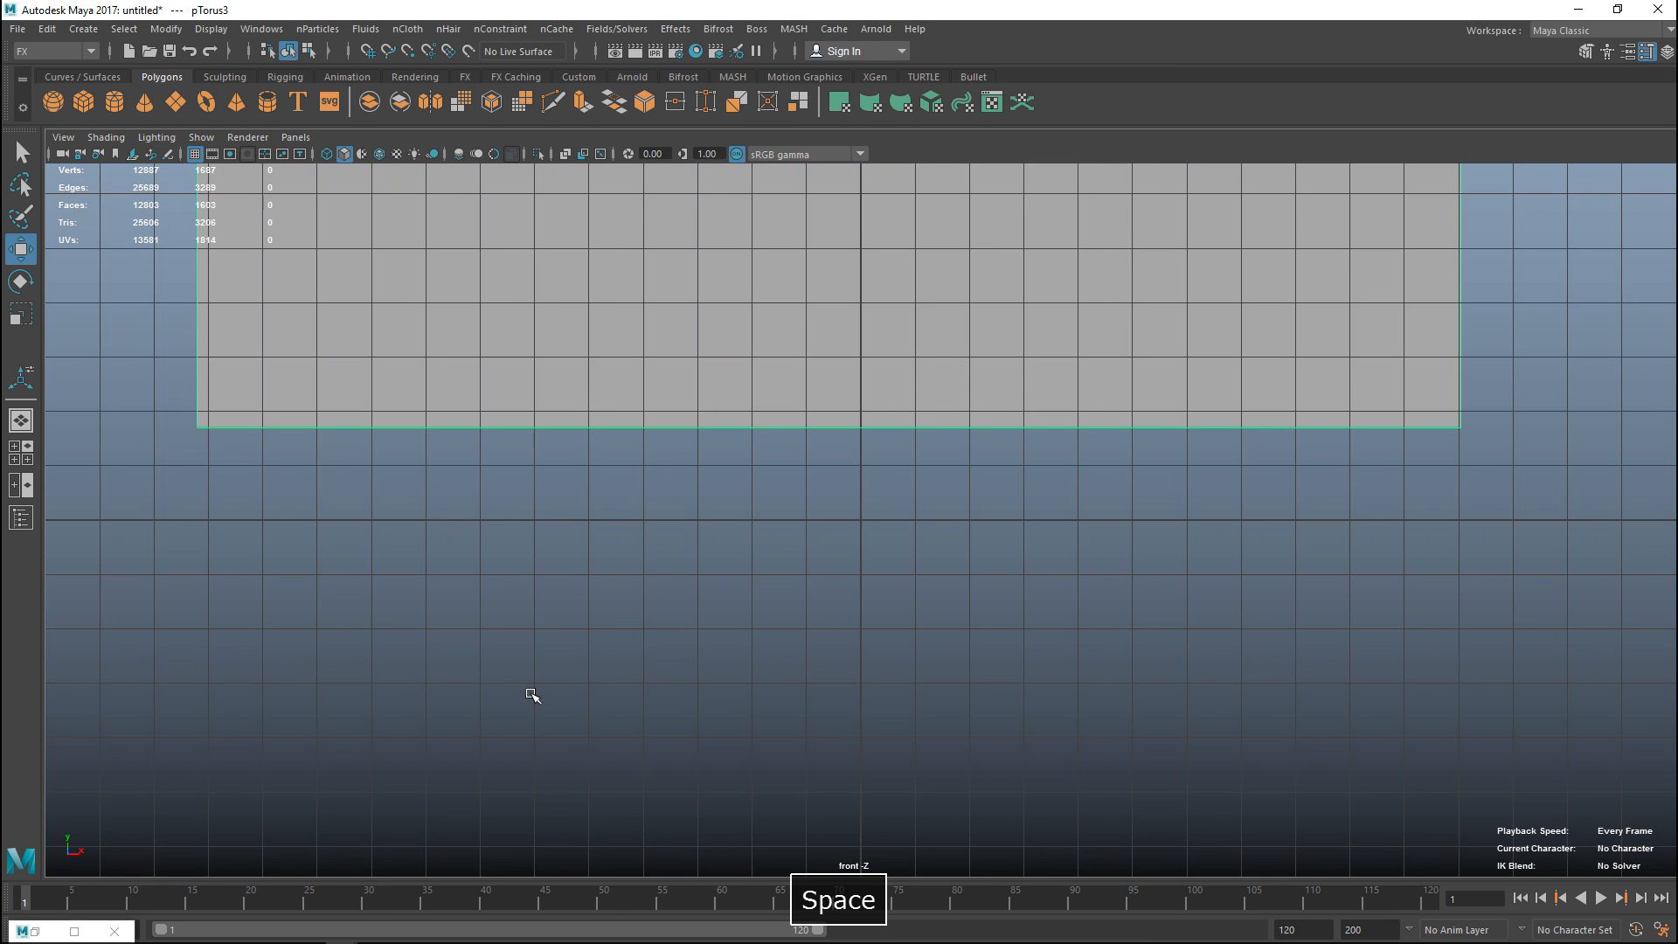
{"action": "key", "text": "f"}
{"action": "scroll", "coordinate": [719, 721], "scroll_direction": "up", "scroll_amount": 3}
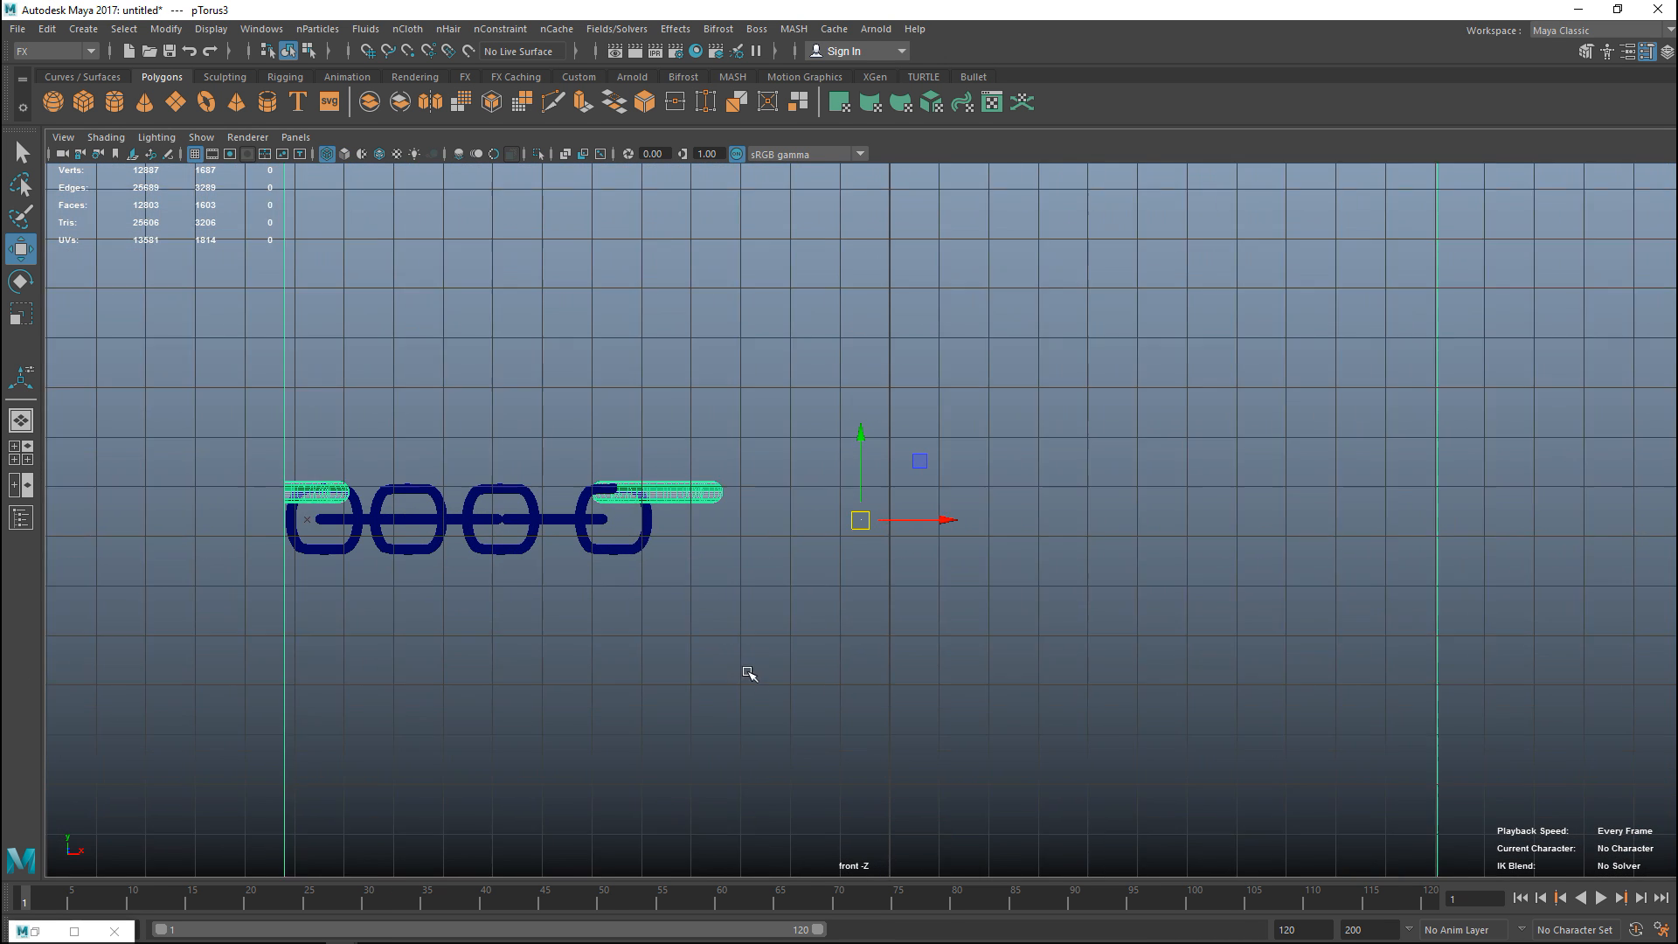
{"action": "left_click_drag", "start_coordinate": [860, 440], "coordinate": [880, 472]}
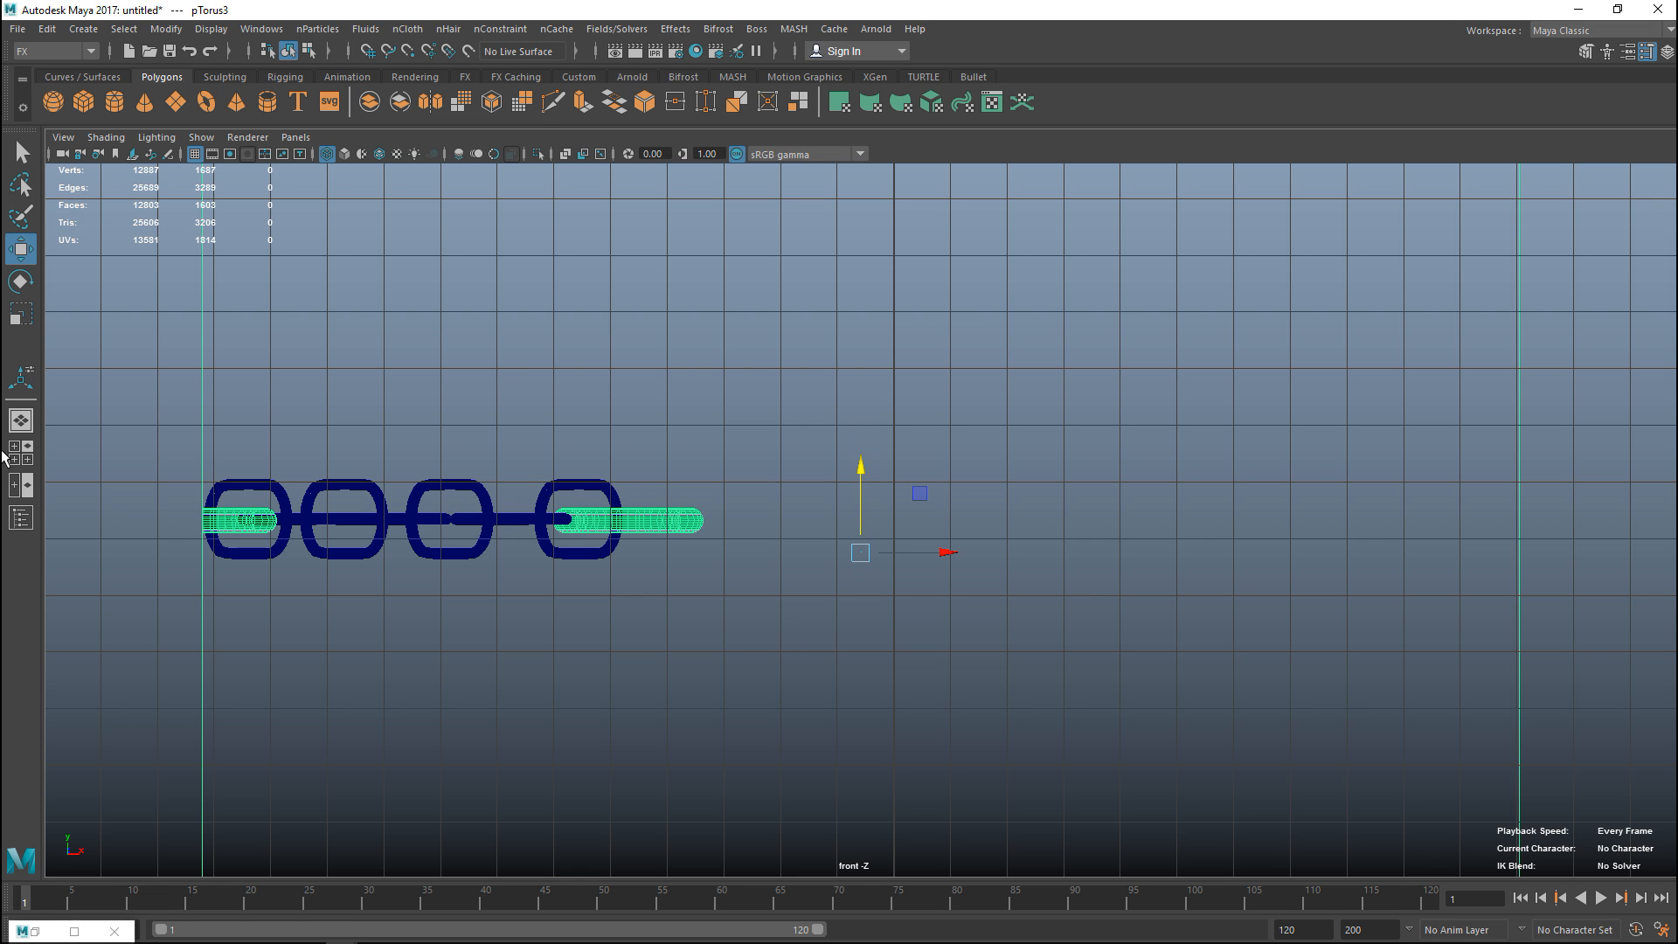
{"action": "key", "text": "space"}
{"action": "key", "text": "space"}
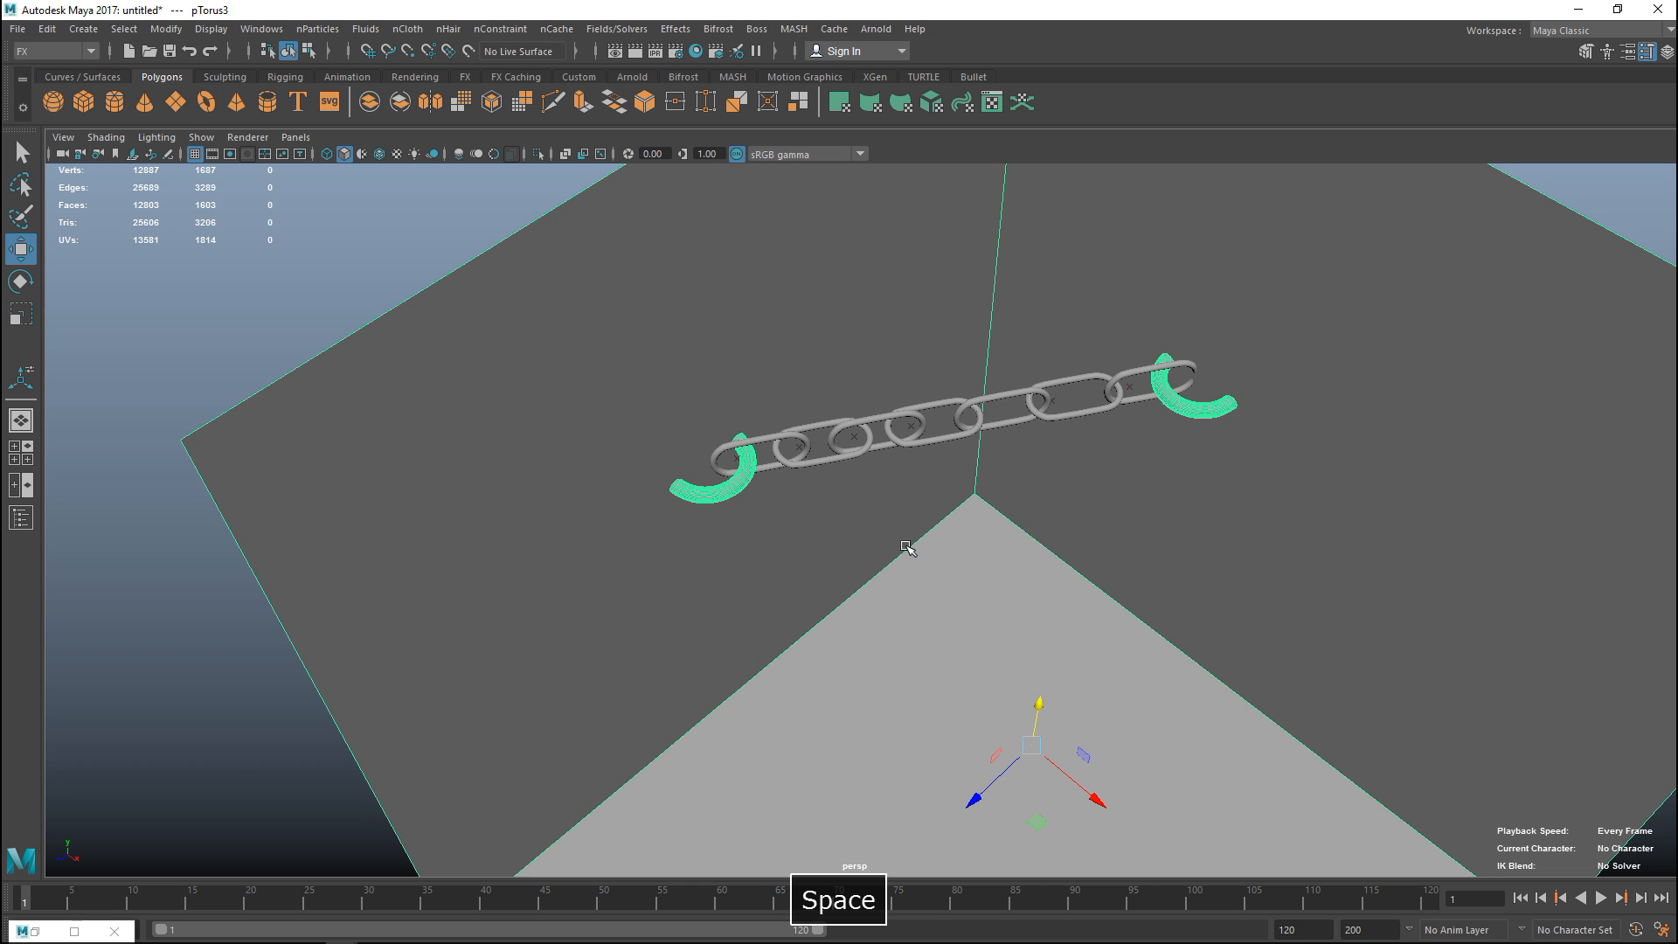
Step: From a side-on perspective angle, move the brackets along Z until they meet the chain ends
{"action": "mouse_move", "coordinate": [893, 573]}
{"action": "left_mouse_down", "text": "alt"}
{"action": "mouse_move", "coordinate": [943, 576]}
{"action": "mouse_move", "coordinate": [866, 590]}
{"action": "left_mouse_up", "text": "alt"}
{"action": "middle_click_drag", "start_coordinate": [879, 610], "coordinate": [448, 540], "text": "alt"}
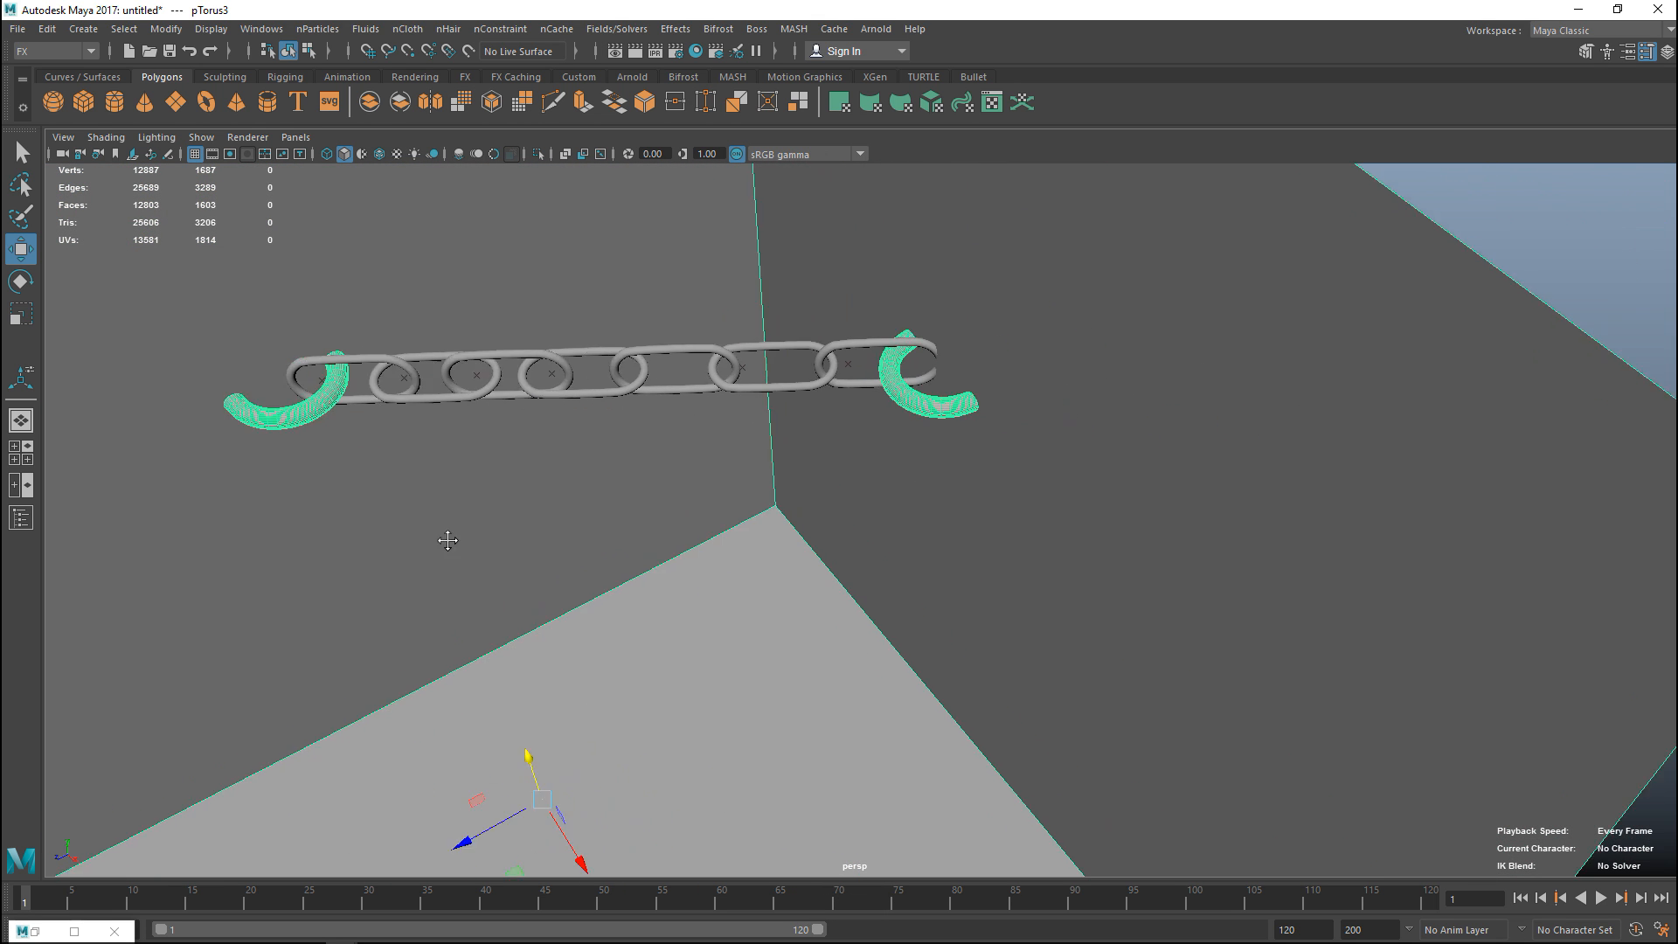
{"action": "left_click_drag", "start_coordinate": [447, 540], "coordinate": [356, 596], "text": "alt"}
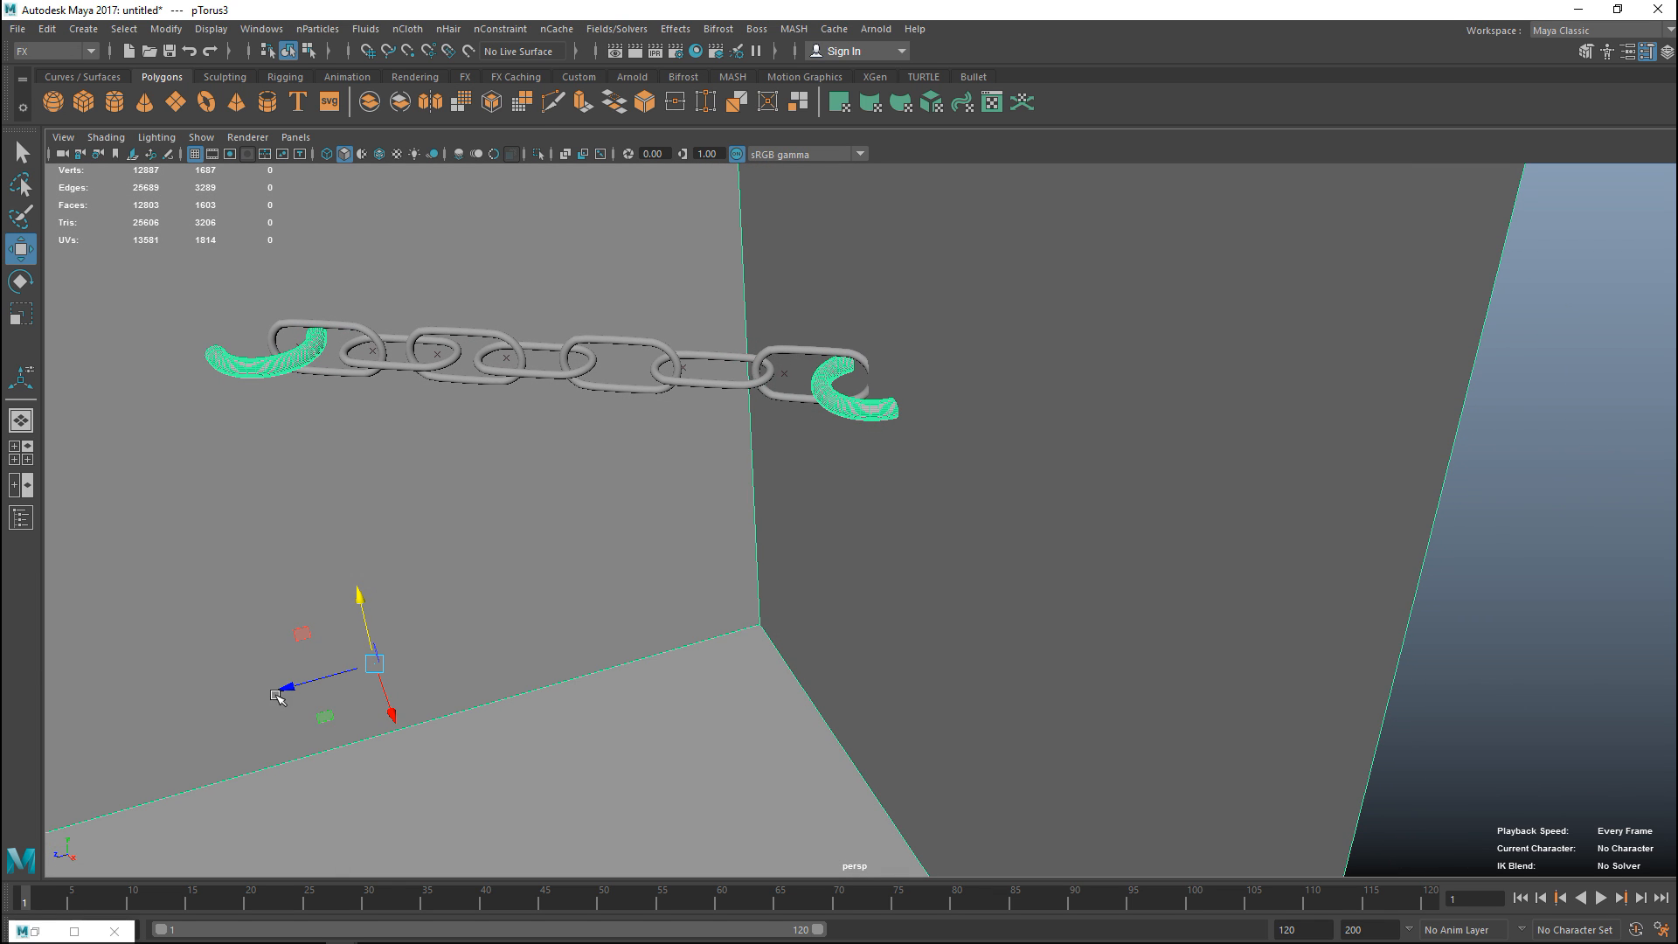
{"action": "left_click_drag", "start_coordinate": [287, 688], "coordinate": [302, 685]}
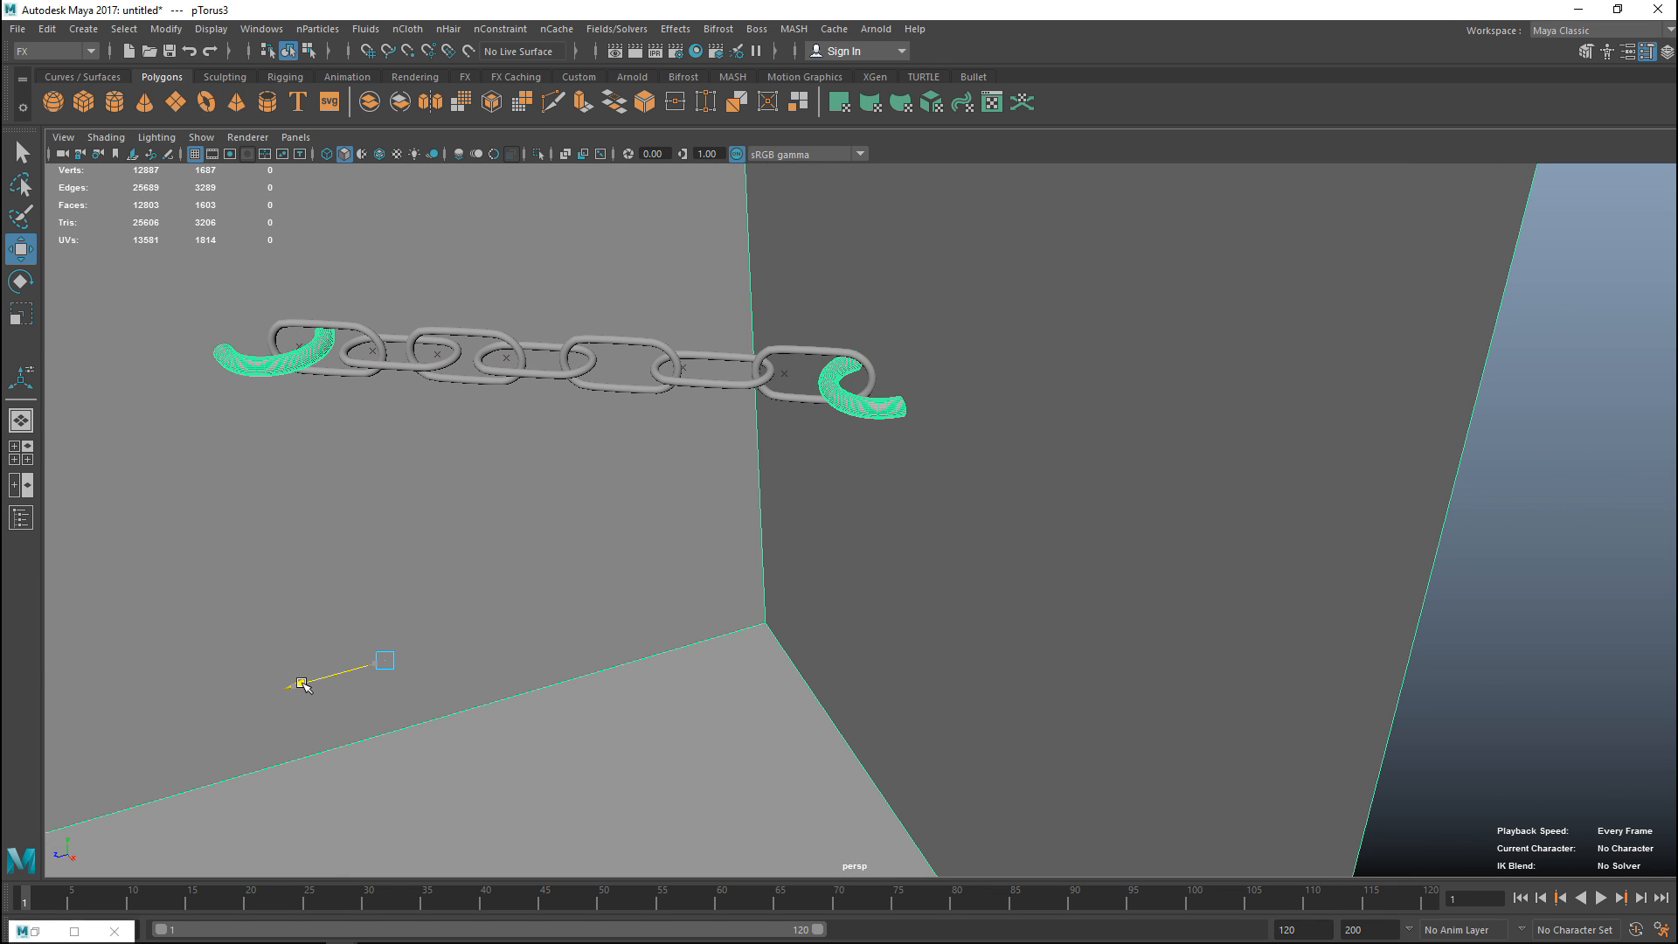
{"action": "mouse_move", "coordinate": [367, 629]}
{"action": "left_mouse_down", "text": "alt"}
{"action": "mouse_move", "coordinate": [608, 741]}
{"action": "mouse_move", "coordinate": [1012, 595]}
{"action": "left_mouse_up", "text": "alt"}
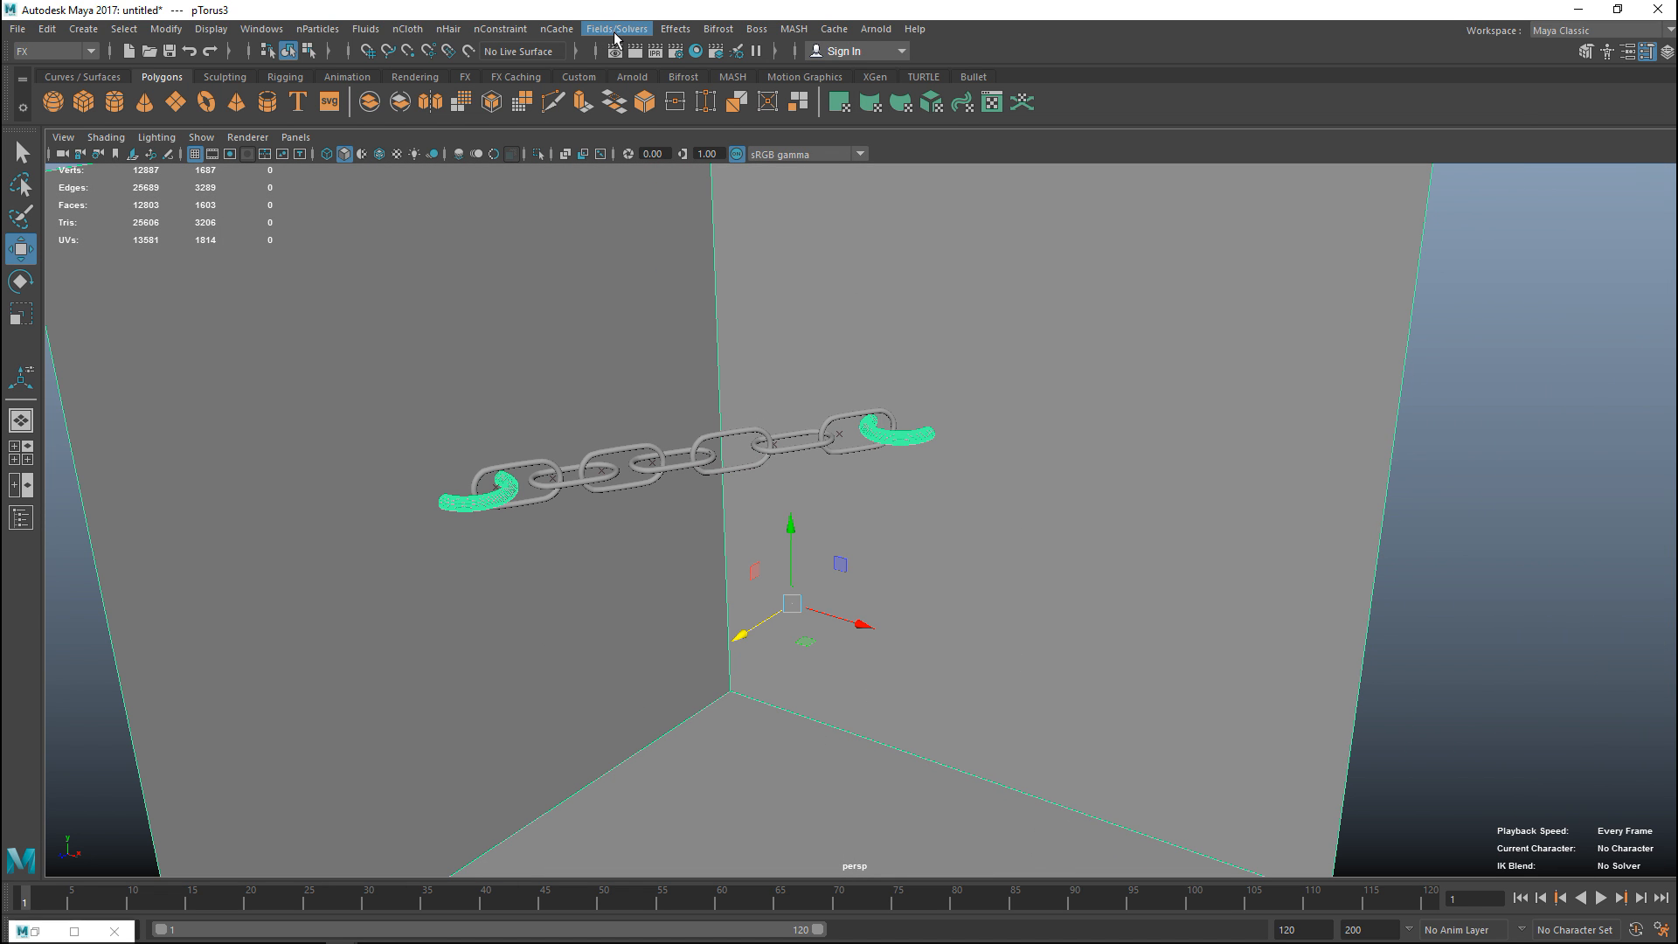
Step: Make the two selected brackets passive rigid bodies
{"action": "left_click", "coordinate": [616, 29]}
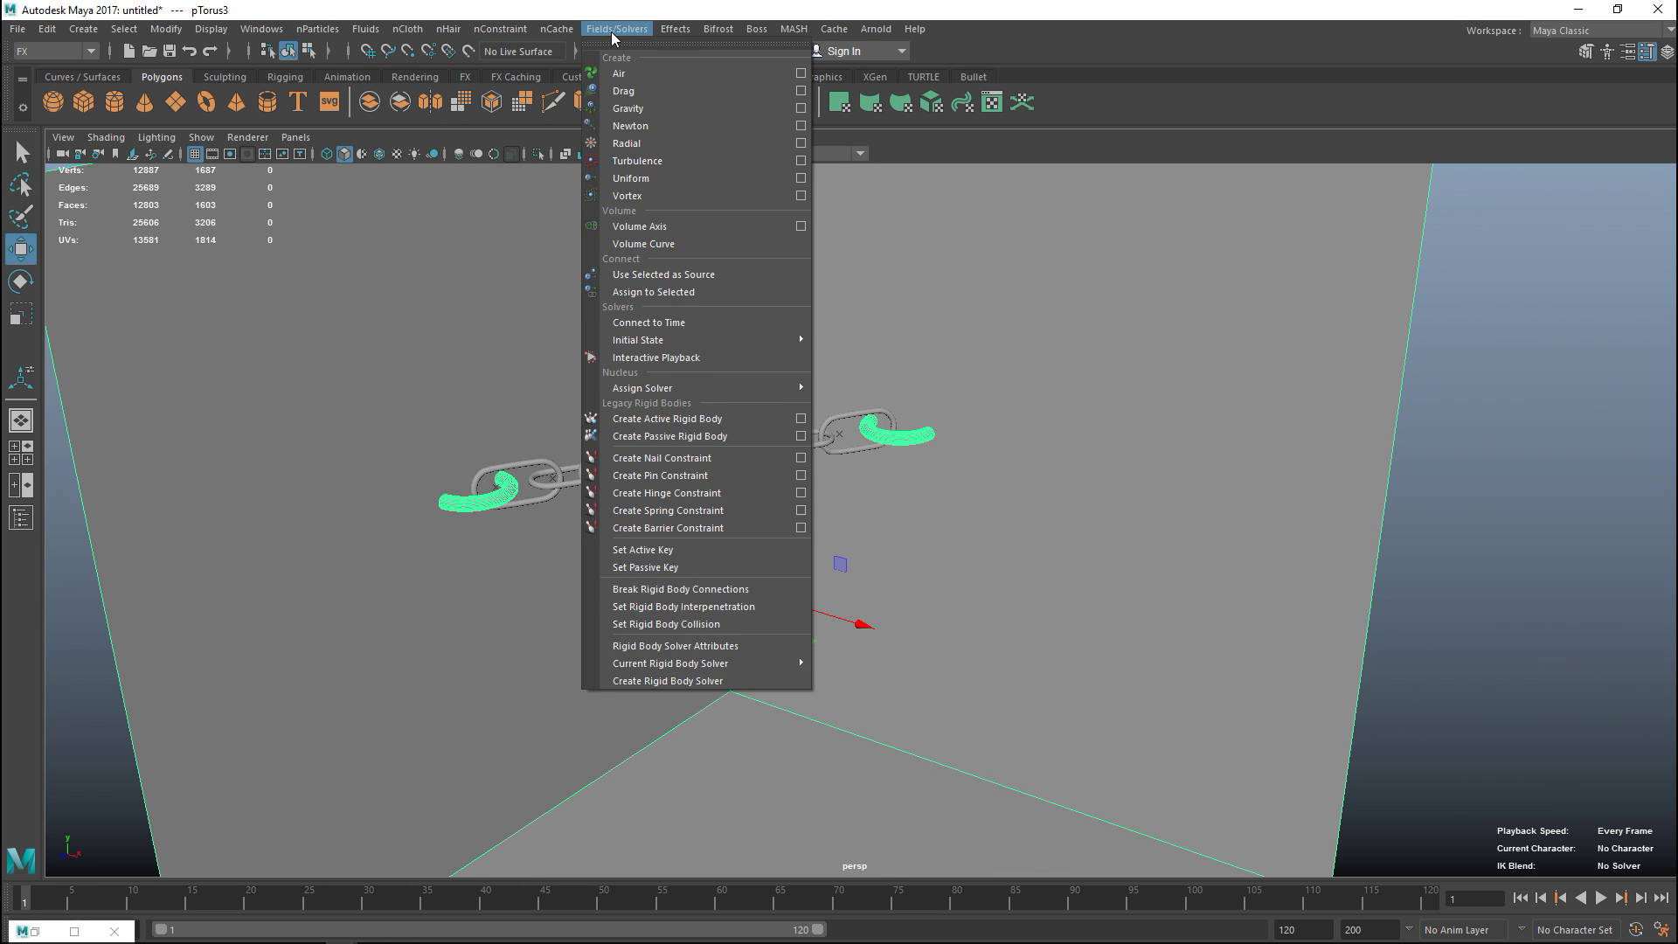
{"action": "left_click", "coordinate": [725, 438]}
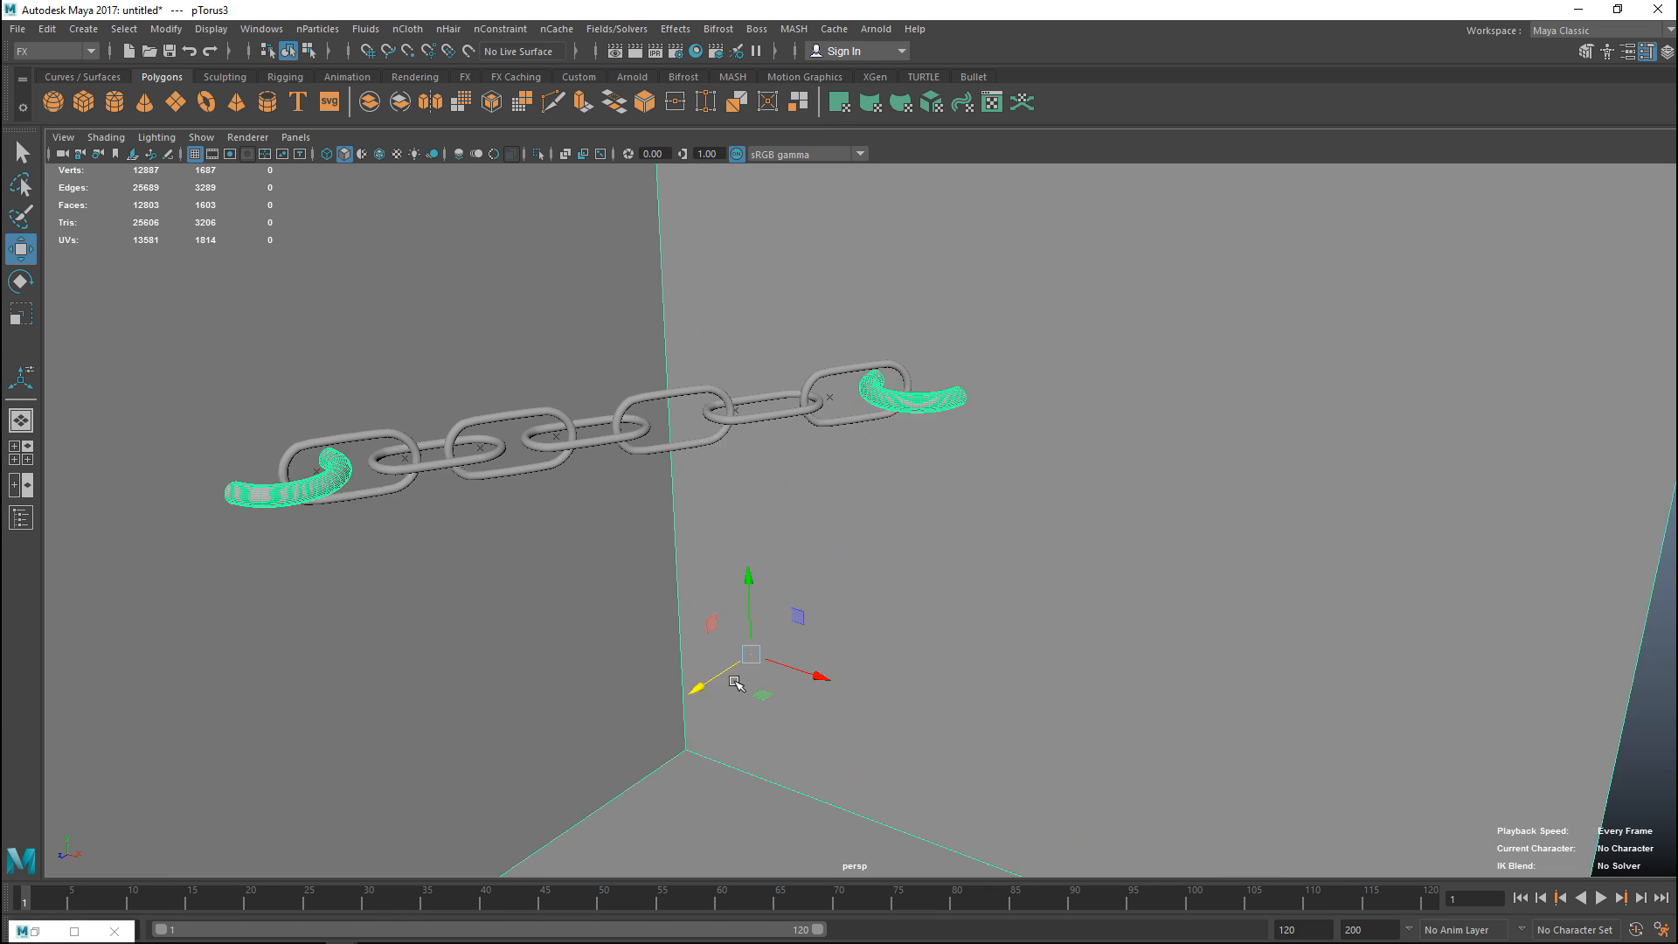
Step: Shift-select all seven chain links and add a Gravity field acting on them
{"action": "left_click", "coordinate": [252, 415]}
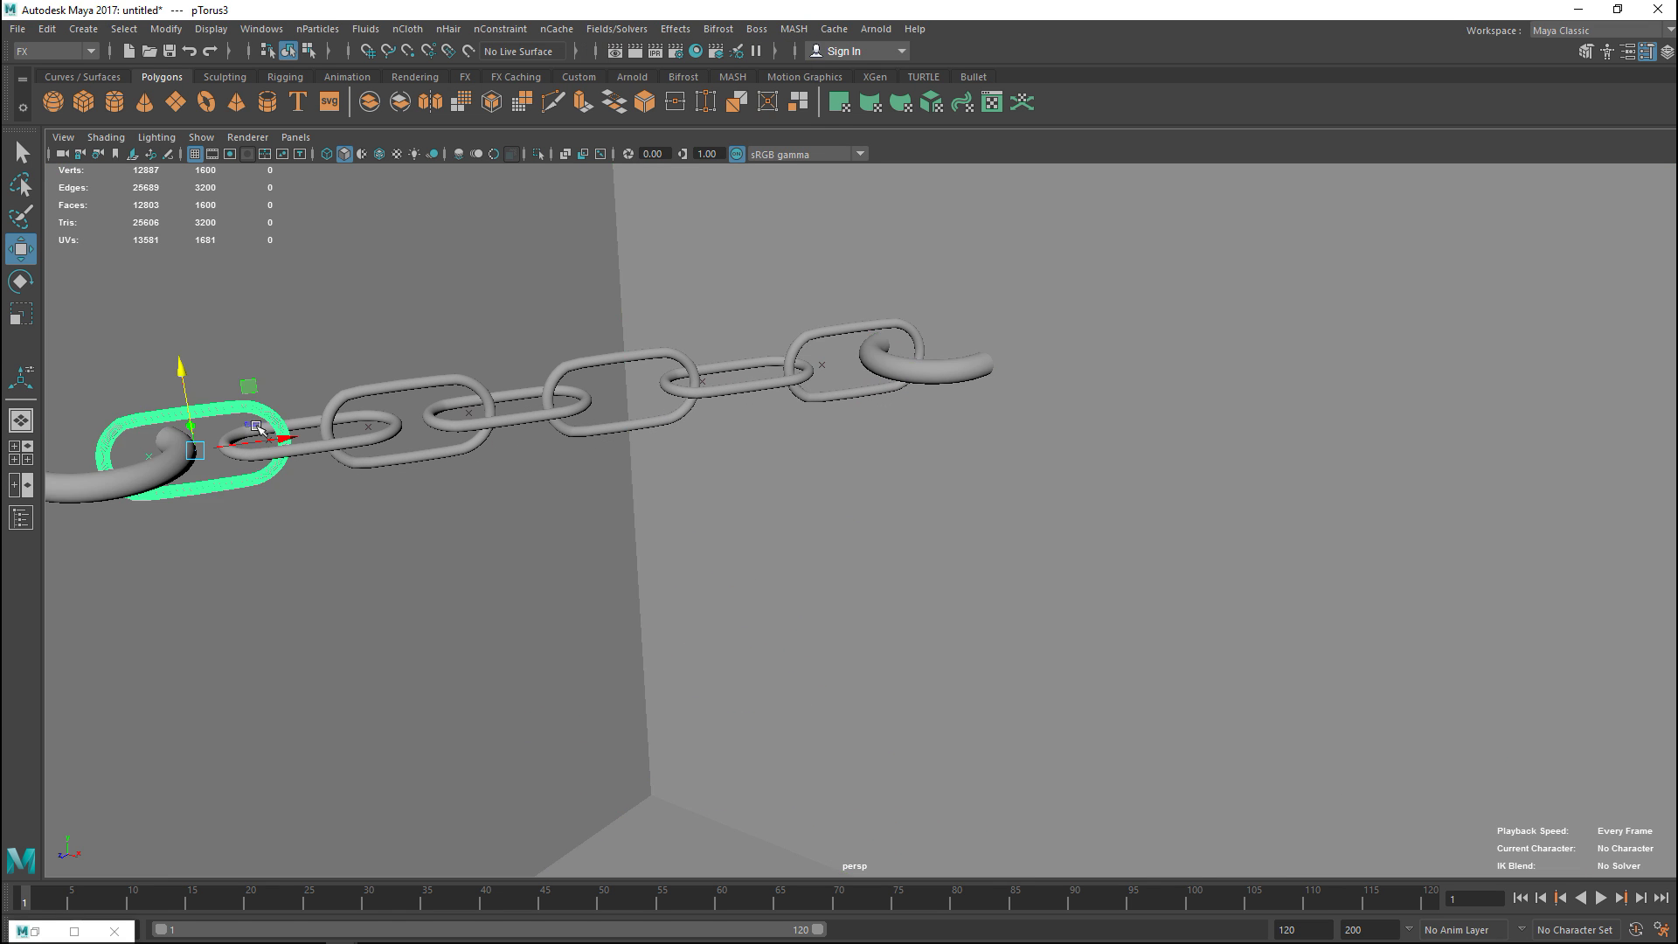
{"action": "left_click", "coordinate": [321, 448], "text": "shift"}
{"action": "left_click", "coordinate": [417, 397], "text": "shift"}
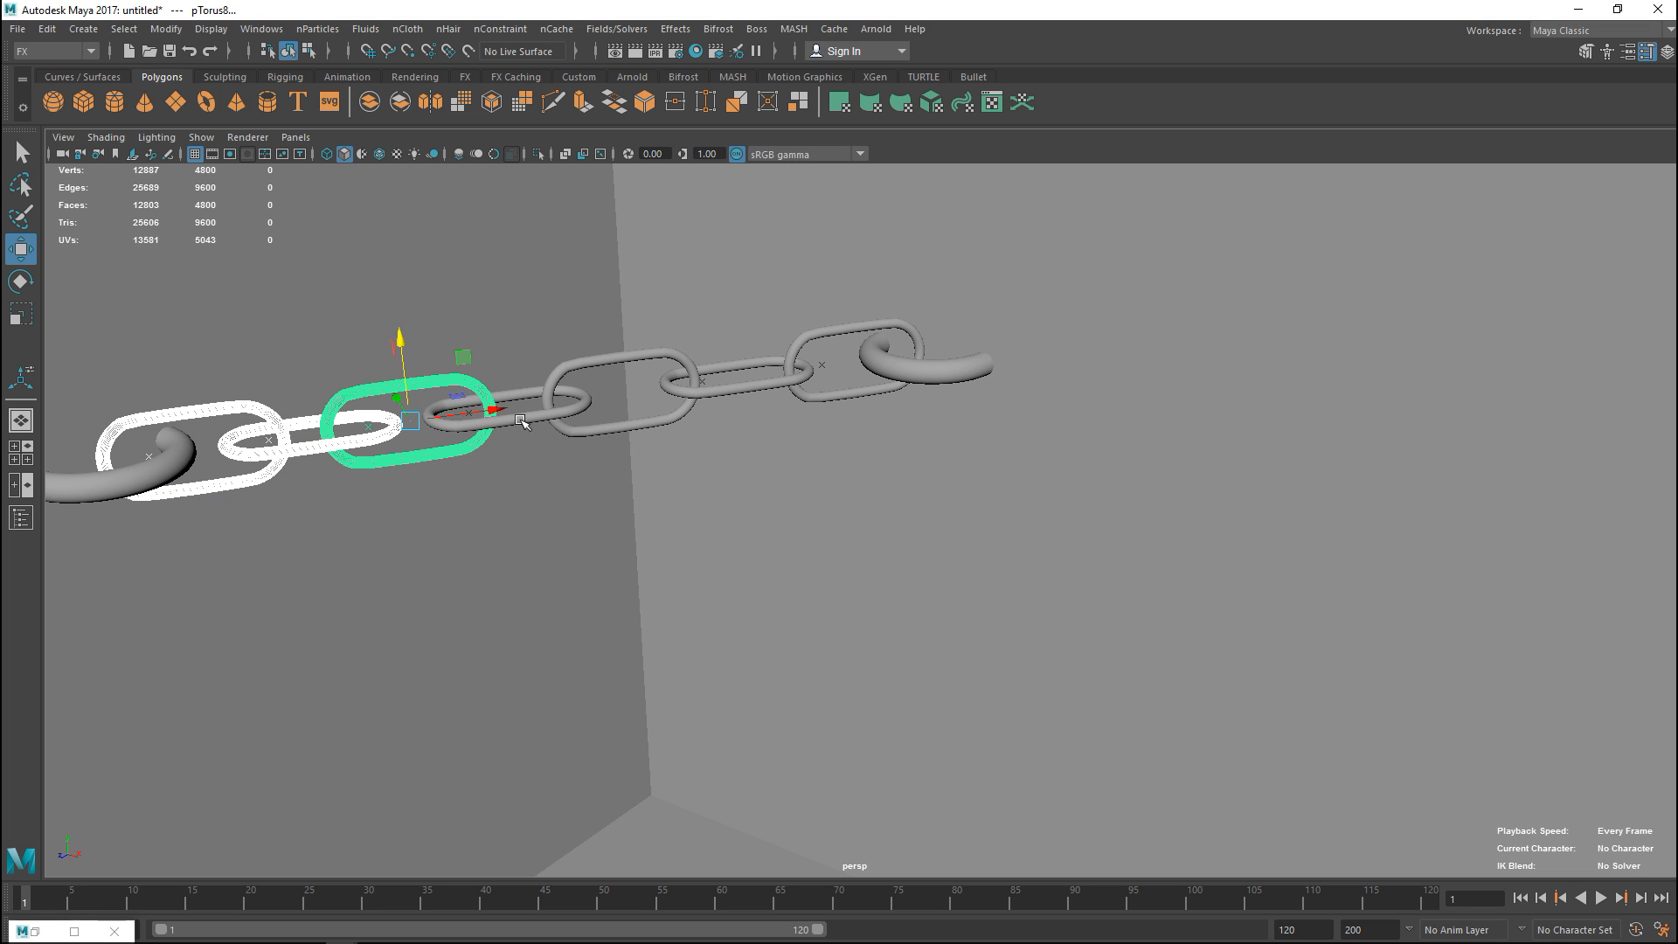
{"action": "left_click", "coordinate": [520, 419], "text": "shift"}
{"action": "left_click", "coordinate": [617, 368], "text": "shift"}
{"action": "left_click", "coordinate": [738, 399], "text": "shift"}
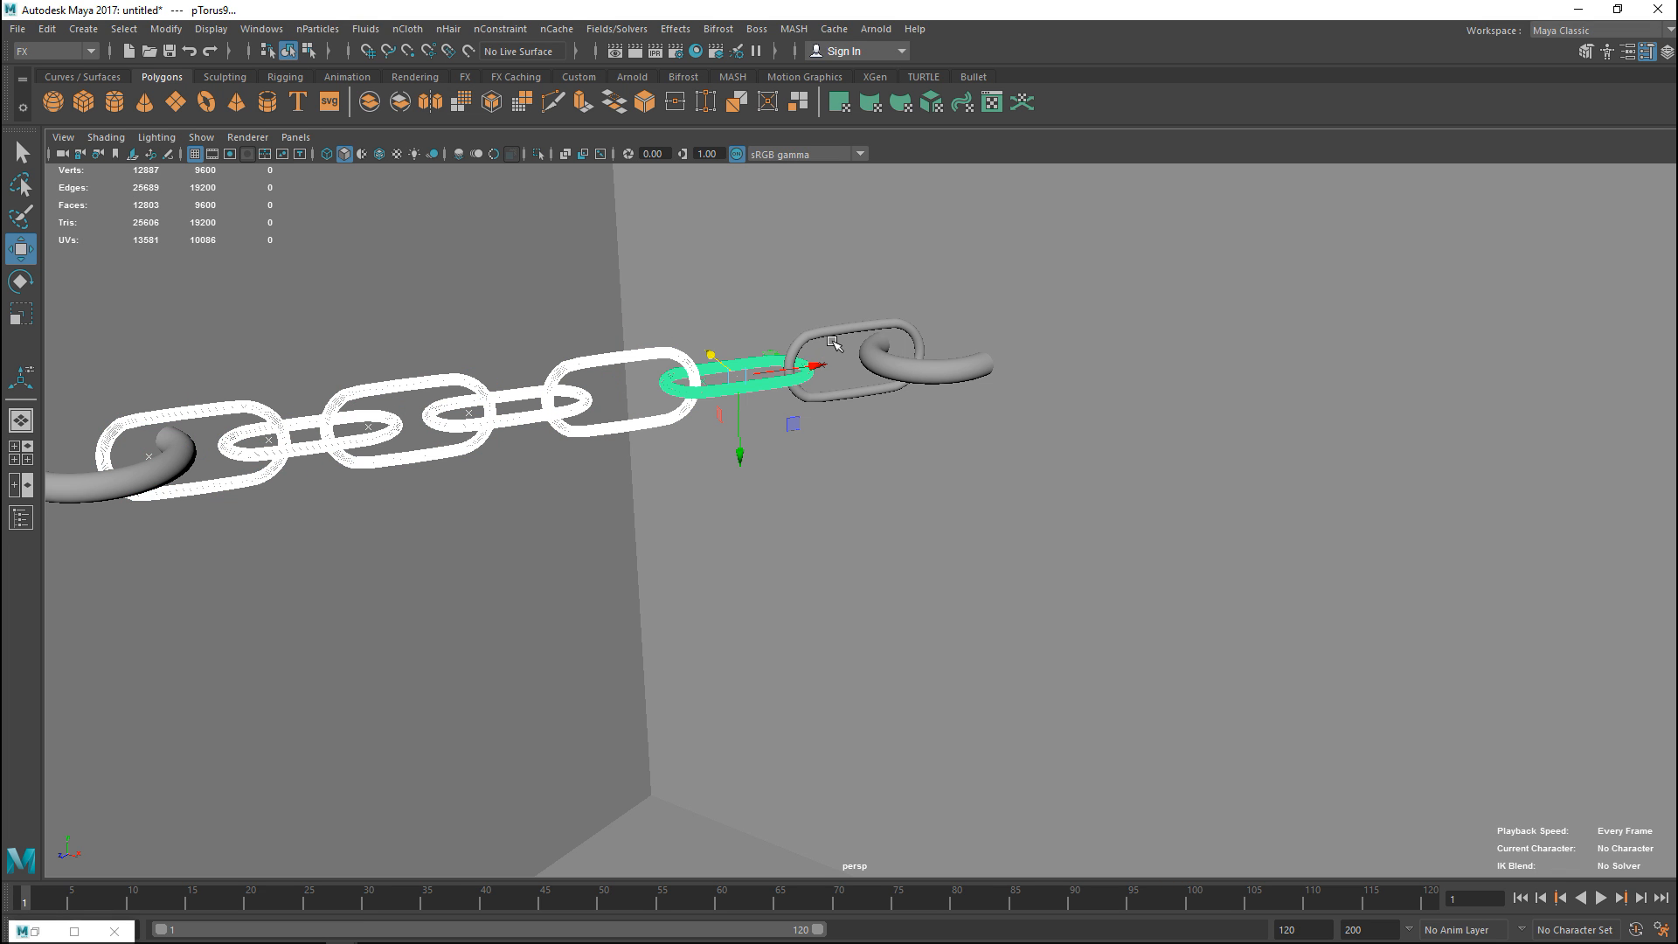
{"action": "left_click", "coordinate": [832, 344], "text": "shift"}
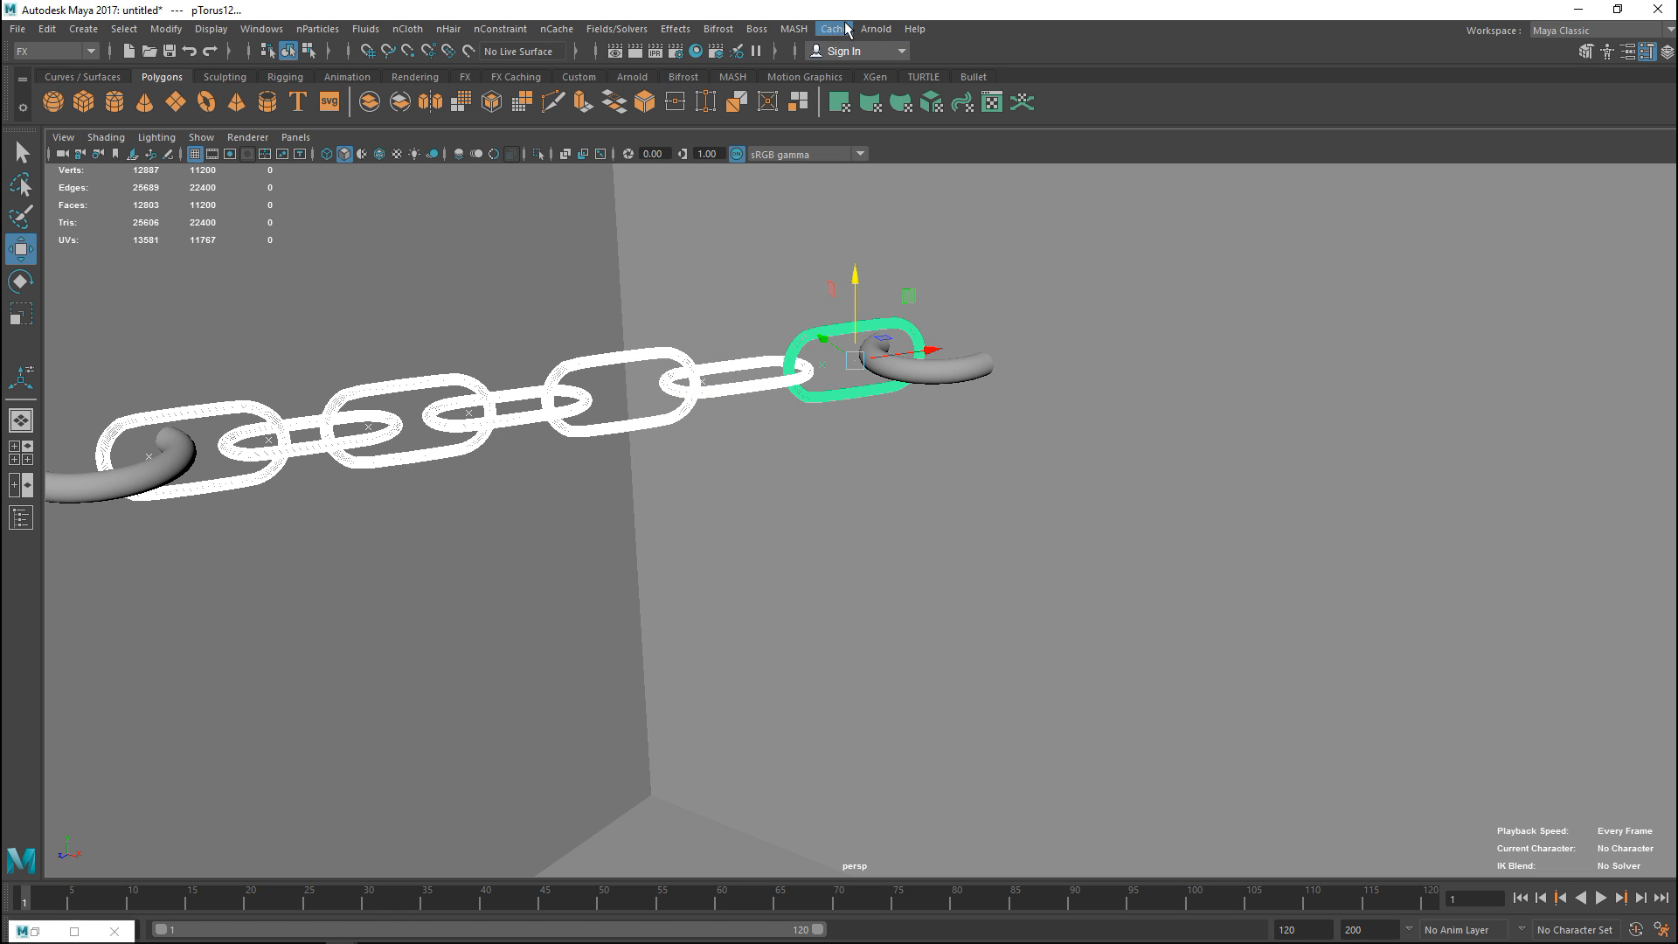
{"action": "left_click", "coordinate": [615, 29]}
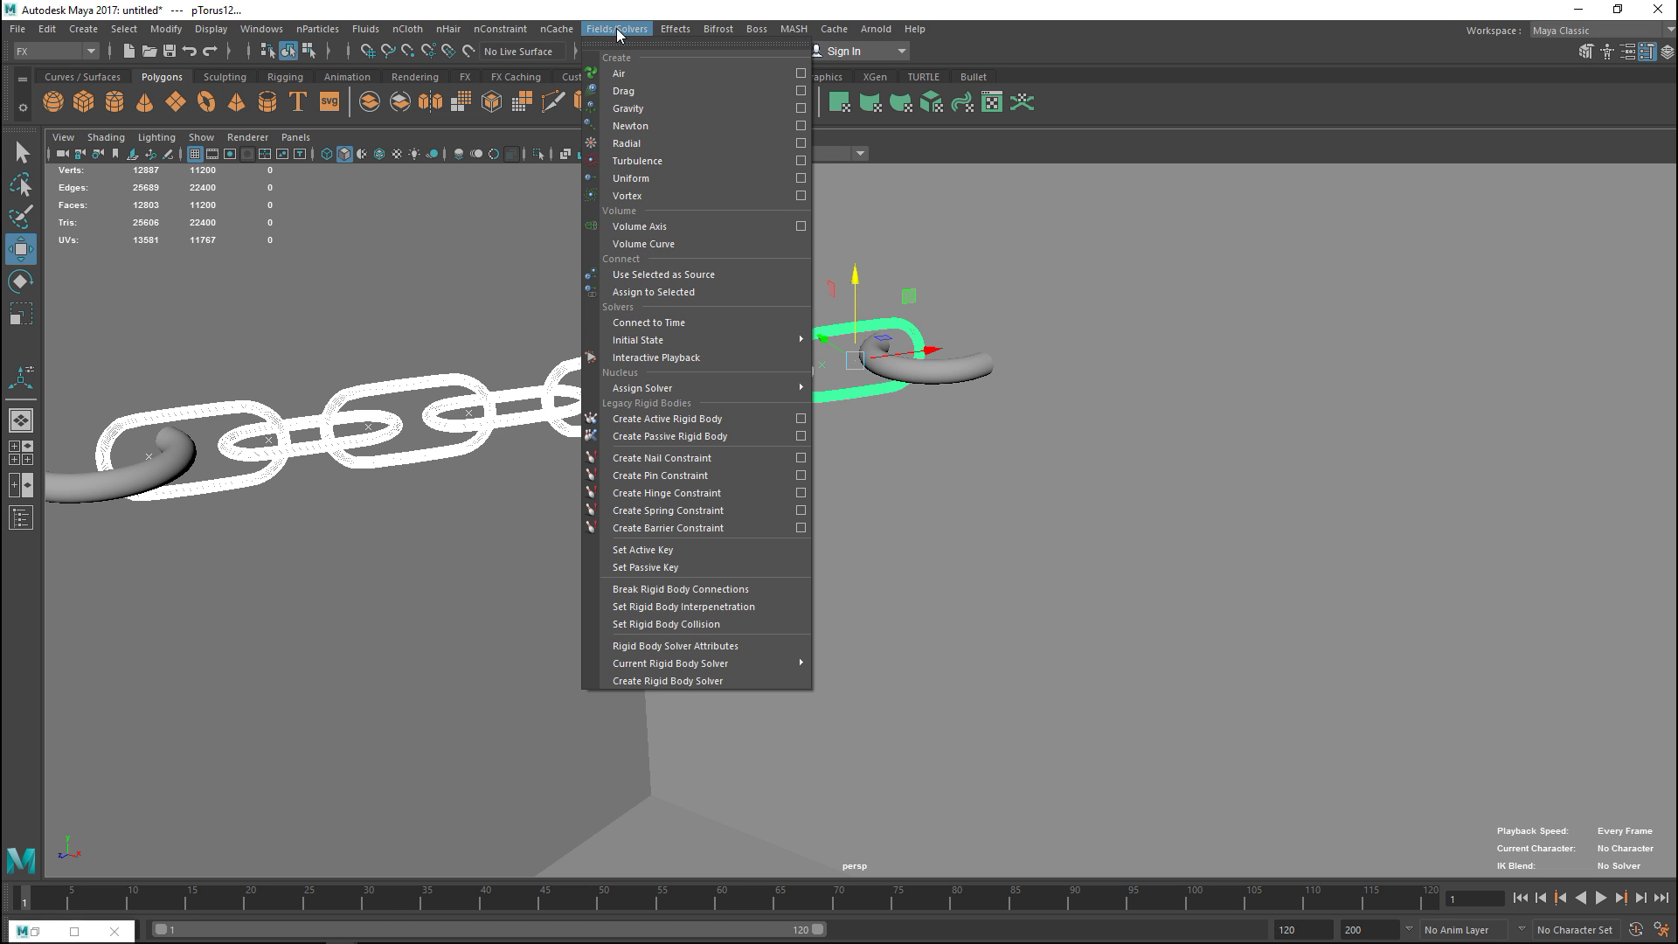
{"action": "left_click", "coordinate": [661, 110]}
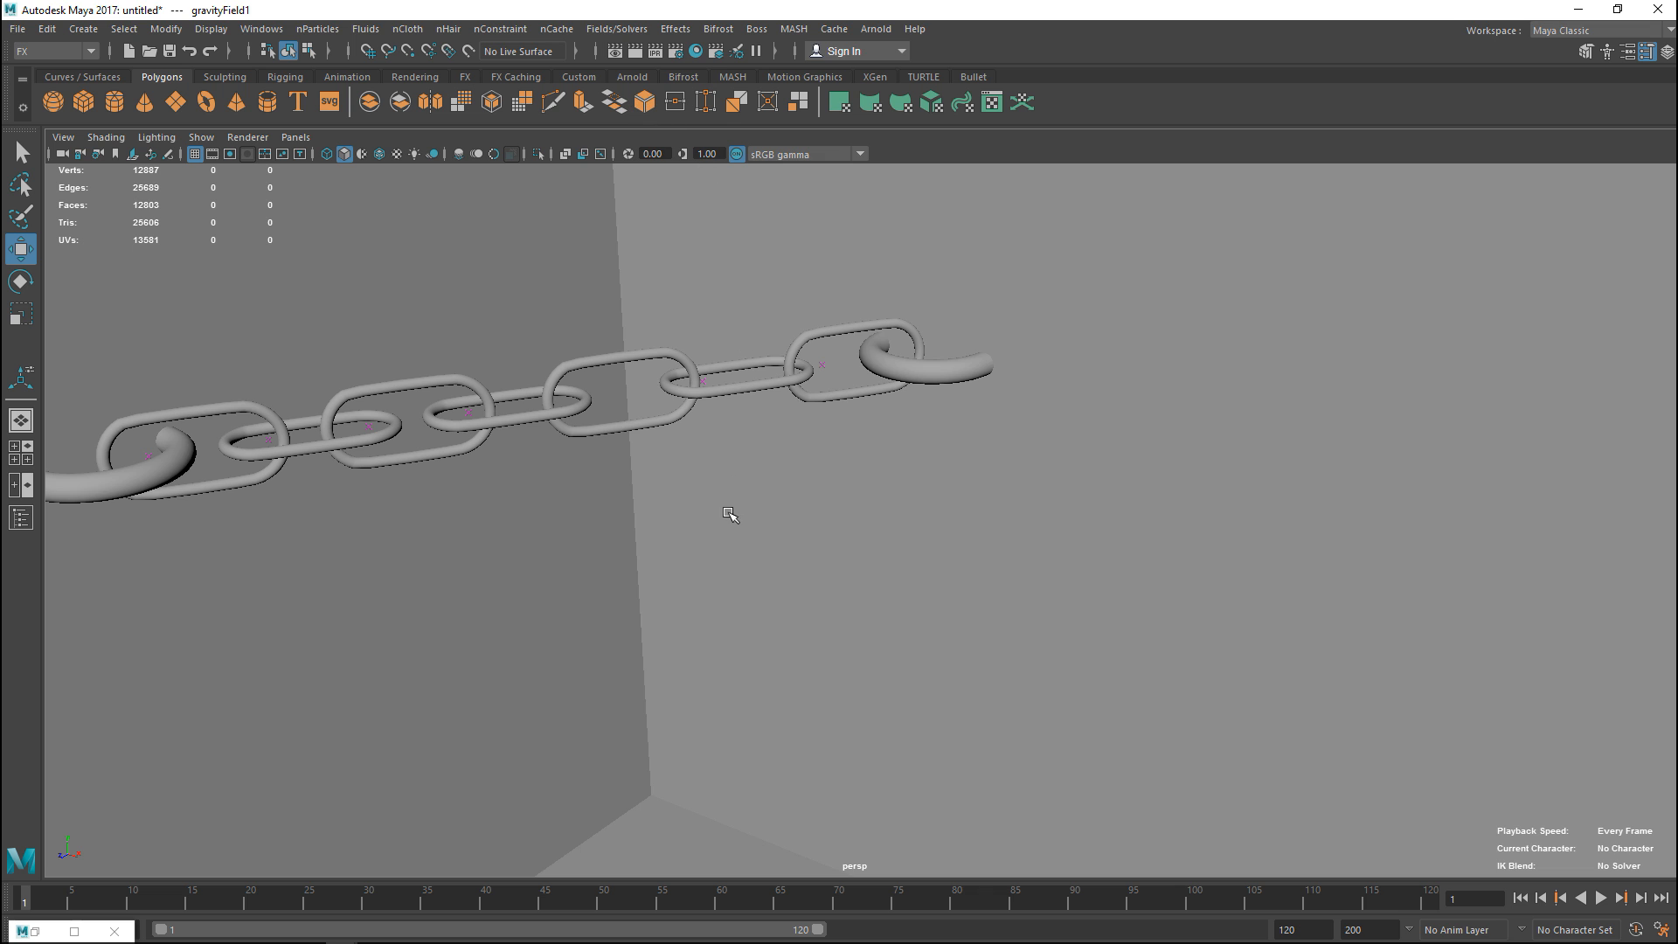
{"action": "scroll", "coordinate": [750, 606], "scroll_direction": "down", "scroll_amount": 5}
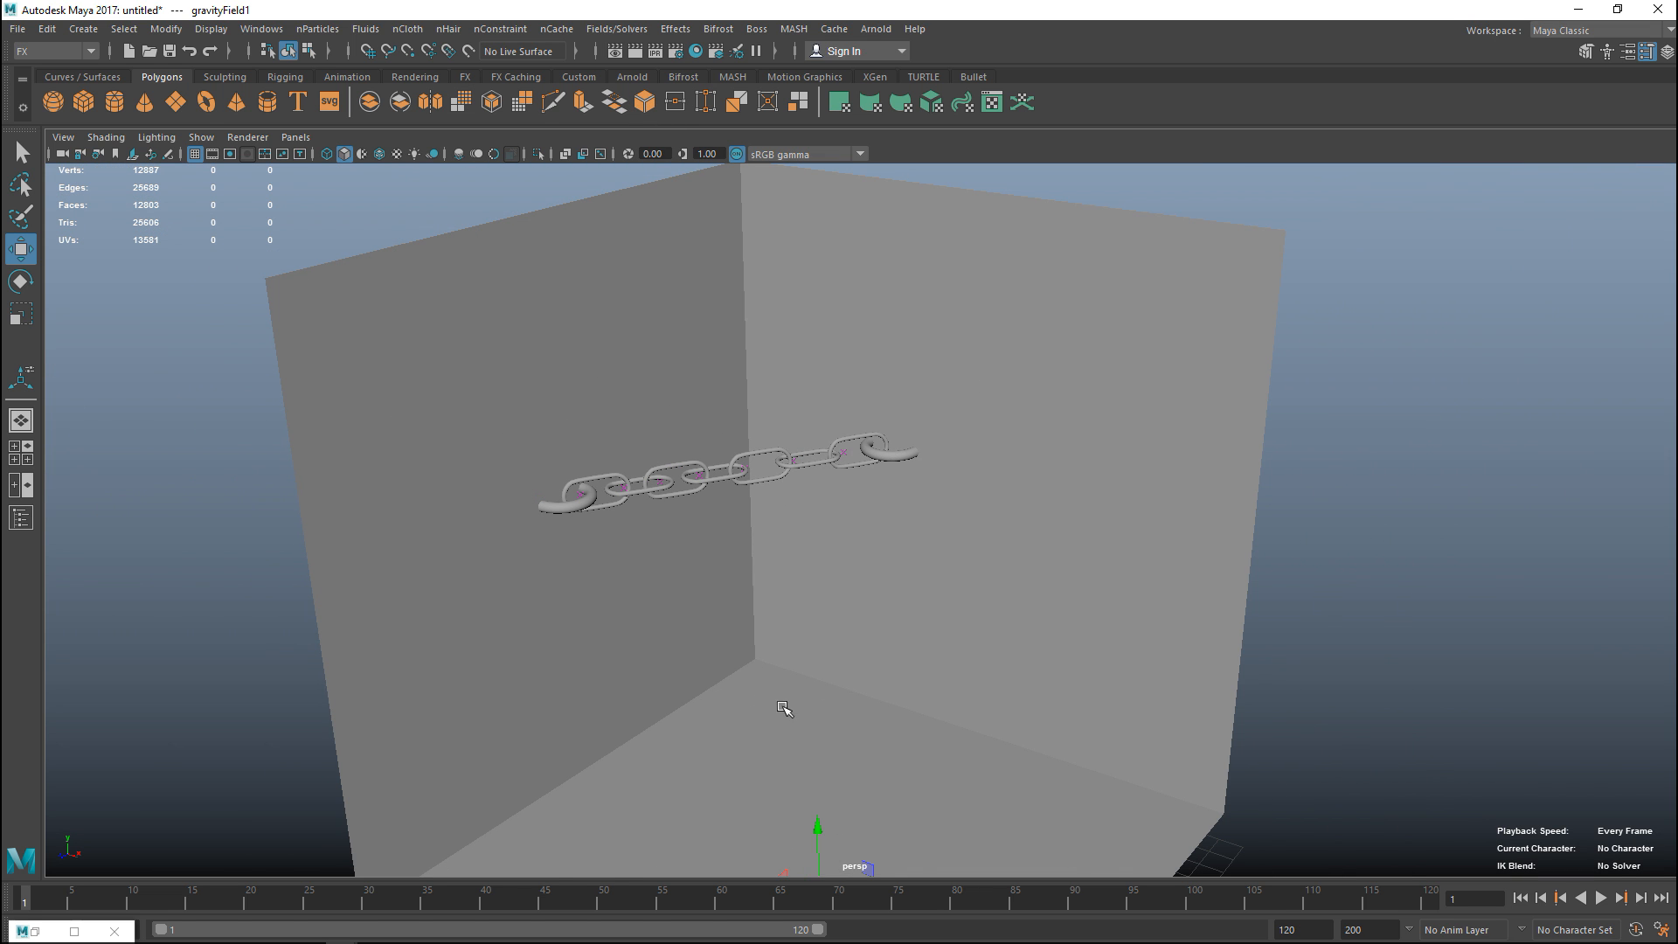
Step: Set the playback end frame to 200 and orbit to view the chain from above
{"action": "middle_click_drag", "start_coordinate": [779, 711], "coordinate": [813, 577], "text": "alt"}
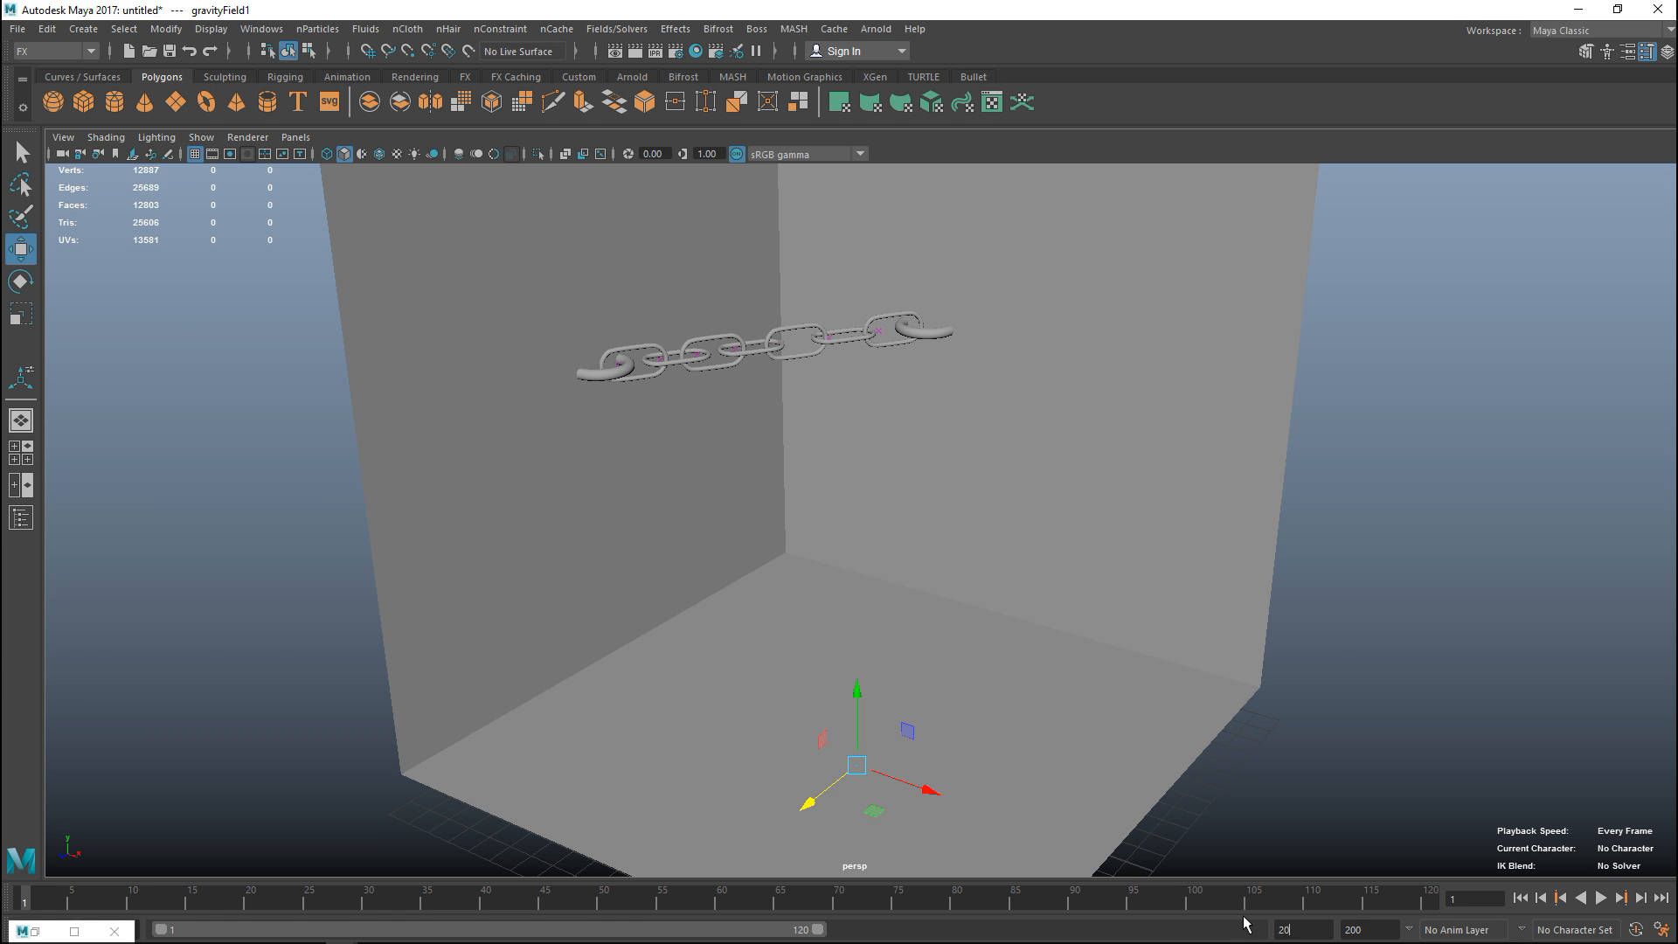
{"action": "type", "text": "0200"}
{"action": "key", "text": "Return"}
{"action": "scroll", "coordinate": [1026, 536], "scroll_direction": "up", "scroll_amount": 5}
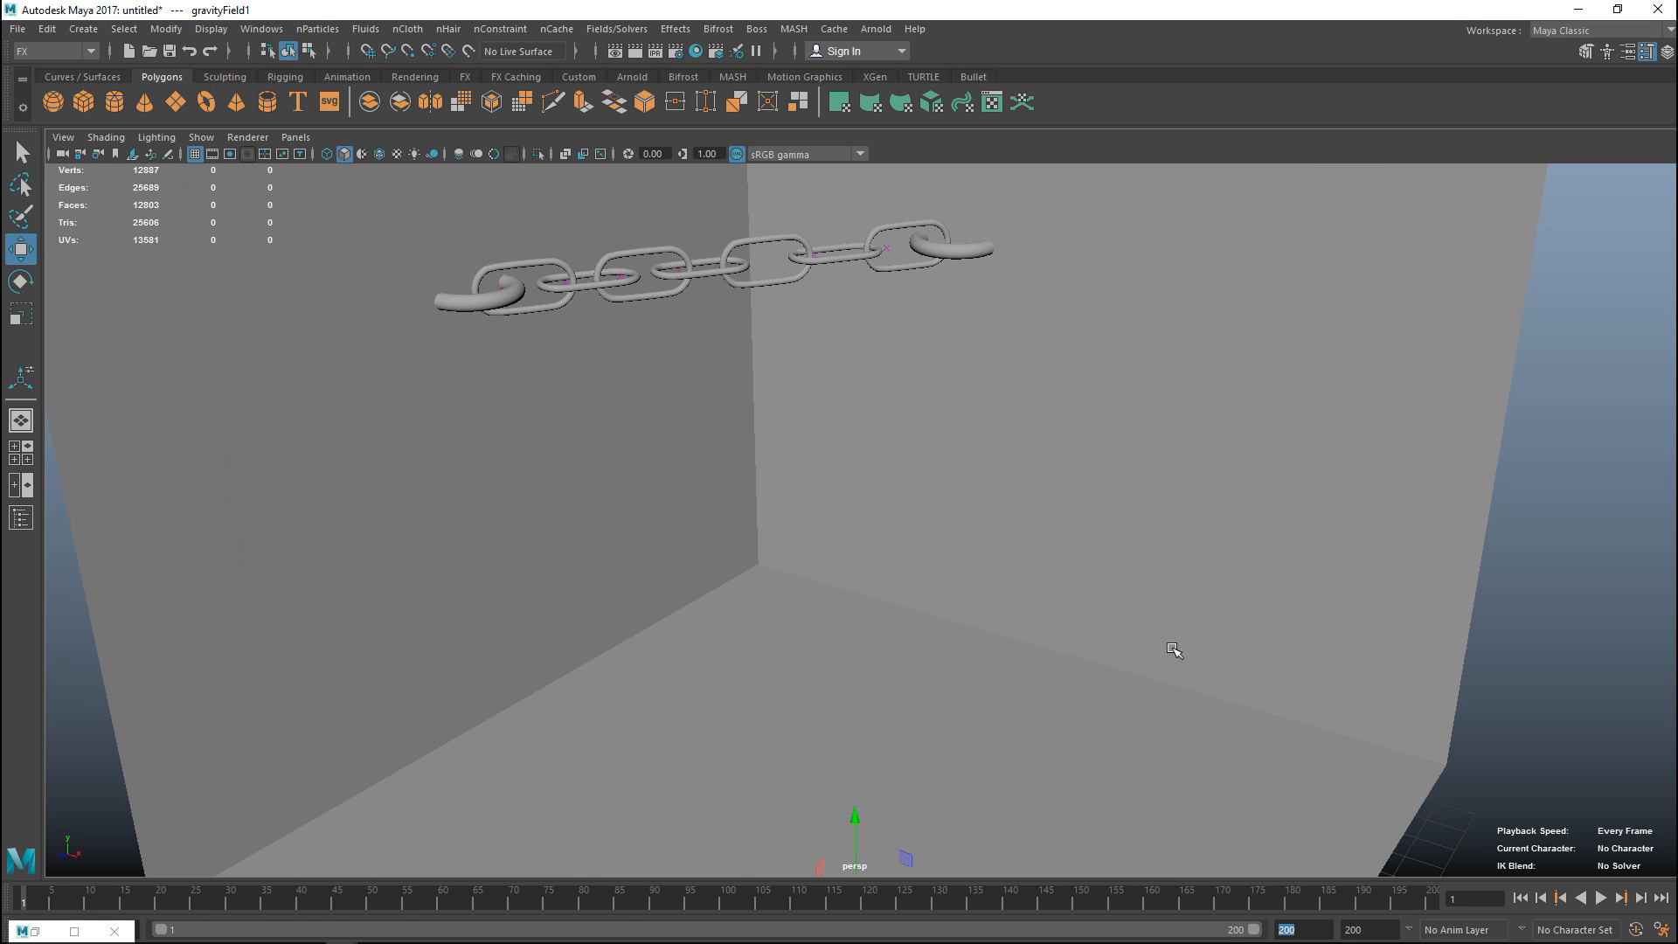
{"action": "middle_click_drag", "start_coordinate": [1027, 537], "coordinate": [1051, 721], "text": "alt"}
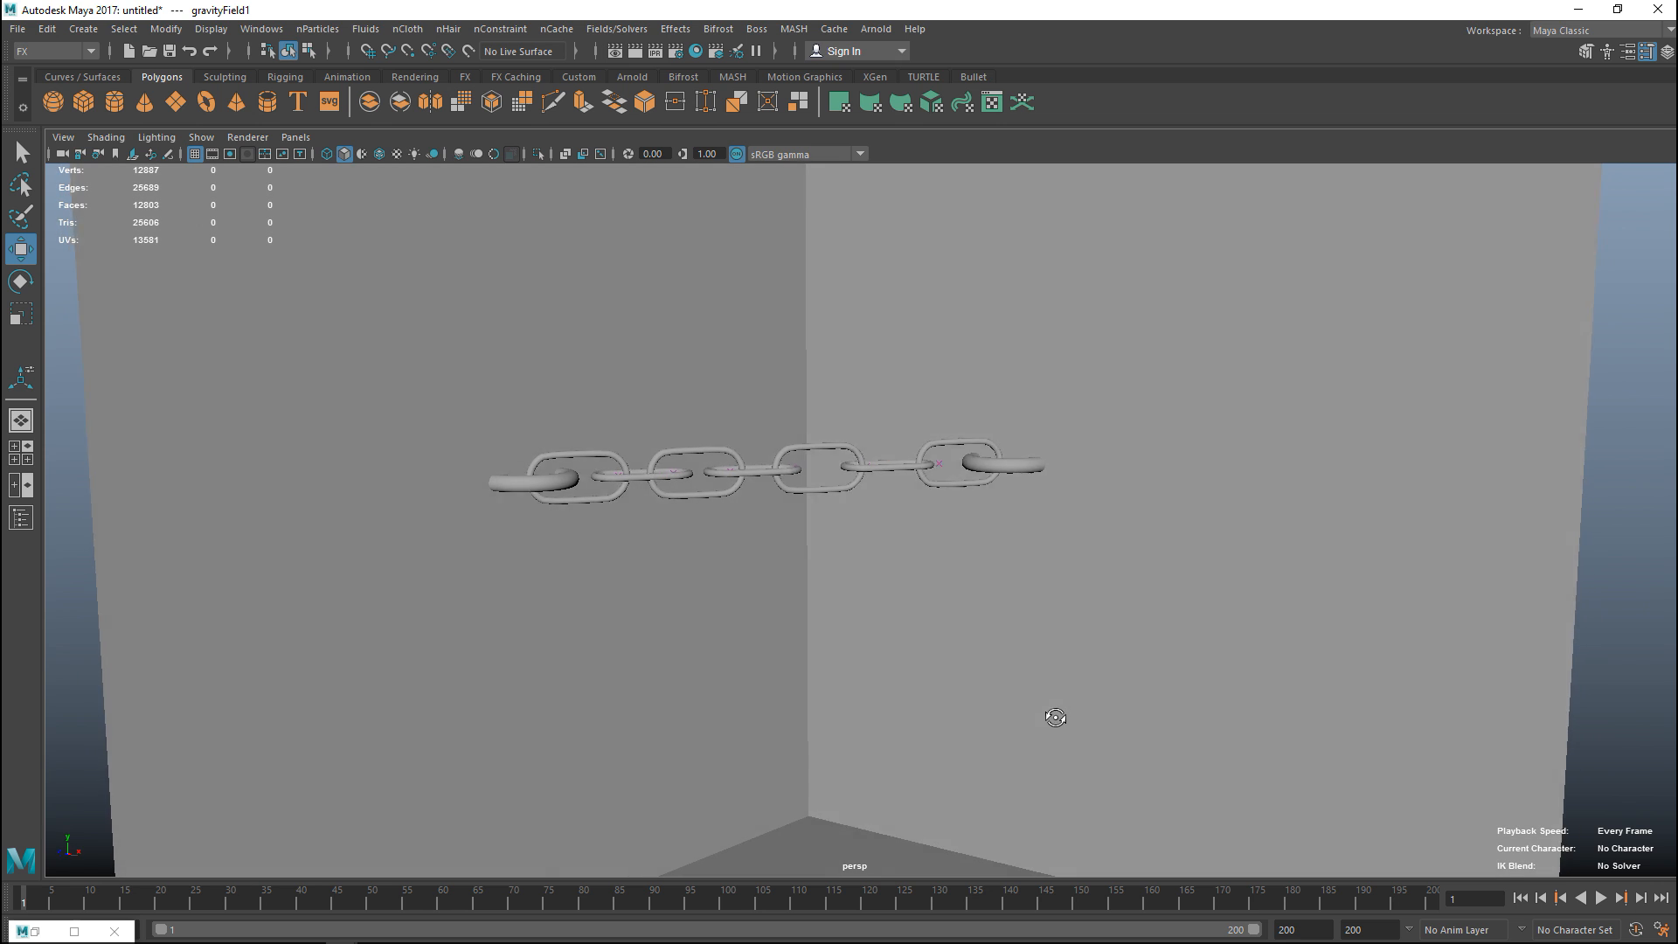
{"action": "mouse_move", "coordinate": [1052, 722]}
{"action": "middle_mouse_down", "text": "alt"}
{"action": "mouse_move", "coordinate": [1141, 674]}
{"action": "mouse_move", "coordinate": [1124, 705]}
{"action": "middle_mouse_up", "text": "alt"}
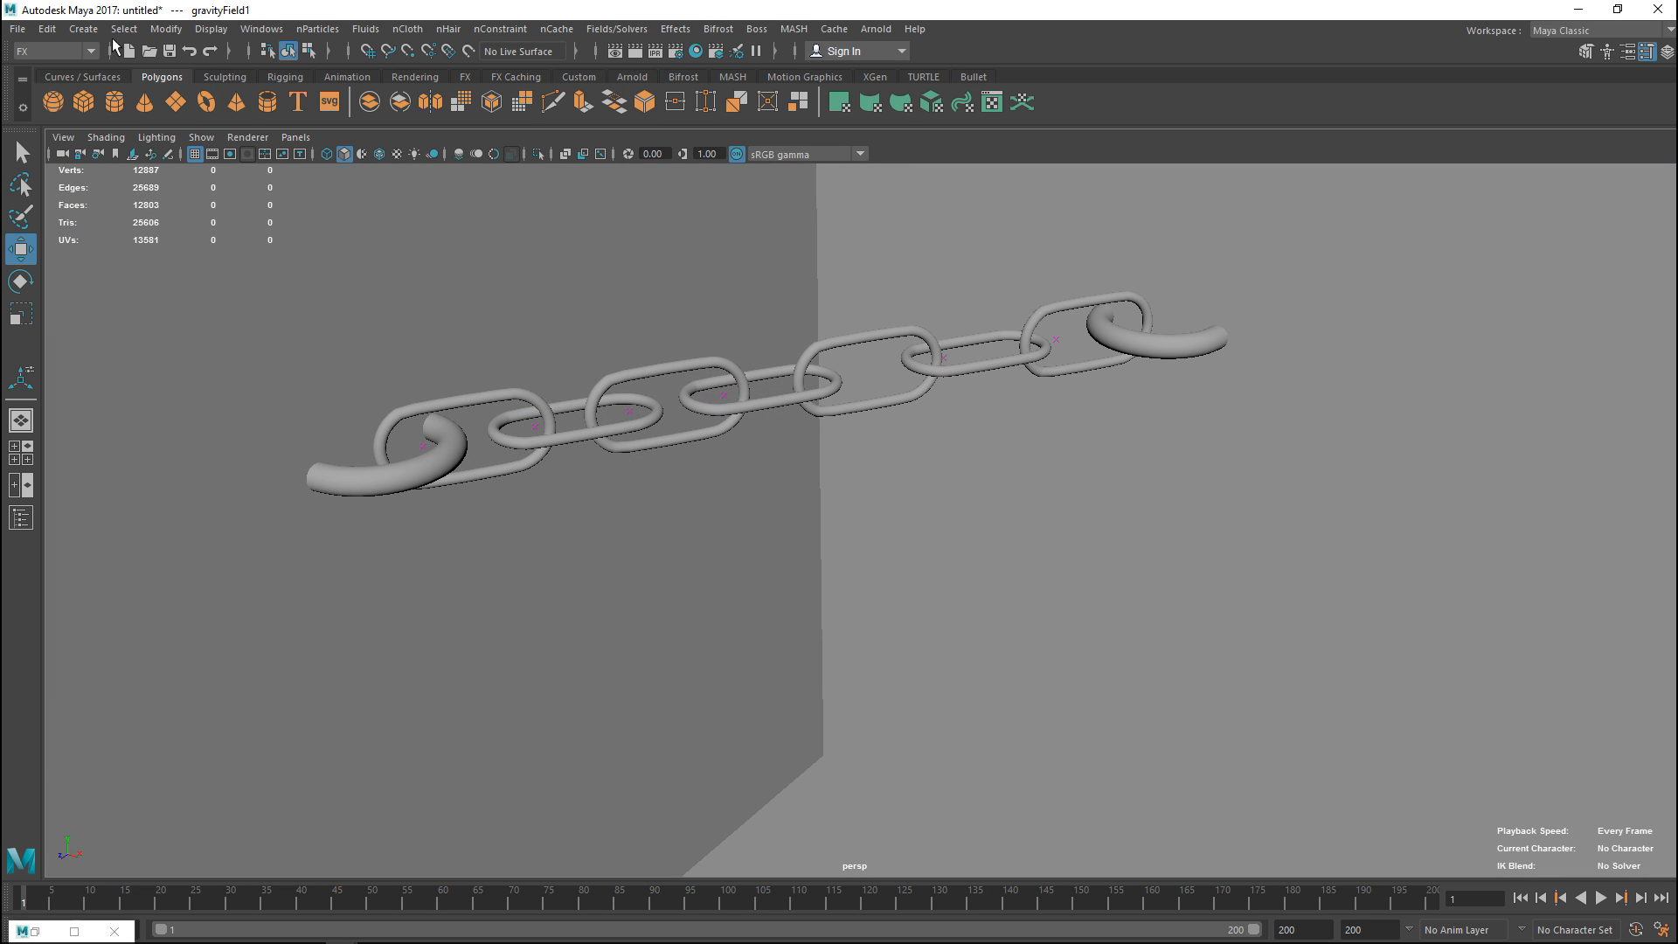
Step: In the Modeling menu set, create a directional light, raise it near the chain and preview with scene lights
{"action": "left_click", "coordinate": [43, 51]}
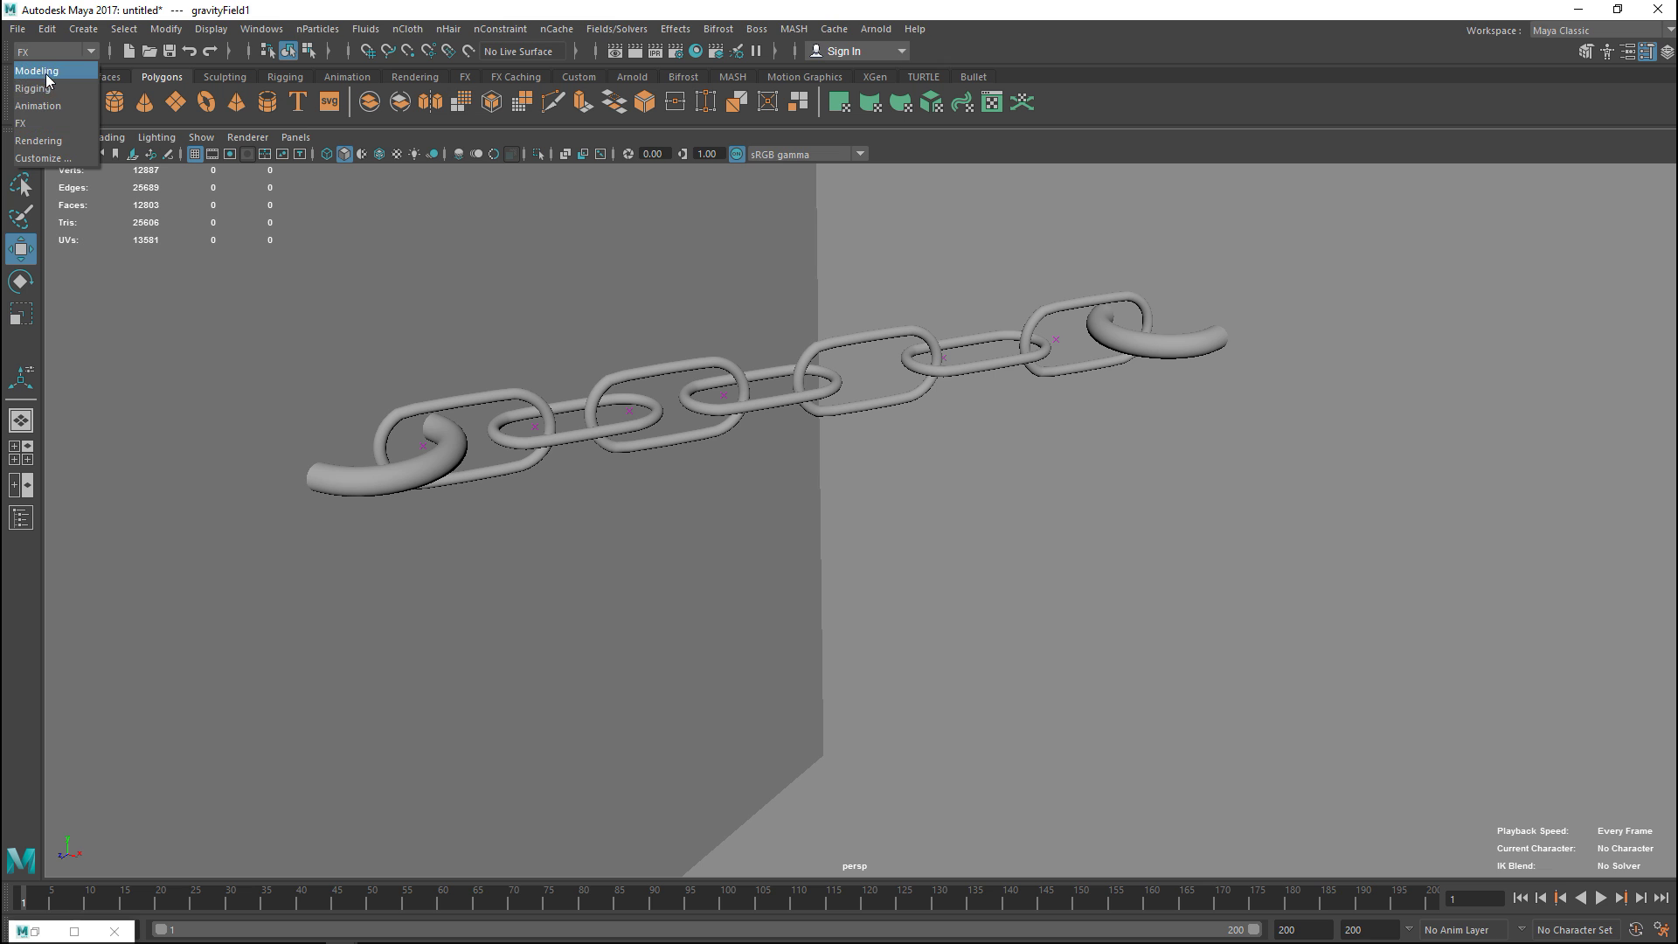
{"action": "left_click", "coordinate": [83, 30]}
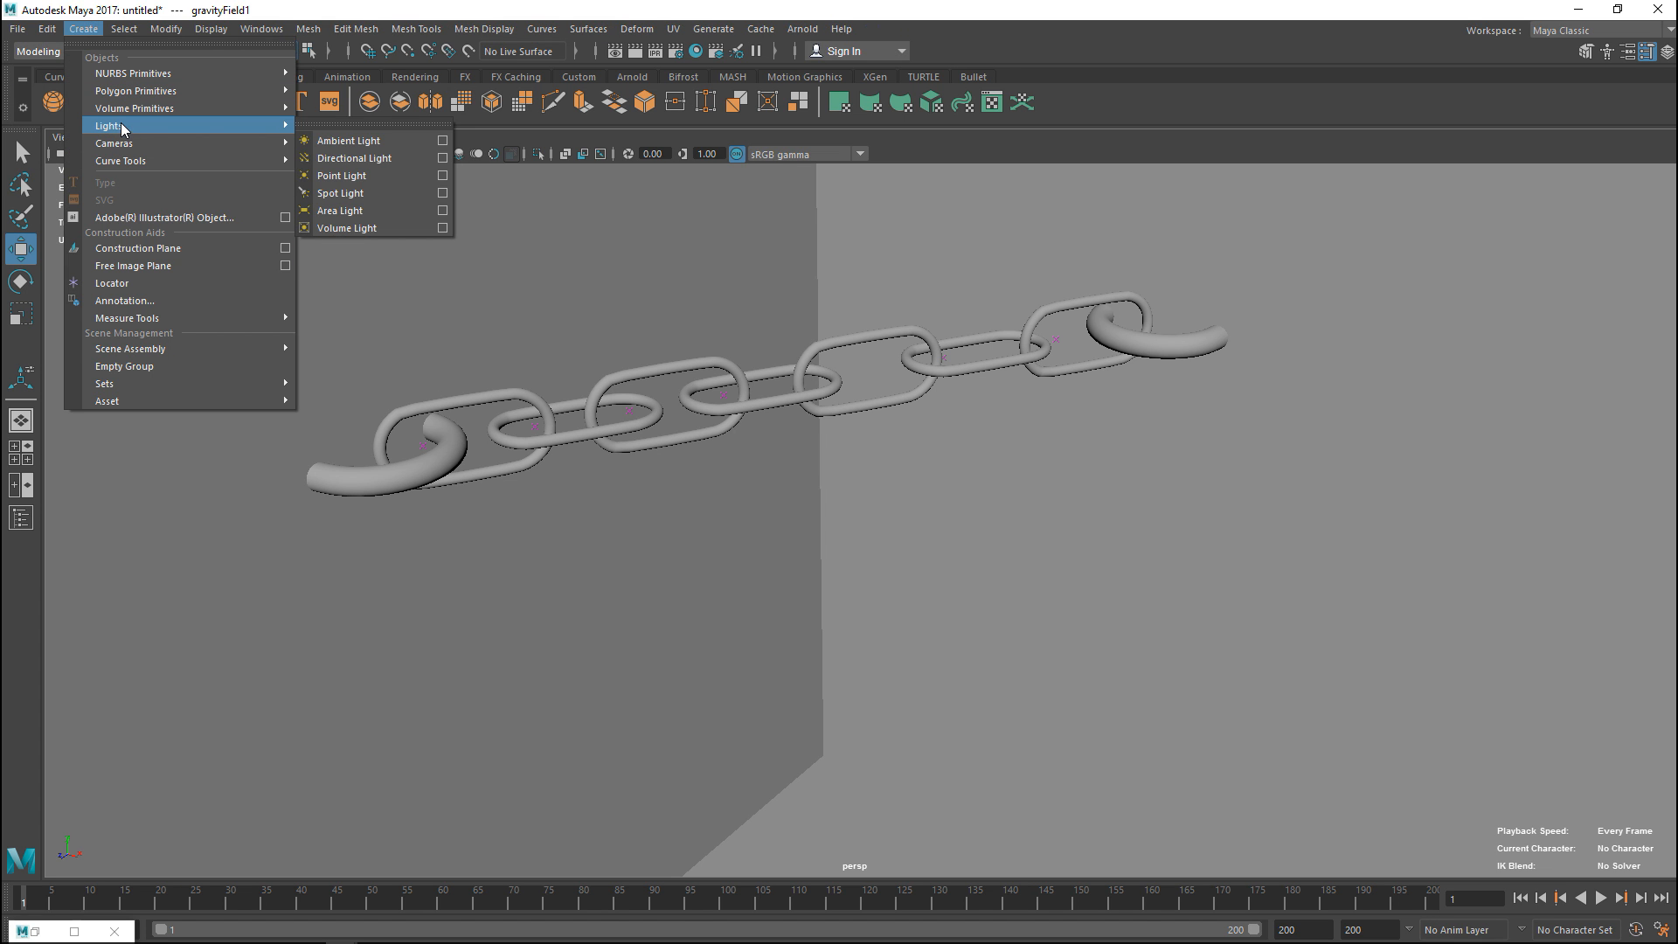
{"action": "mouse_move", "coordinate": [131, 125]}
{"action": "left_click", "coordinate": [357, 160]}
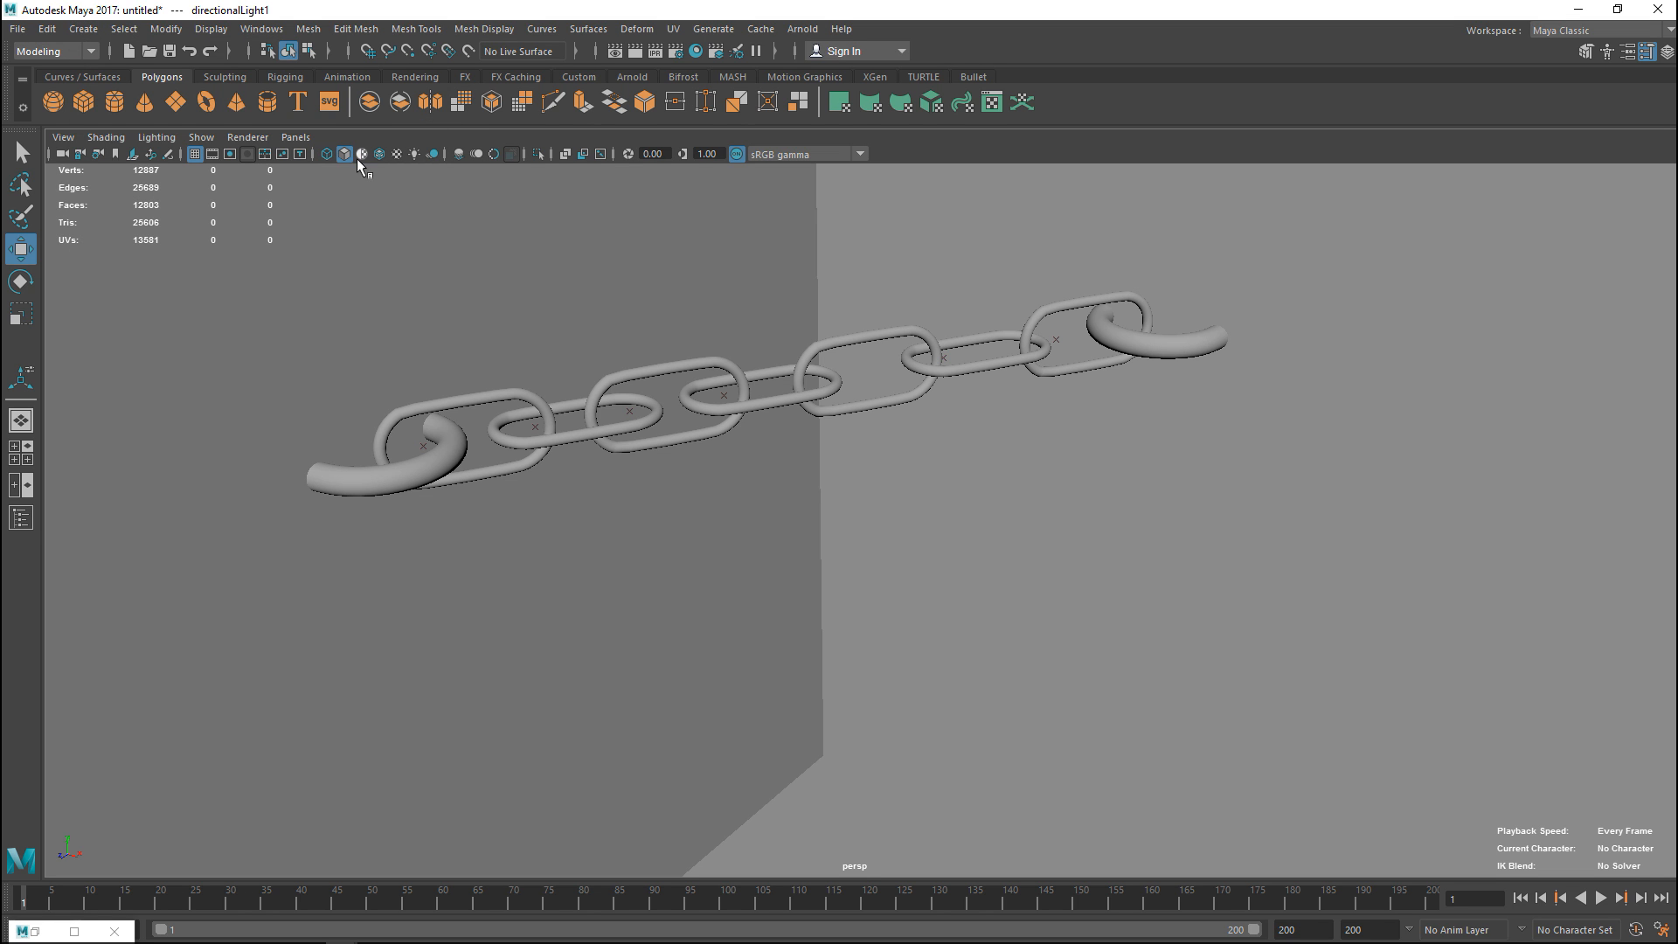
{"action": "scroll", "coordinate": [607, 465], "scroll_direction": "down", "scroll_amount": 3}
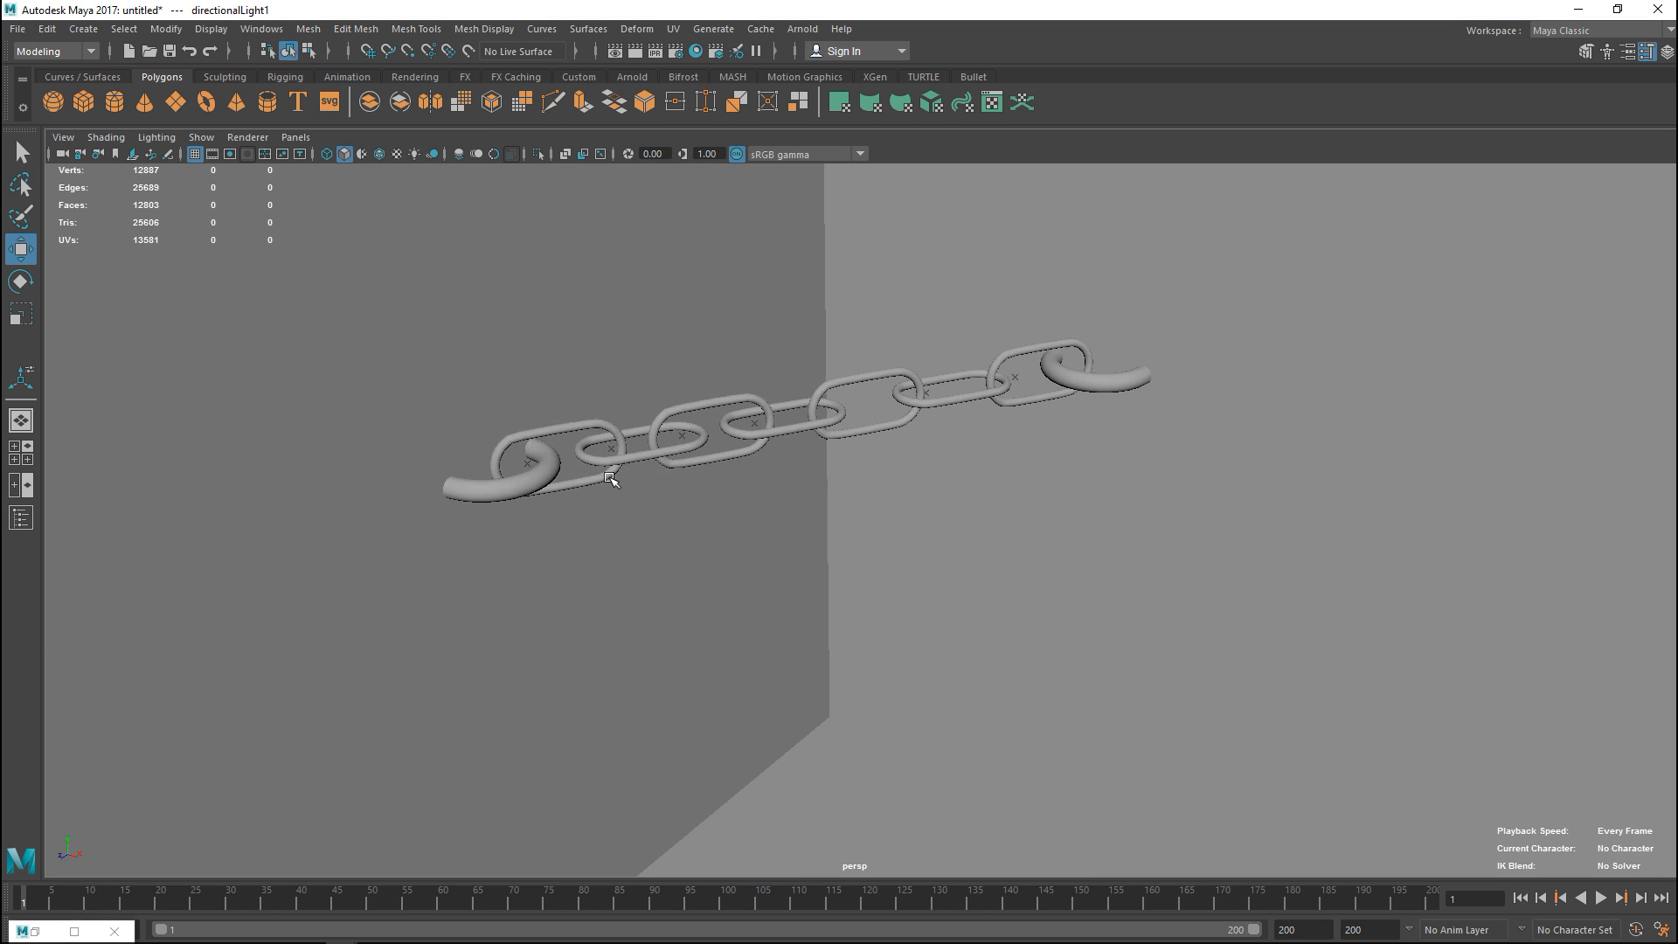
{"action": "scroll", "coordinate": [608, 470], "scroll_direction": "down", "scroll_amount": 3}
{"action": "scroll", "coordinate": [609, 479], "scroll_direction": "down", "scroll_amount": 3}
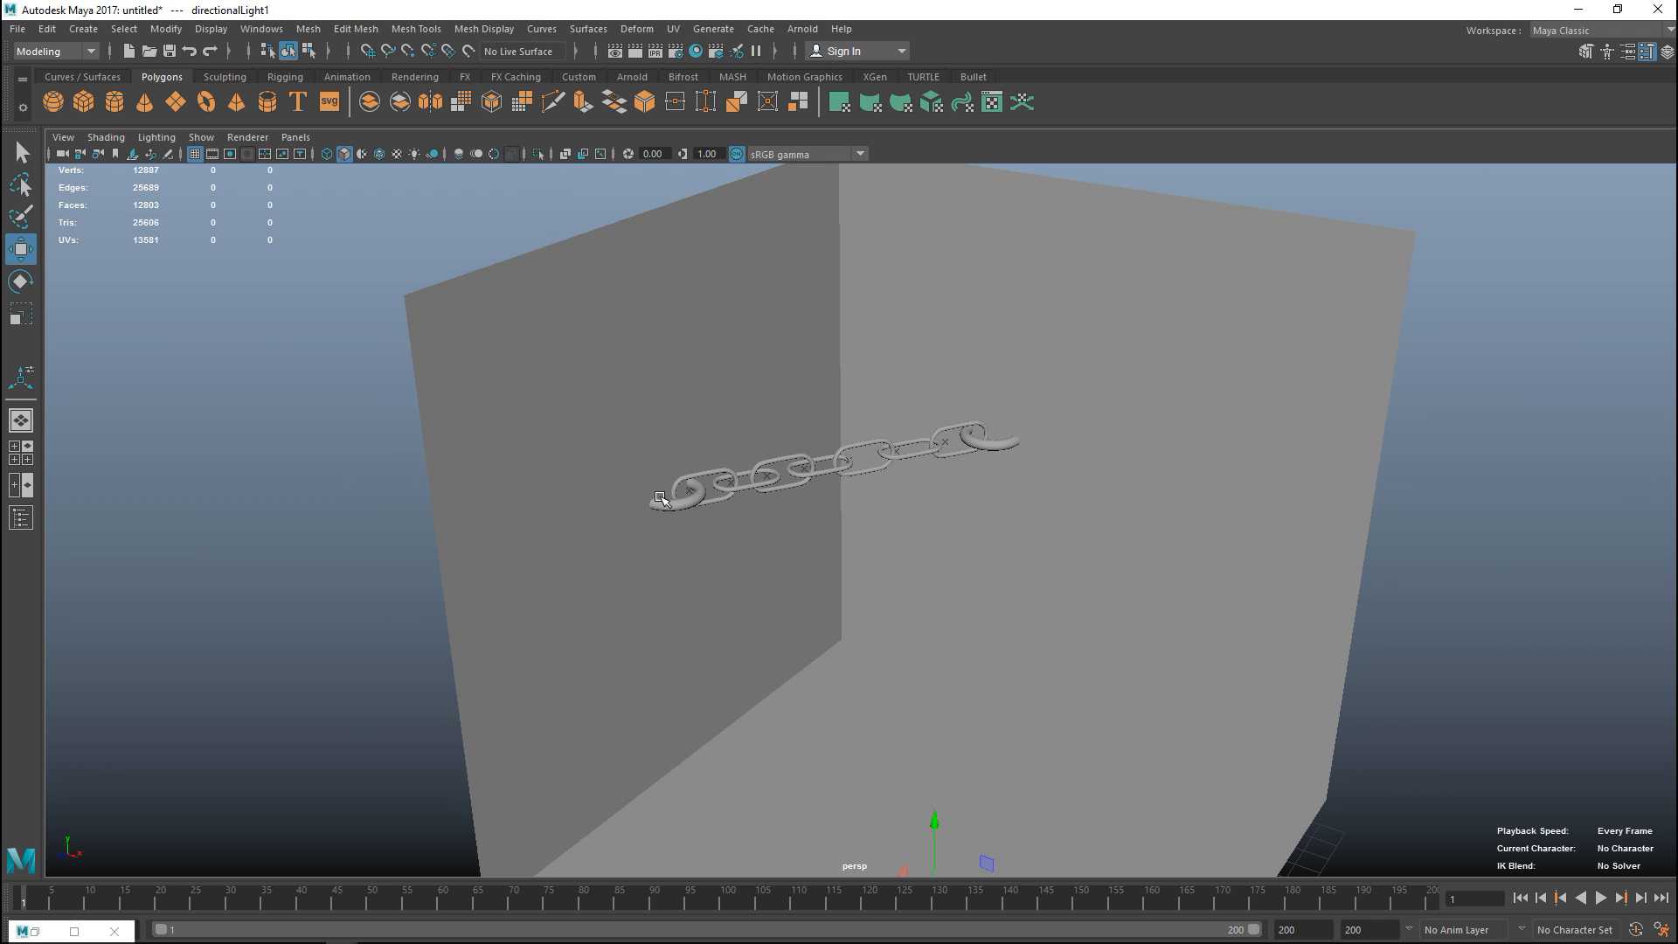
{"action": "scroll", "coordinate": [656, 499], "scroll_direction": "down", "scroll_amount": 4}
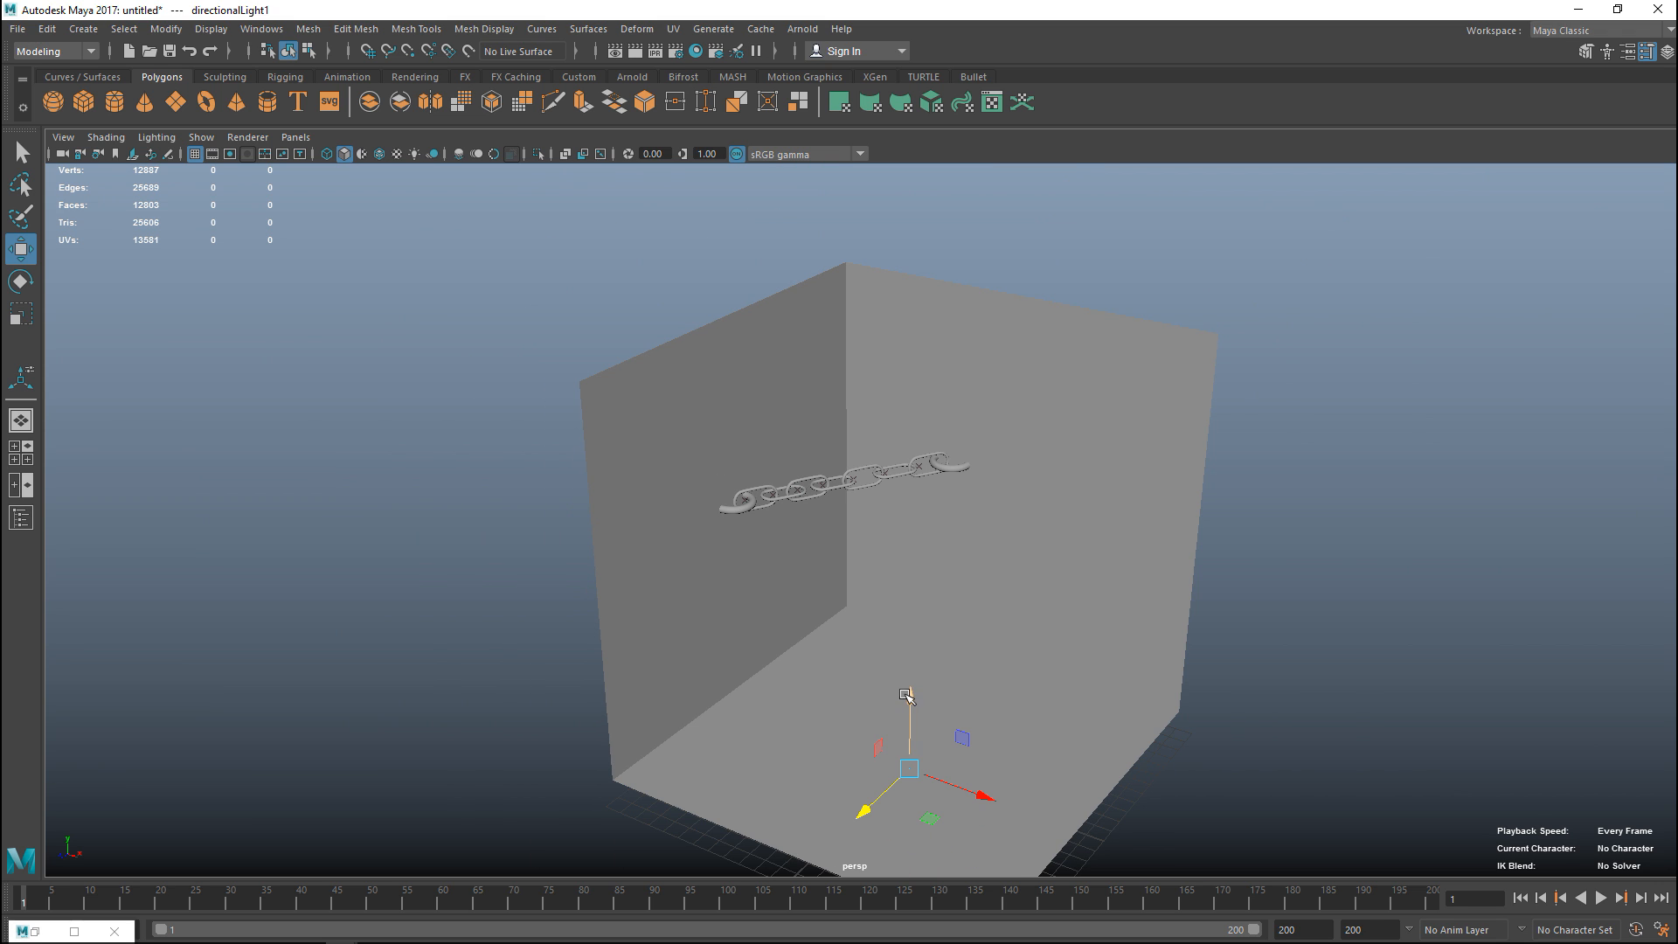
{"action": "left_click_drag", "start_coordinate": [908, 698], "coordinate": [939, 379]}
{"action": "key", "text": "7"}
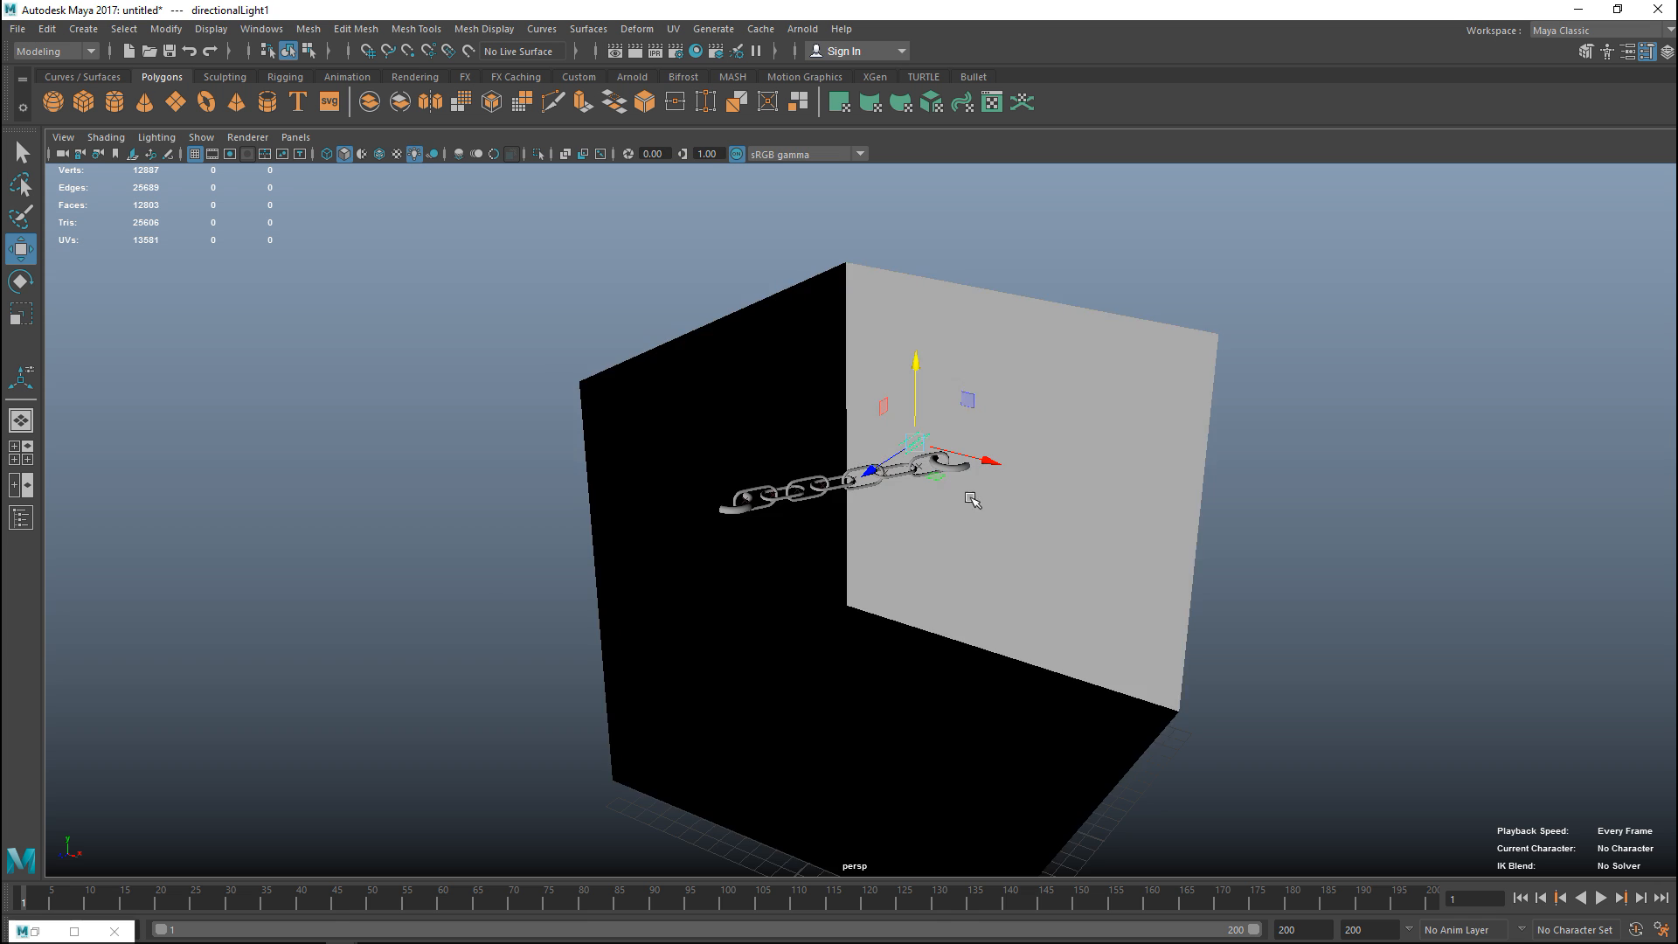
{"action": "scroll", "coordinate": [976, 518], "scroll_direction": "up", "scroll_amount": 3}
{"action": "scroll", "coordinate": [977, 525], "scroll_direction": "down", "scroll_amount": 3}
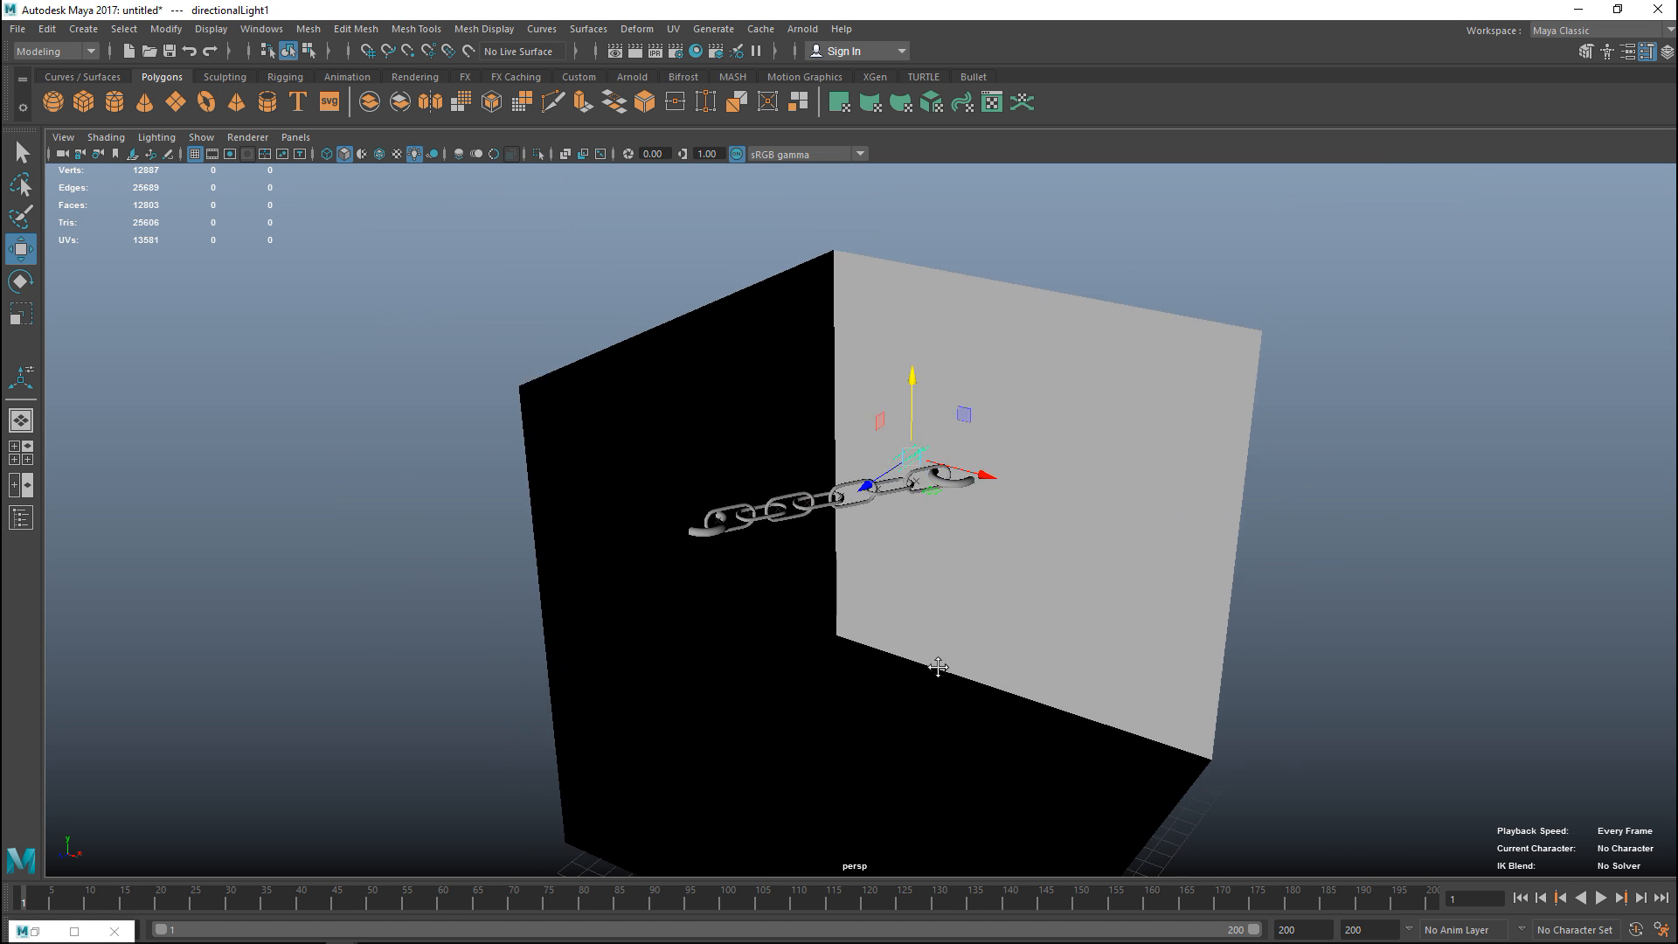
Step: Rotate the directional light so the floor and chain become lit
{"action": "left_click_drag", "start_coordinate": [977, 577], "coordinate": [877, 720], "text": "alt"}
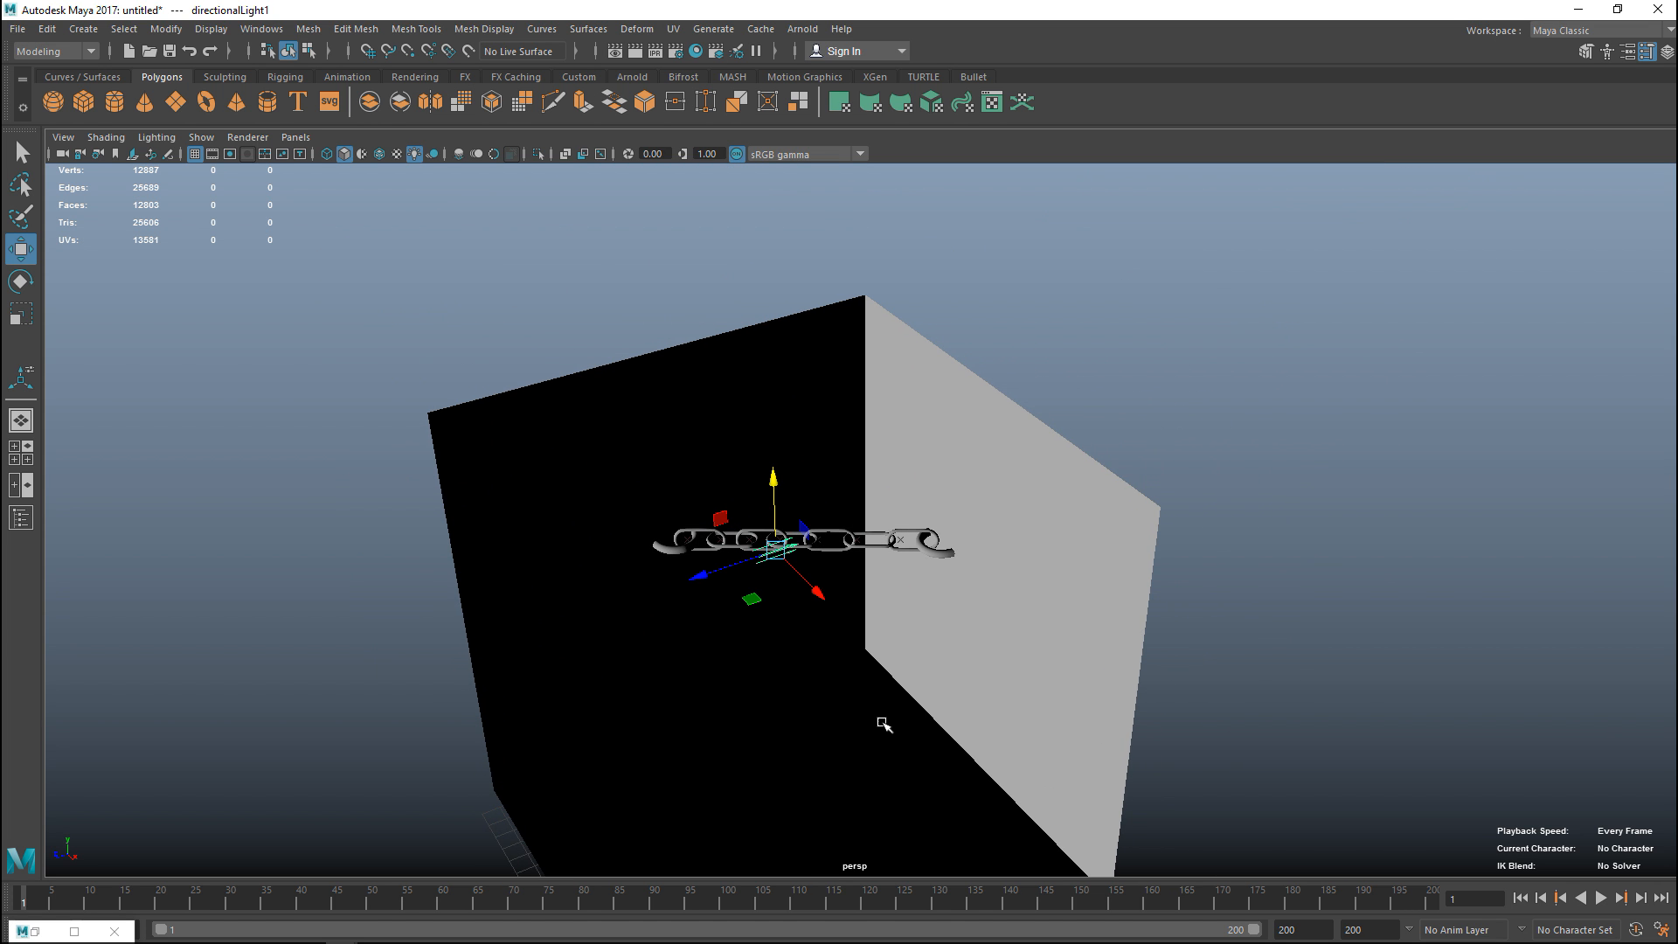
{"action": "key", "text": "e"}
{"action": "left_click_drag", "start_coordinate": [725, 522], "coordinate": [769, 558]}
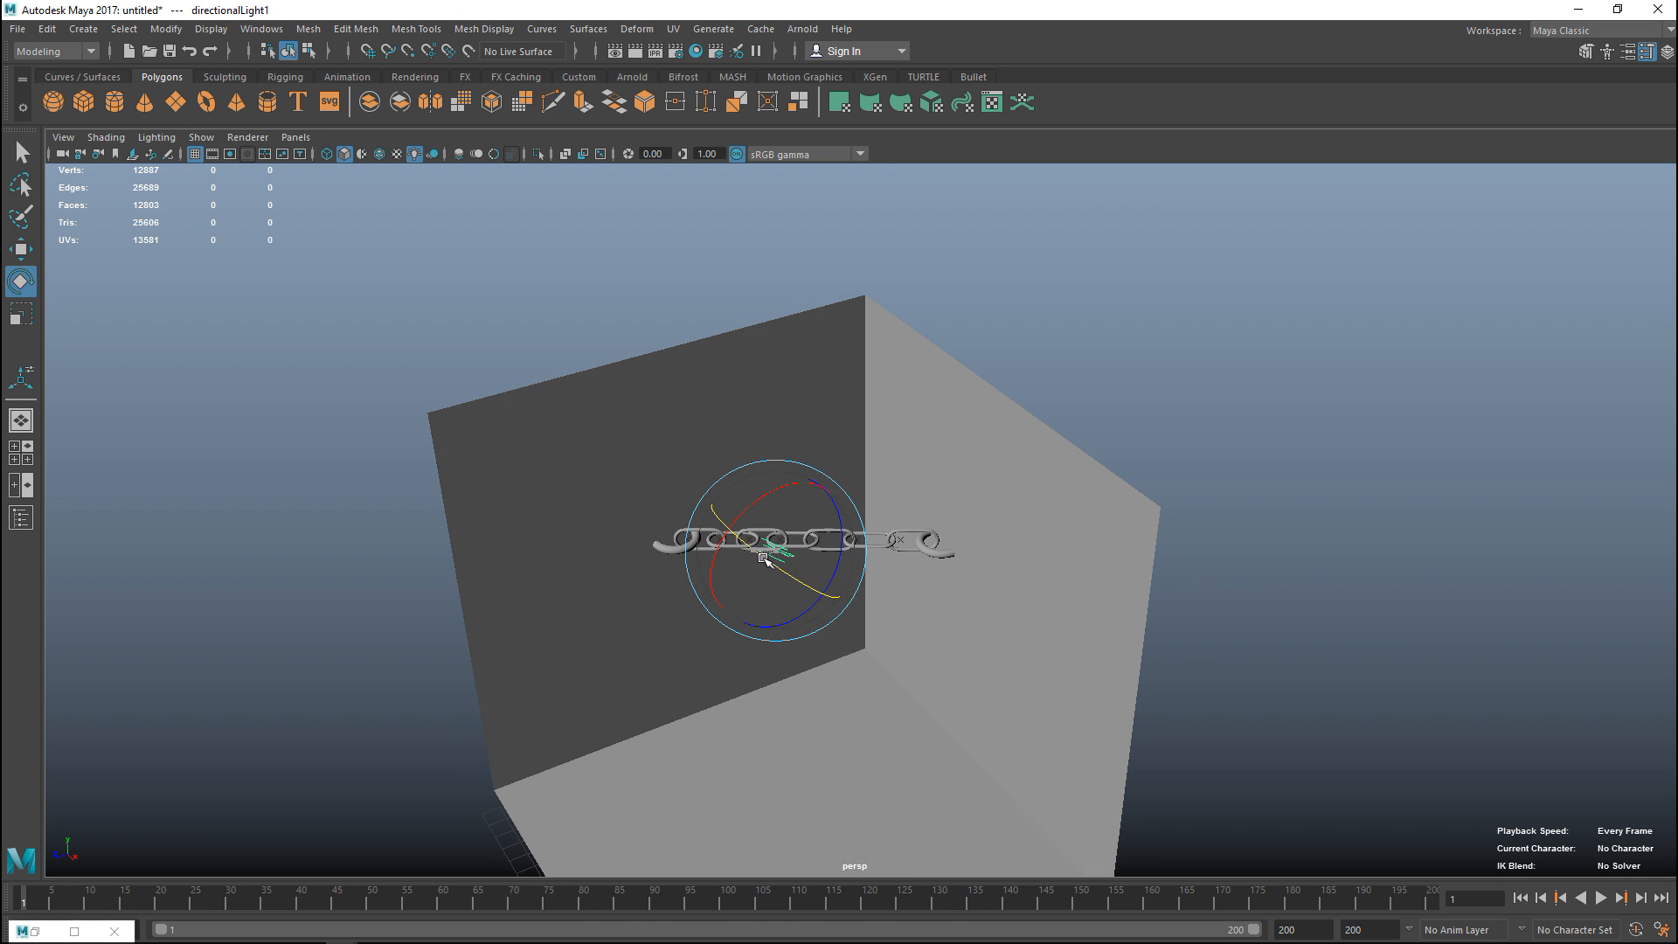
Step: Dolly and pan the camera until the chain fills and centres the view
{"action": "right_click_drag", "start_coordinate": [918, 656], "coordinate": [875, 581], "text": "alt"}
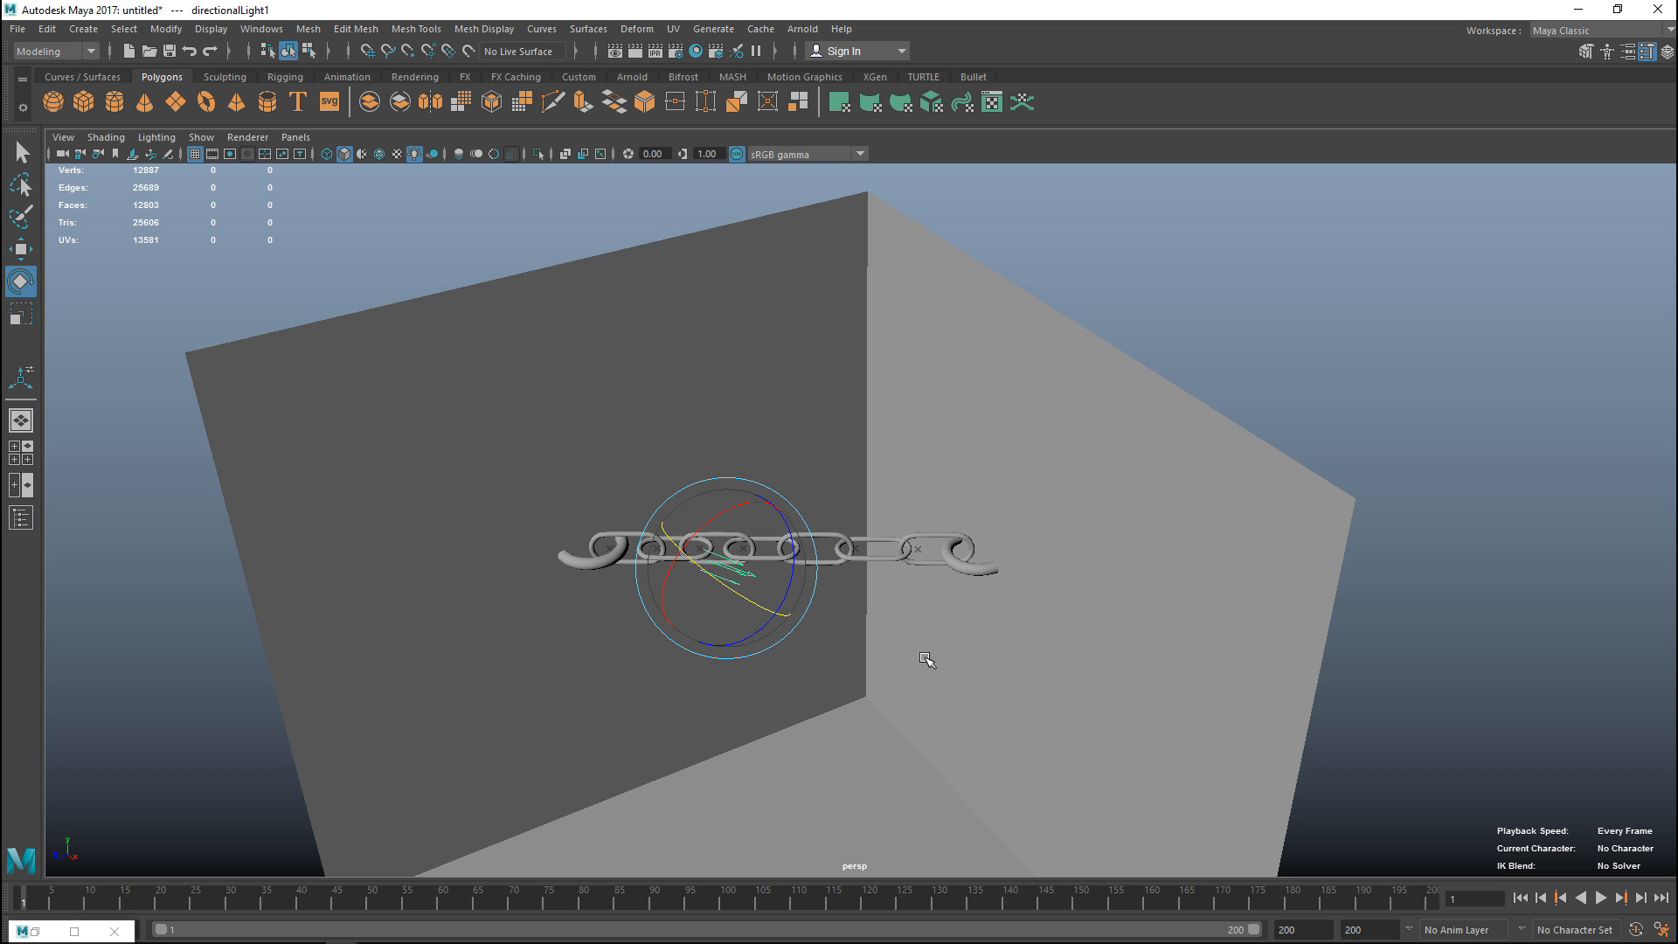
{"action": "left_click_drag", "start_coordinate": [876, 581], "coordinate": [890, 575], "text": "alt"}
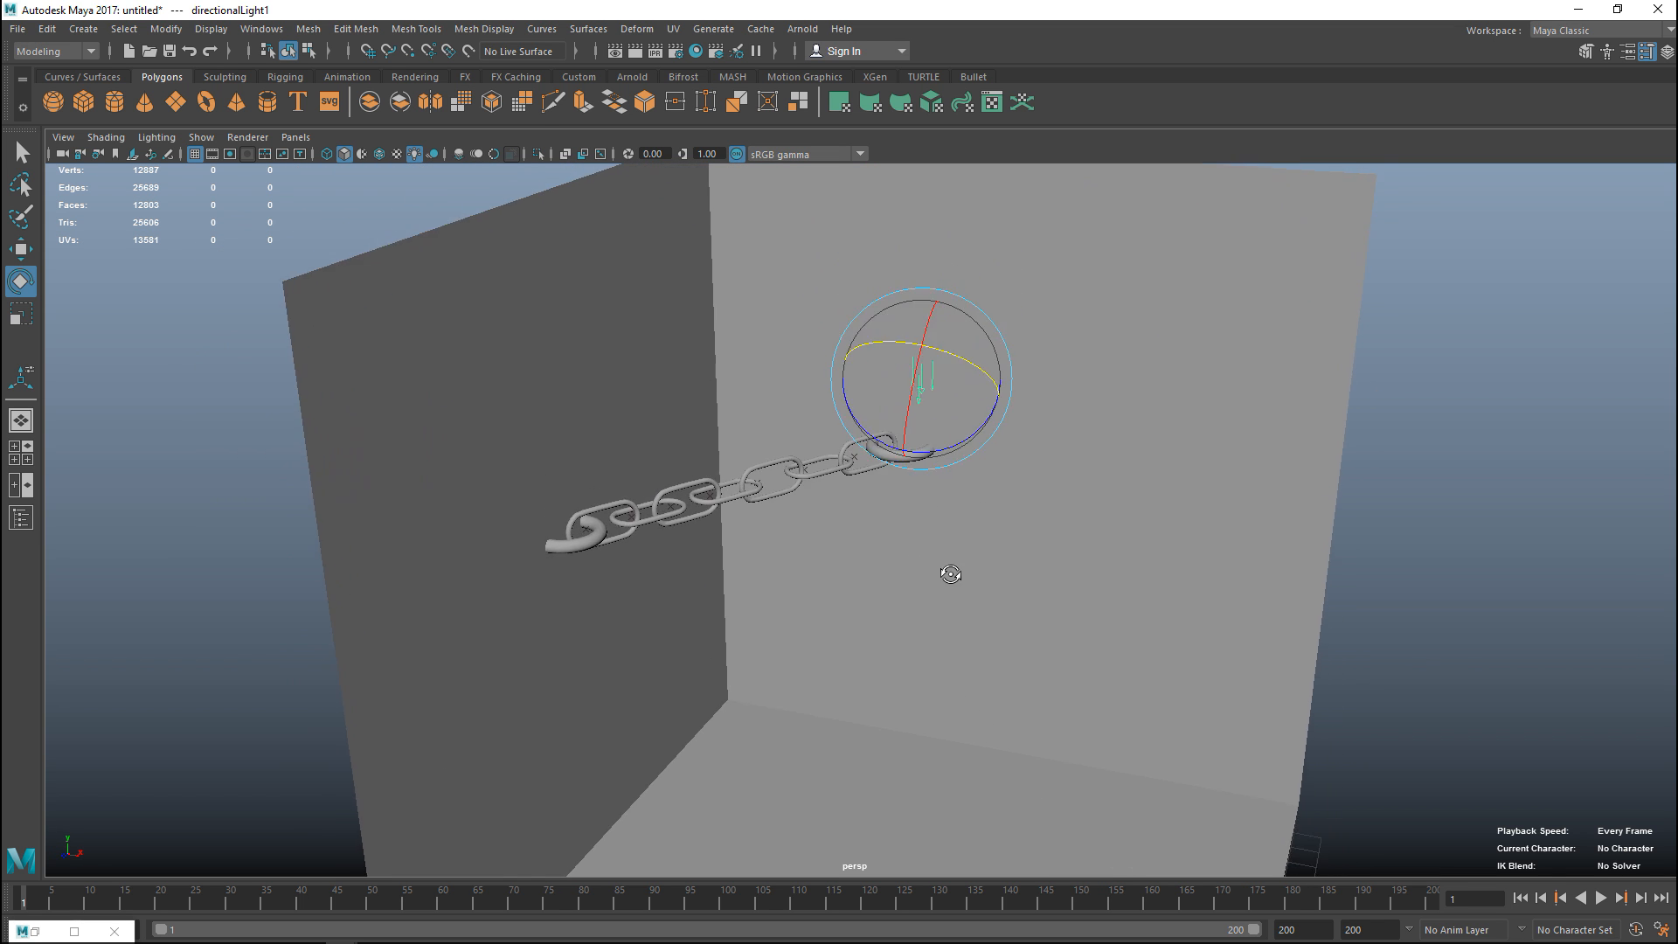
{"action": "right_click_drag", "start_coordinate": [890, 574], "coordinate": [919, 578], "text": "alt"}
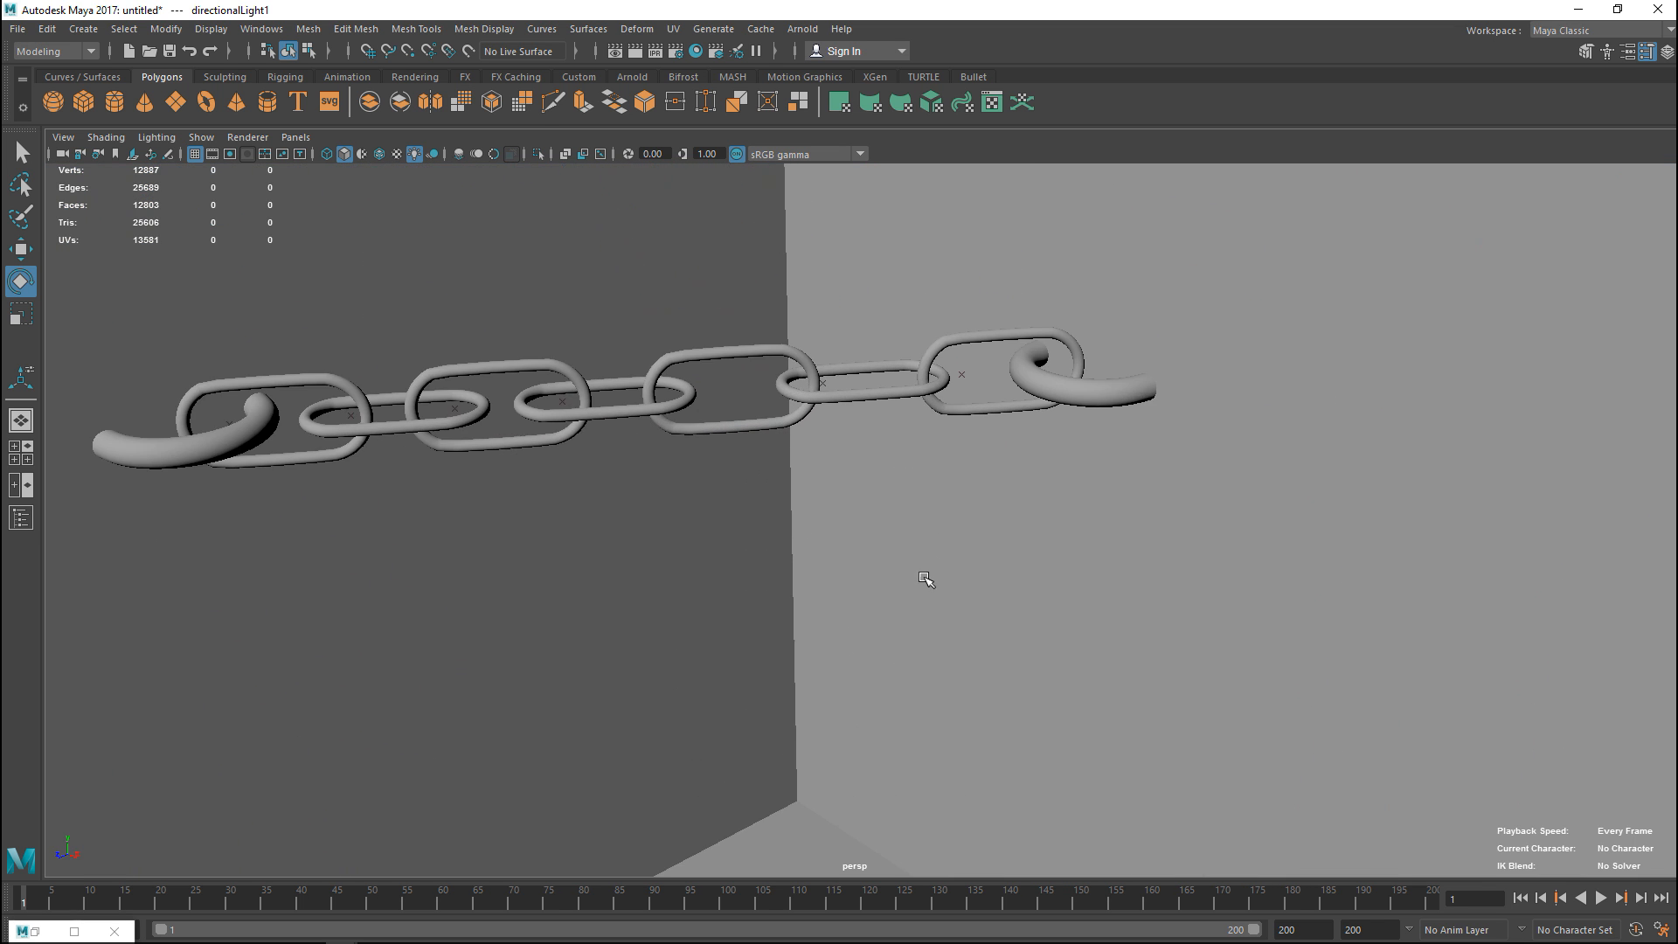
{"action": "middle_click_drag", "start_coordinate": [917, 577], "coordinate": [1122, 639], "text": "alt"}
{"action": "right_click_drag", "start_coordinate": [1122, 638], "coordinate": [1104, 644], "text": "alt"}
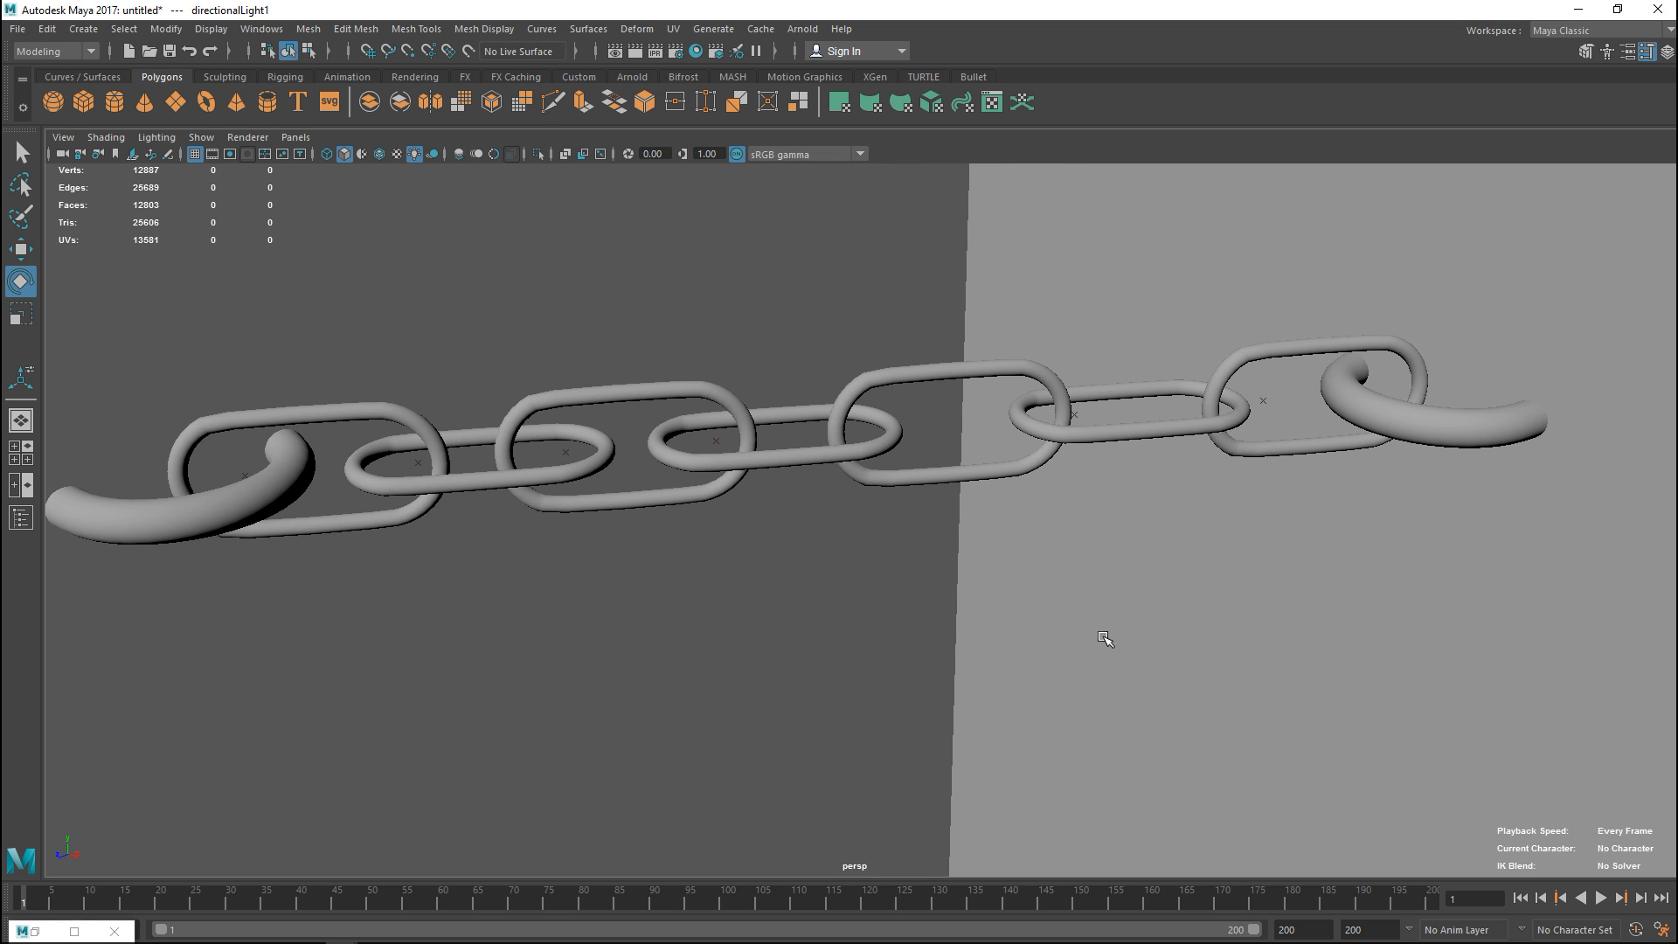
{"action": "middle_click_drag", "start_coordinate": [1103, 643], "coordinate": [1131, 614], "text": "alt"}
{"action": "right_click_drag", "start_coordinate": [1131, 613], "coordinate": [1115, 619], "text": "alt"}
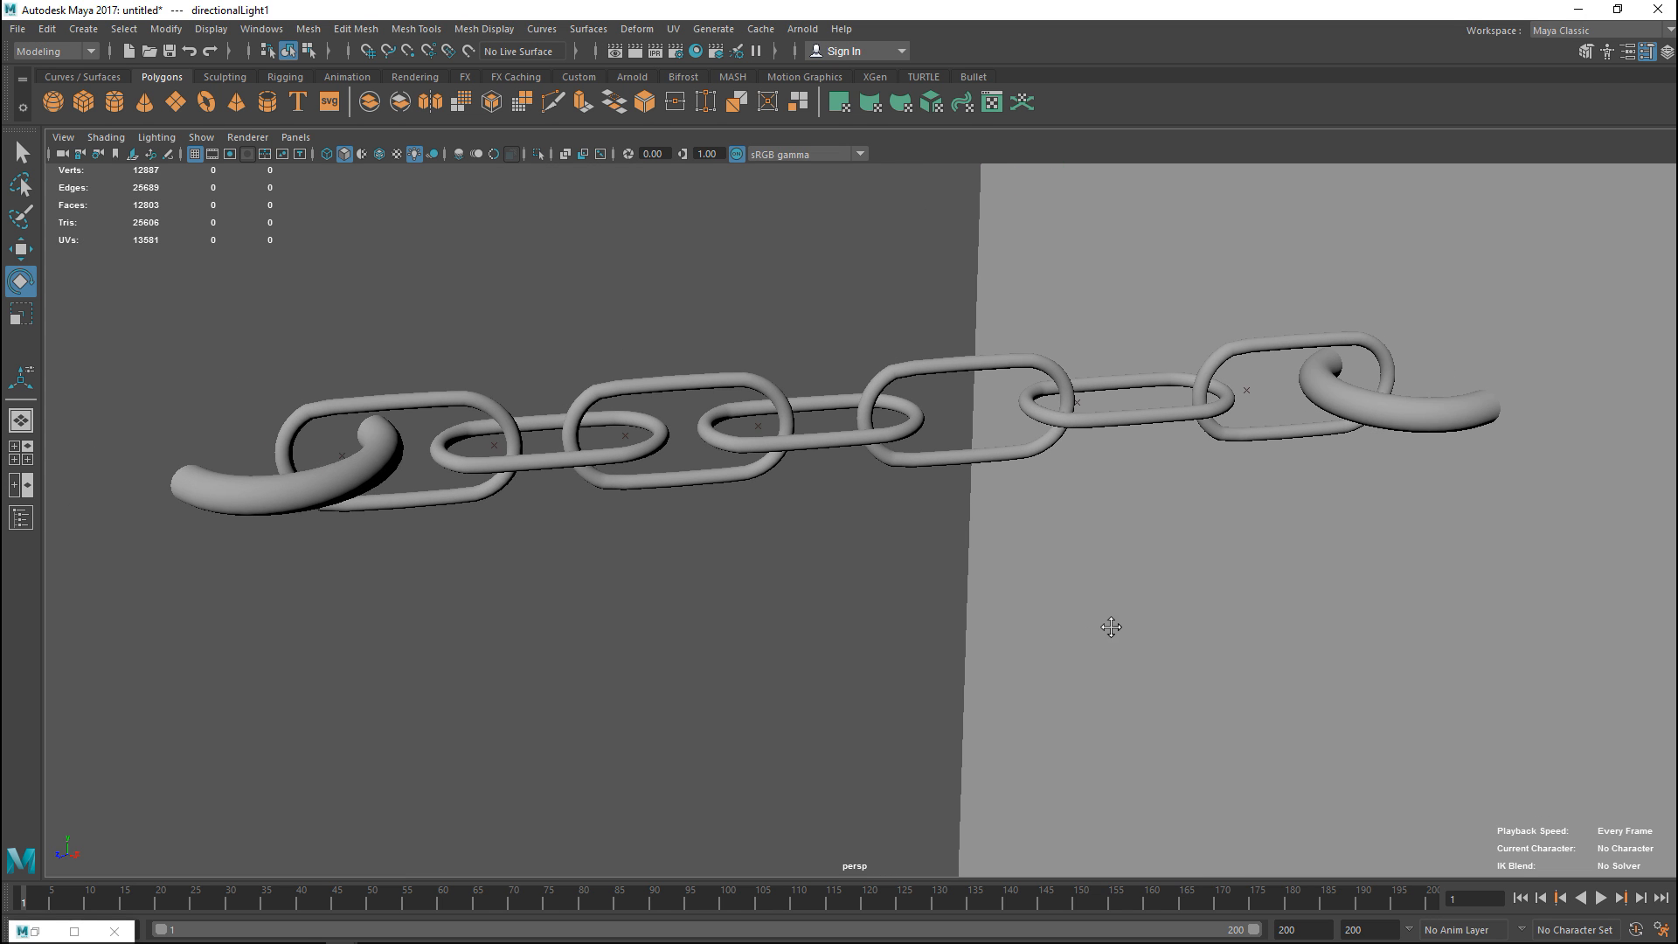
{"action": "middle_click_drag", "start_coordinate": [1114, 619], "coordinate": [1106, 603], "text": "alt"}
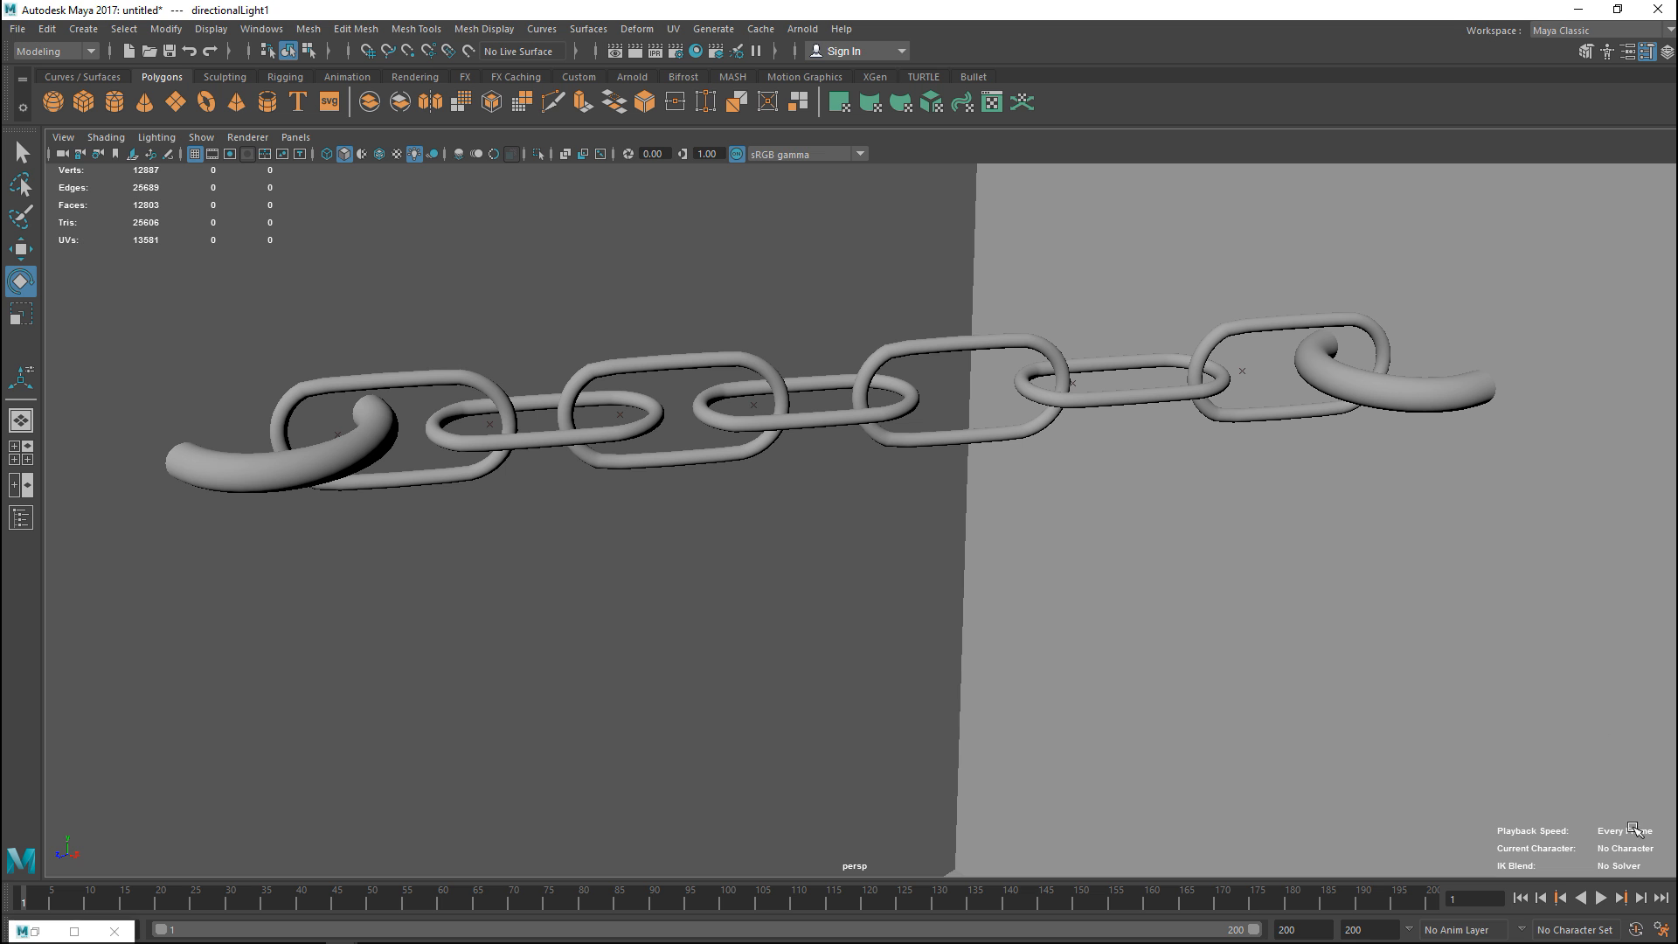
Step: Play forwards so the chain links drop and sag under gravity between the brackets
{"action": "left_click", "coordinate": [1601, 900]}
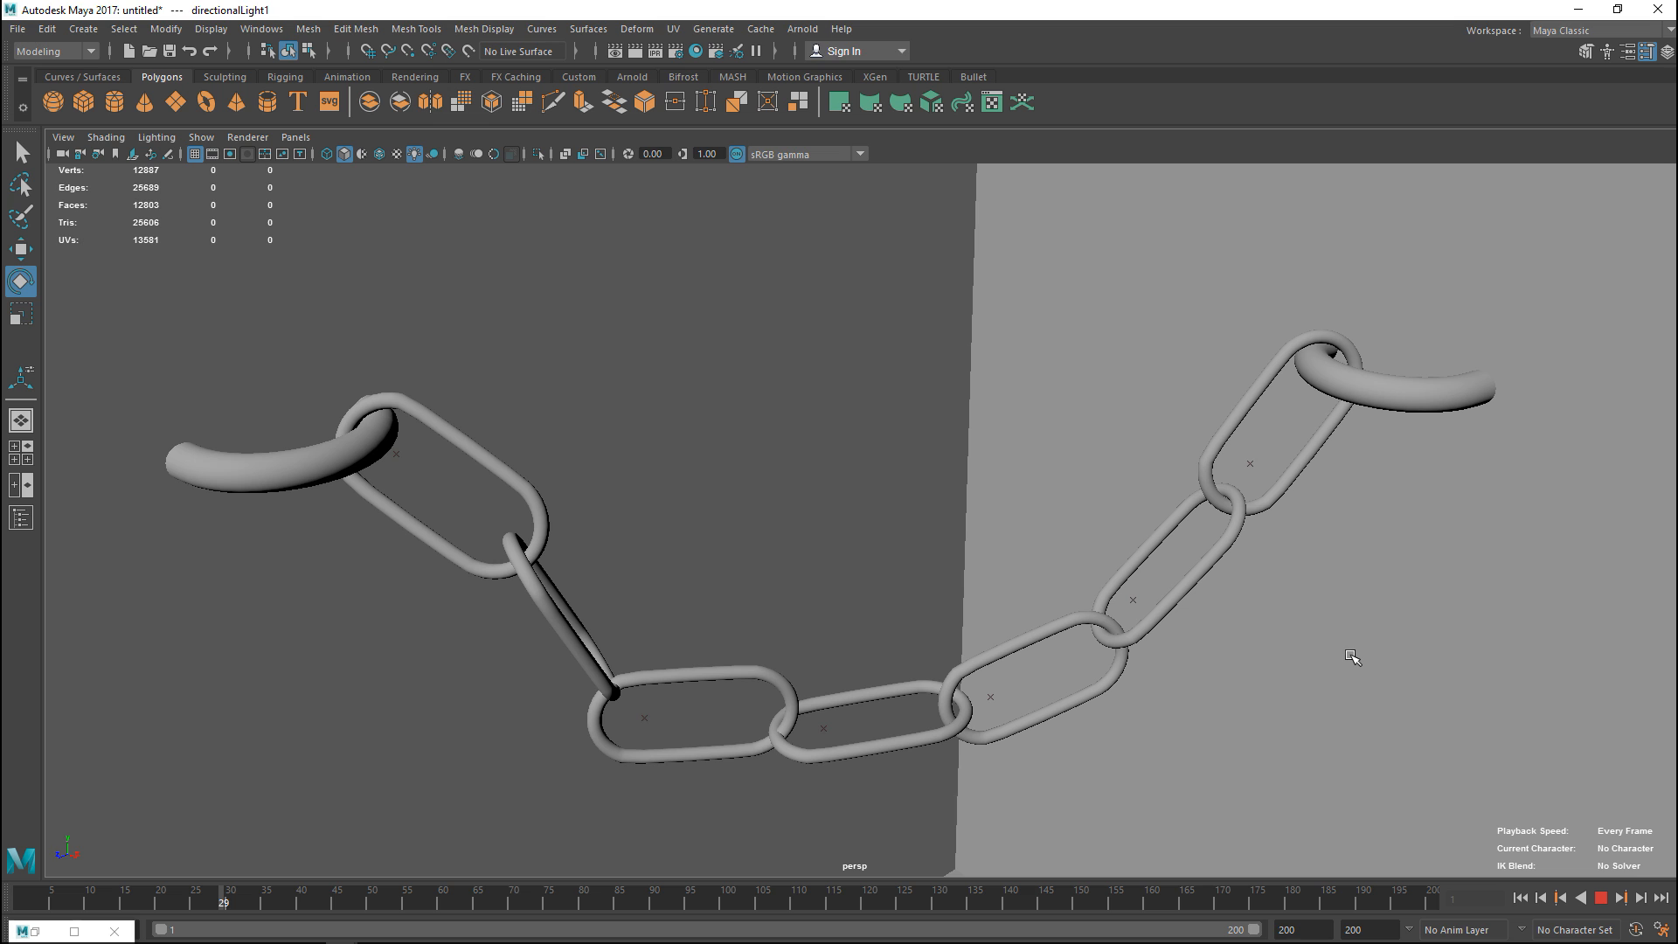
{"action": "key", "text": "F9"}
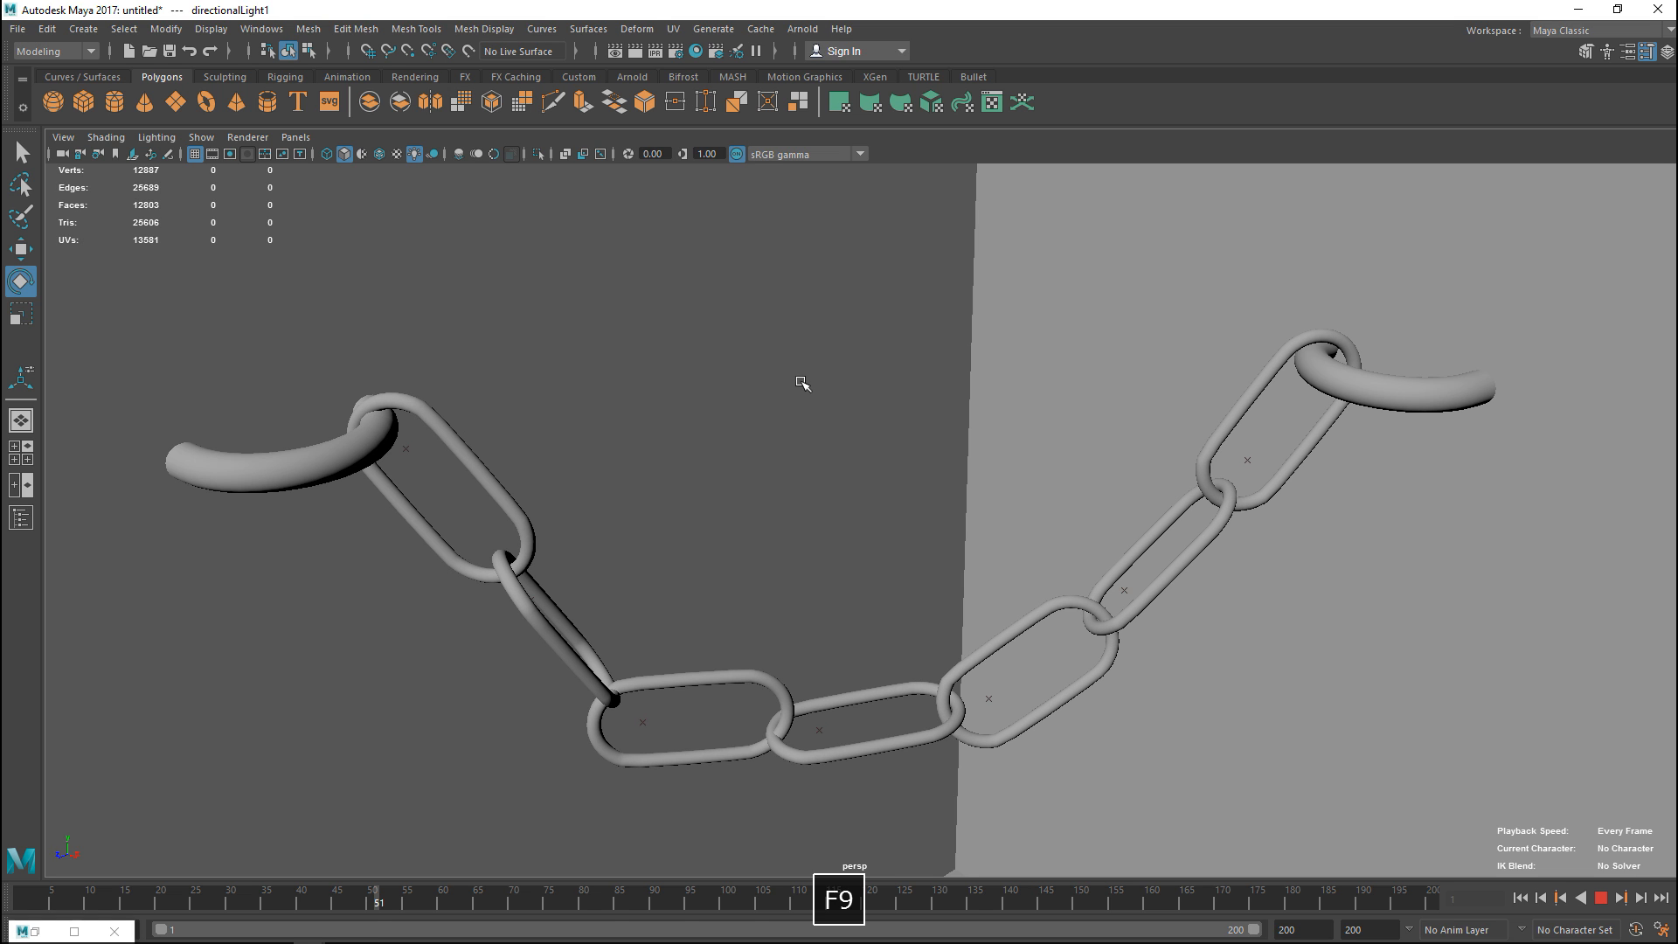